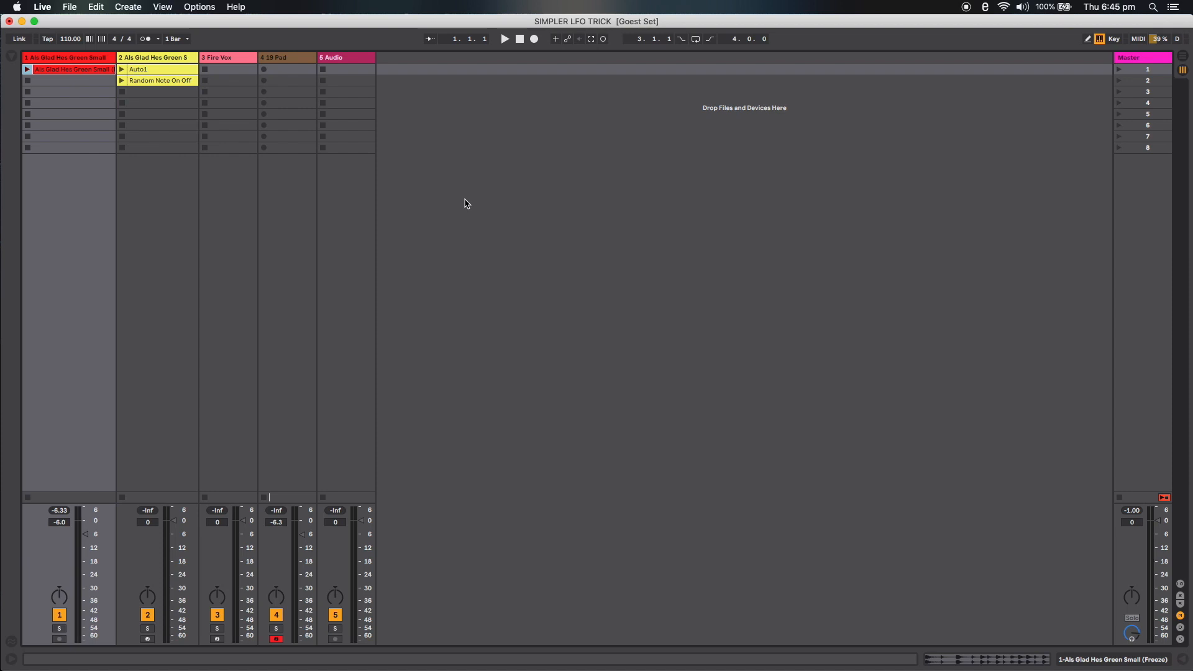
# - Open the audio clip in track 1, listen to its loop and stop it
pyautogui.doubleClick(81, 69)
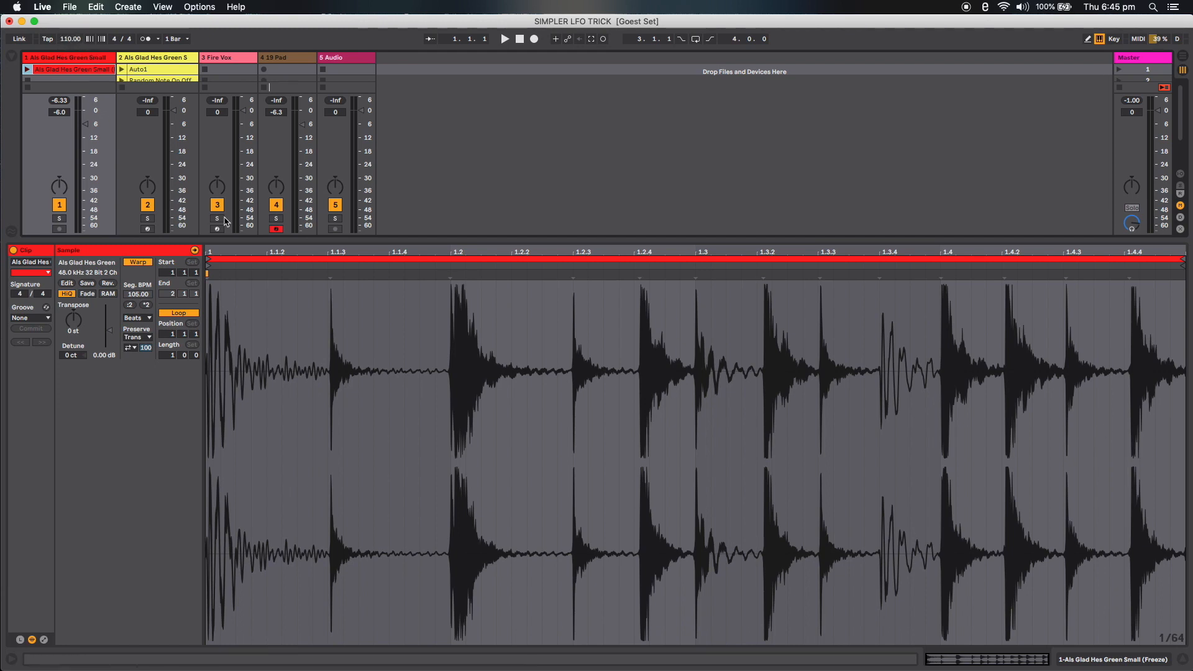
pyautogui.click(27, 69)
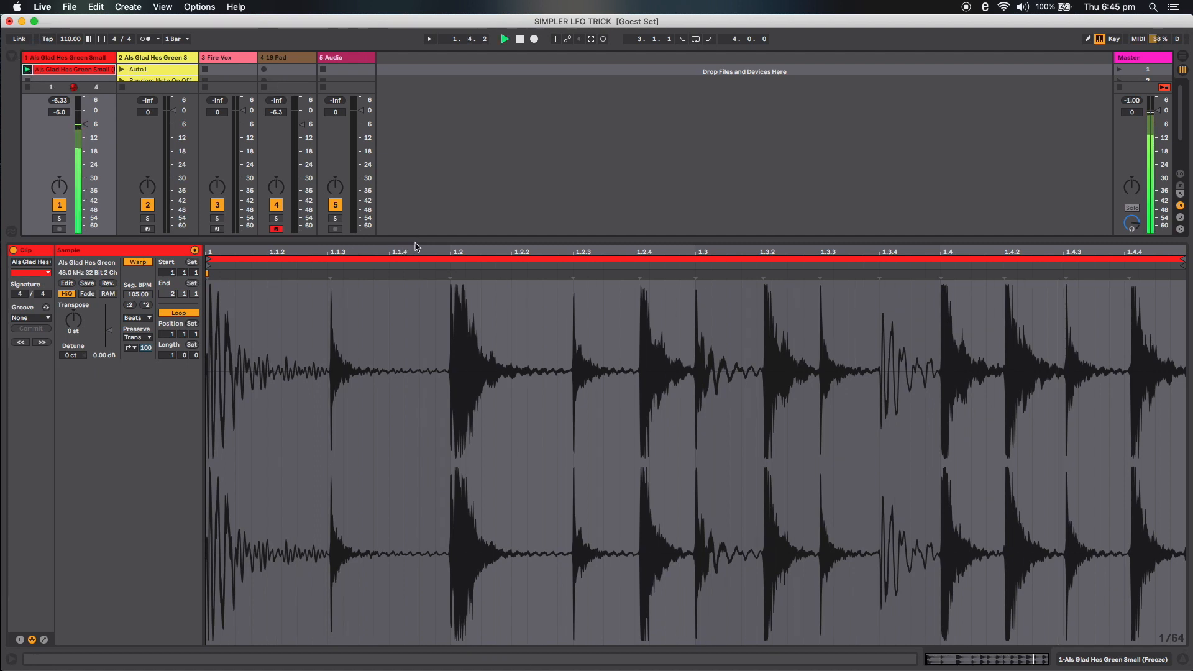
pyautogui.press('super+alt+l')
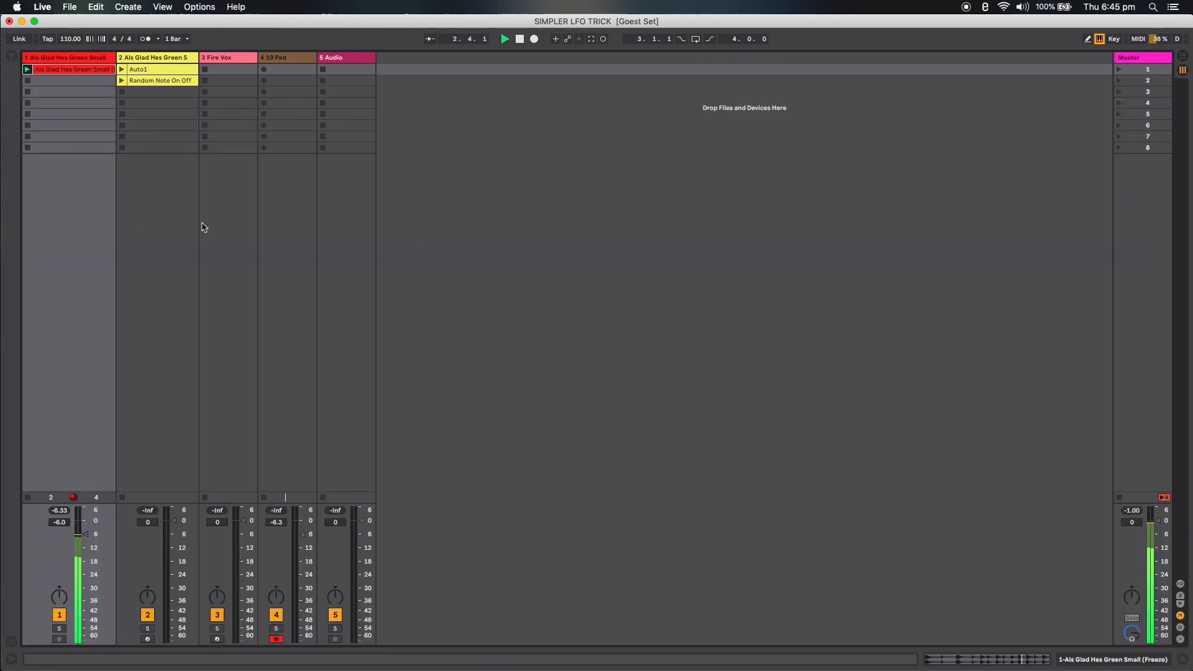
pyautogui.click(27, 81)
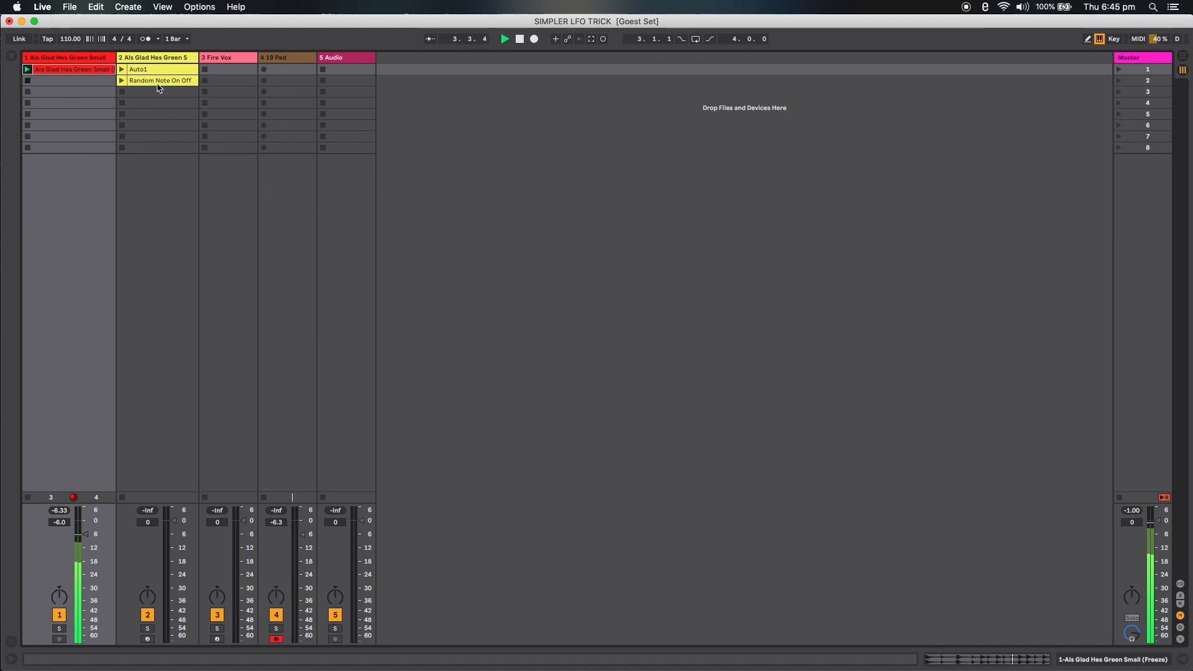
# - Show the devices of track 2 and set the Simpler's sample Length to 0.00 %
pyautogui.click(156, 91)
pyautogui.press('super+alt+l')
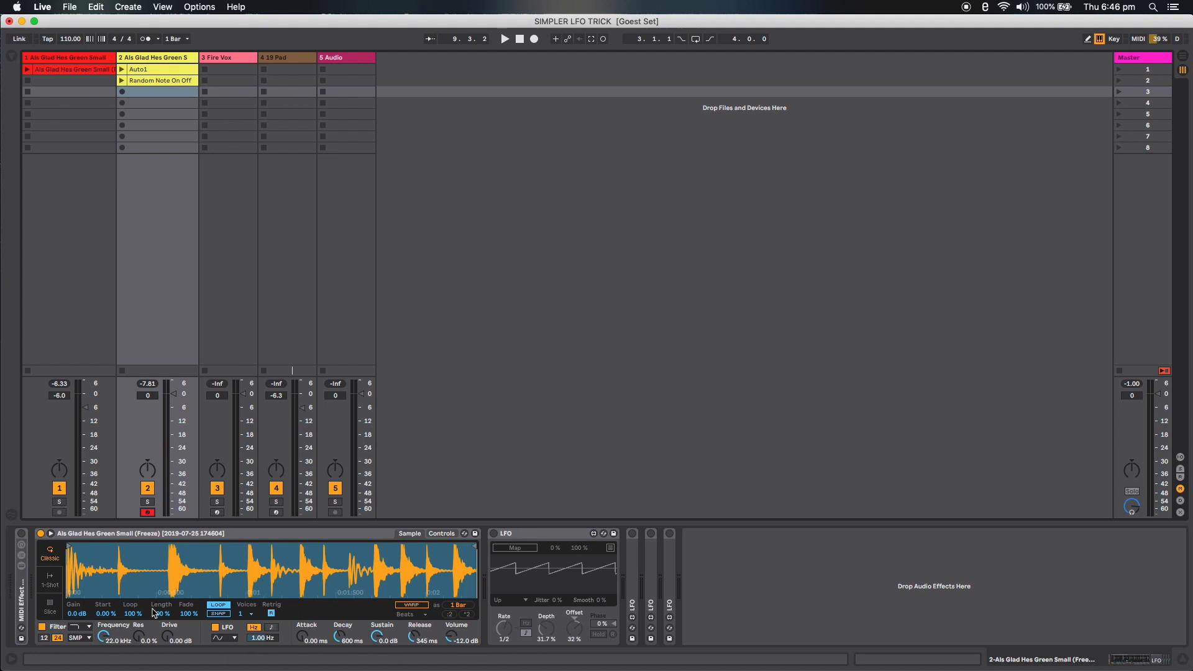
pyautogui.moveTo(161, 616); pyautogui.dragTo(162, 661)
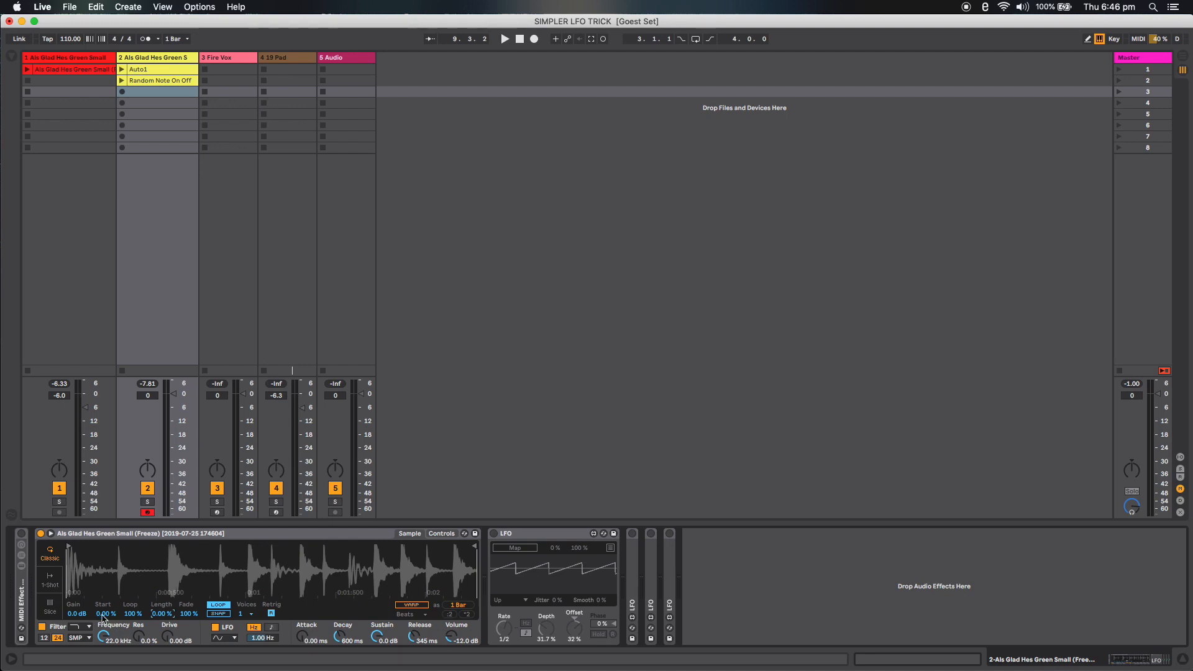
# - Show the Auto1 clip's unlinked envelope for the Simpler's sample Start and place the insert marker at 2.1.1
pyautogui.click(155, 71)
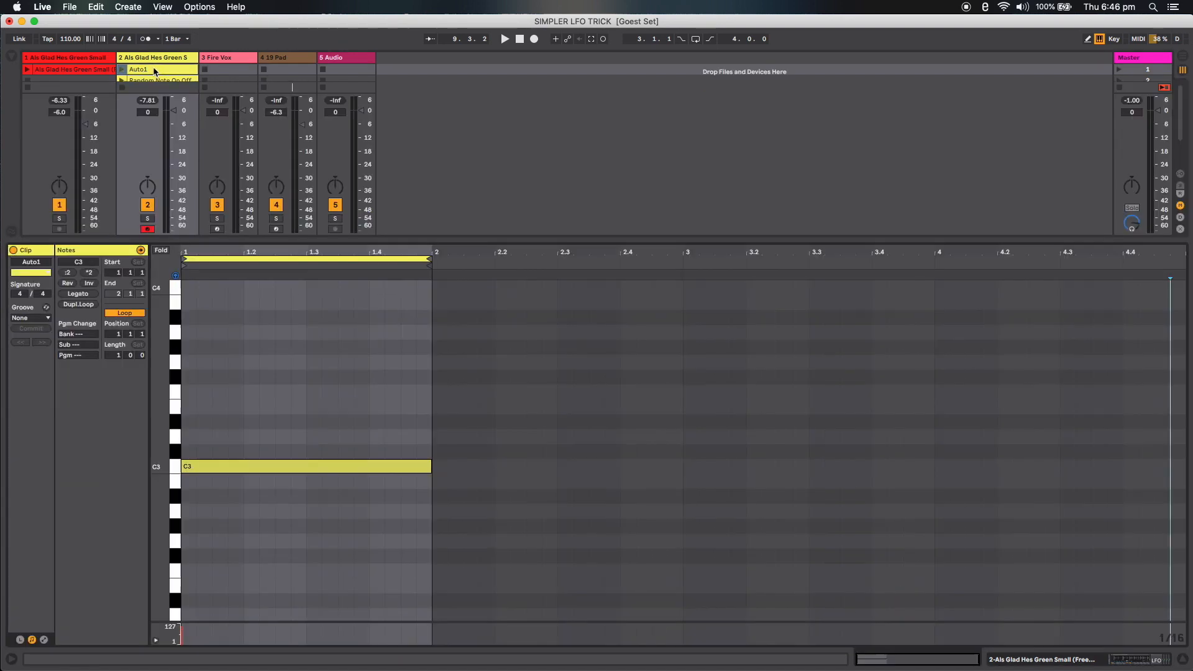
pyautogui.click(44, 639)
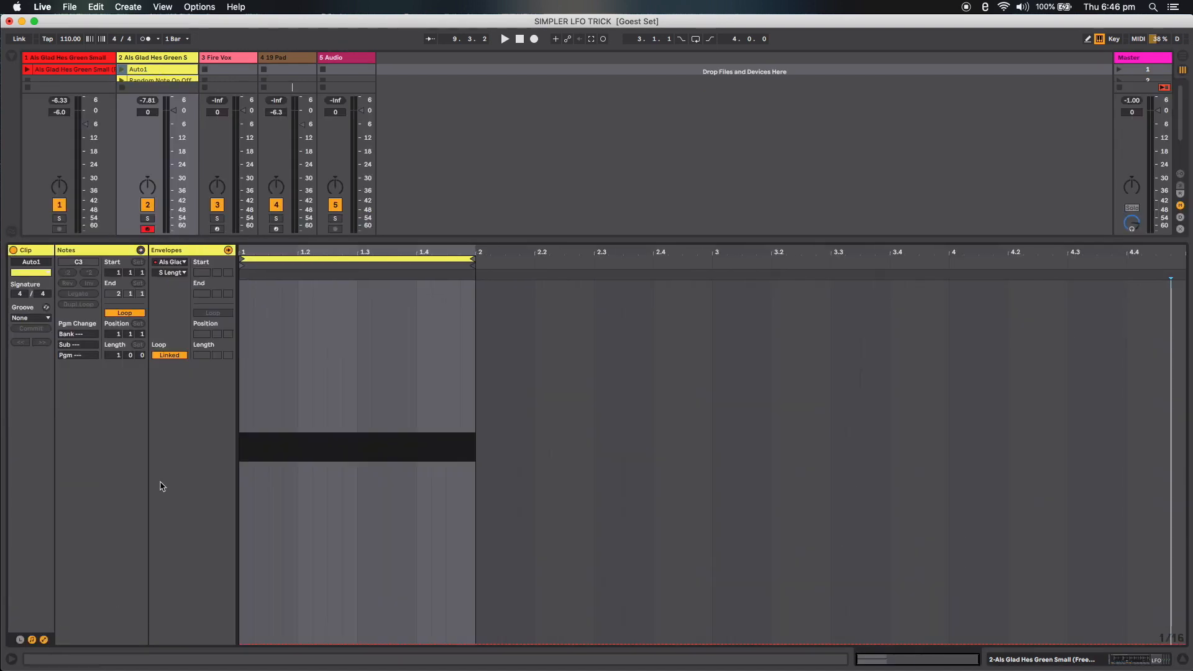
pyautogui.click(176, 276)
pyautogui.click(209, 311)
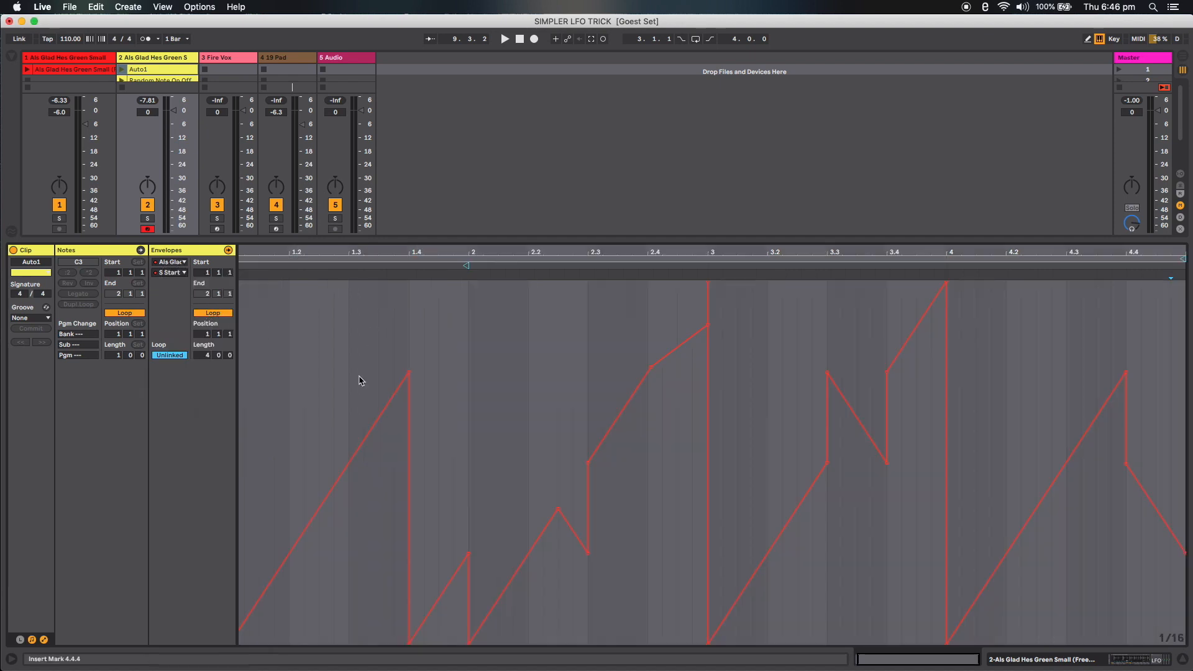
pyautogui.click(469, 385)
pyautogui.moveTo(358, 254); pyautogui.dragTo(362, 241)
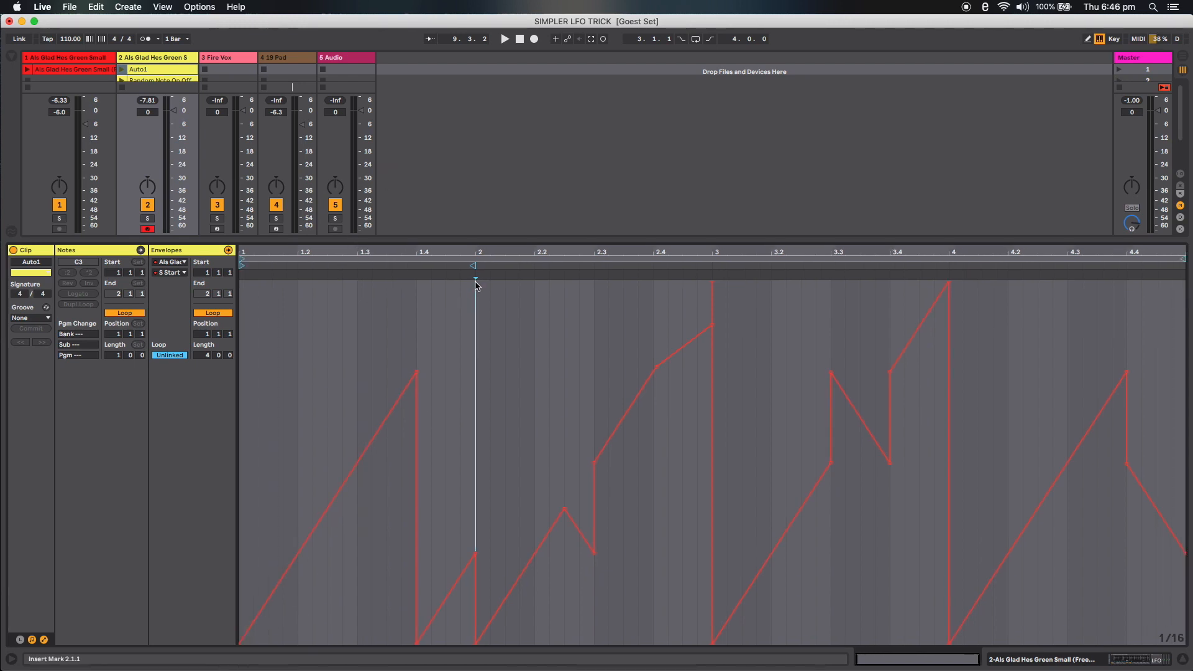
# - Check track 2's Simpler, then launch the Auto1 clip and follow its sample Start envelope during playback
pyautogui.click(160, 58)
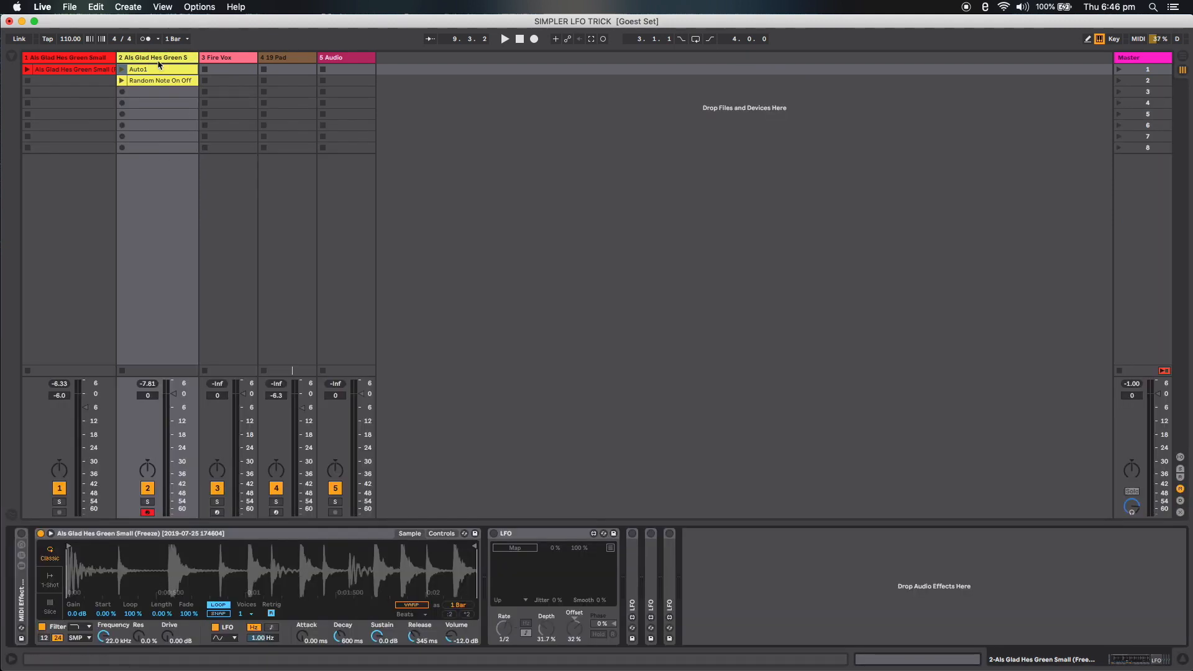
pyautogui.click(152, 69)
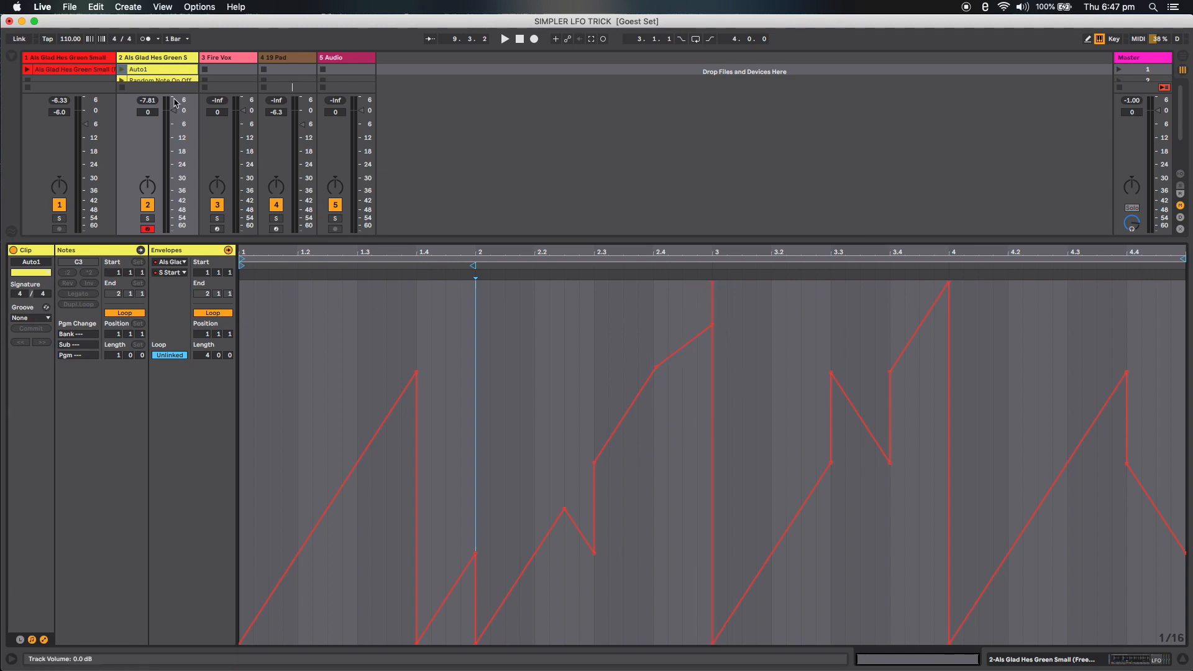
pyautogui.click(122, 69)
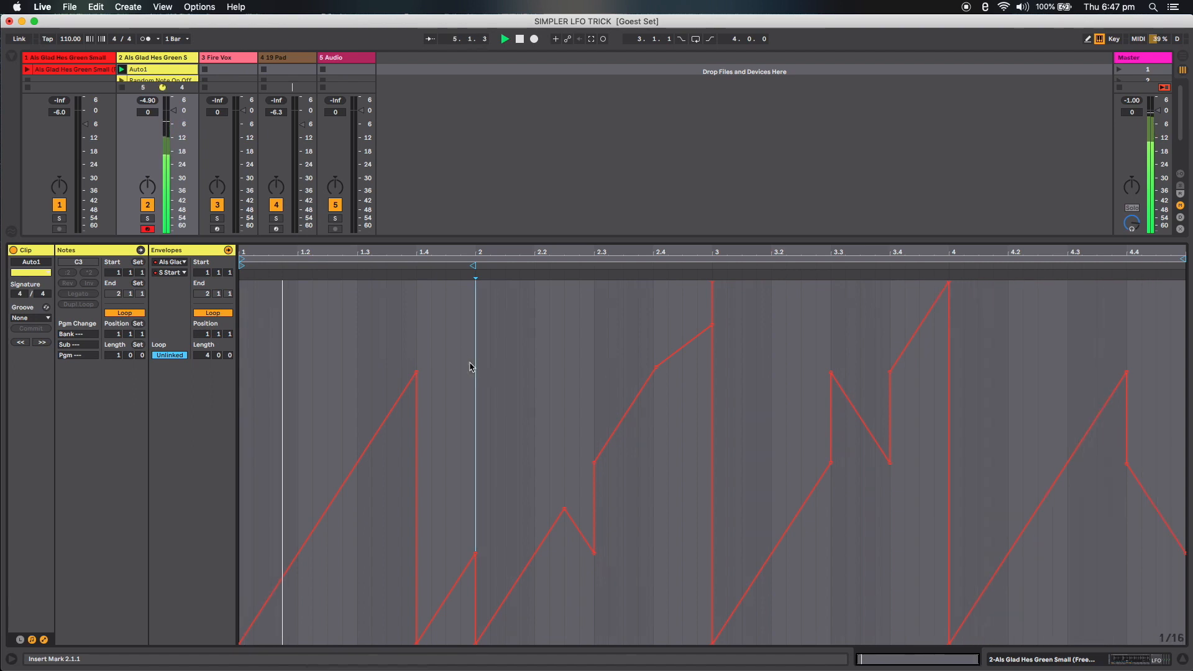
pyautogui.doubleClick(422, 241)
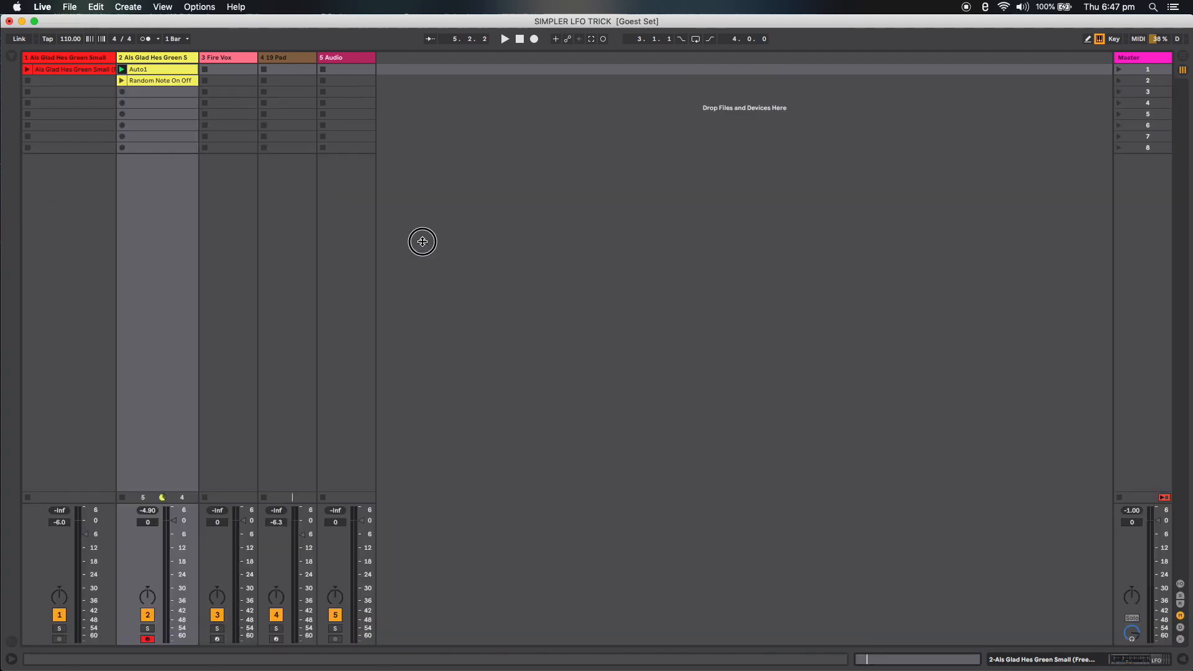
# - Examine the start of the sample waveform in track 2's Simpler up close, and replay the Auto1 clip
pyautogui.doubleClick(173, 58)
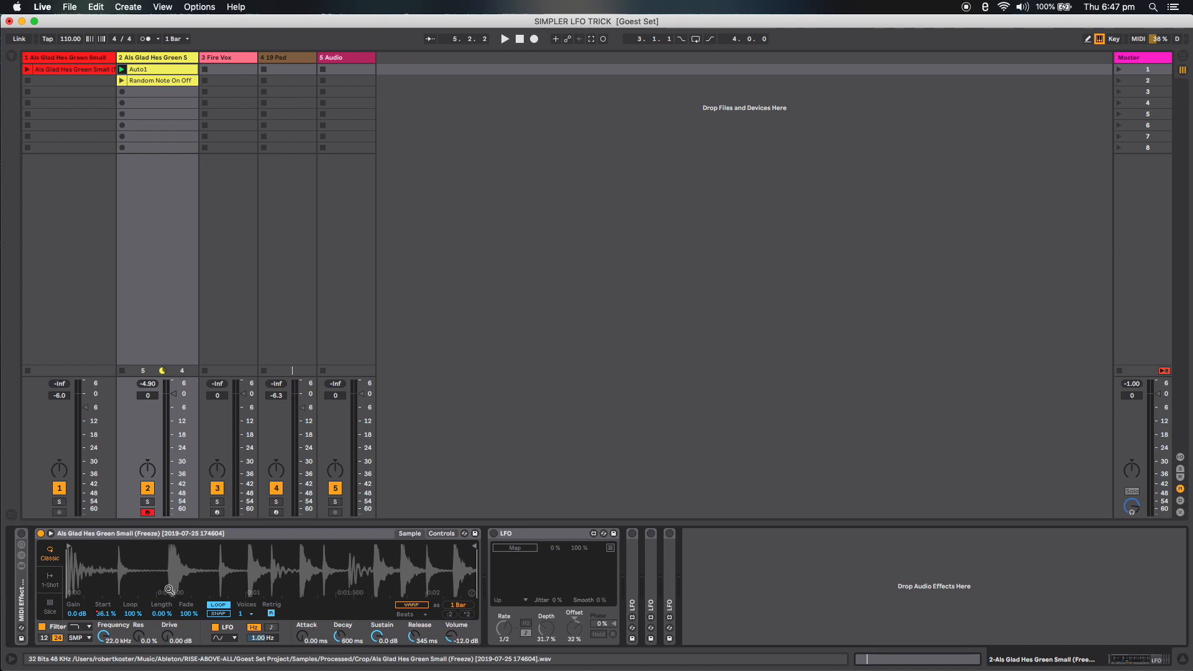
pyautogui.moveTo(68, 555); pyautogui.dragTo(68, 634)
pyautogui.moveTo(78, 581); pyautogui.dragTo(79, 621)
pyautogui.click(107, 617)
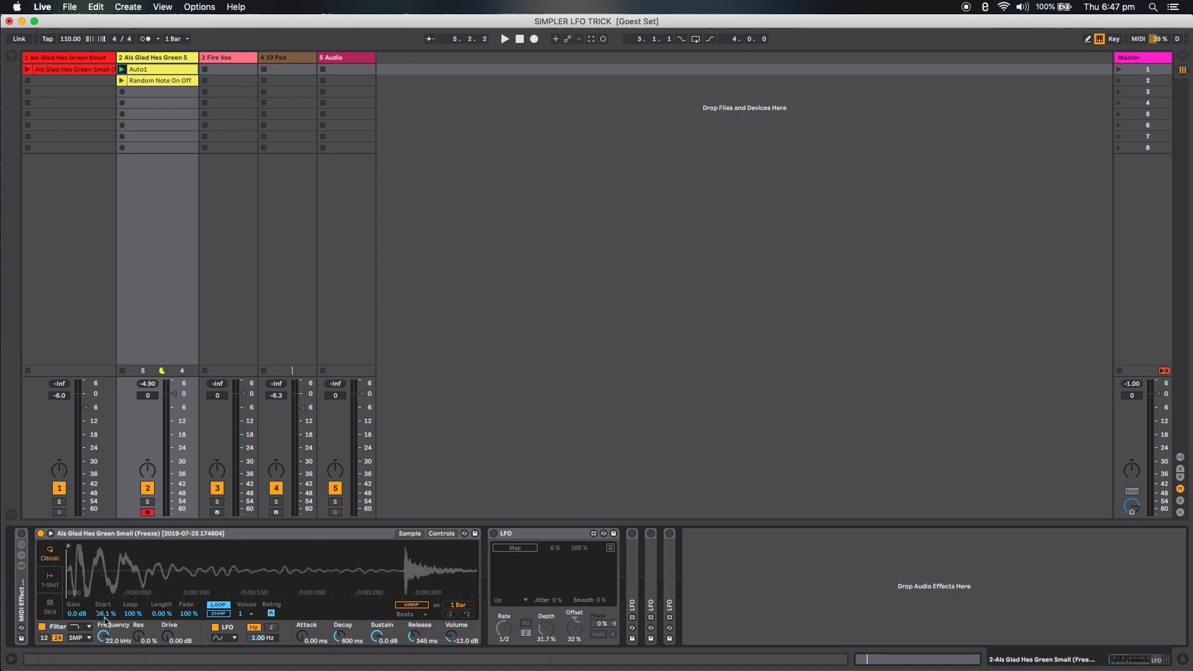
pyautogui.moveTo(131, 572); pyautogui.dragTo(132, 515)
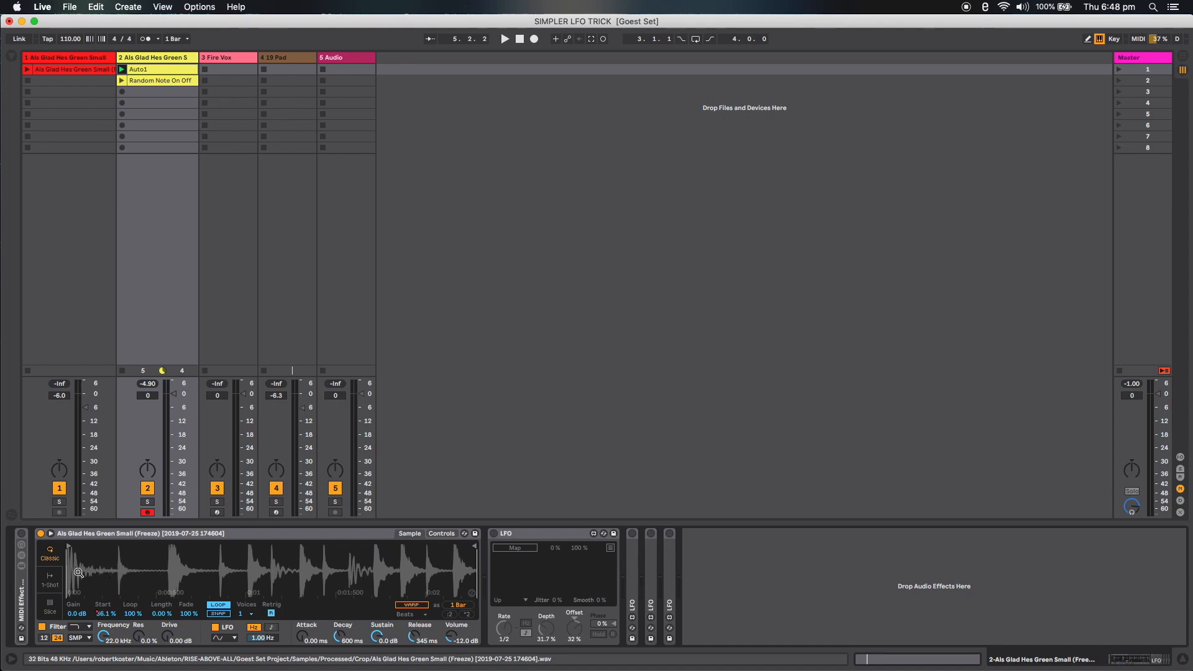
pyautogui.moveTo(110, 576); pyautogui.dragTo(112, 627)
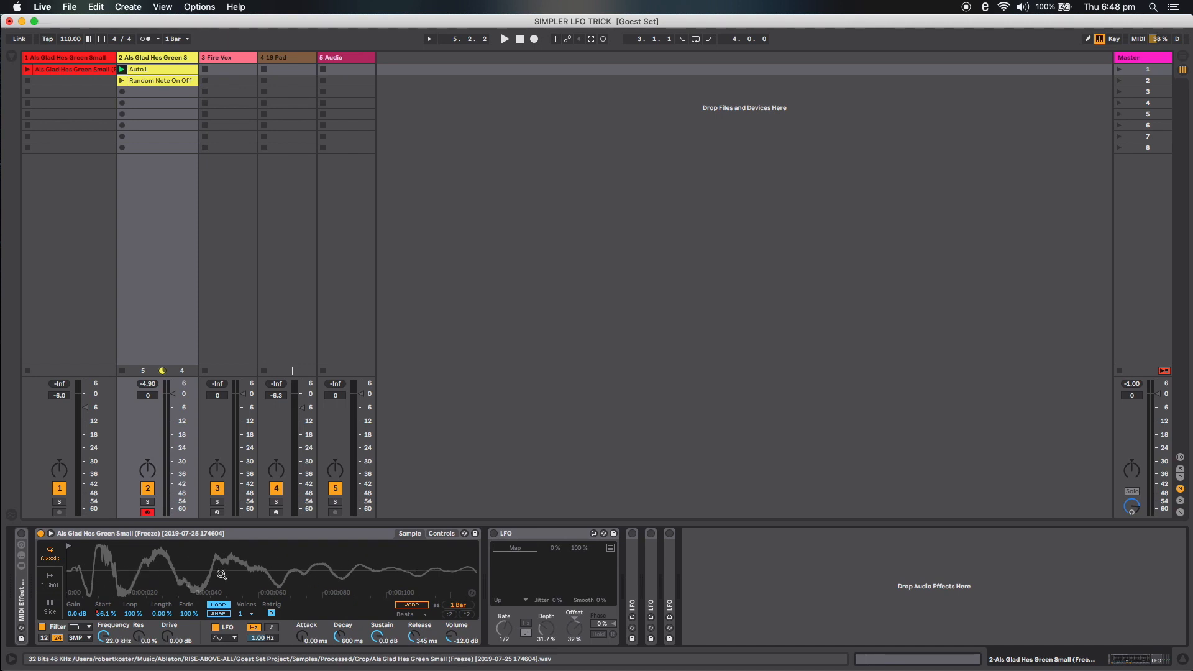
pyautogui.moveTo(103, 587); pyautogui.dragTo(104, 574)
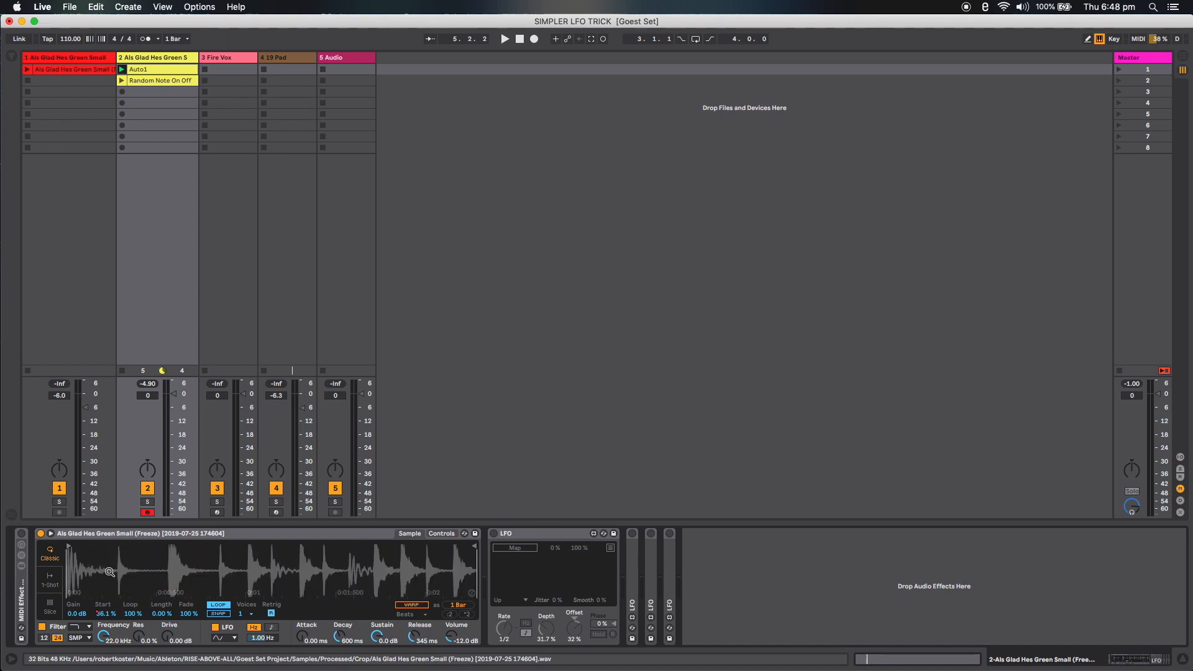
pyautogui.press('space')
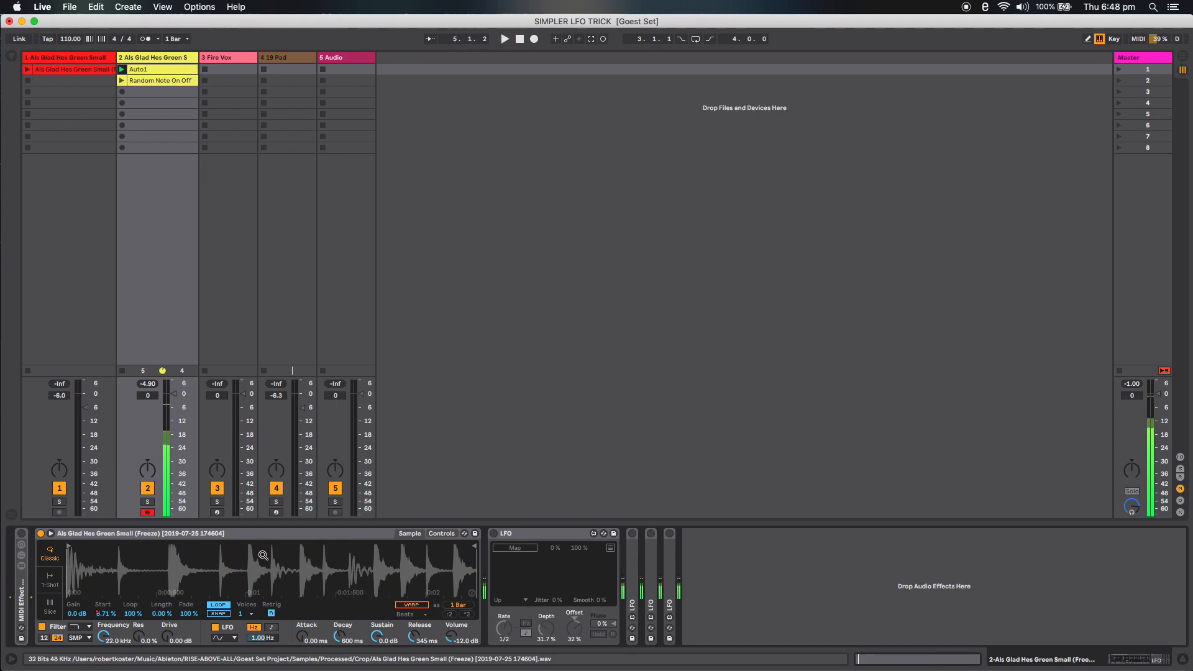
# - Create a MIDI clip in the third slot of track 2 and fill it with a one-bar C3 note
pyautogui.click(172, 84)
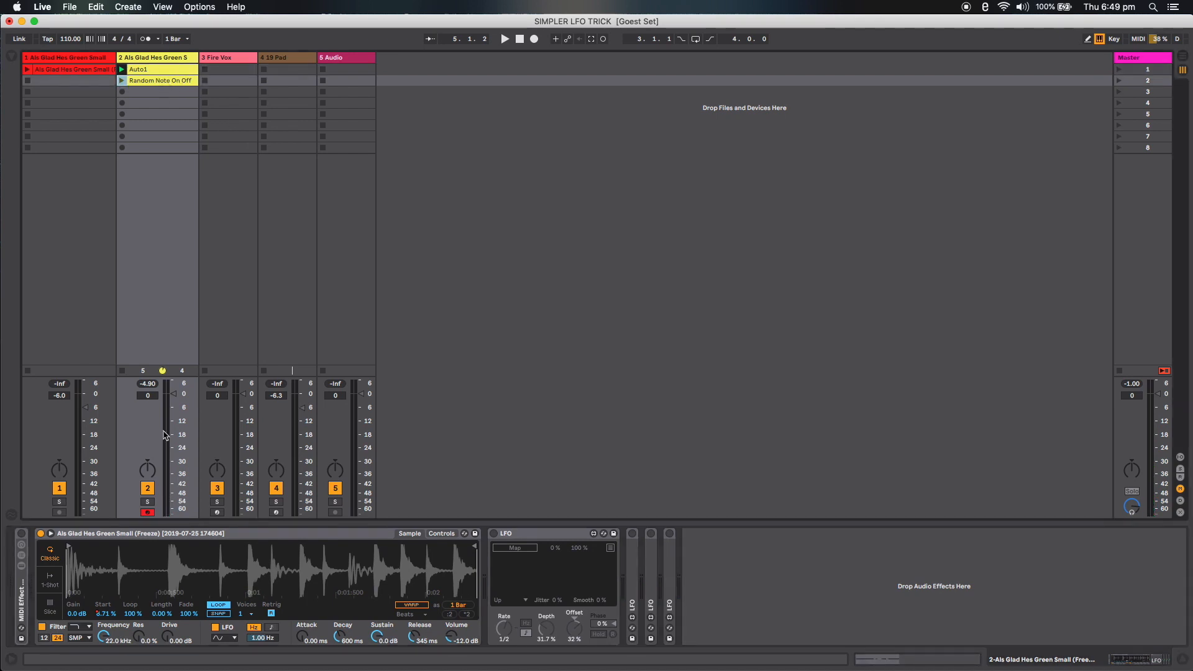
pyautogui.click(172, 95)
pyautogui.doubleClick(172, 95)
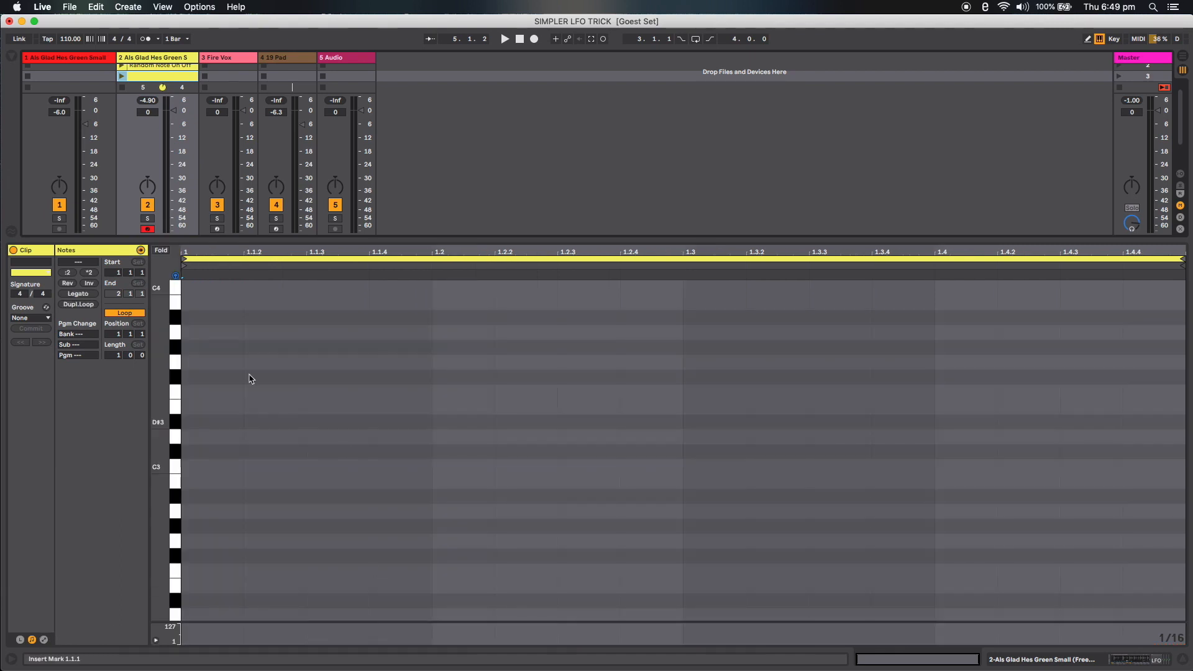
pyautogui.moveTo(188, 466); pyautogui.dragTo(1188, 461)
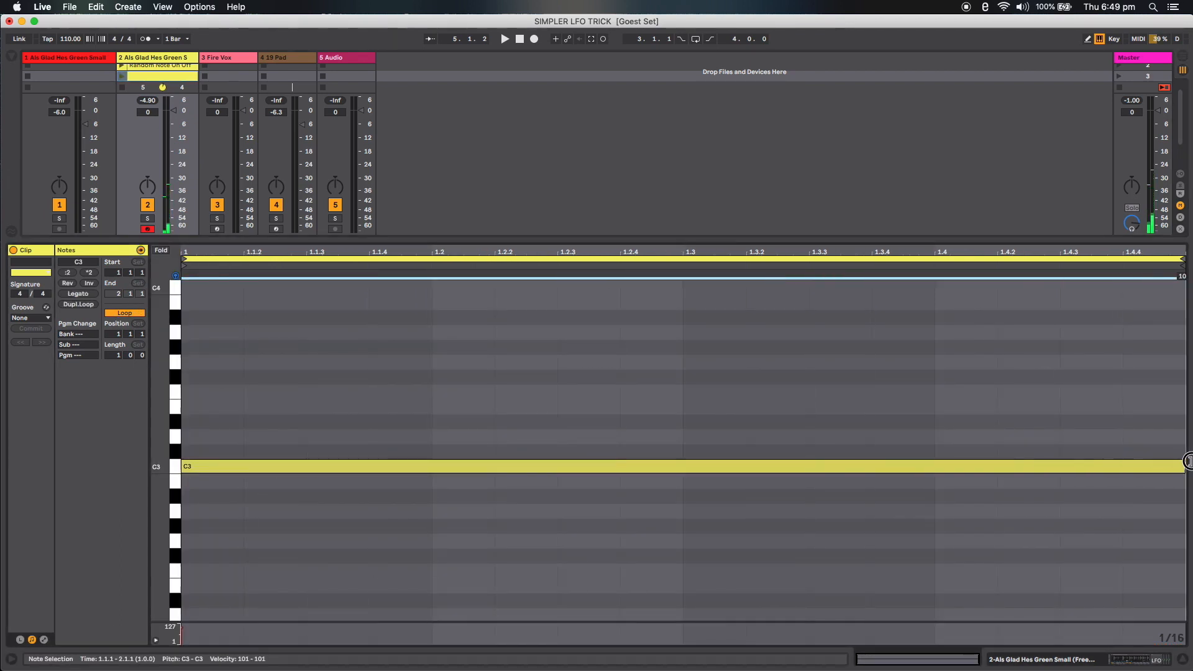
pyautogui.click(674, 241)
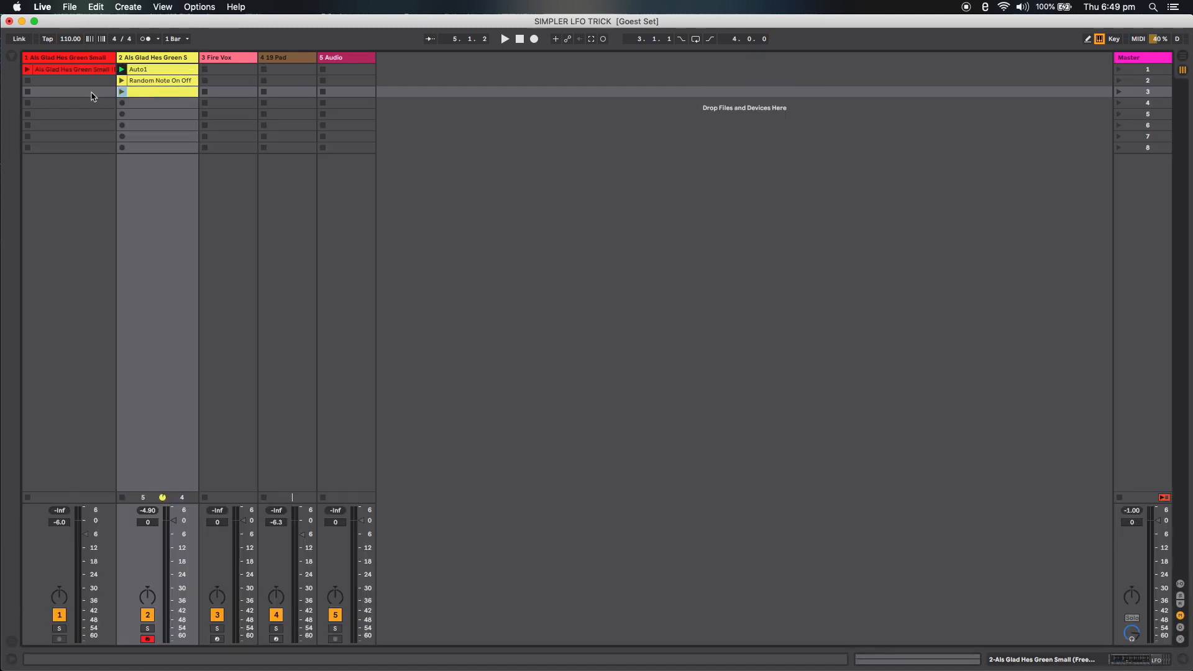
# - Launch the new MIDI clip and set the Simpler's sample Start to 50.8 %
pyautogui.click(122, 91)
pyautogui.doubleClick(174, 59)
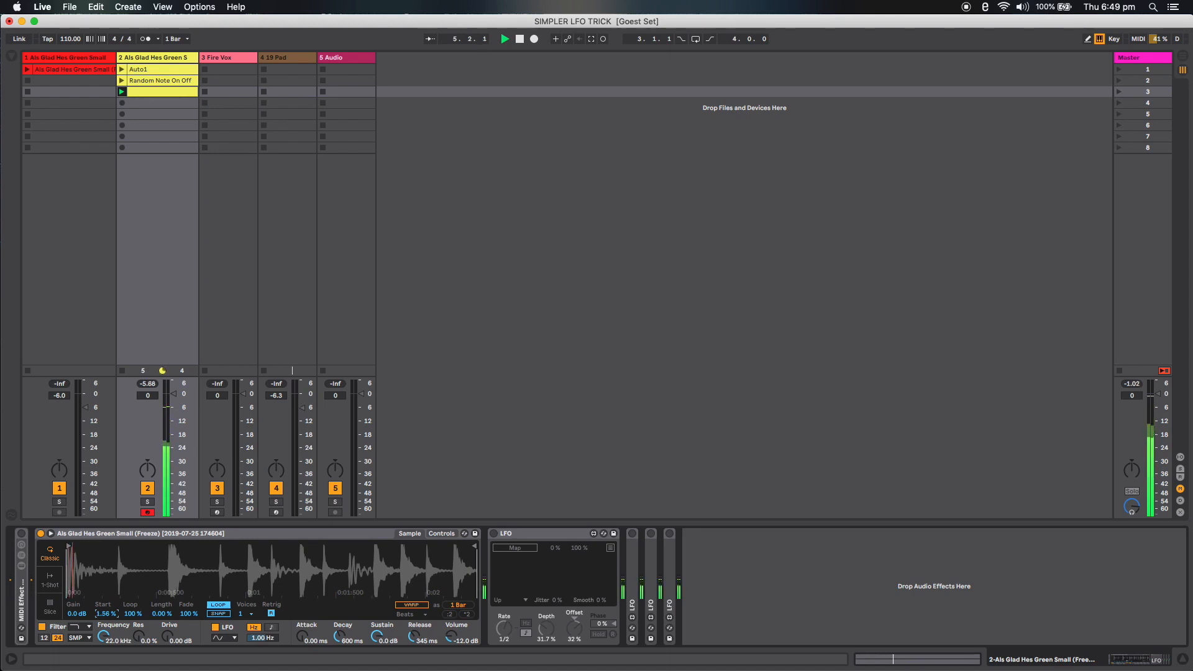
pyautogui.moveTo(106, 613); pyautogui.dragTo(105, 593)
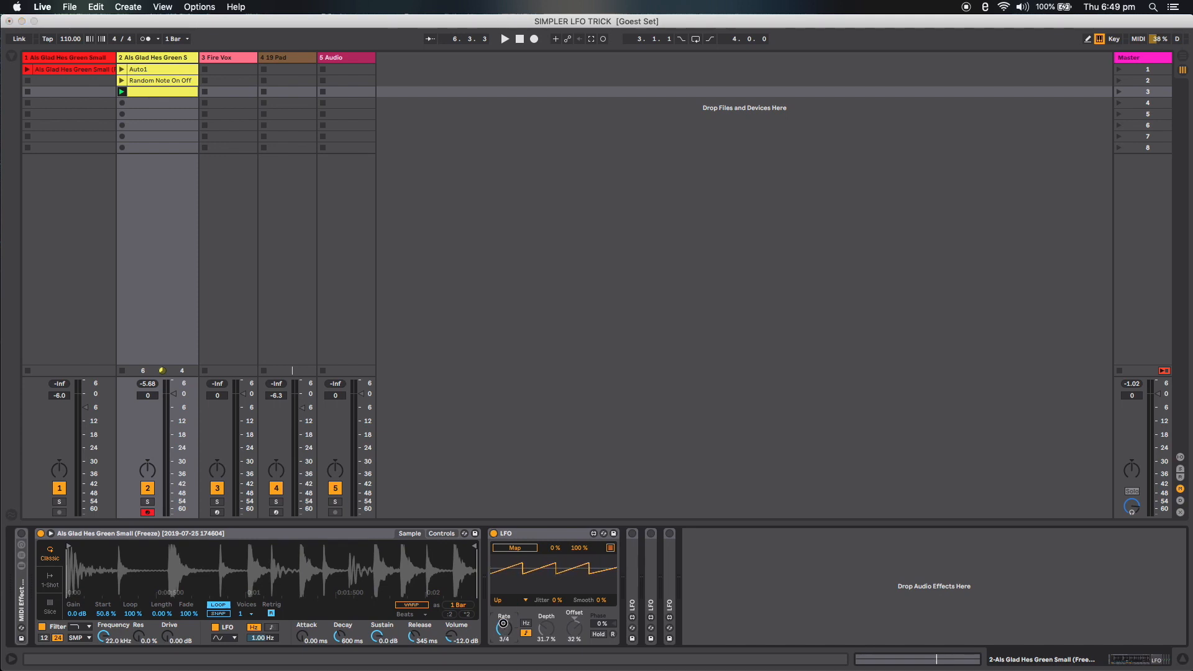
# - Add the Max for Live device LFO.amxd between the Simpler and the existing LFO on track 2
pyautogui.click(583, 536)
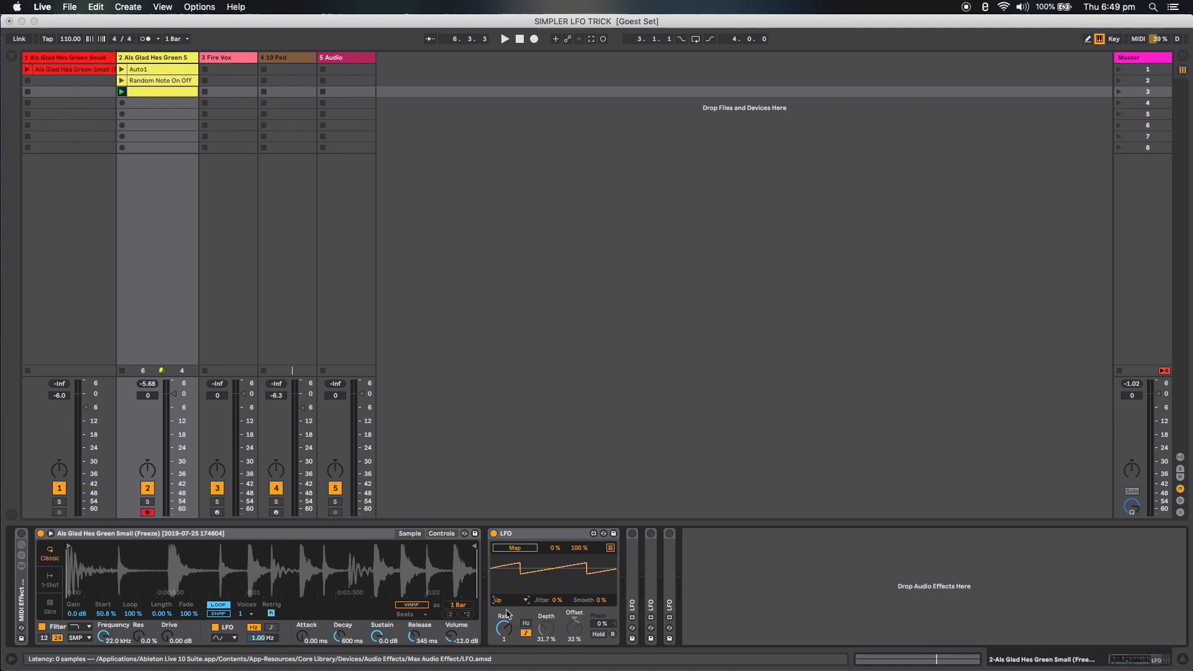
pyautogui.click(11, 58)
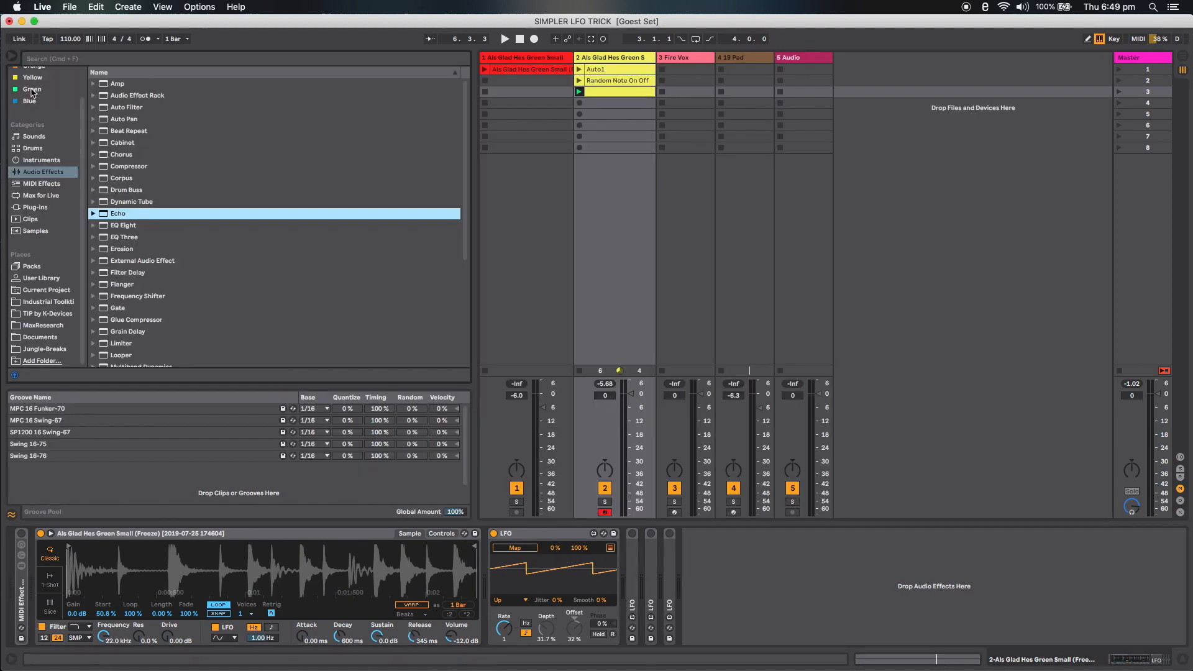
pyautogui.click(47, 196)
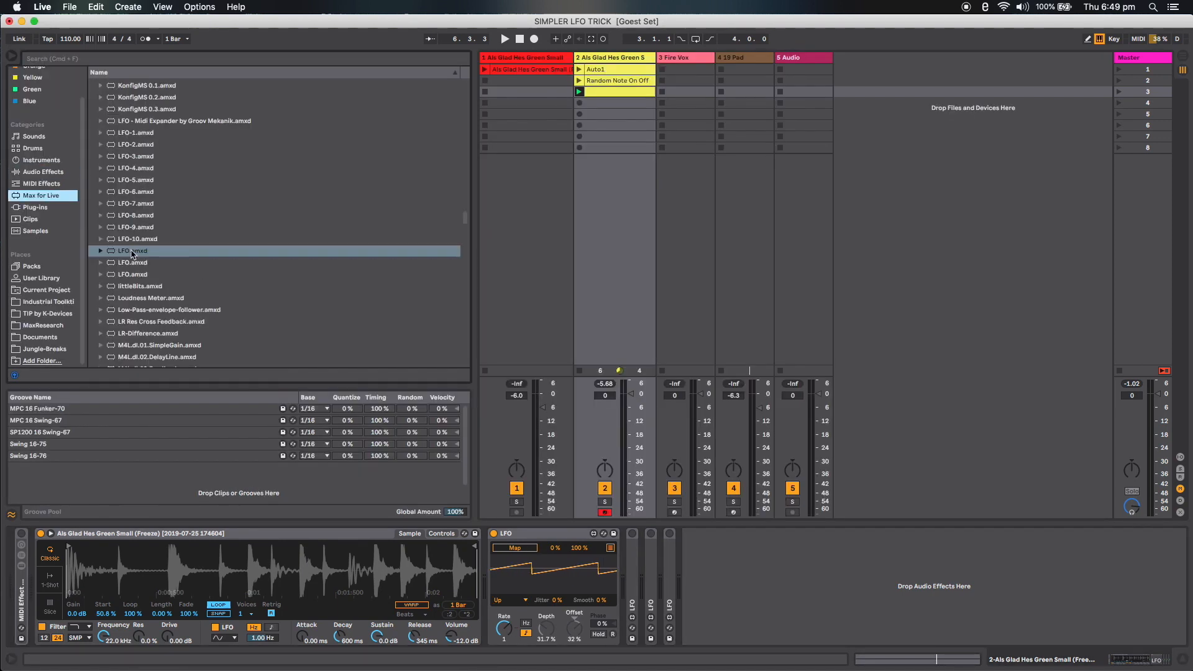
pyautogui.click(132, 251)
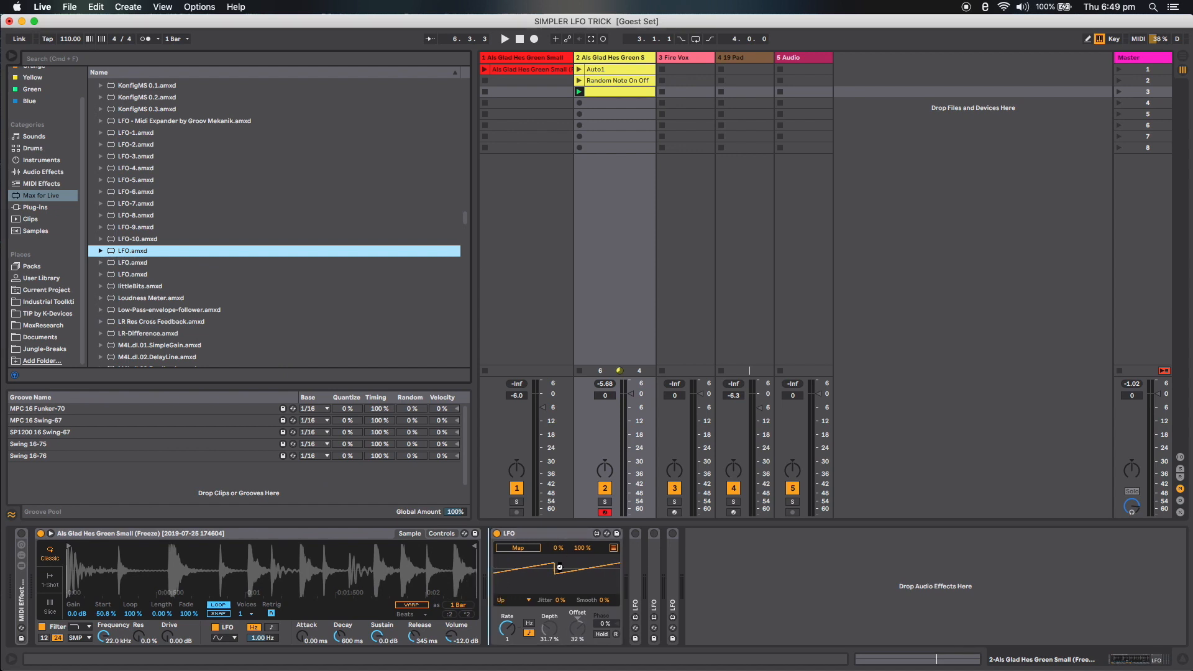
pyautogui.press('Return')
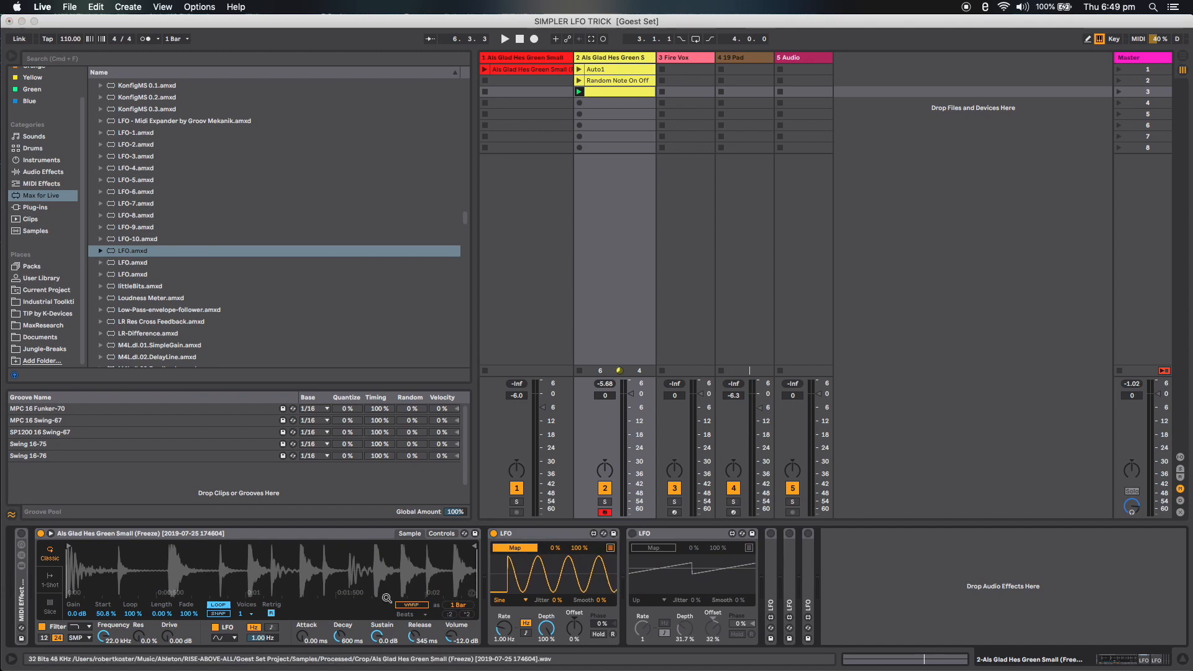
# - Map the new LFO to the Simpler's sample Start, give it the Up waveform with a synced rate of 1, and audition the clip
pyautogui.press('space')
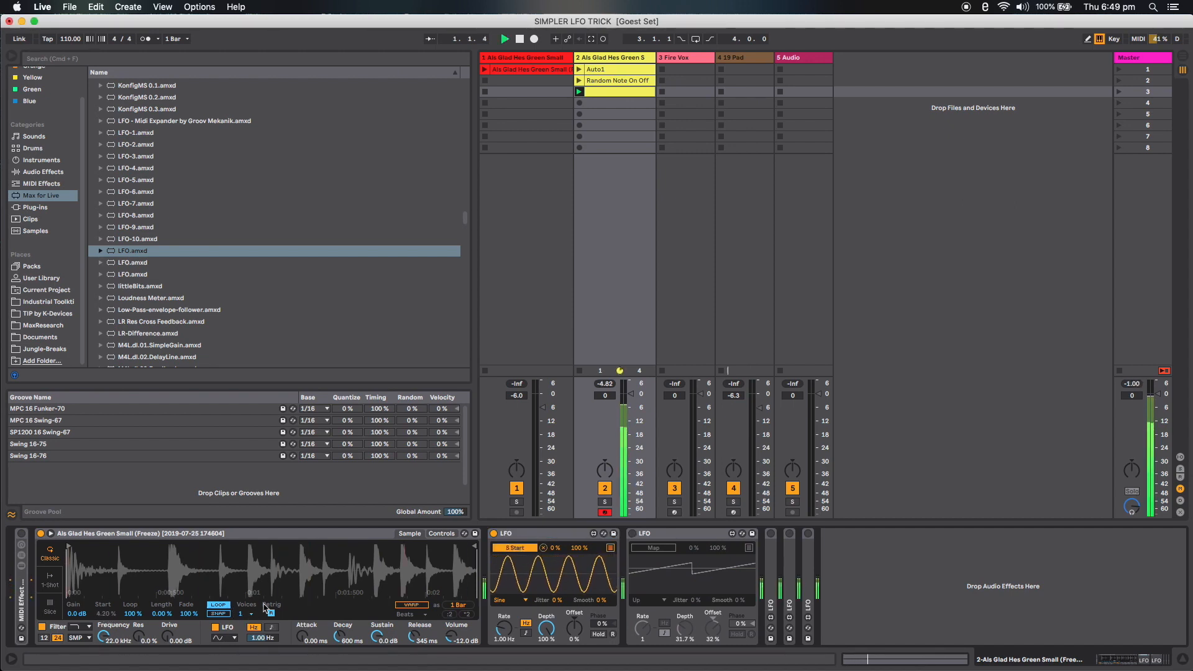
pyautogui.press('space')
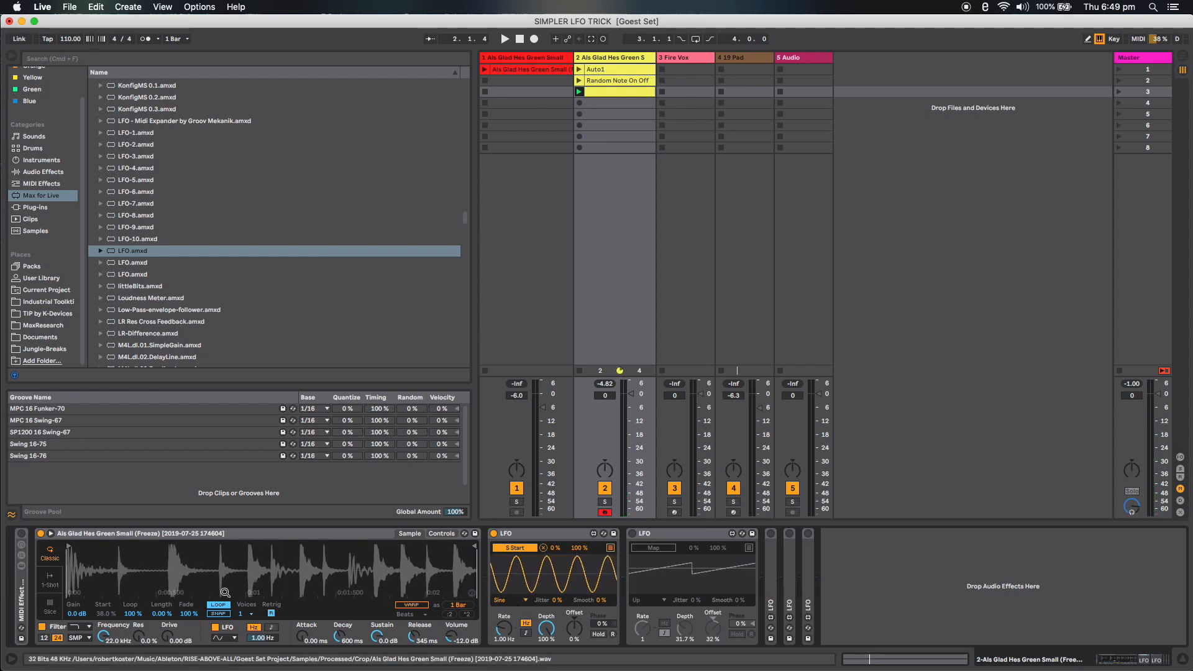
pyautogui.press('space')
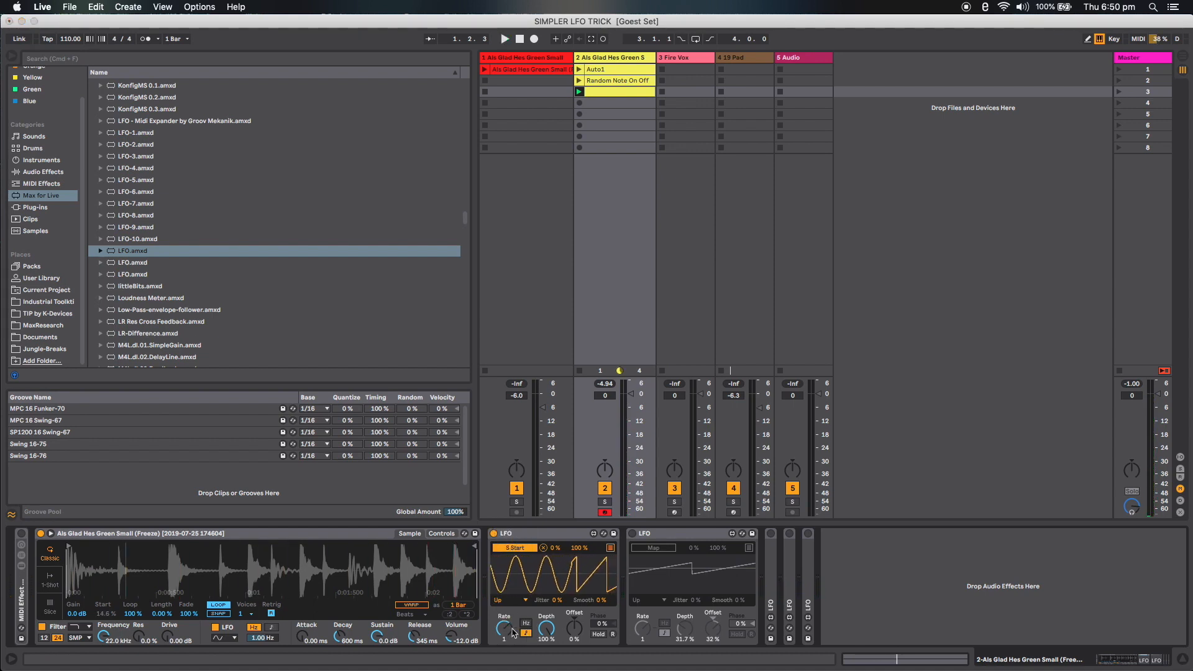
pyautogui.press('space')
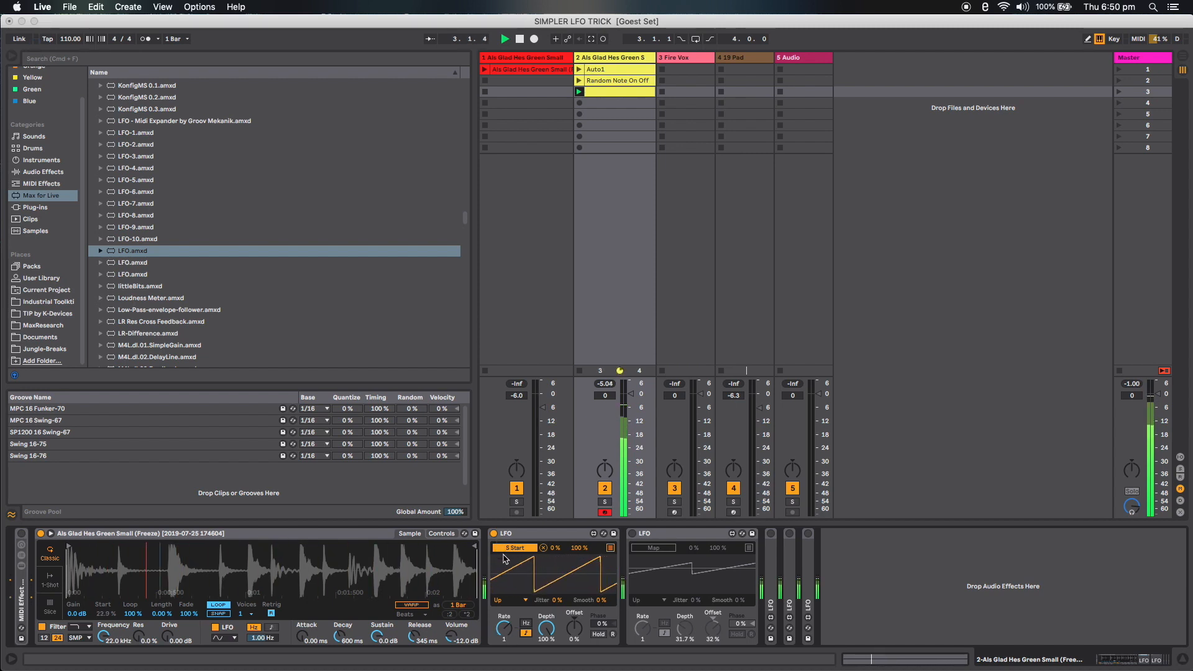
# - Audition the looped clip with the Up waveform, switch the Start-mapped LFO to the Down waveform, and audition it again
pyautogui.press('space')
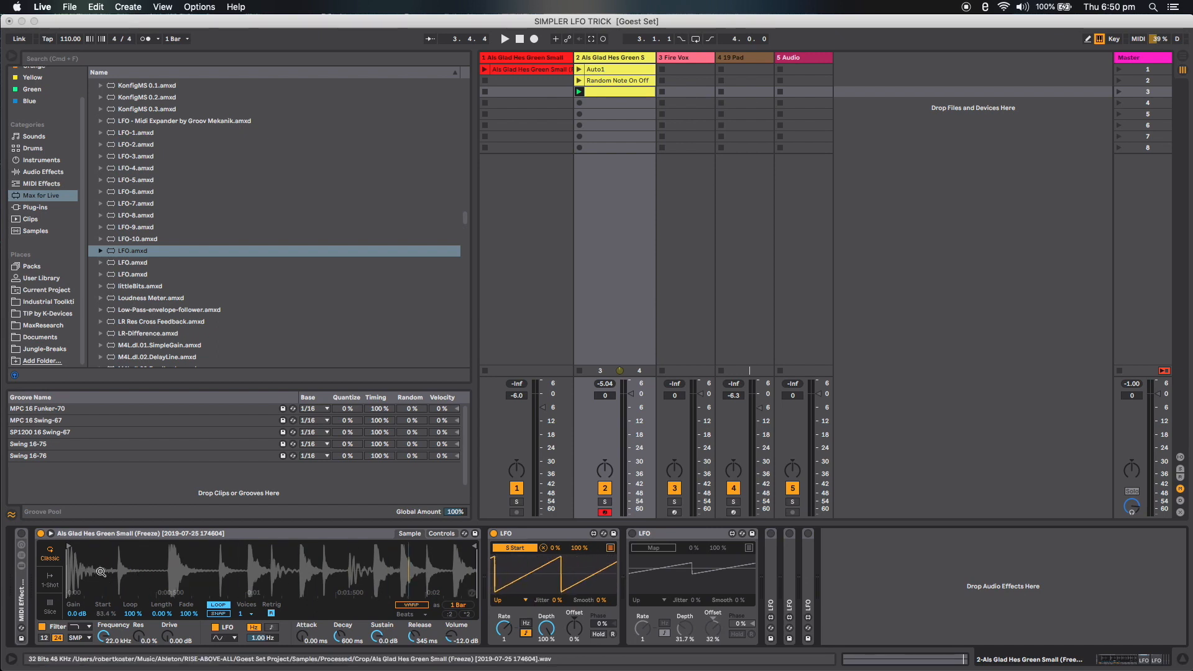
pyautogui.press('space')
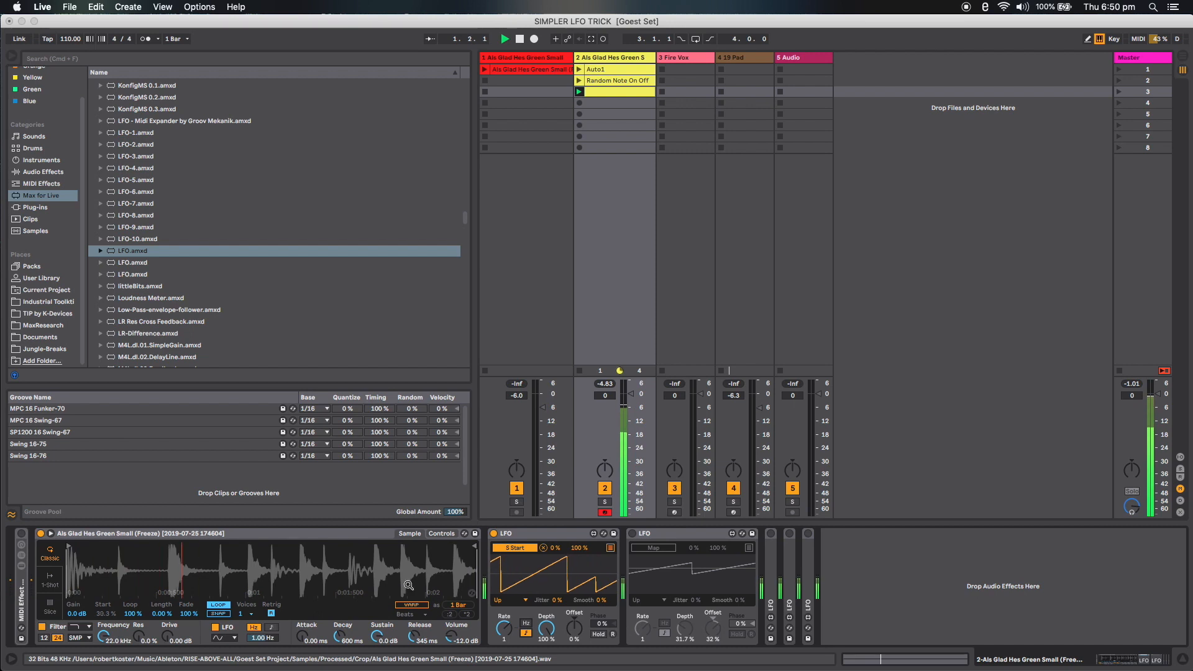
pyautogui.press('space')
pyautogui.click(516, 605)
pyautogui.click(513, 616)
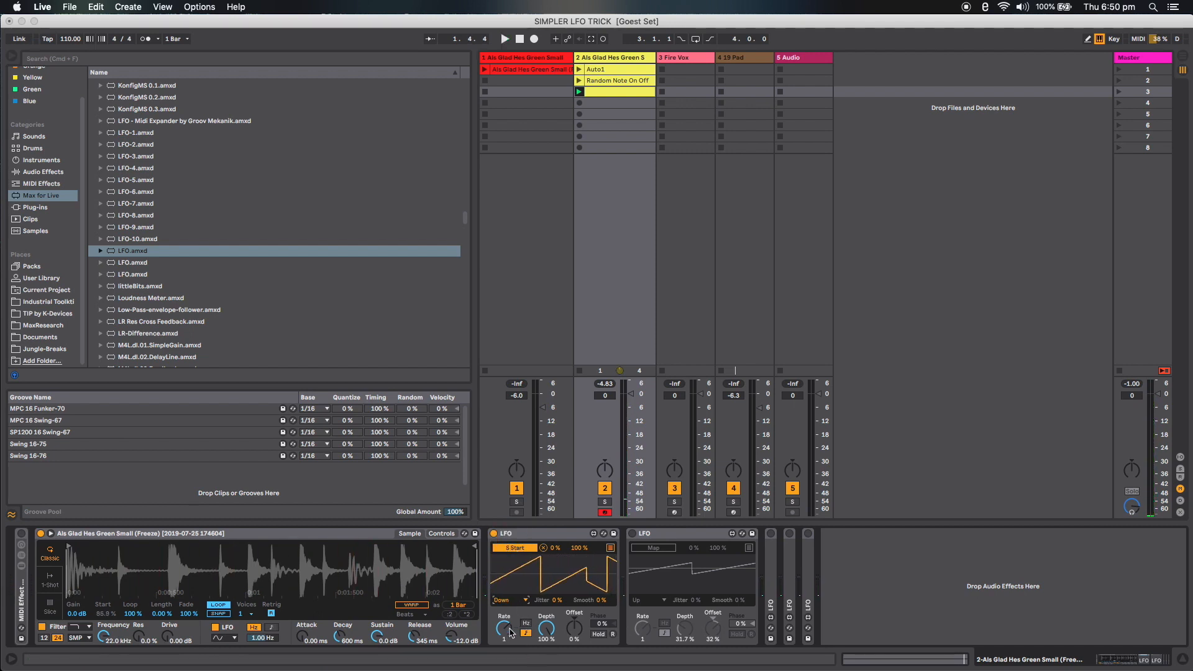
pyautogui.press('space')
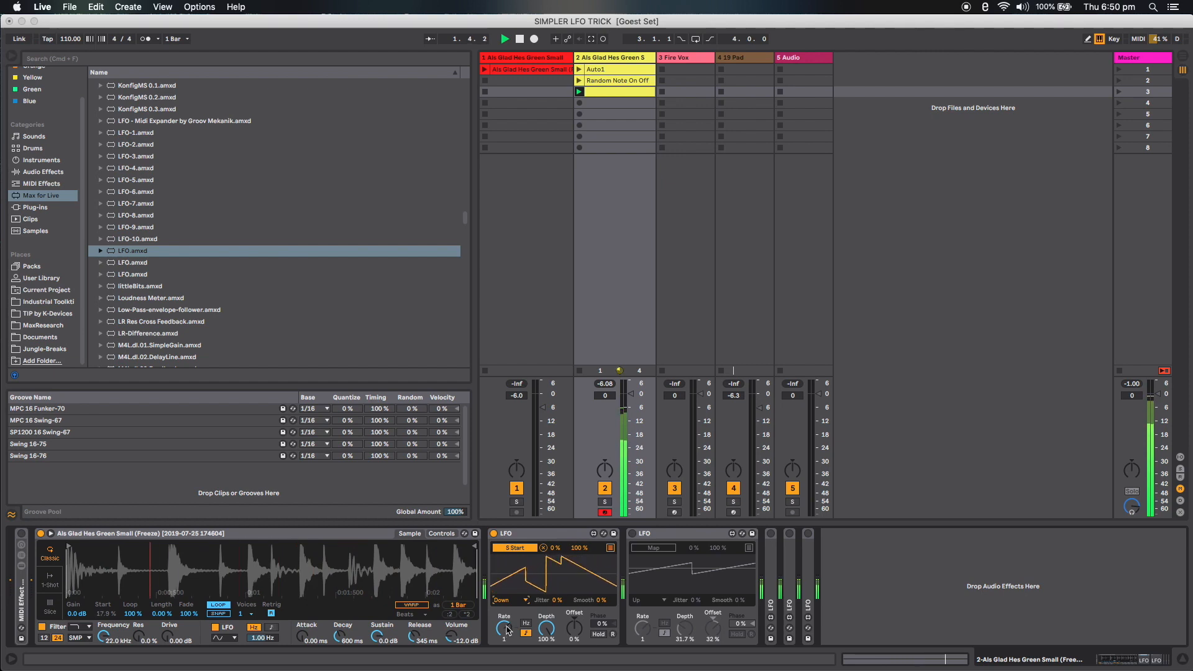
# - Audition the clip with the Start-mapped LFO's synced rate at 1/2 and then at 4
pyautogui.moveTo(507, 629); pyautogui.dragTo(507, 634)
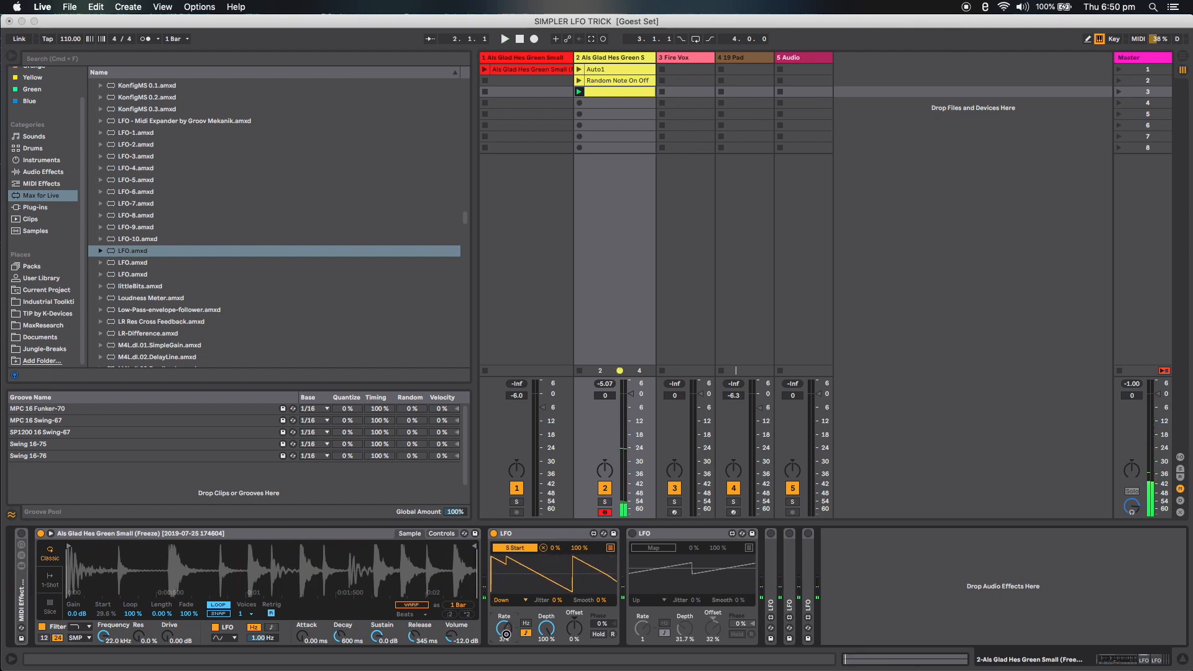
pyautogui.press('space')
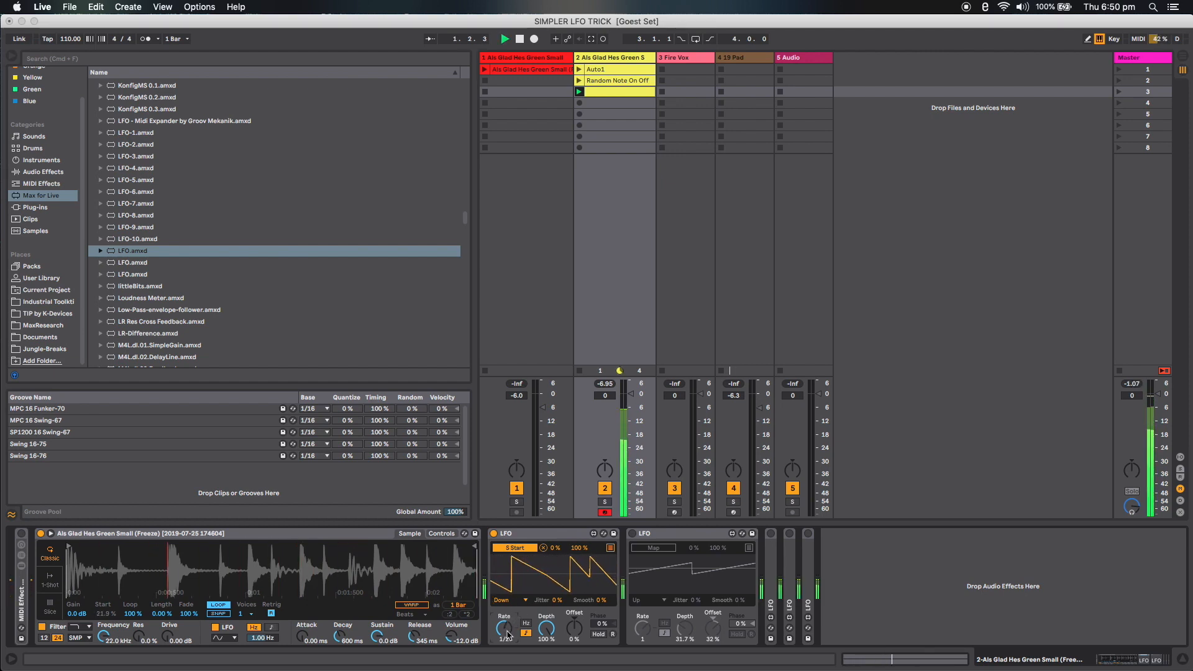
pyautogui.press('space')
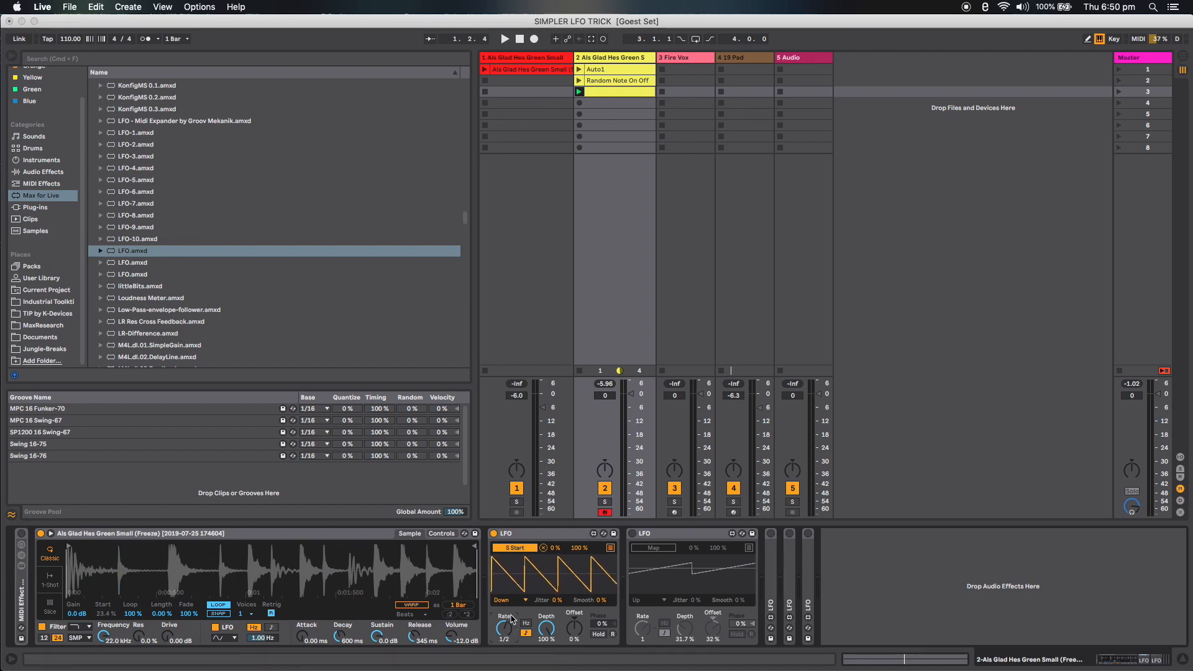
pyautogui.press('space')
pyautogui.moveTo(505, 620)
pyautogui.mouseDown()
pyautogui.moveTo(503, 595)
pyautogui.moveTo(504, 605)
pyautogui.mouseUp()
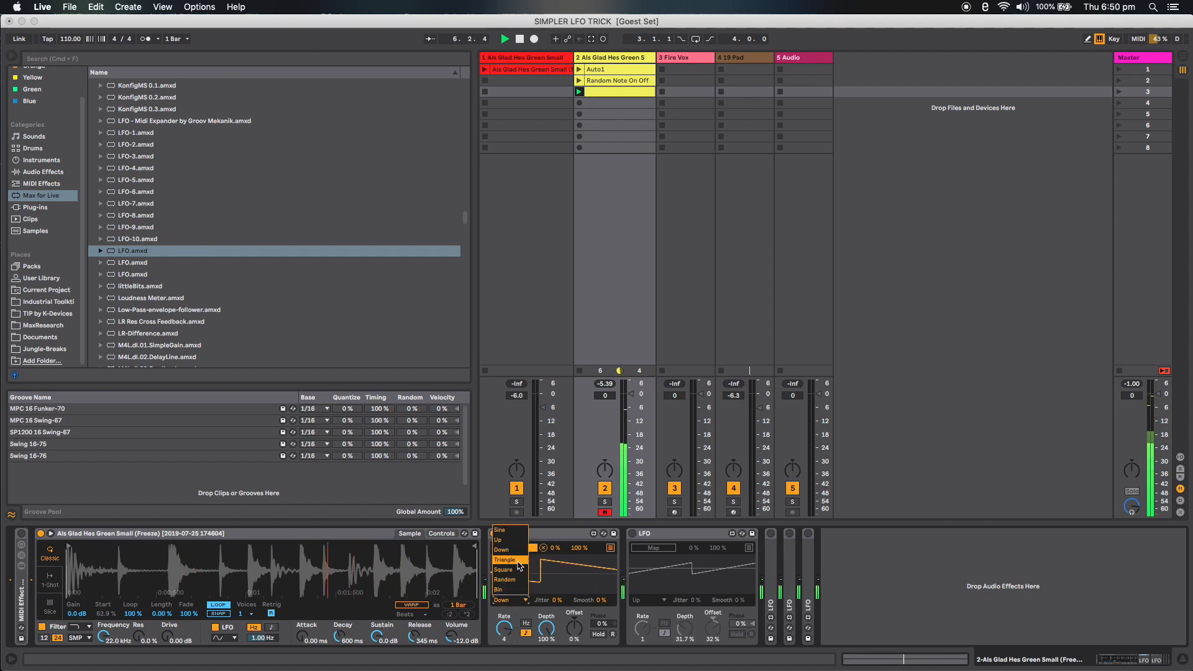
# - Change the Start-mapped LFO's waveform to Square and then Random, and set its synced rate to 1/3
pyautogui.click(518, 569)
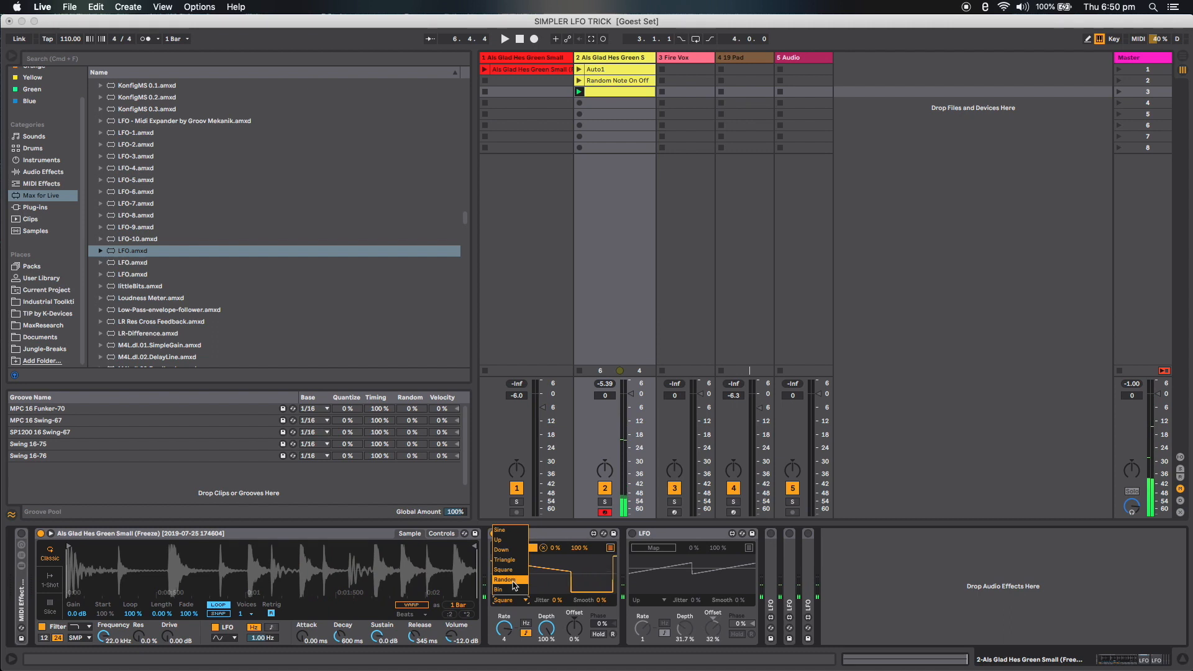
pyautogui.press('space')
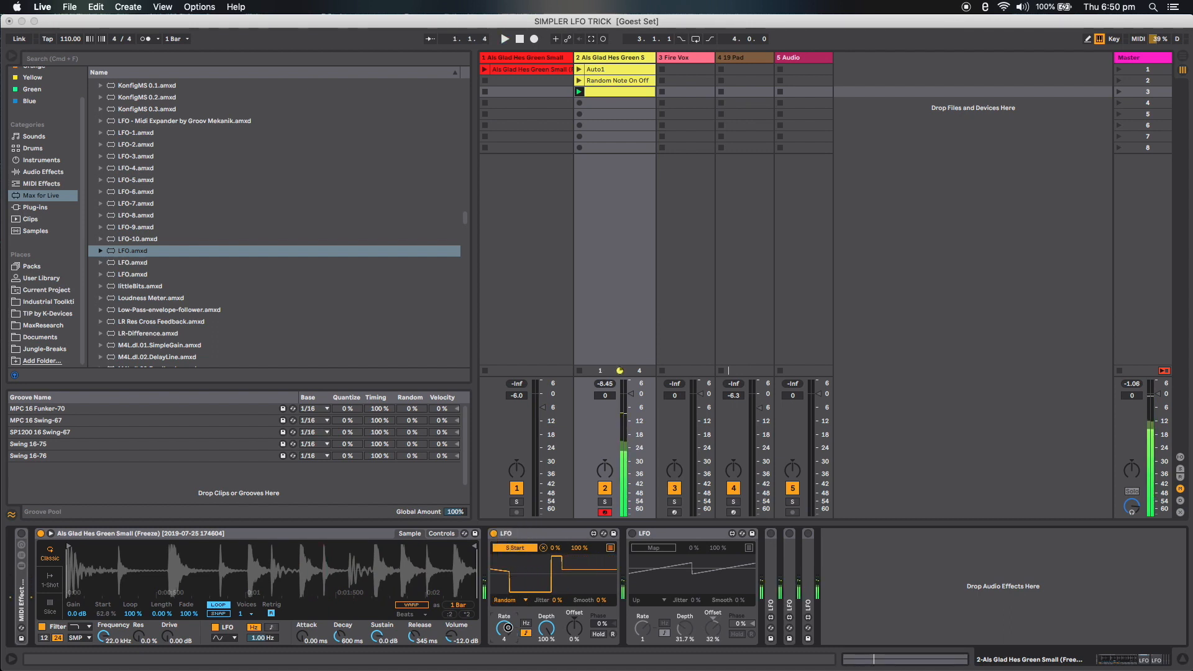
pyautogui.moveTo(510, 646); pyautogui.dragTo(509, 654)
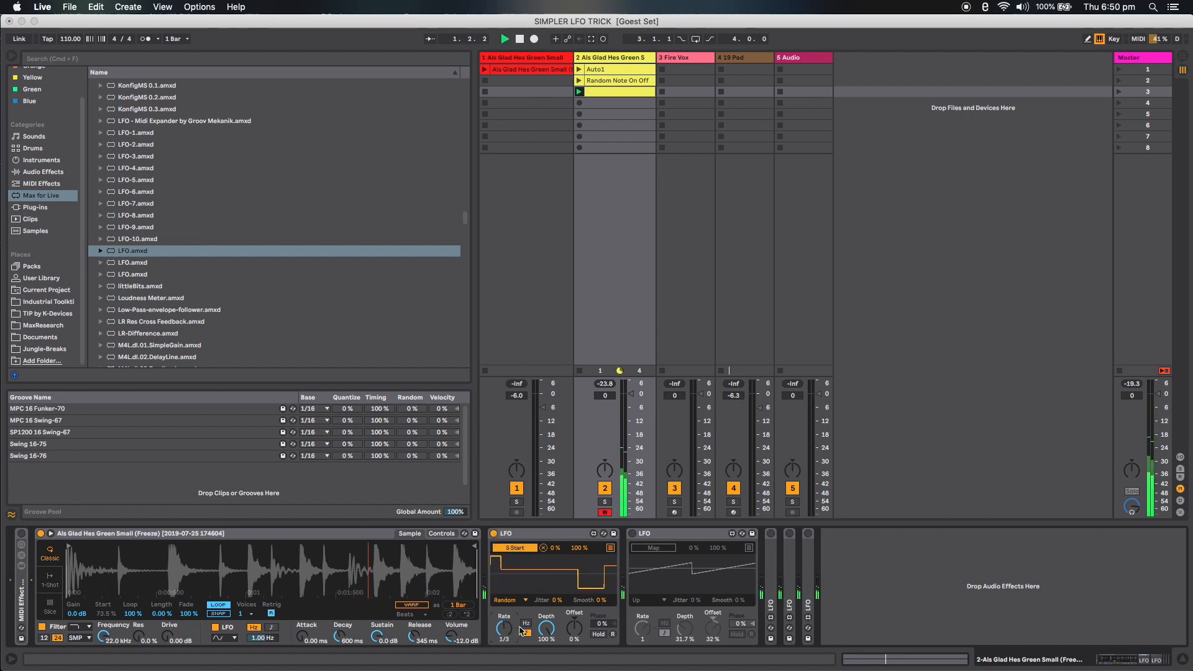
# - Set the Random LFO's Smooth to 100 % and its synced rate to 1/8, and audition the clip
pyautogui.moveTo(603, 606); pyautogui.dragTo(603, 559)
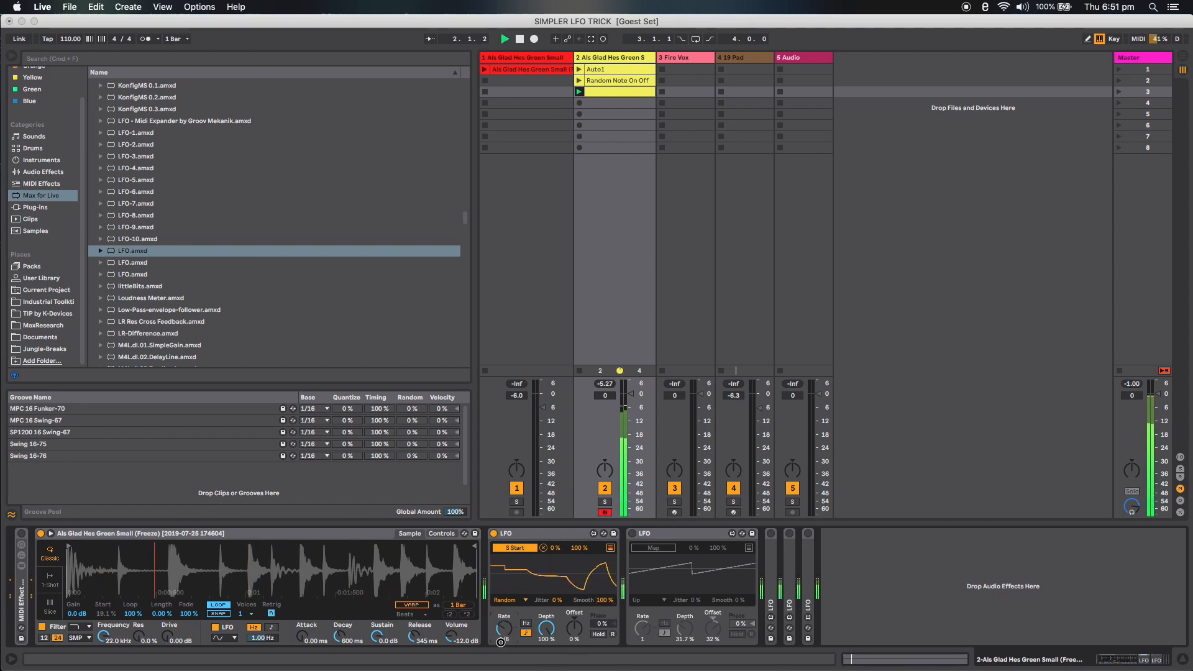
pyautogui.moveTo(500, 641); pyautogui.dragTo(504, 634)
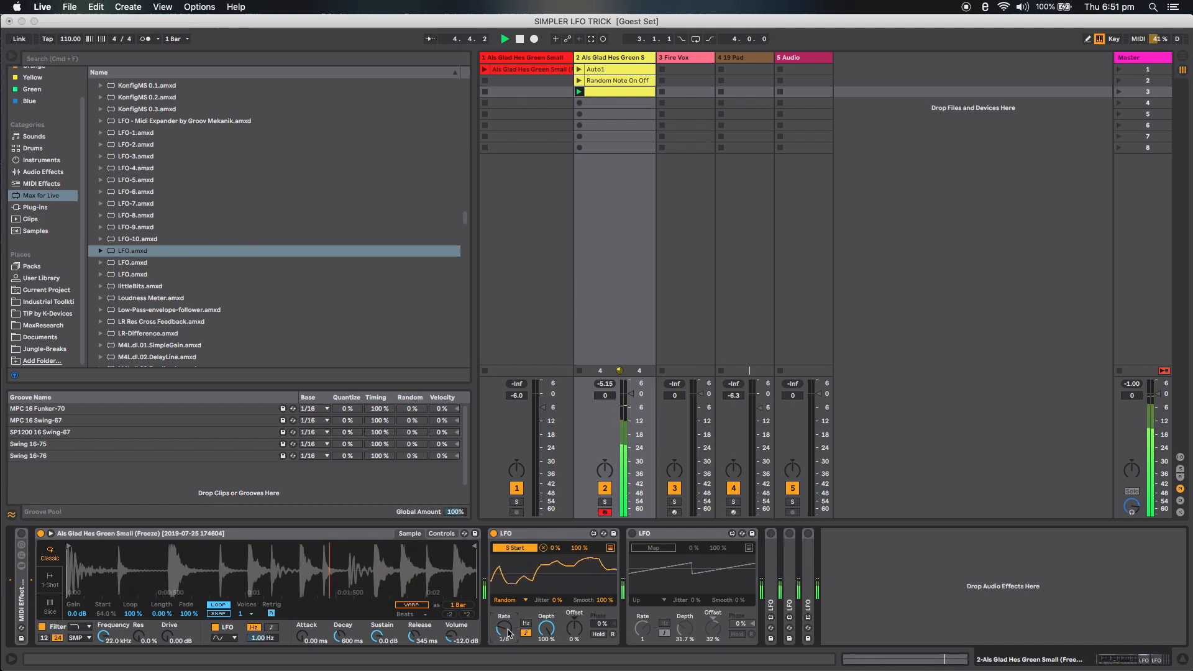
pyautogui.press('space')
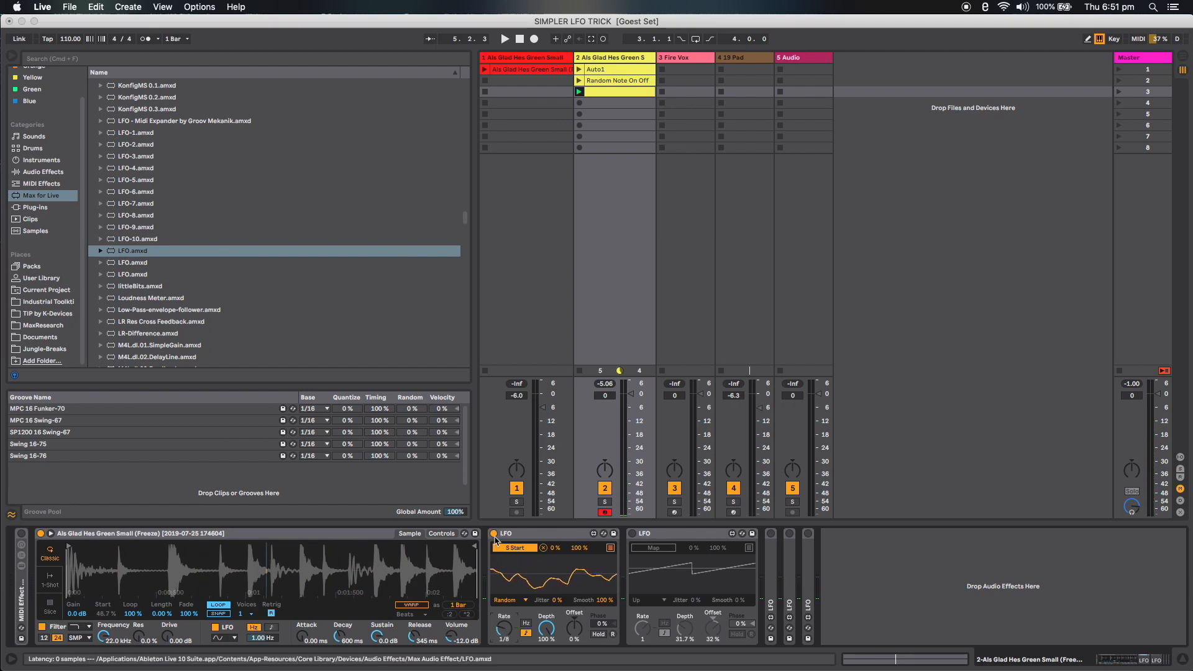
pyautogui.press('space')
pyautogui.press('space')
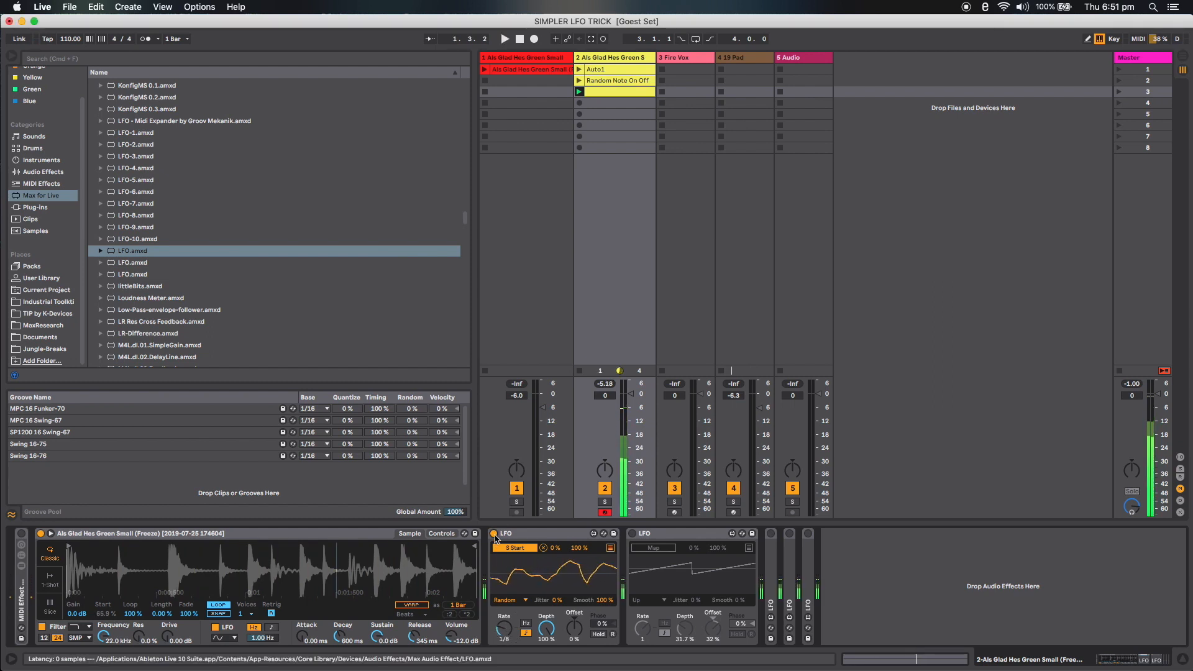
# - Delete the first LFO after the Simpler, enable the next LFO, and map it to the Simpler's sample Start
pyautogui.doubleClick(527, 532)
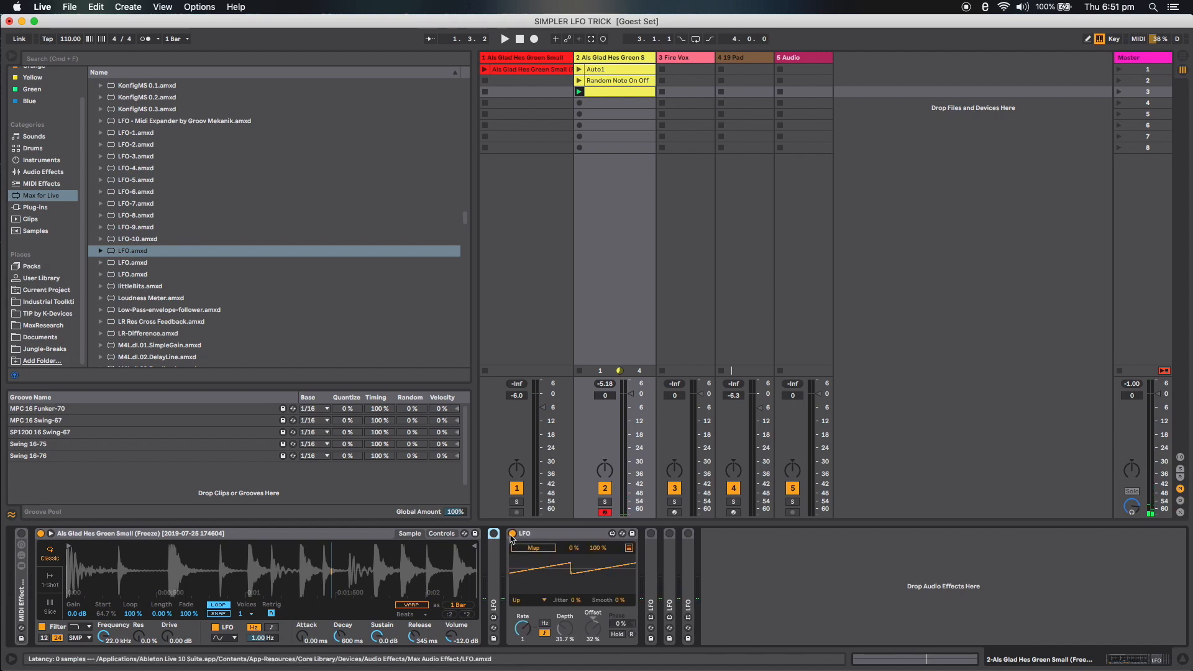
pyautogui.click(536, 549)
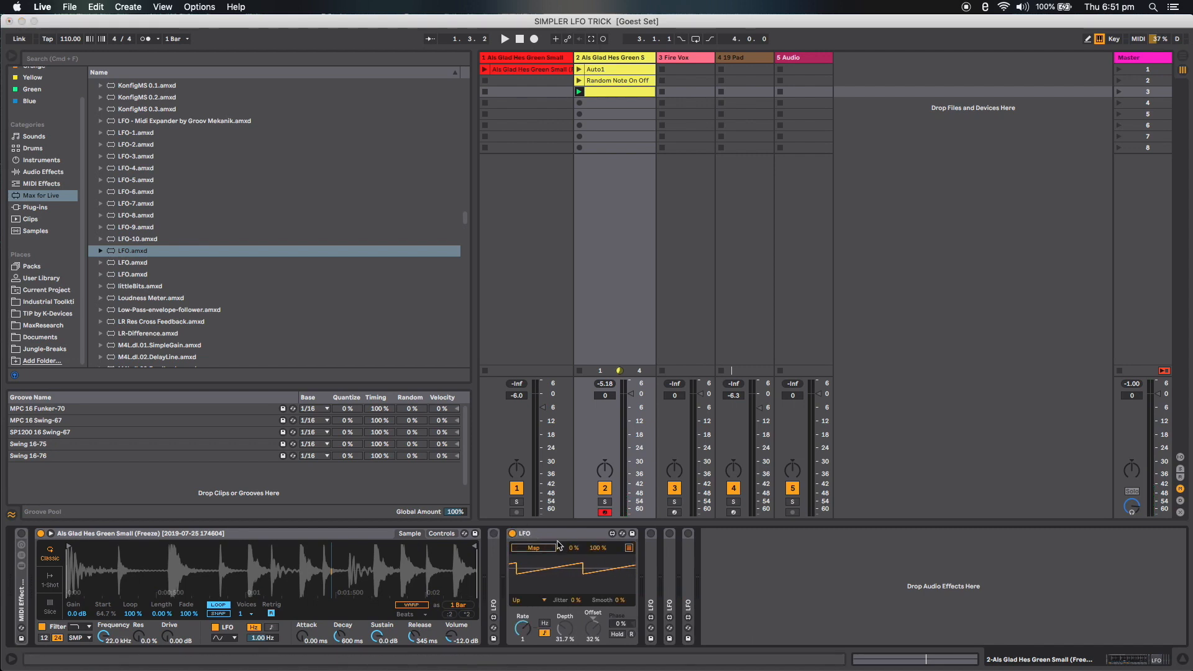
pyautogui.doubleClick(494, 564)
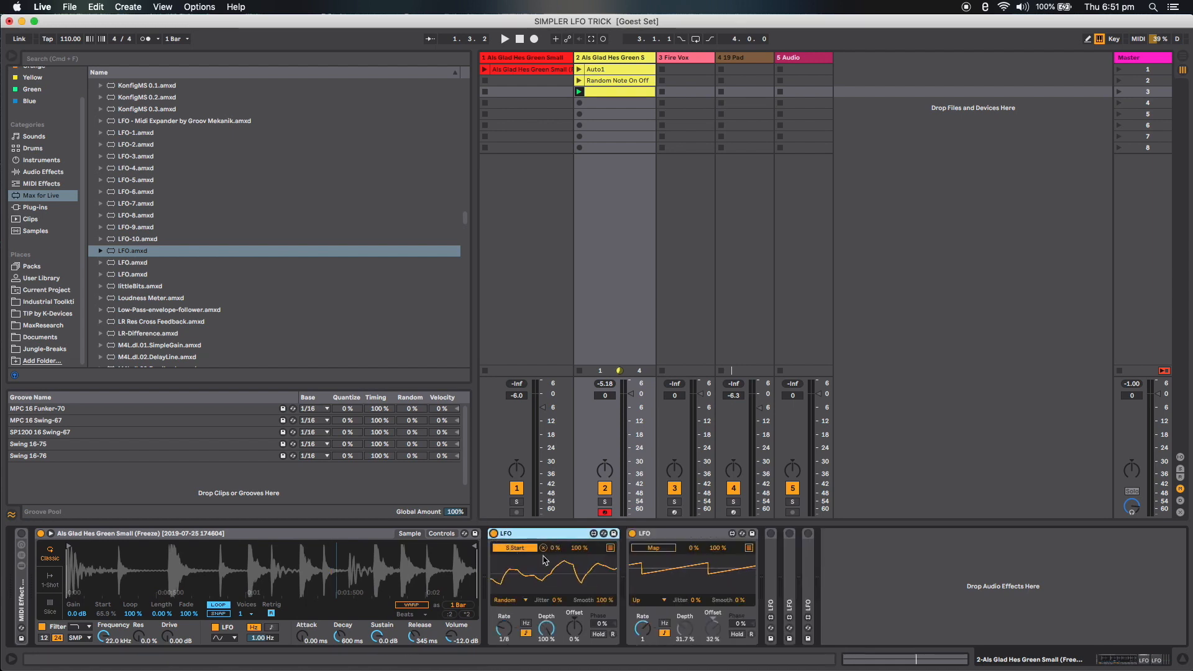
pyautogui.doubleClick(523, 534)
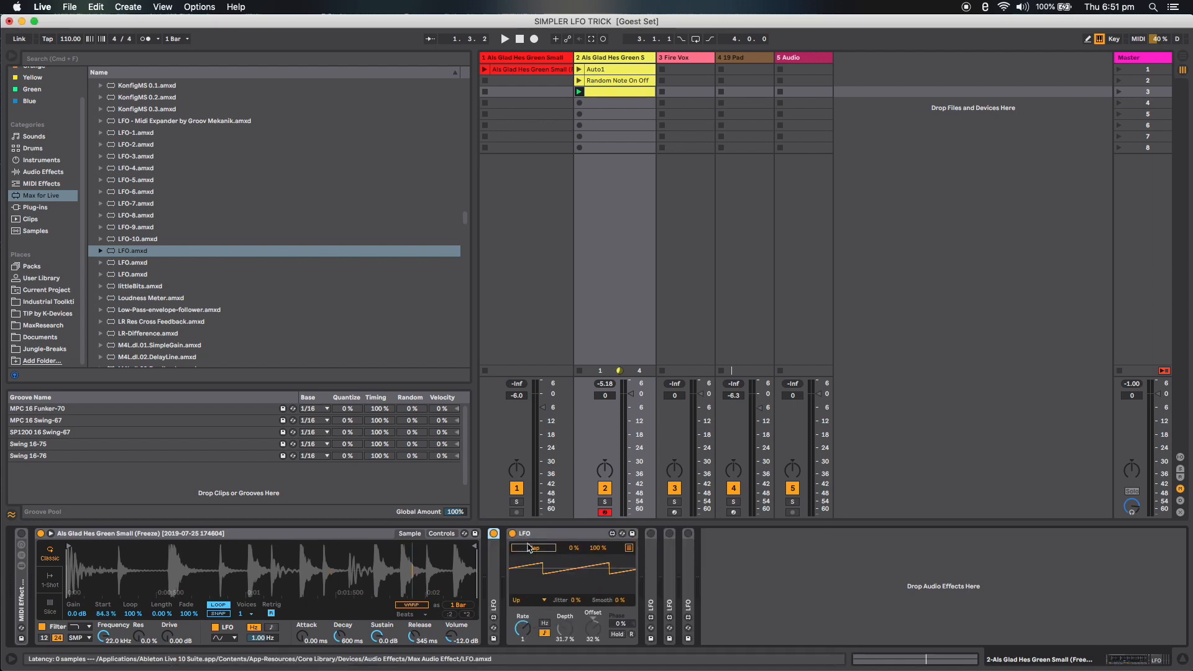
pyautogui.rightClick(494, 566)
pyautogui.click(528, 497)
pyautogui.click(523, 549)
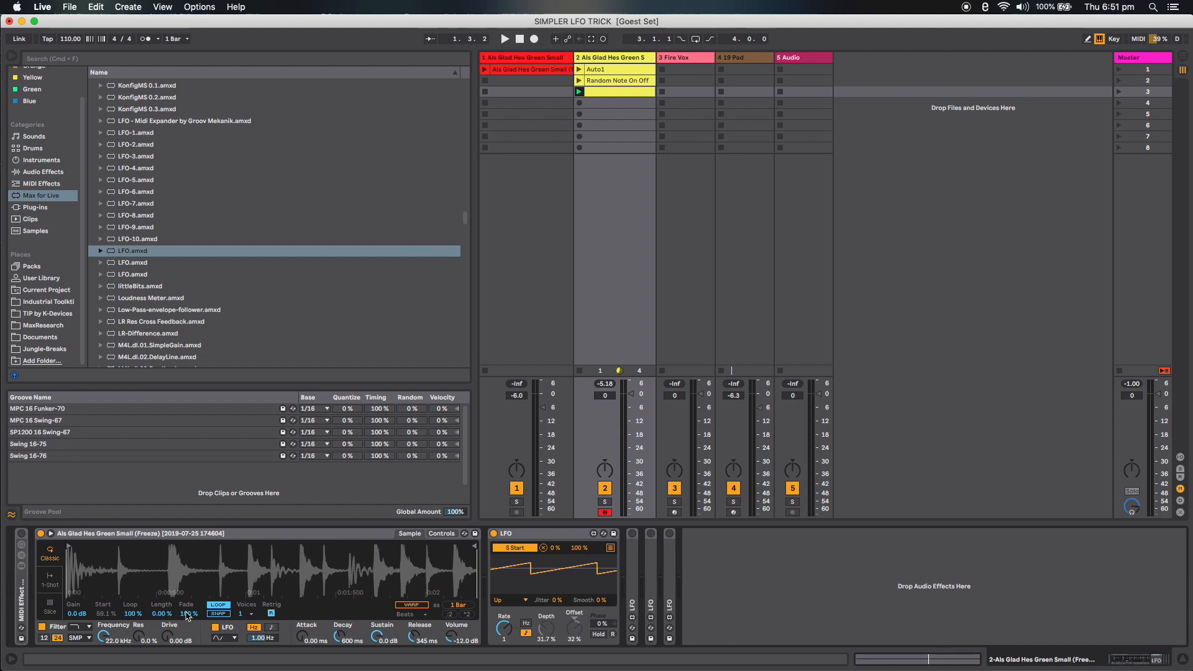
# - Set the newly mapped Start LFO's synced rate to 3/4 and audition the clip
pyautogui.click(109, 616)
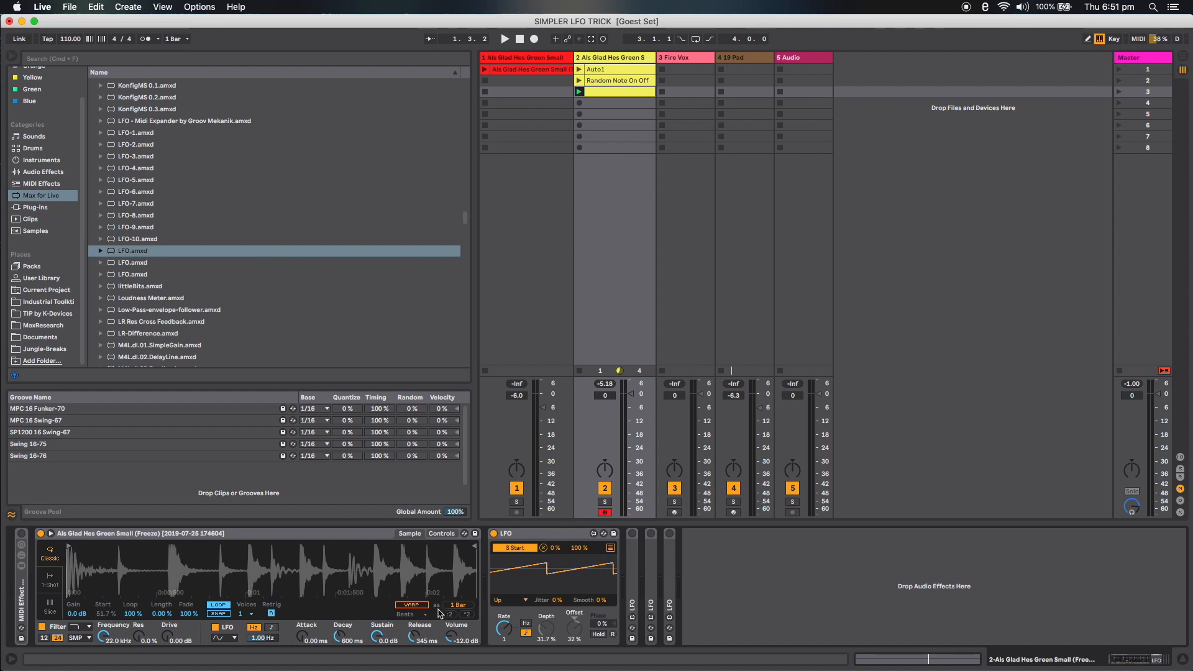
pyautogui.press('space')
pyautogui.press('space')
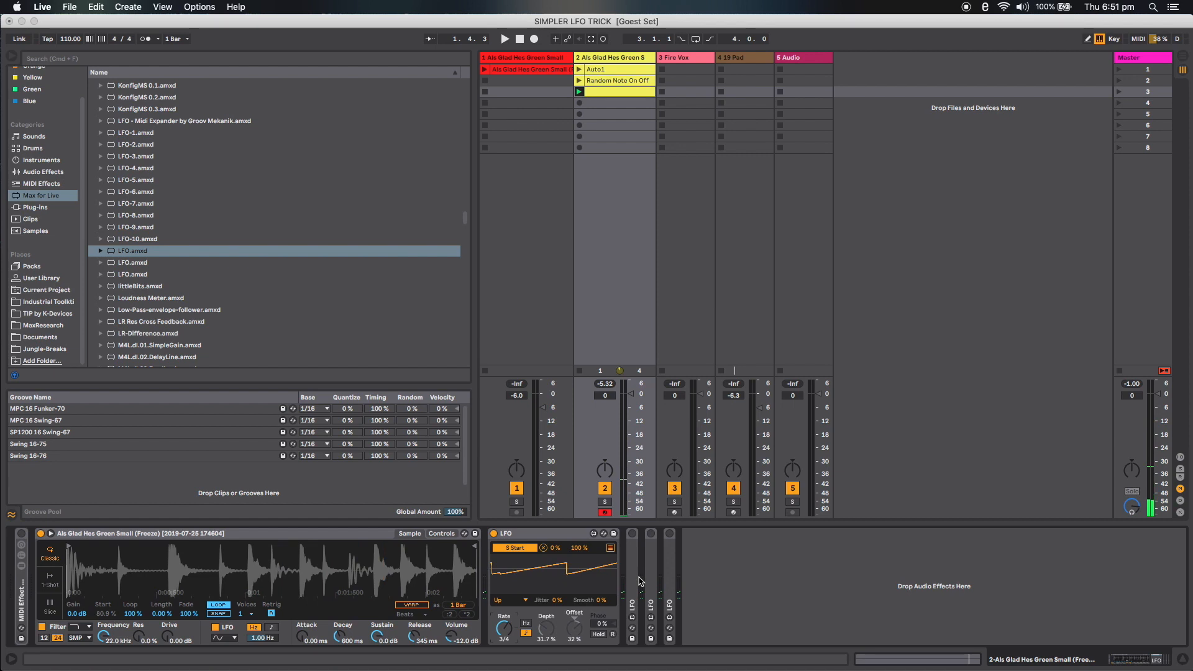
# - Unfold the remaining LFOs, switch on the two mapped to Depth and Offset, and audition the modulated loop
pyautogui.doubleClick(633, 581)
pyautogui.doubleClick(774, 577)
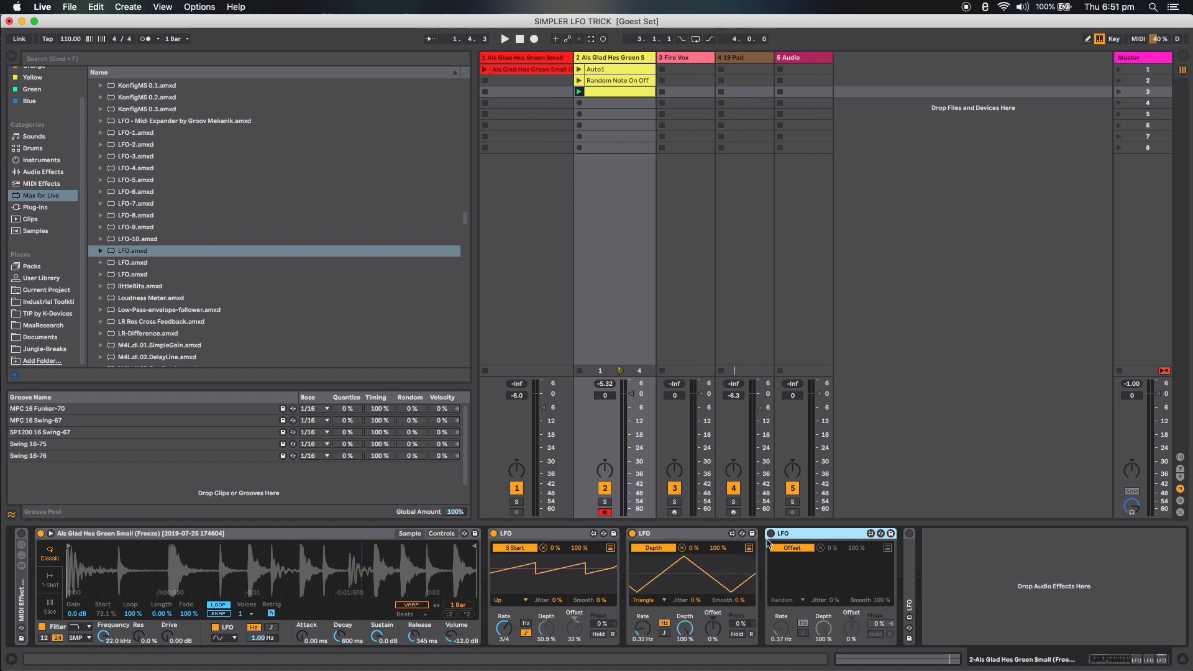
pyautogui.press('space')
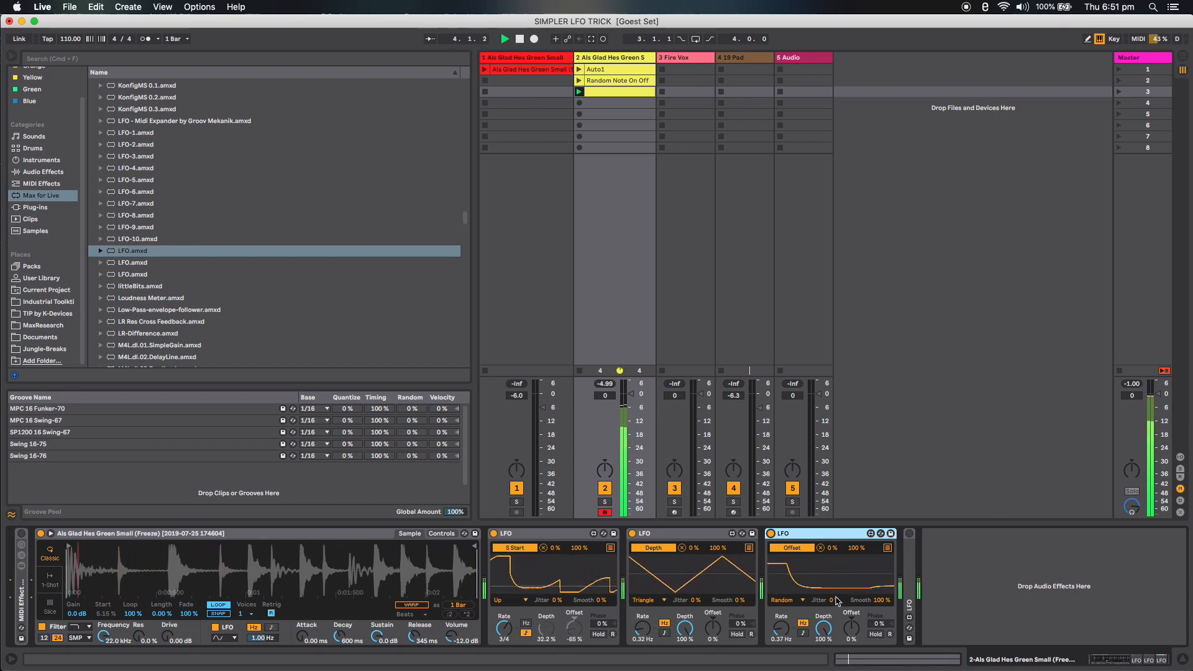
pyautogui.press('space')
pyautogui.click(911, 587)
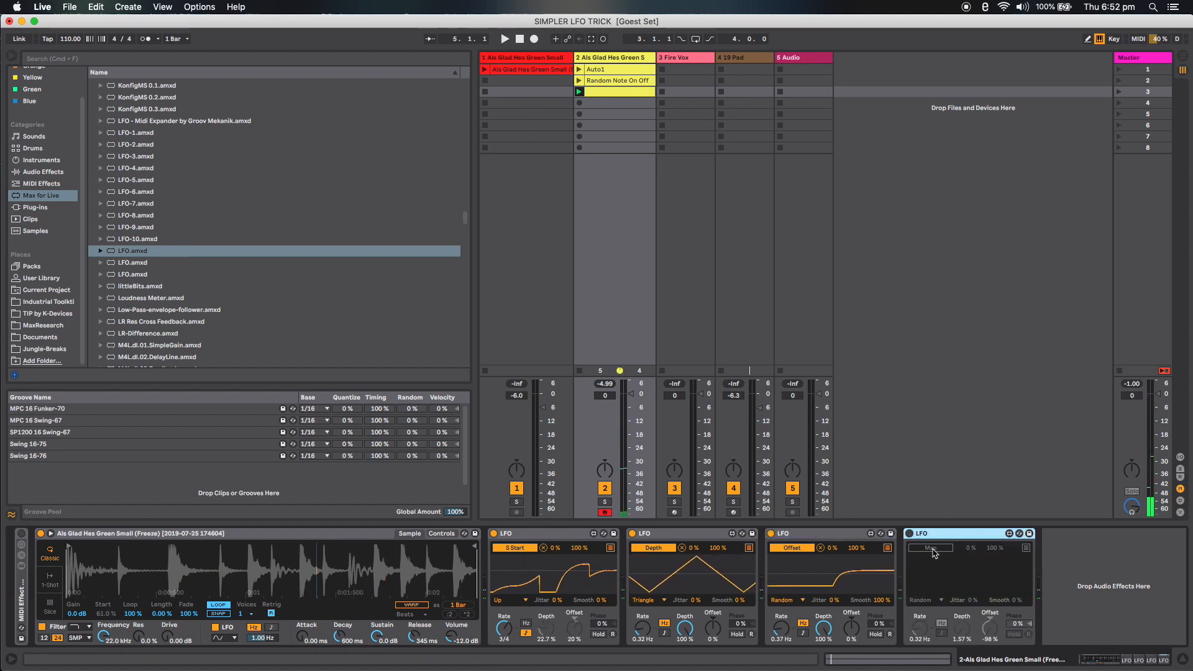
# - Compare the notes of the Random Note On Off clip with those of the clip in track 2's third slot
pyautogui.click(618, 82)
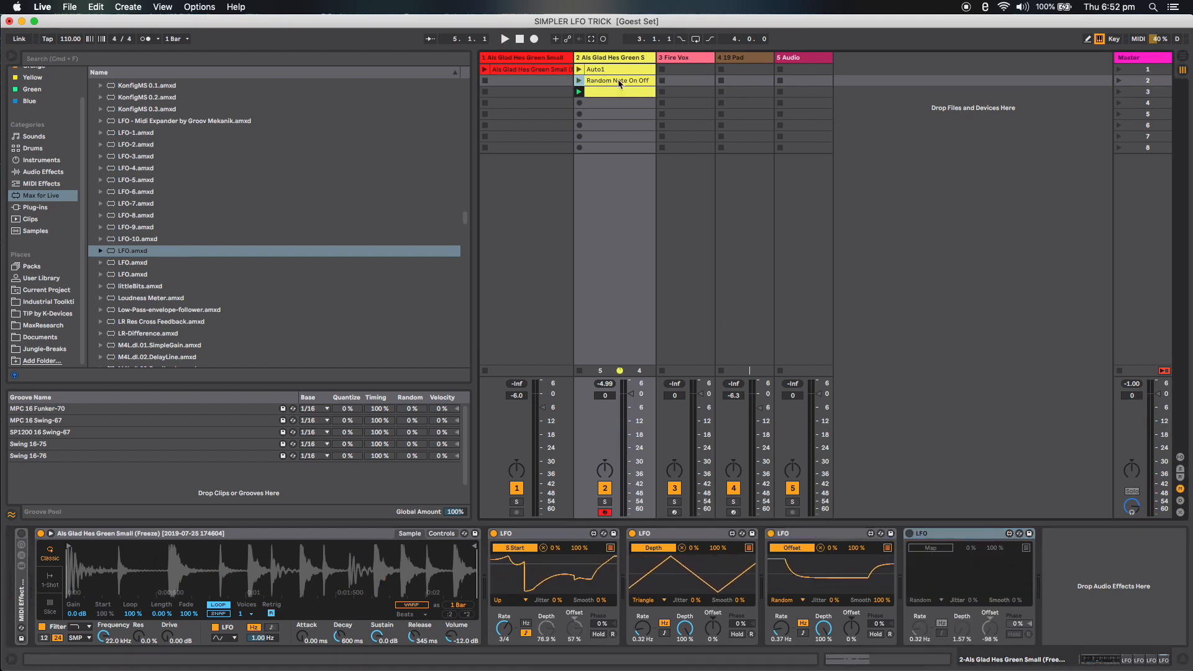
pyautogui.doubleClick(580, 81)
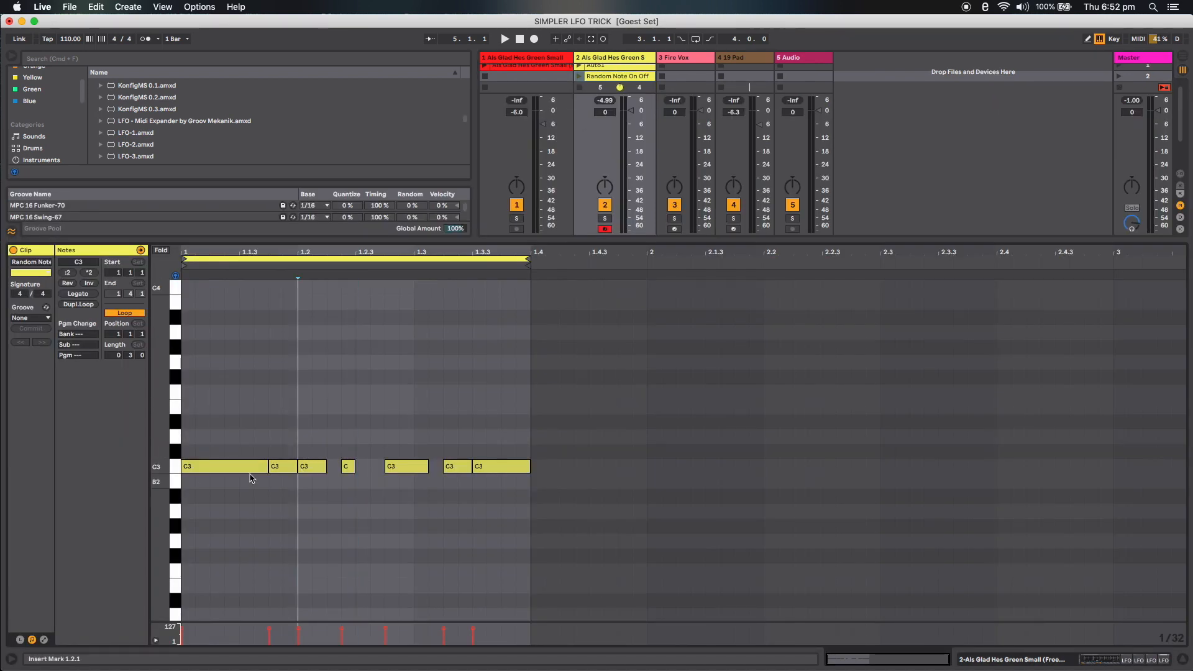
pyautogui.click(639, 240)
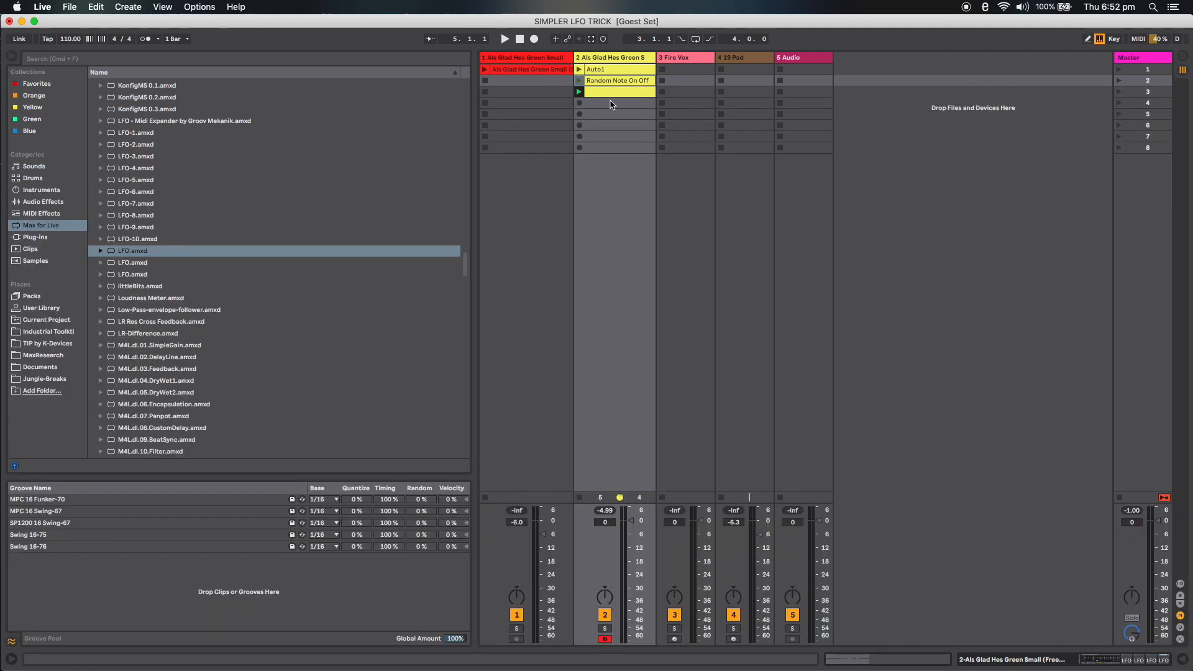
pyautogui.doubleClick(619, 91)
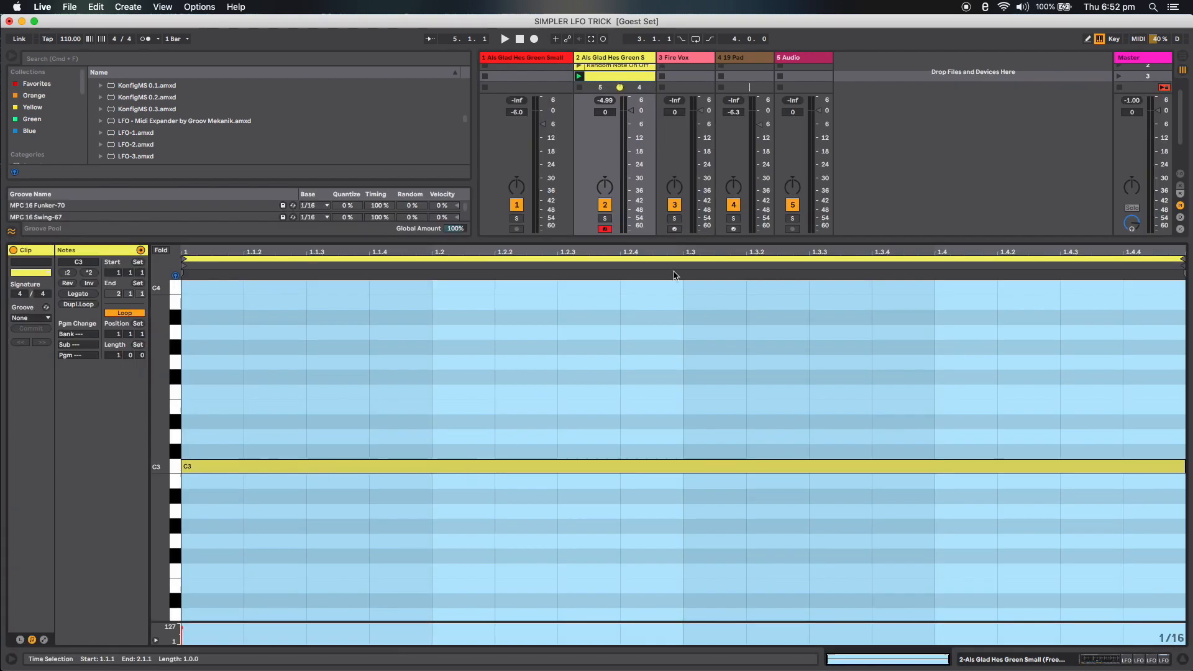
pyautogui.click(661, 240)
pyautogui.doubleClick(618, 81)
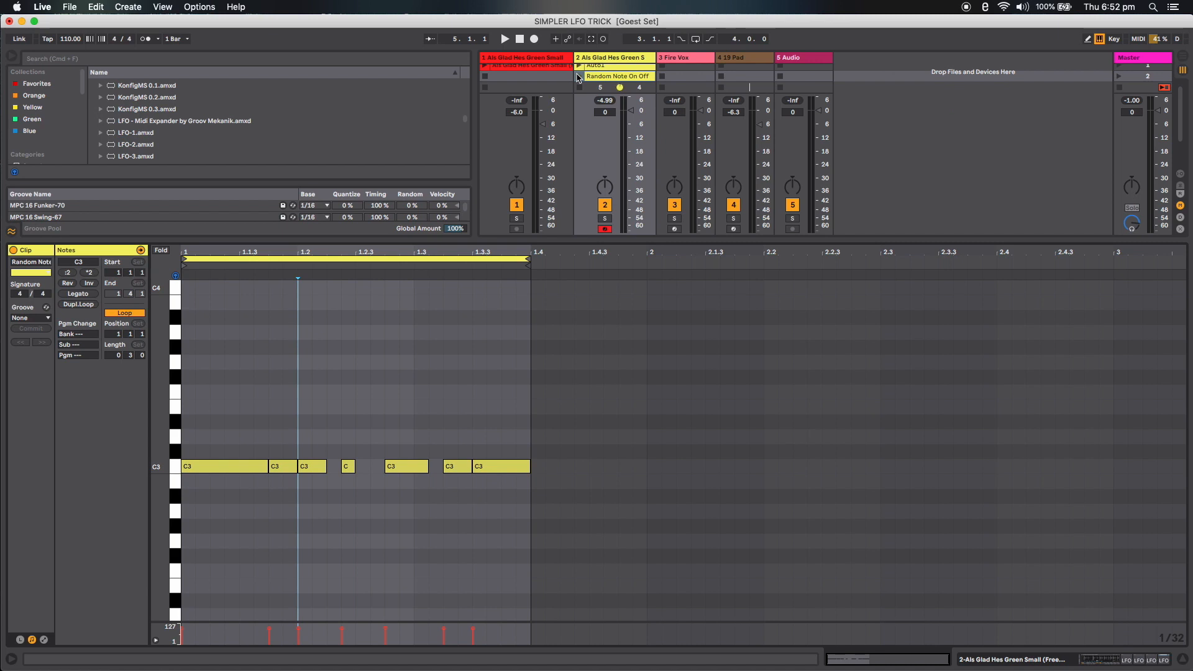
# - Launch the Random Note On Off clip and show track 2's device chain while it plays
pyautogui.click(579, 76)
pyautogui.click(645, 240)
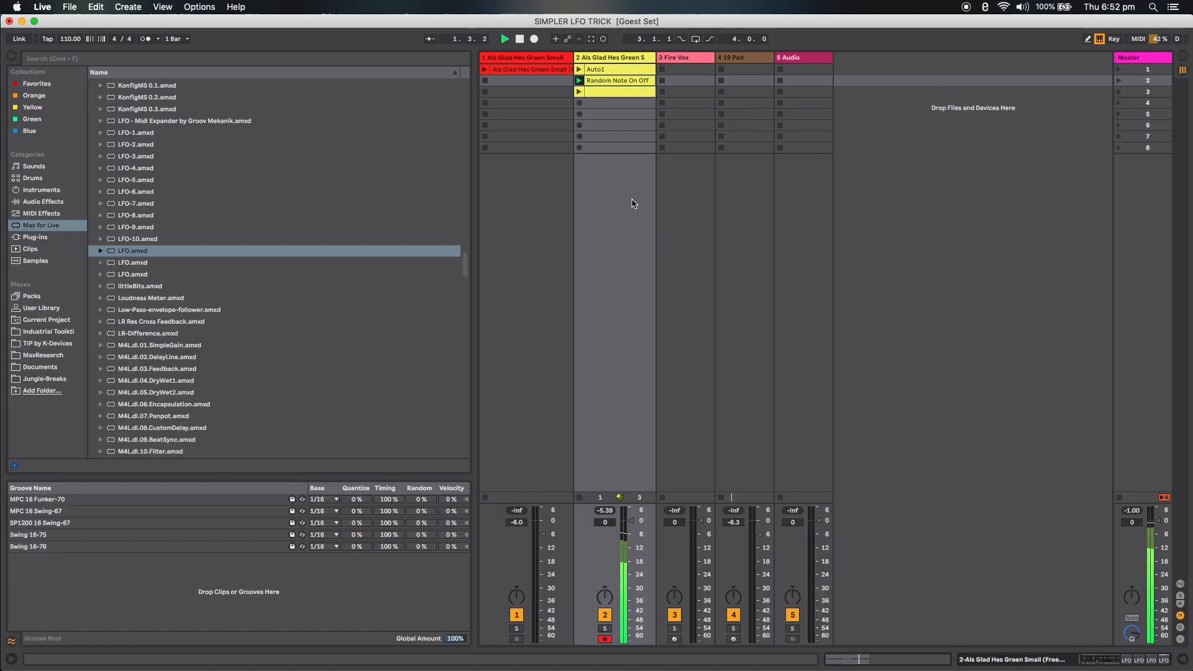
pyautogui.doubleClick(619, 60)
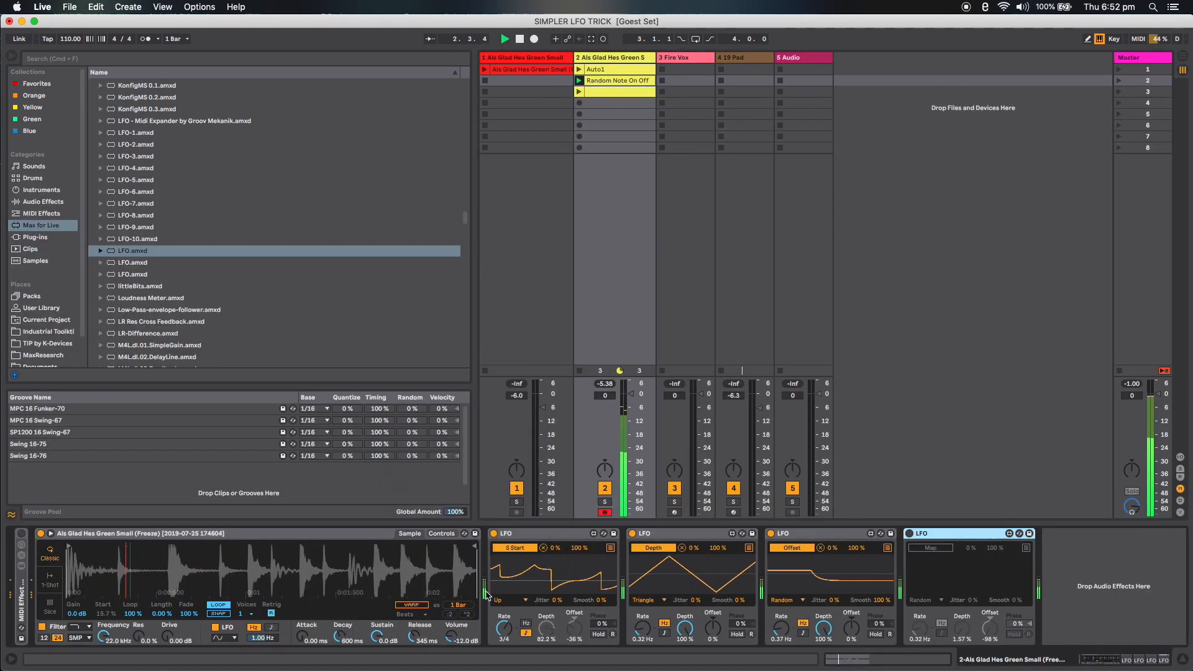
# - Audition the clip with the unfolded MIDI effect rack's Random device active, and set the Depth-mapped LFO's depth to 81.9 %
pyautogui.doubleClick(23, 605)
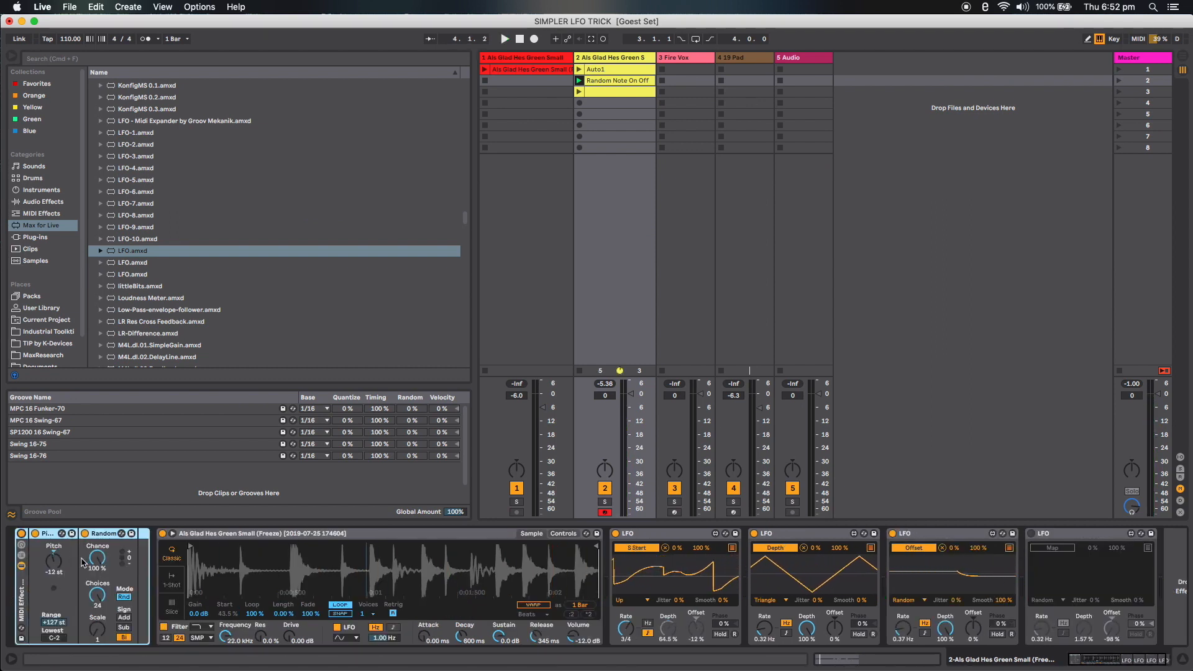
pyautogui.click(104, 535)
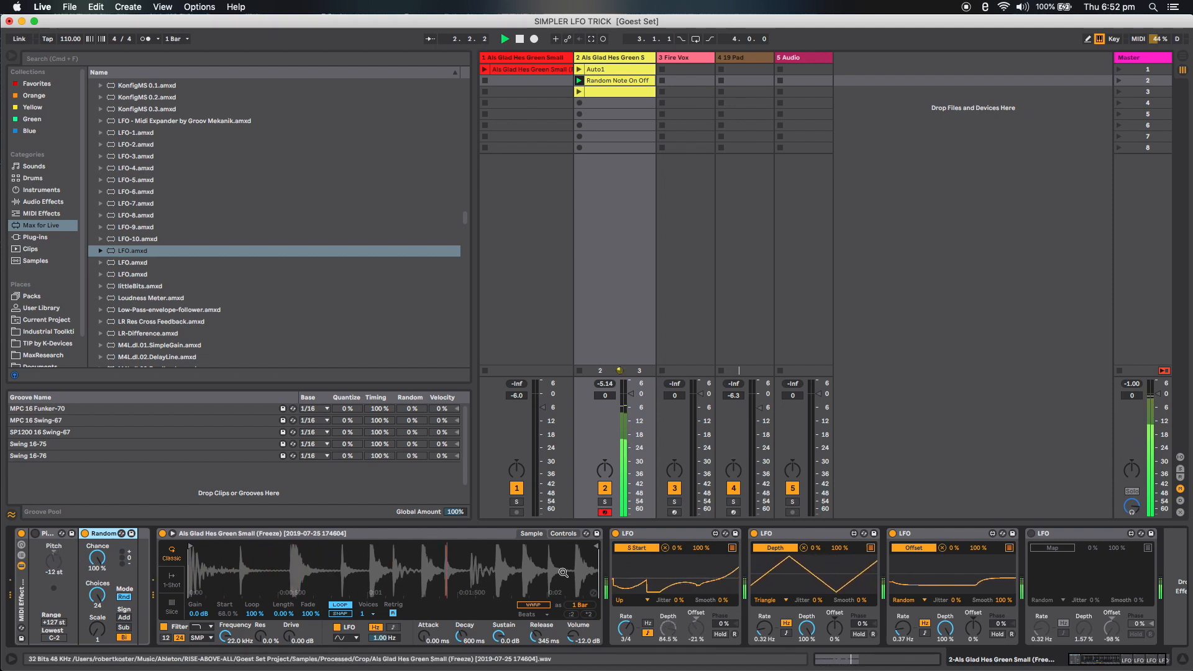
pyautogui.moveTo(808, 631); pyautogui.dragTo(807, 641)
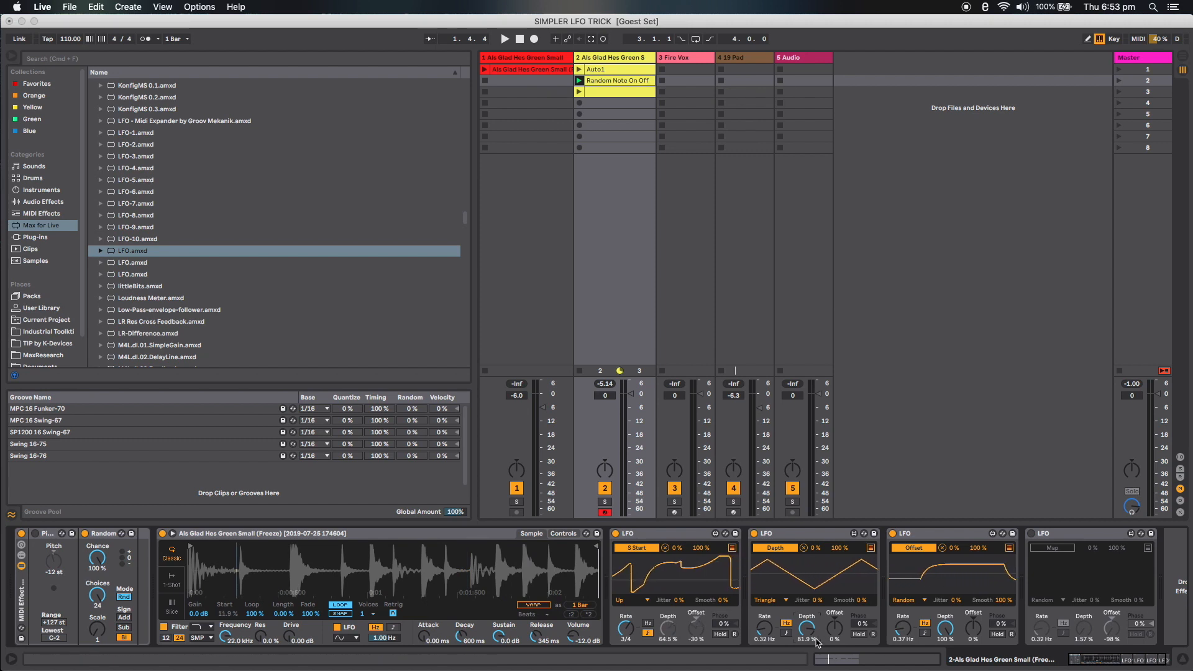
# - Set the depth of the Offset-mapped LFO to 83.5 % while the loop plays
pyautogui.press('space')
pyautogui.moveTo(946, 636); pyautogui.dragTo(948, 634)
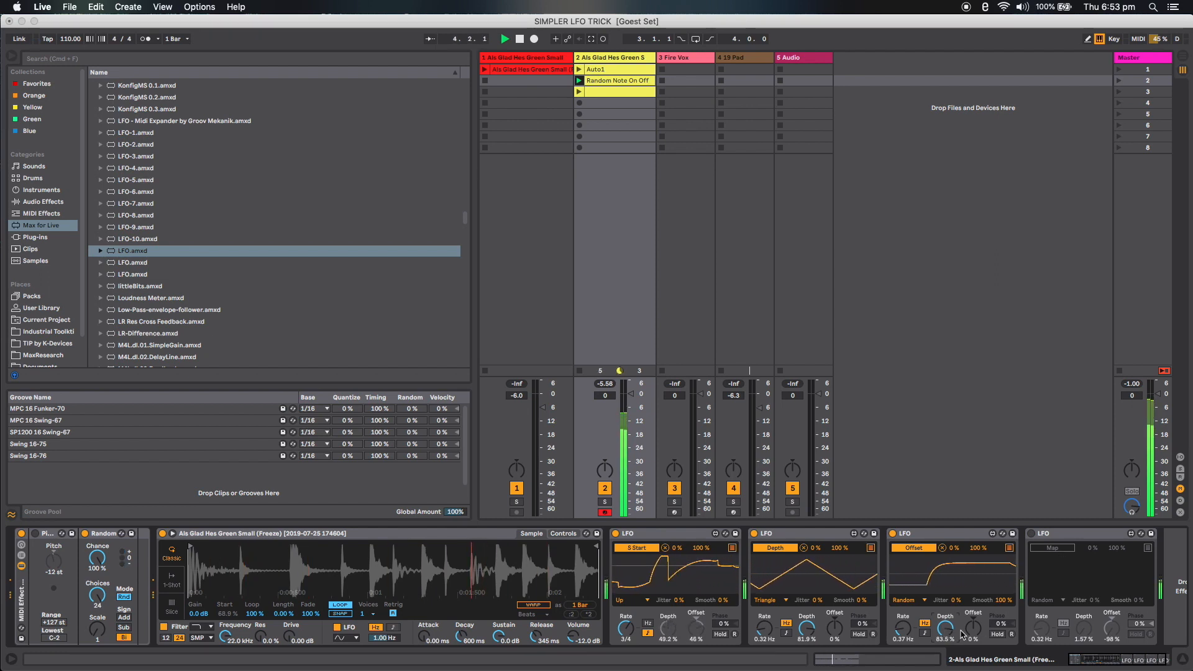
# - Activate the fourth LFO mapped to Simpler's sample length, set its depth to 1.02 %, and audition the loop
pyautogui.click(1032, 533)
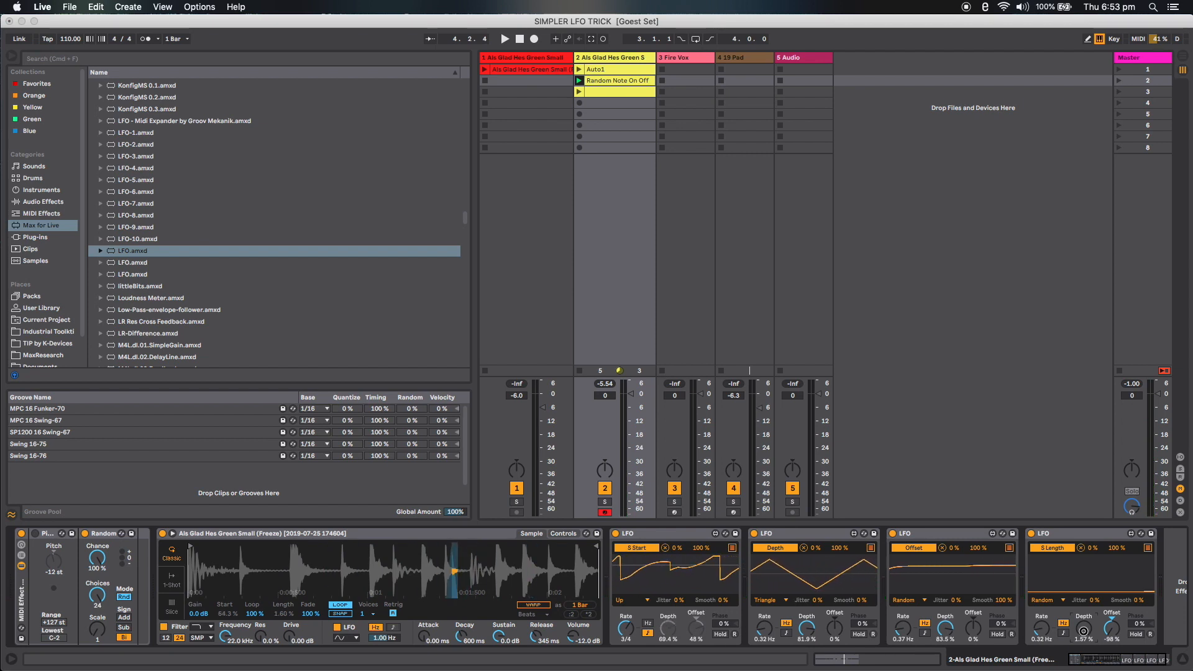
pyautogui.moveTo(1084, 633); pyautogui.dragTo(1081, 636)
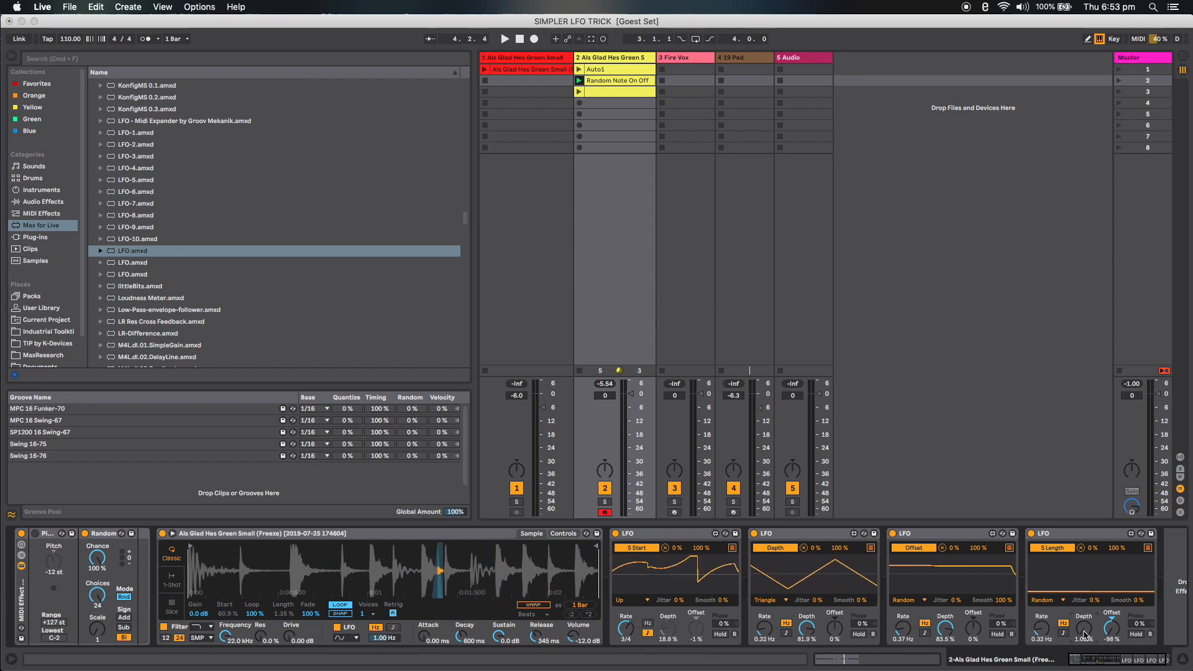
pyautogui.press('space')
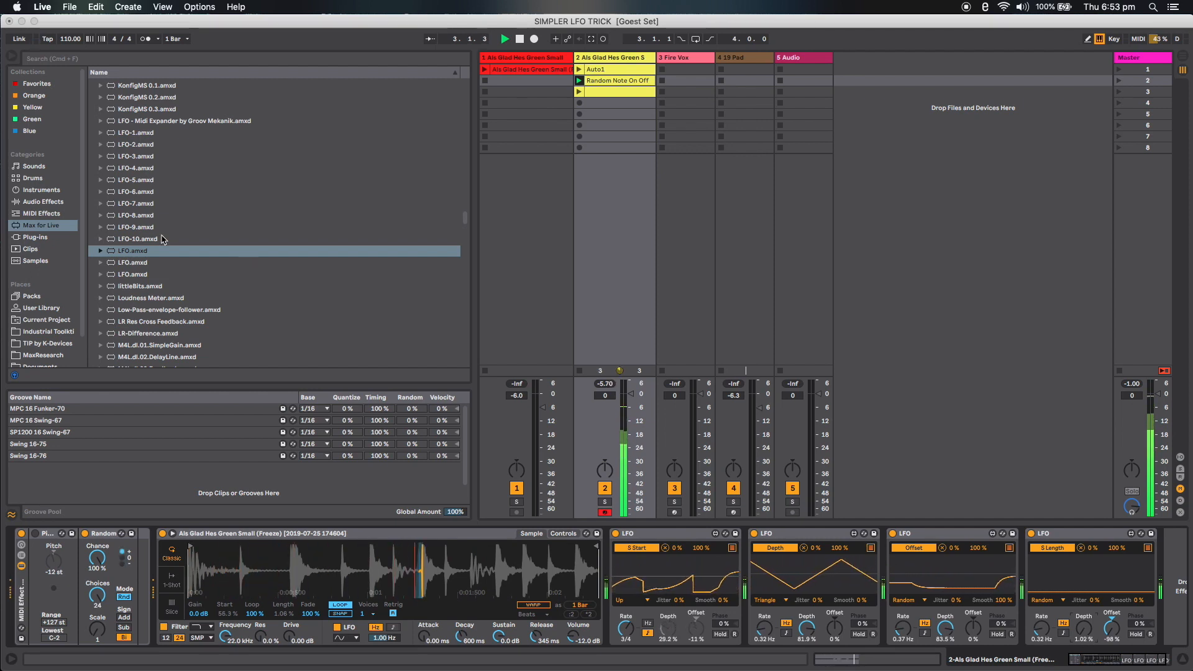
# - Add a fifth LFO at the end of track 2's device chain and map it to the S Length LFO's depth
pyautogui.click(1163, 580)
pyautogui.hscroll(2, 1155, 584)
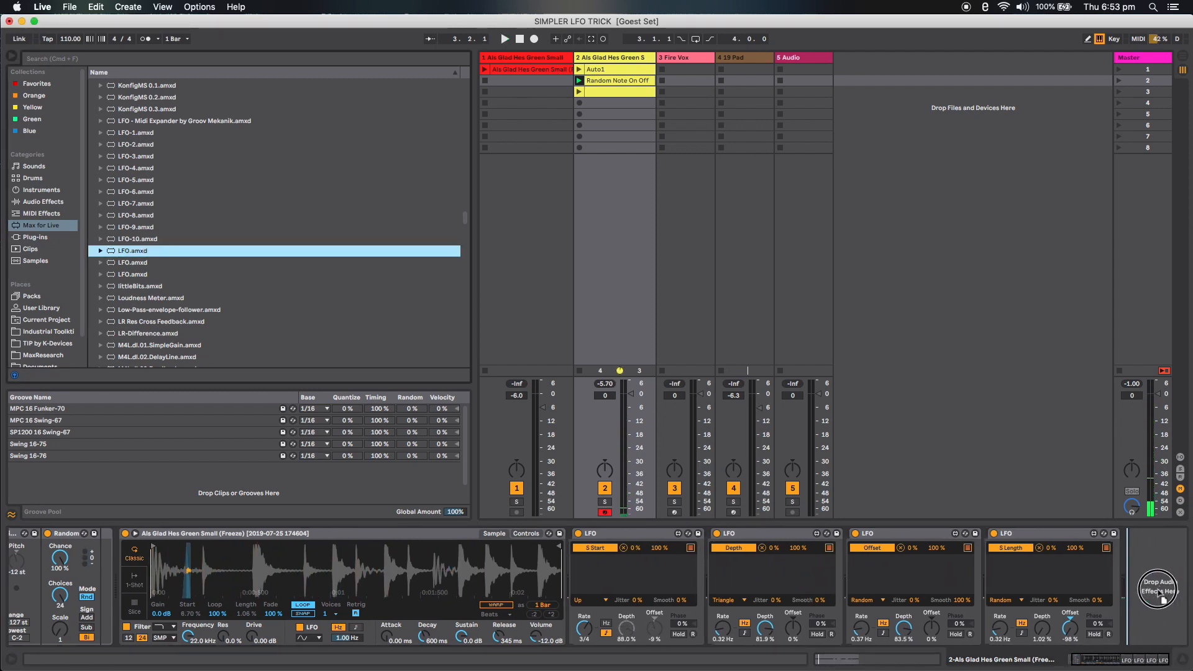
pyautogui.press('Return')
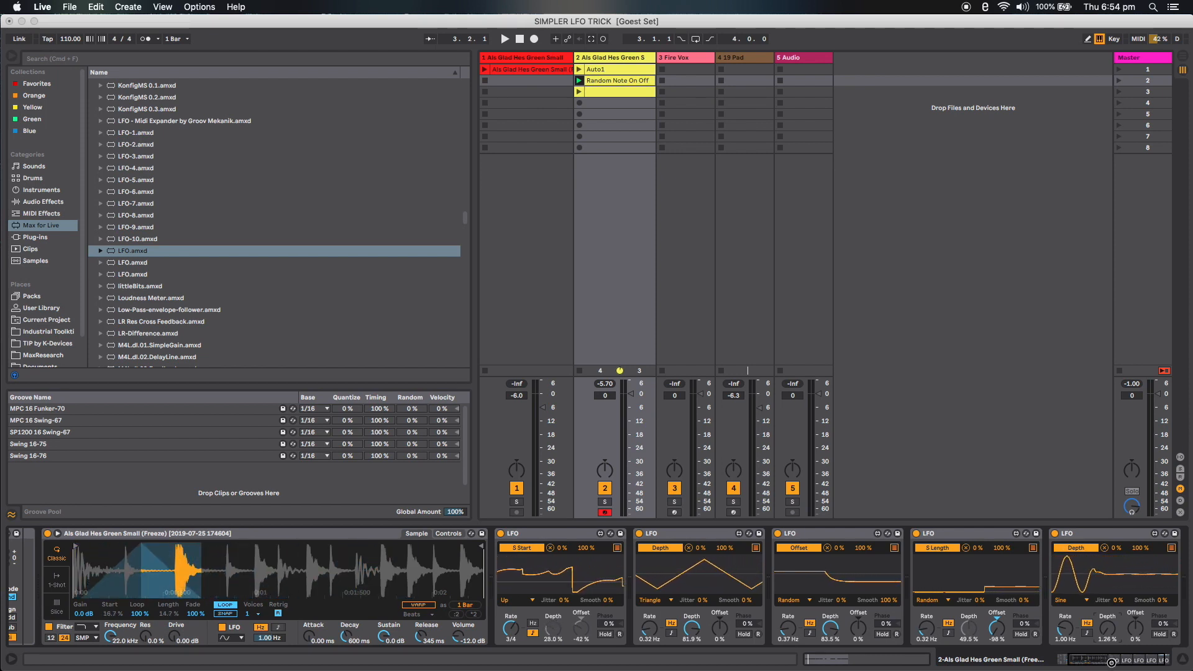
# - Set the fifth LFO's offset to -99 % and its depth to 5.20 % while auditioning the loop
pyautogui.moveTo(1138, 637); pyautogui.dragTo(1135, 659)
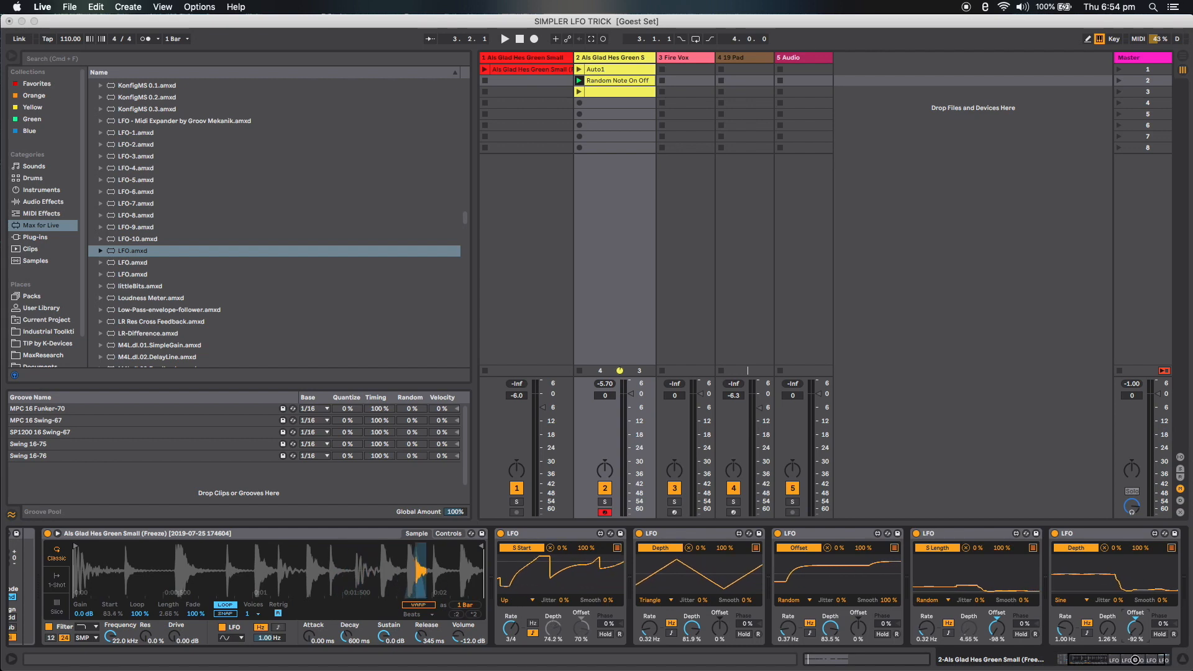
pyautogui.moveTo(1140, 628); pyautogui.dragTo(1138, 630)
pyautogui.write('-99')
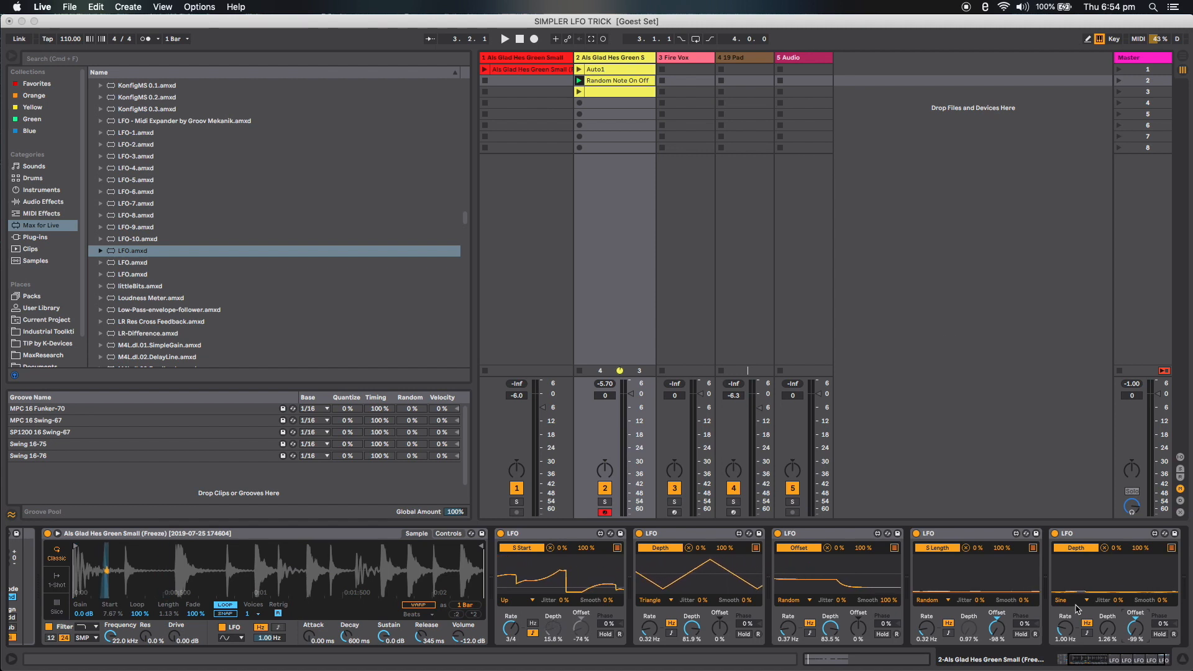
pyautogui.press('space')
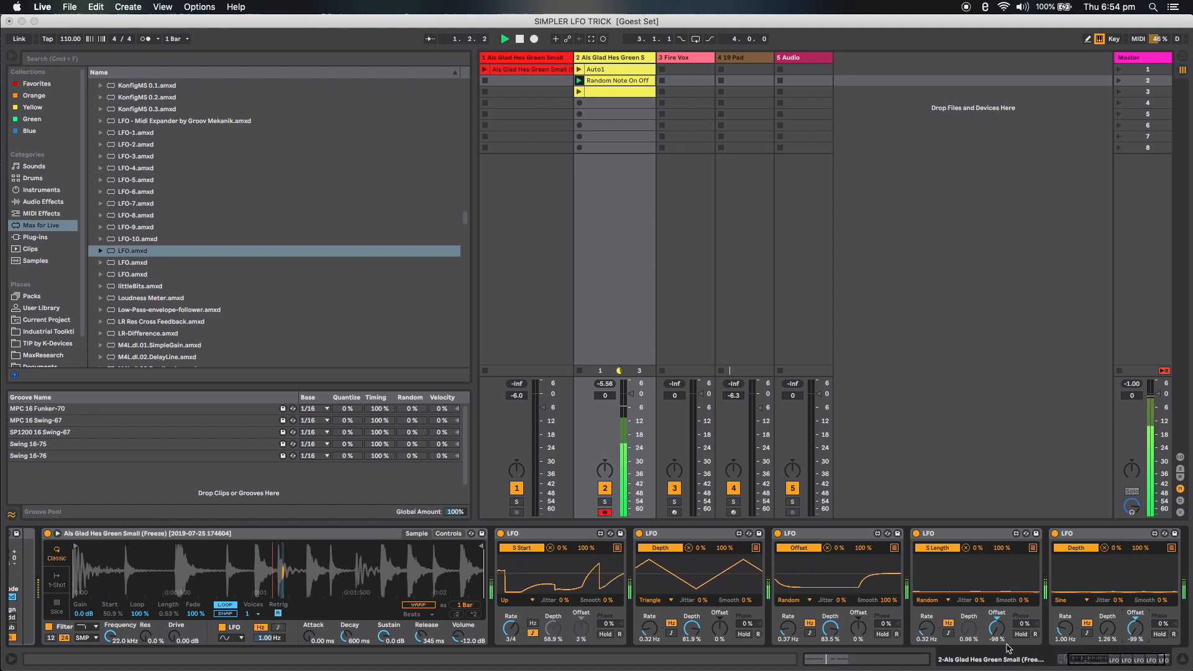
pyautogui.moveTo(1106, 626); pyautogui.dragTo(1106, 623)
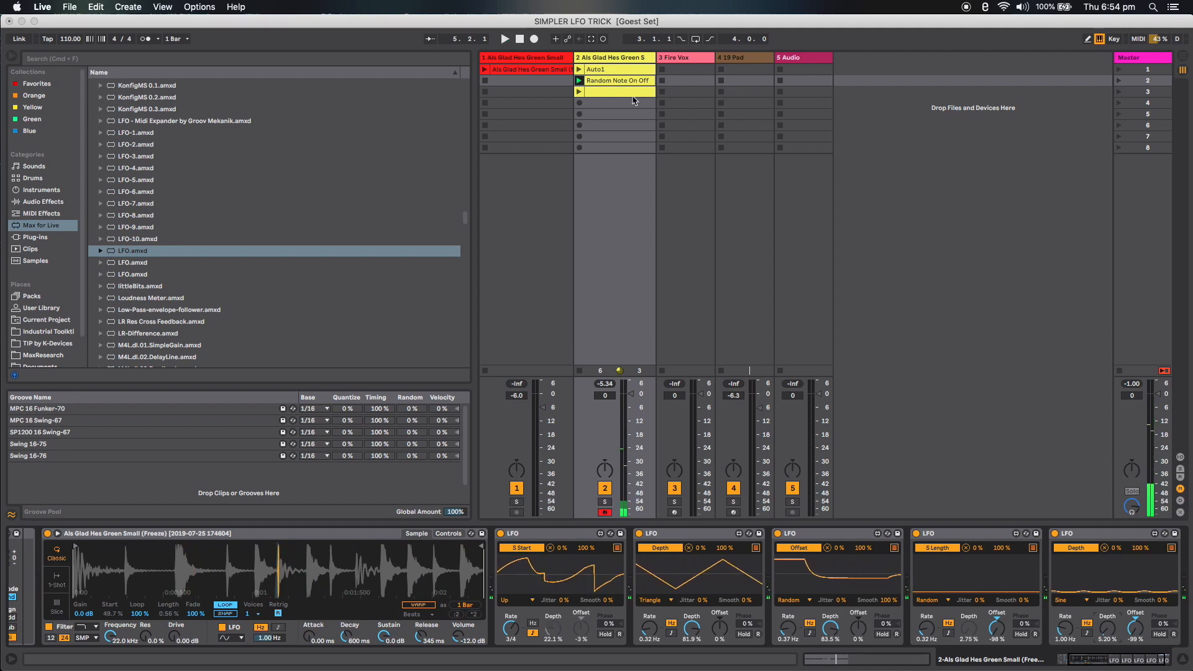
# - Set the 5 Audio track's input to Resampling, arm it, and start recording into its second clip slot
pyautogui.click(805, 58)
pyautogui.click(1179, 458)
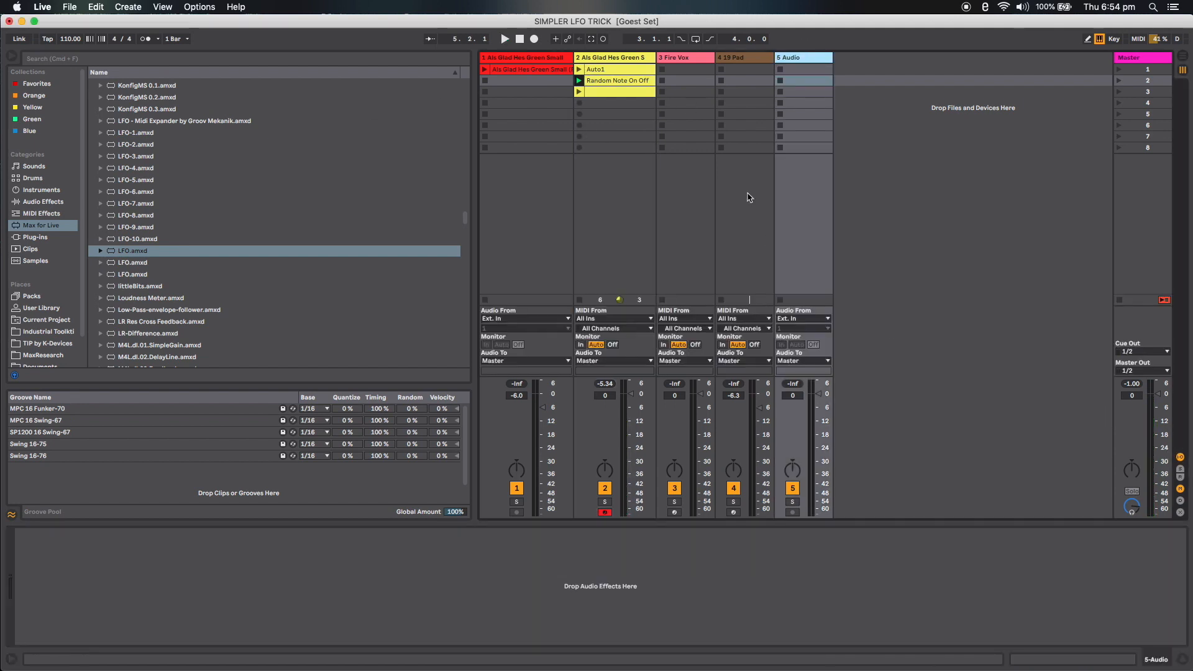
pyautogui.click(794, 319)
pyautogui.click(802, 354)
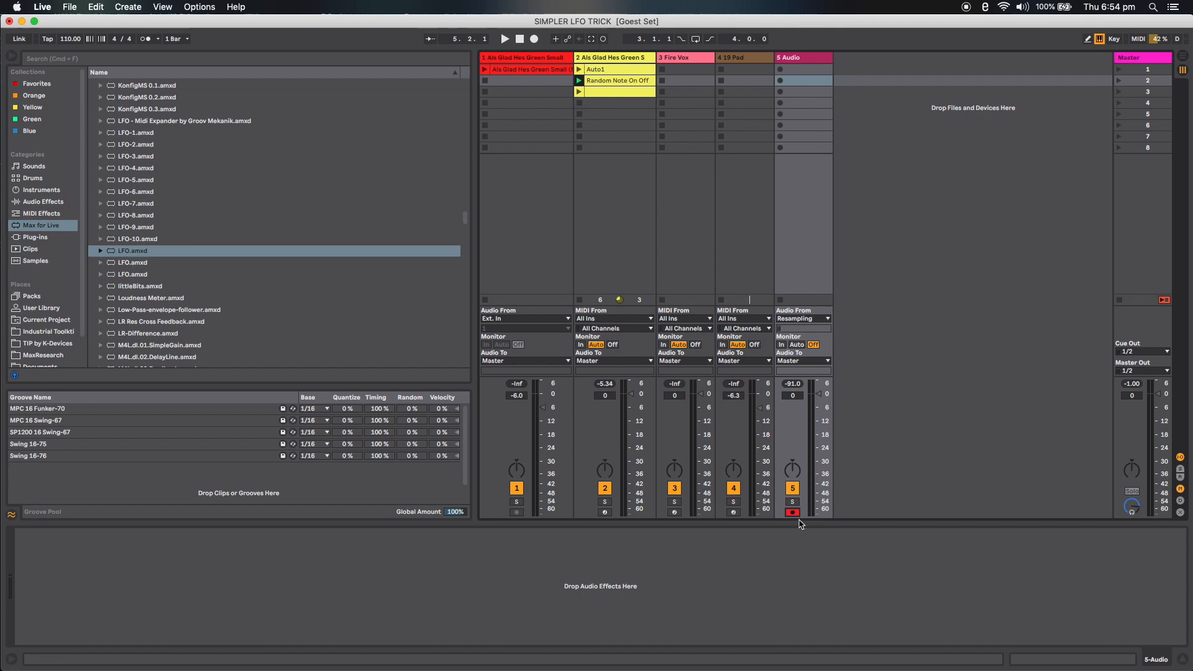
pyautogui.click(781, 80)
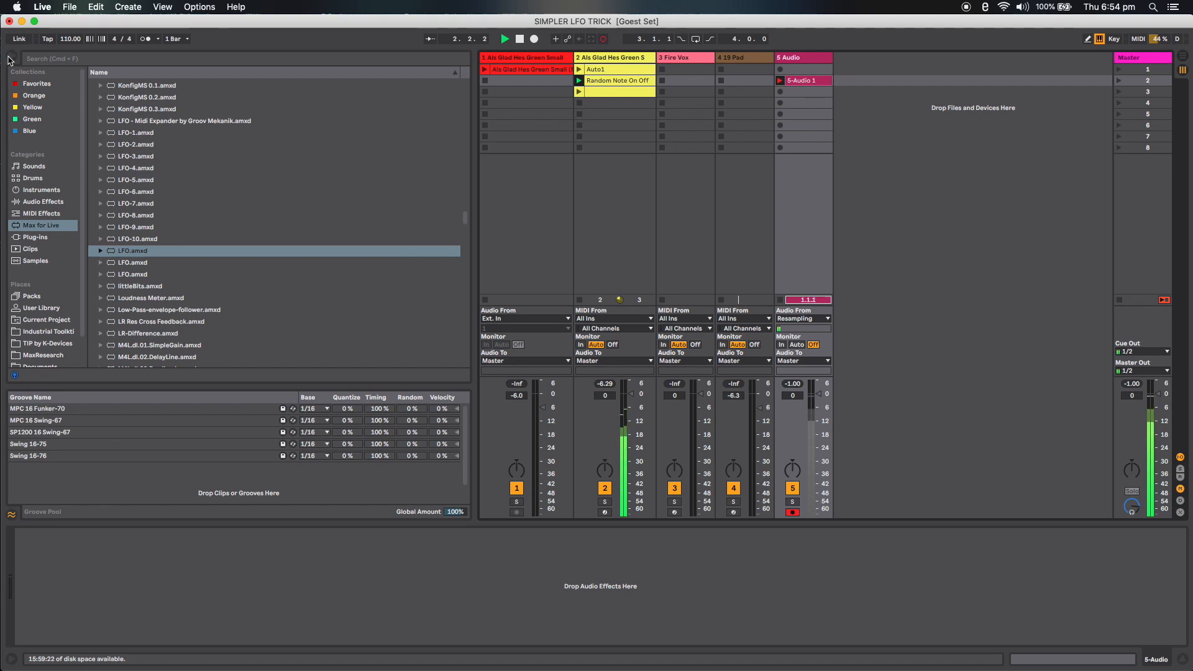
# - Hide the browser and show track 2's device chain while the recording runs
pyautogui.click(11, 60)
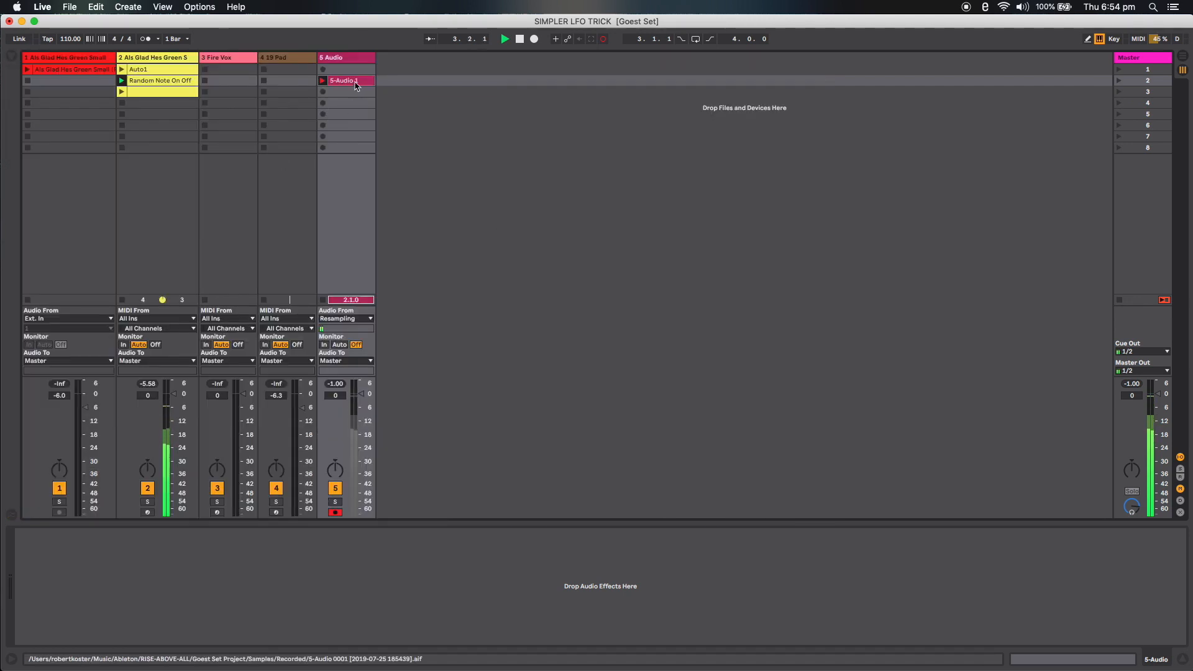
pyautogui.doubleClick(166, 85)
pyautogui.doubleClick(183, 57)
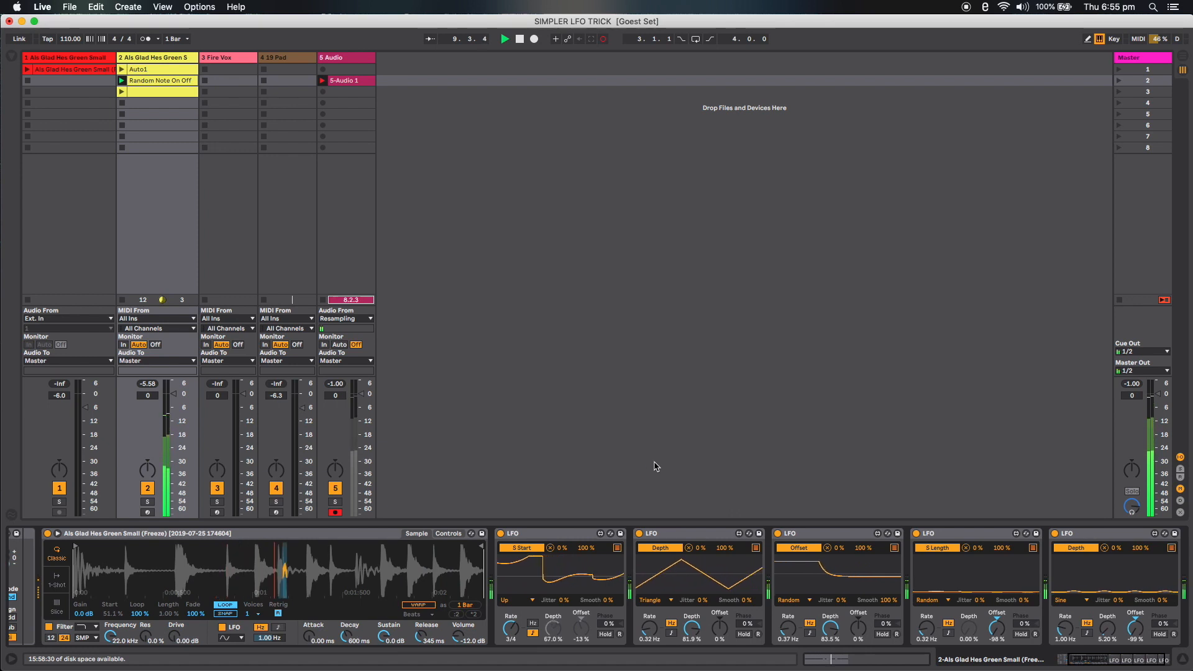
# - Set jitter to 2 % on the Offset-mapped LFO, and jitter 4 % with smooth 3 % on the triangle LFO
pyautogui.moveTo(840, 601); pyautogui.dragTo(832, 561)
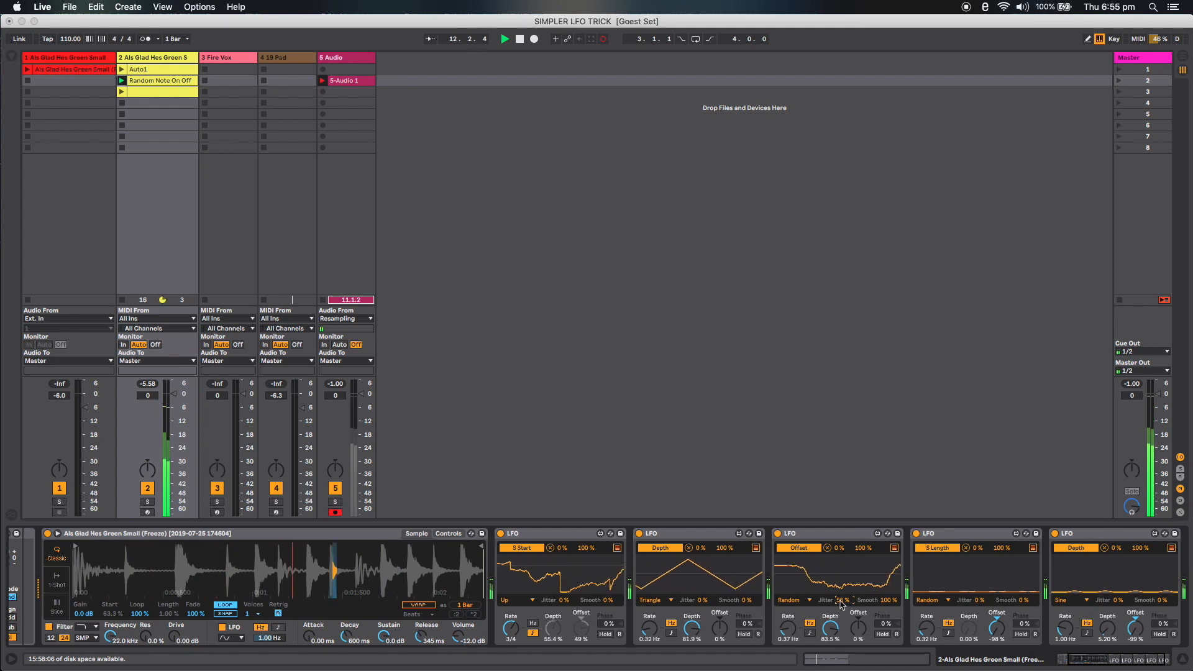
pyautogui.moveTo(843, 613); pyautogui.dragTo(846, 636)
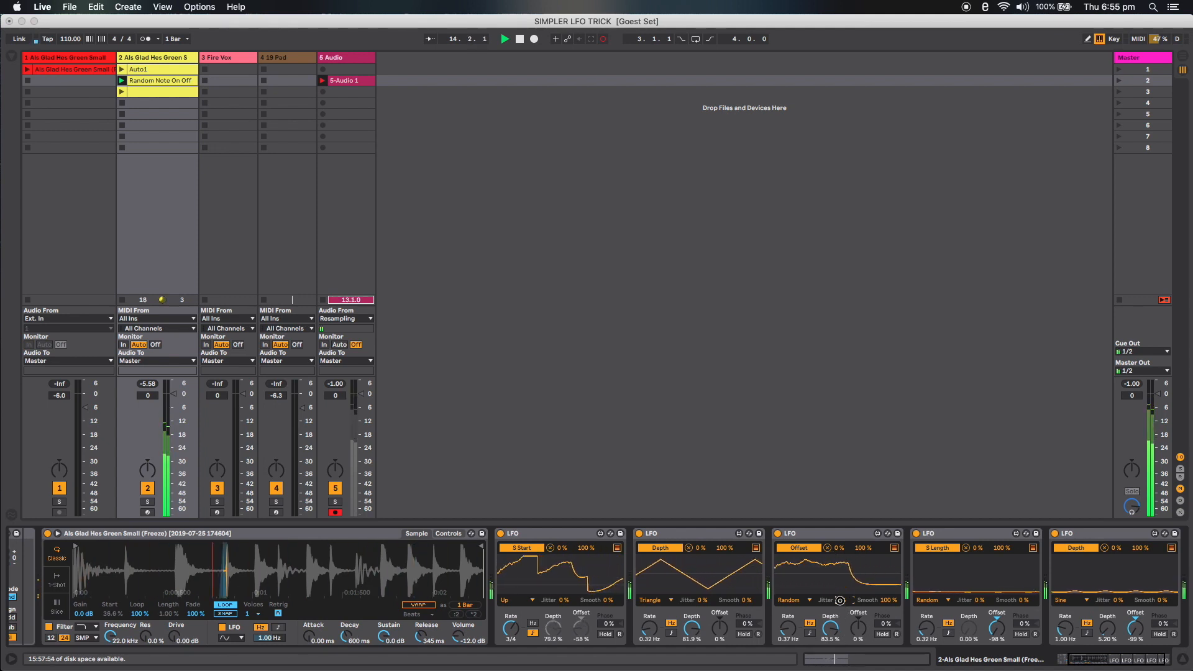
pyautogui.moveTo(702, 601)
pyautogui.mouseDown()
pyautogui.moveTo(700, 572)
pyautogui.moveTo(702, 616)
pyautogui.moveTo(704, 605)
pyautogui.mouseUp()
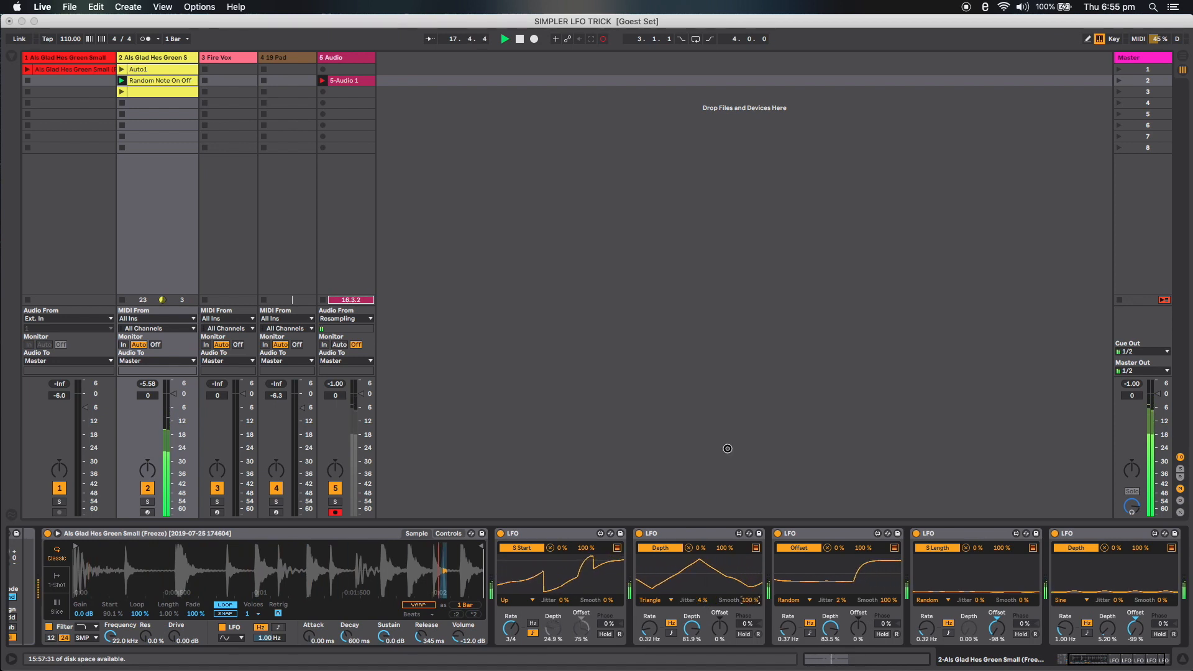
pyautogui.moveTo(726, 454); pyautogui.dragTo(685, 630)
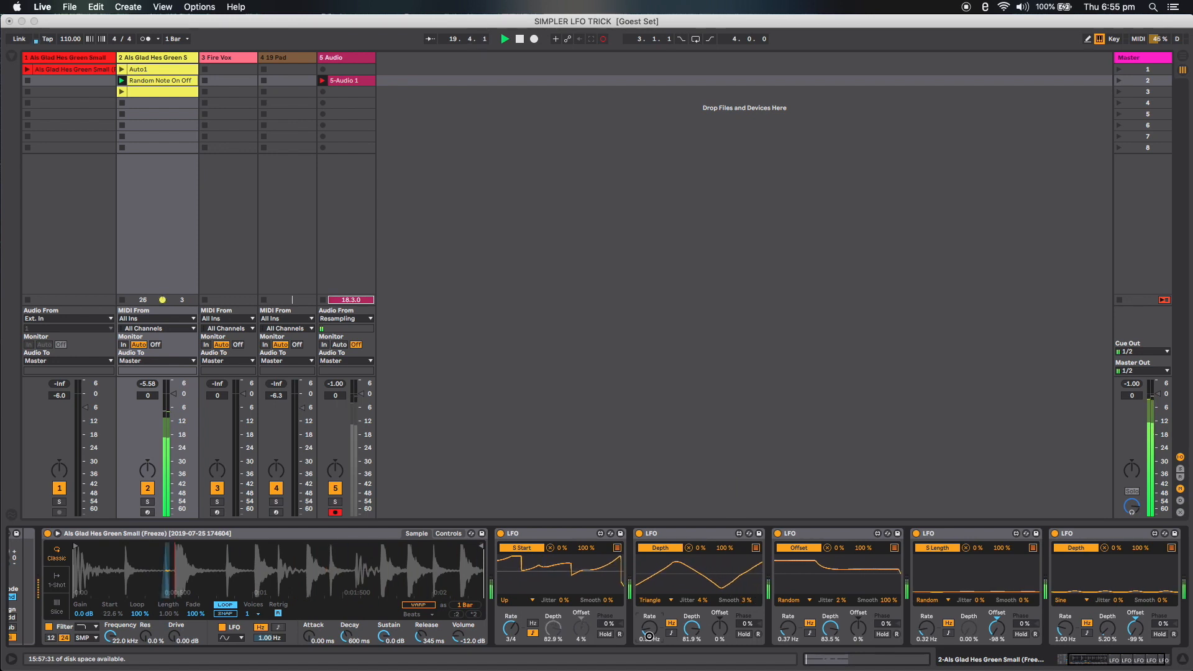
# - Vary the LFO rates while recording, ending with the triangle LFO at 0.37 Hz and 87.4 % depth, and the Offset-mapped LFO at 0.21 Hz
pyautogui.moveTo(651, 633); pyautogui.dragTo(651, 627)
pyautogui.moveTo(790, 628); pyautogui.dragTo(790, 632)
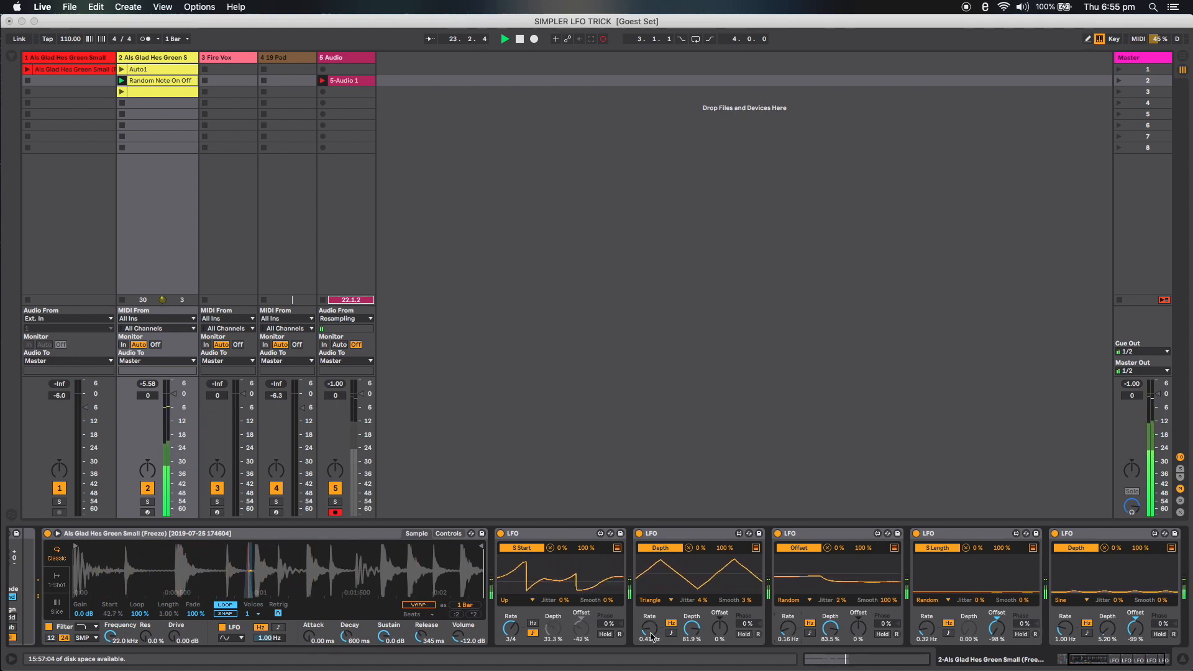
pyautogui.moveTo(648, 628); pyautogui.dragTo(651, 635)
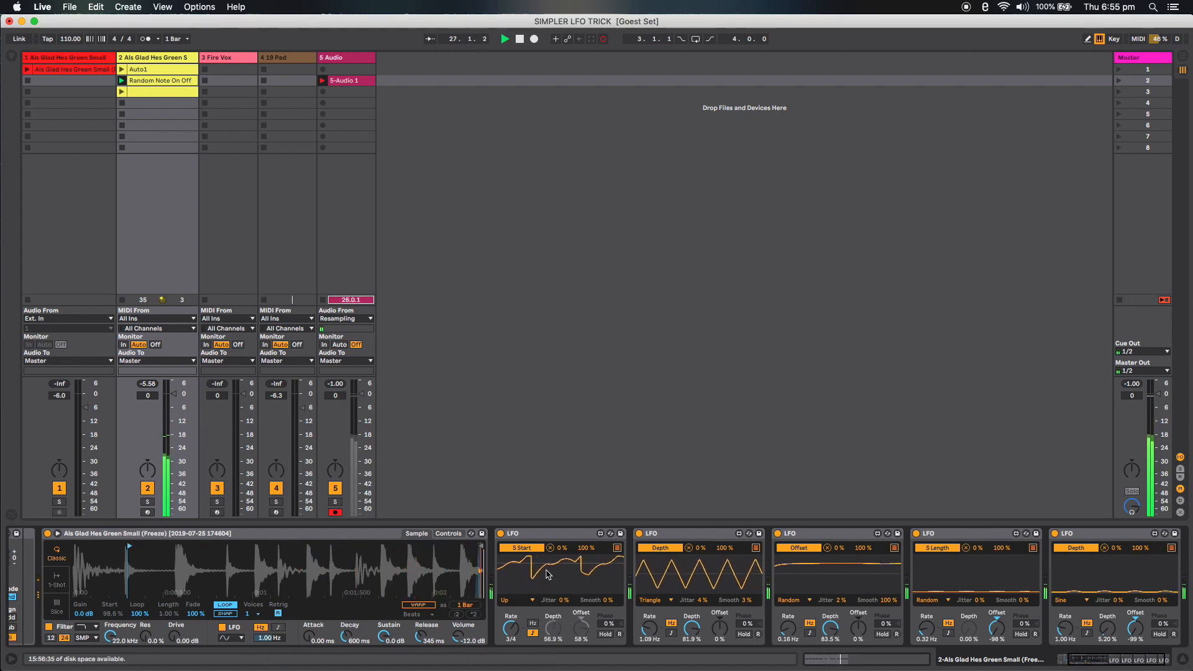
pyautogui.moveTo(788, 632); pyautogui.dragTo(787, 631)
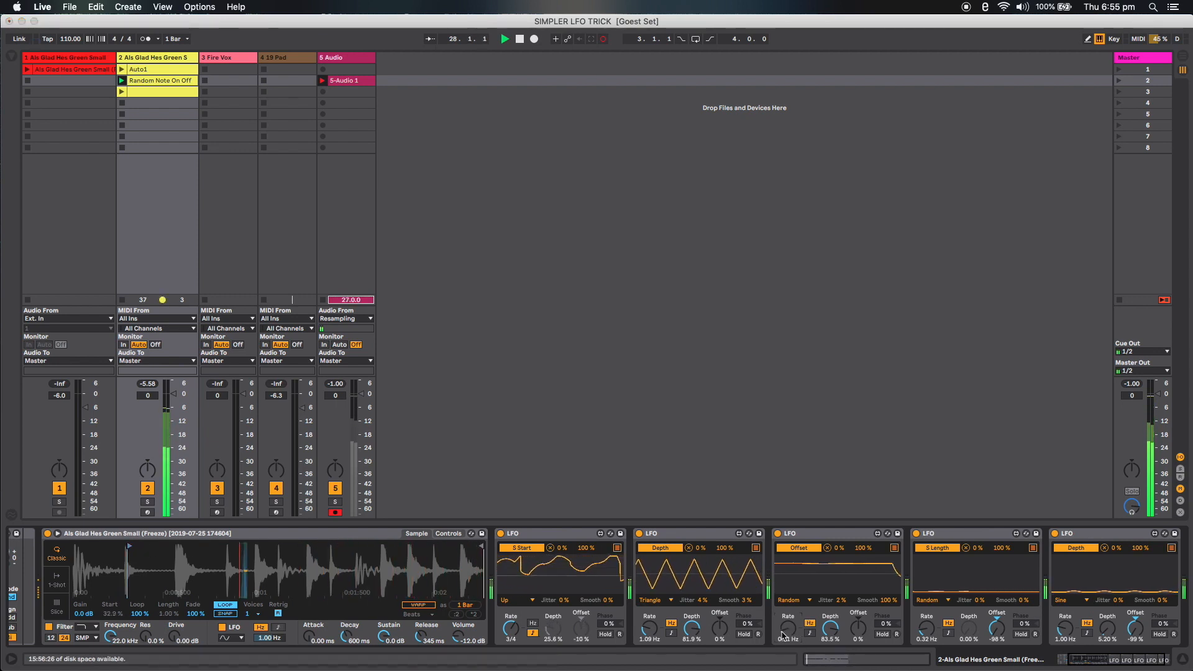
pyautogui.moveTo(650, 633); pyautogui.dragTo(650, 630)
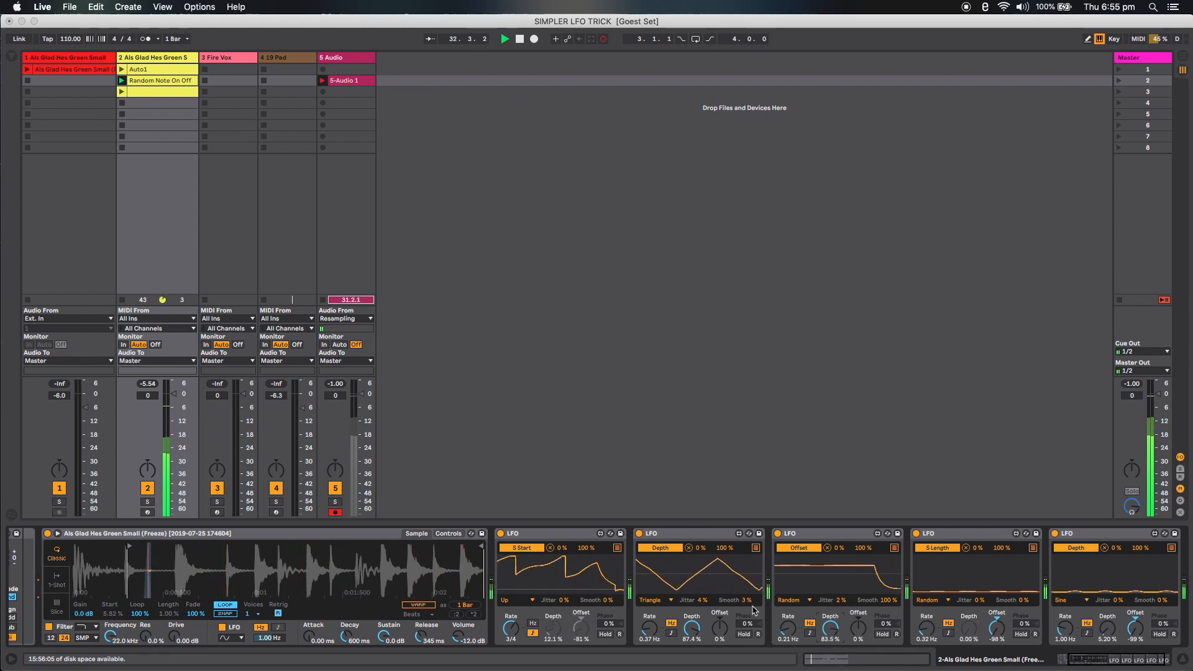
# - Stop the resampling recording on track 5 and the Random Note On Off clip on track 2
pyautogui.click(323, 300)
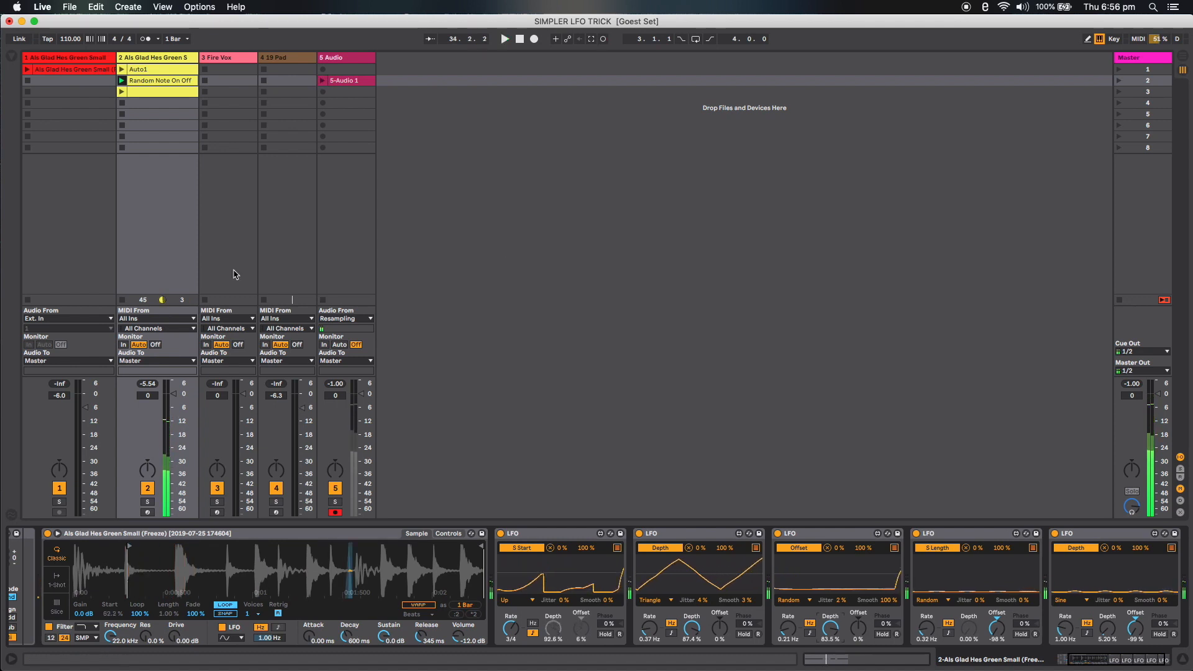
pyautogui.click(122, 112)
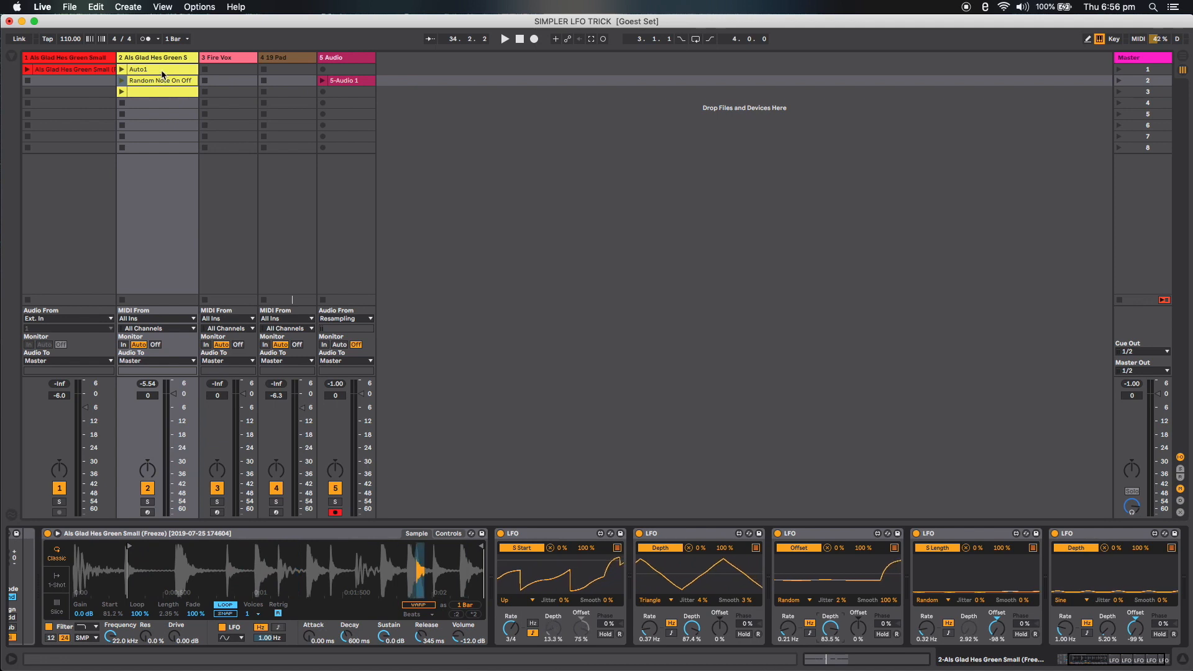
pyautogui.click(110, 614)
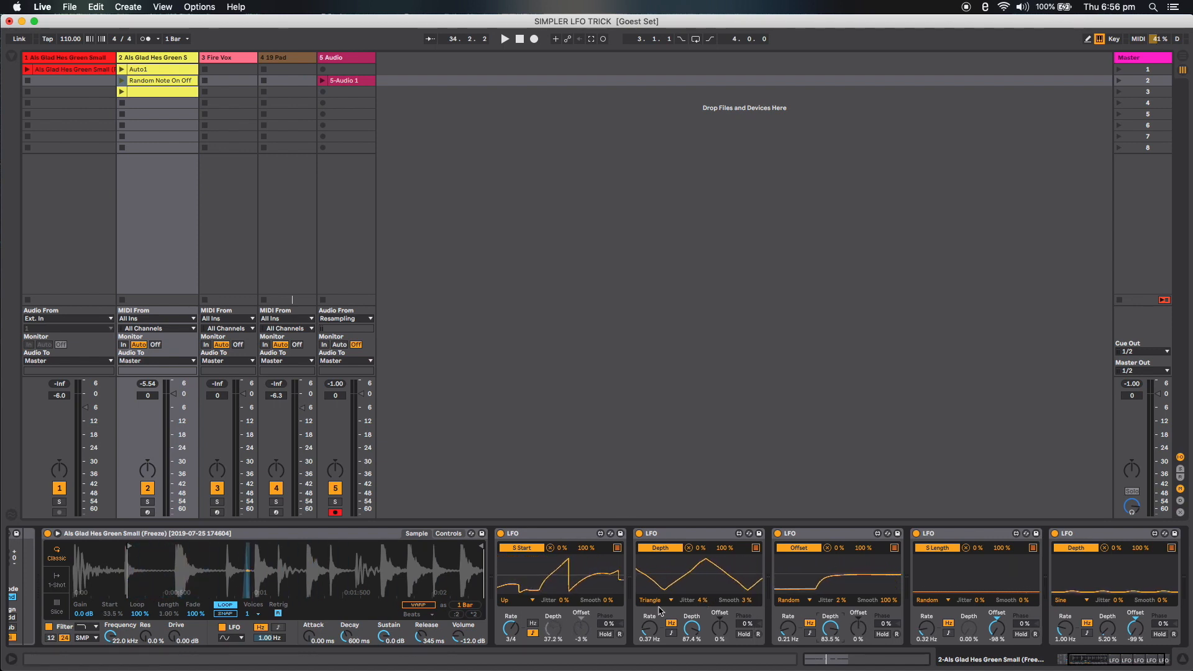
pyautogui.click(856, 525)
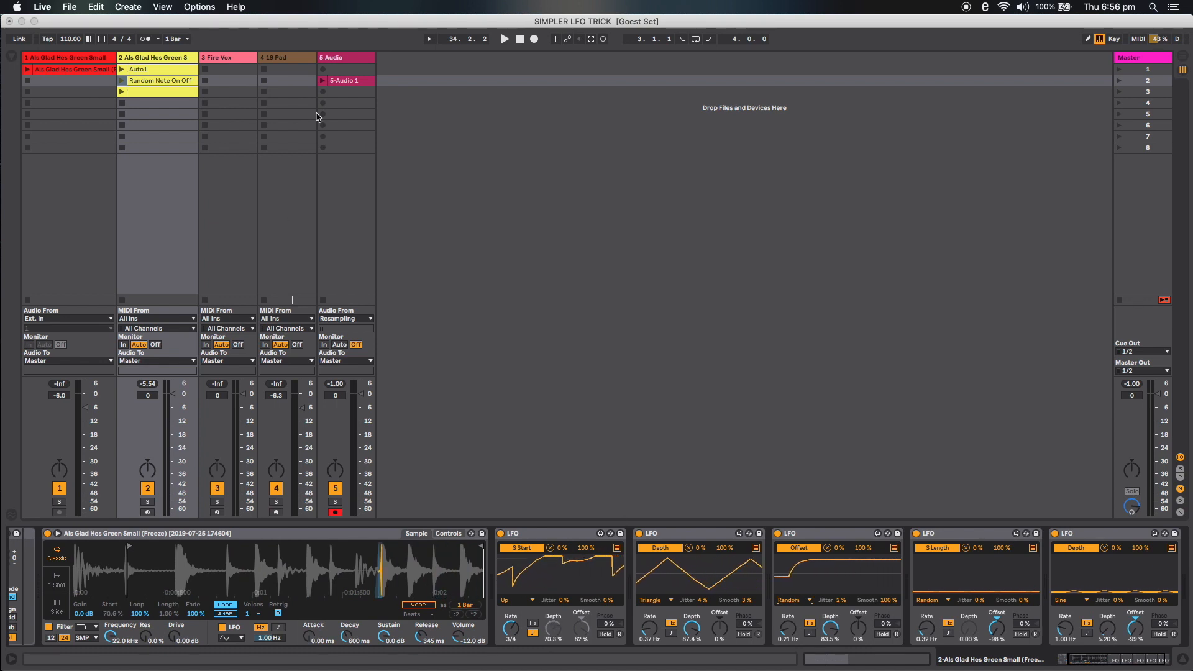
pyautogui.click(1099, 660)
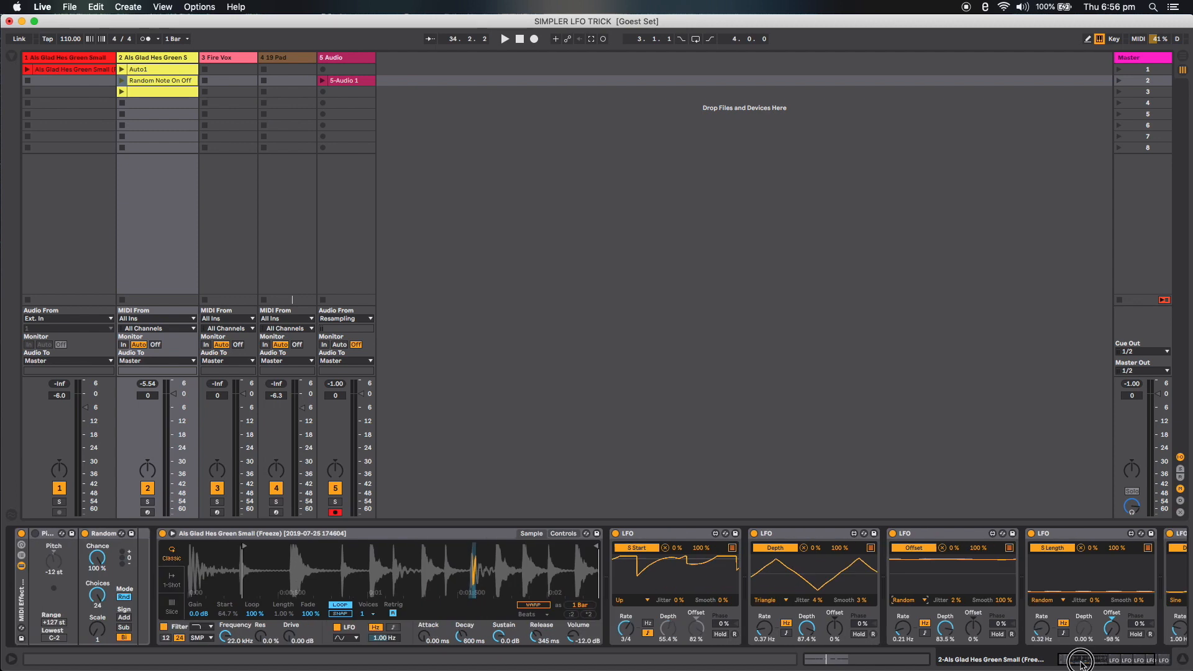
# - Arm the 3 Fire Vox track, reset its Simpler's sample start to 0 %, and play a note
pyautogui.click(227, 59)
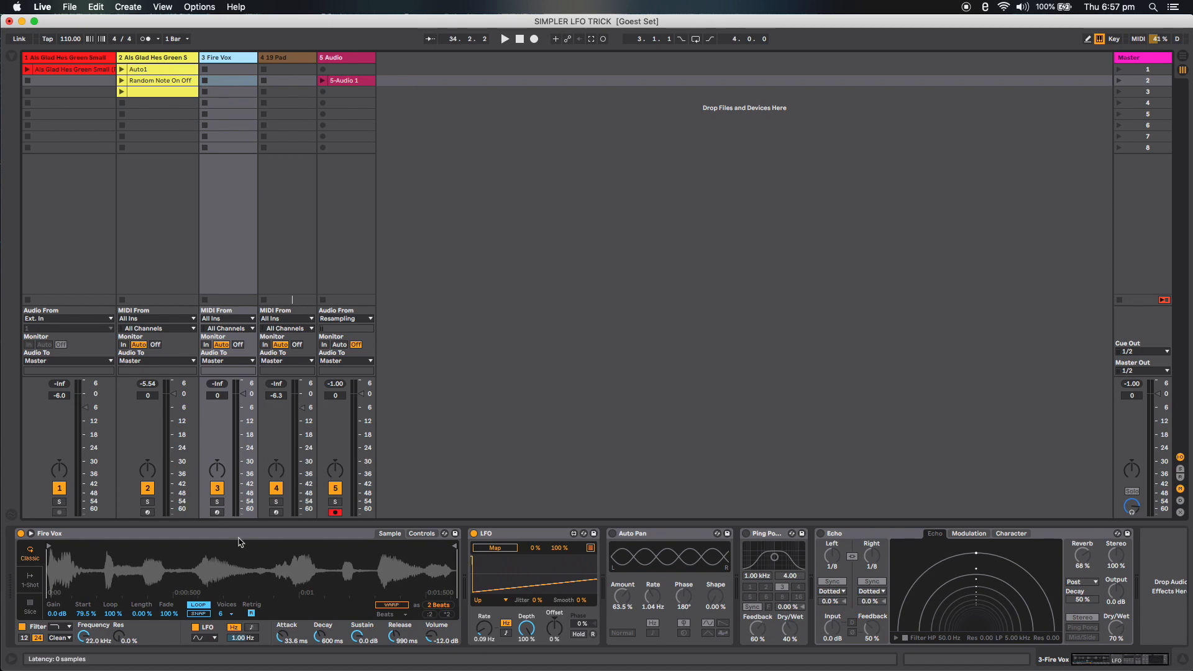
pyautogui.click(217, 512)
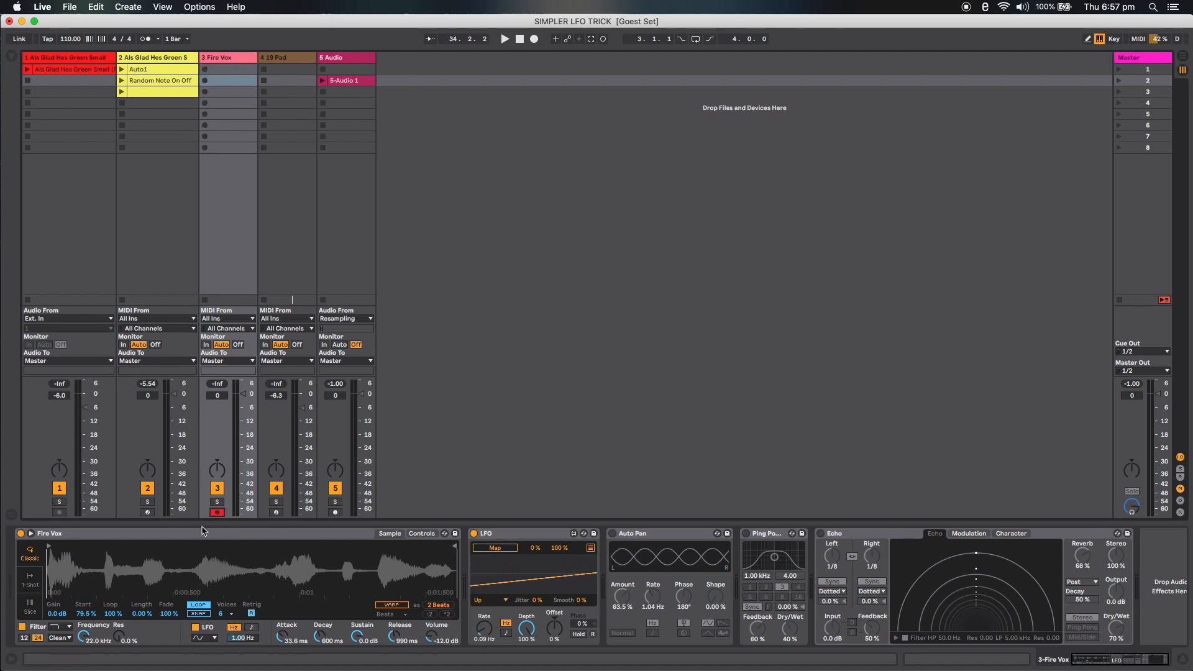
pyautogui.click(141, 613)
pyautogui.click(85, 613)
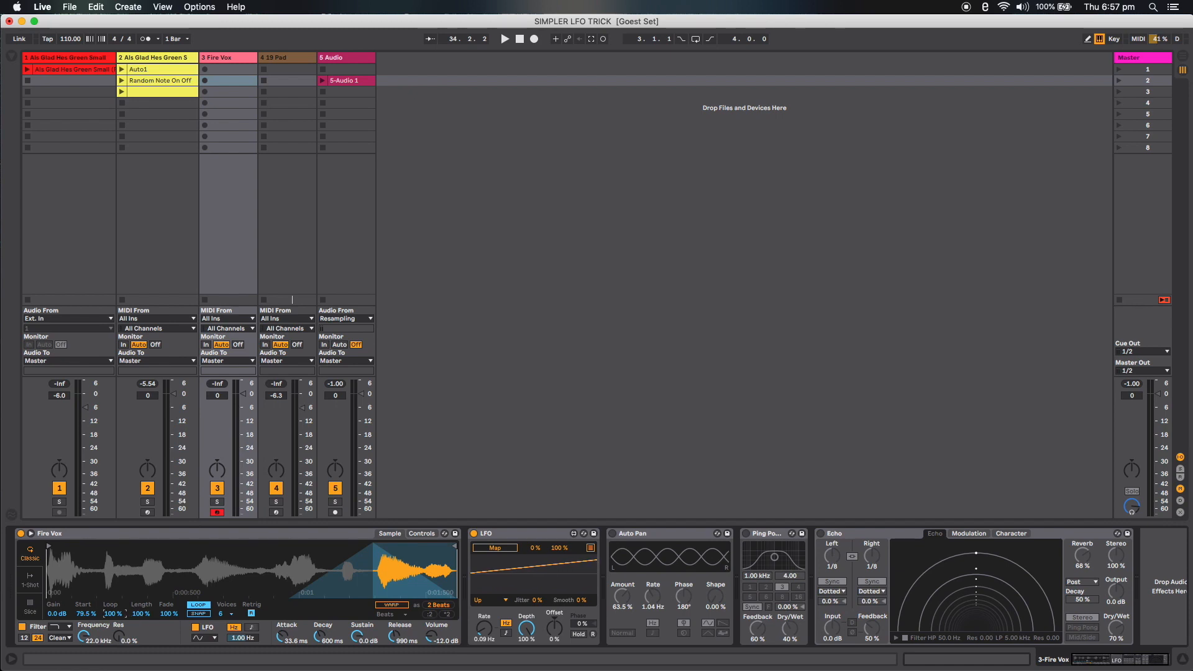
pyautogui.press('Delete')
pyautogui.press('a')
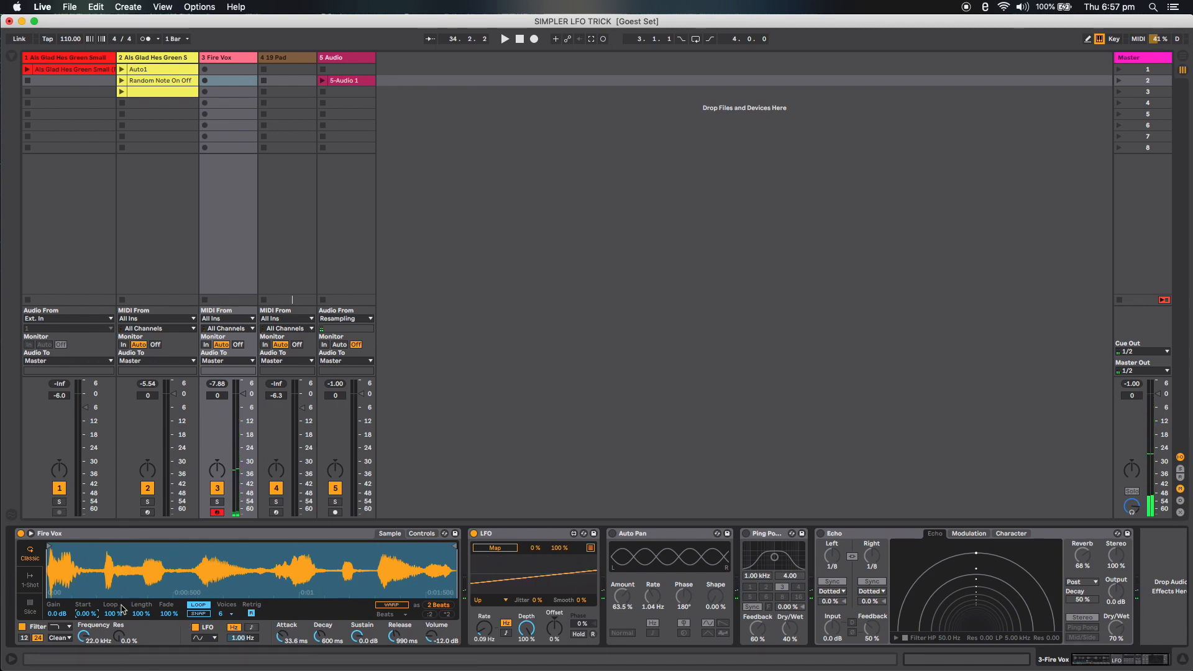
# - Shift the Fire Vox sample start to 20.3 % while a note plays, and map the track's LFO to the sample start
pyautogui.moveTo(132, 613); pyautogui.dragTo(132, 613)
pyautogui.click(169, 613)
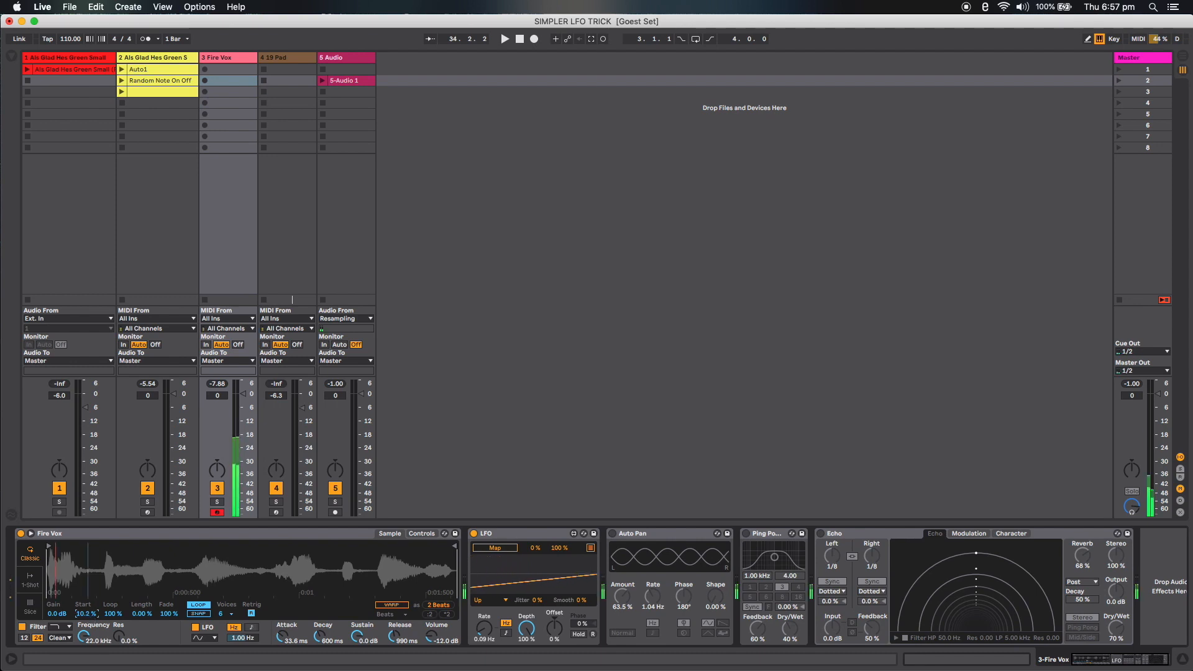
pyautogui.moveTo(87, 614); pyautogui.dragTo(83, 635)
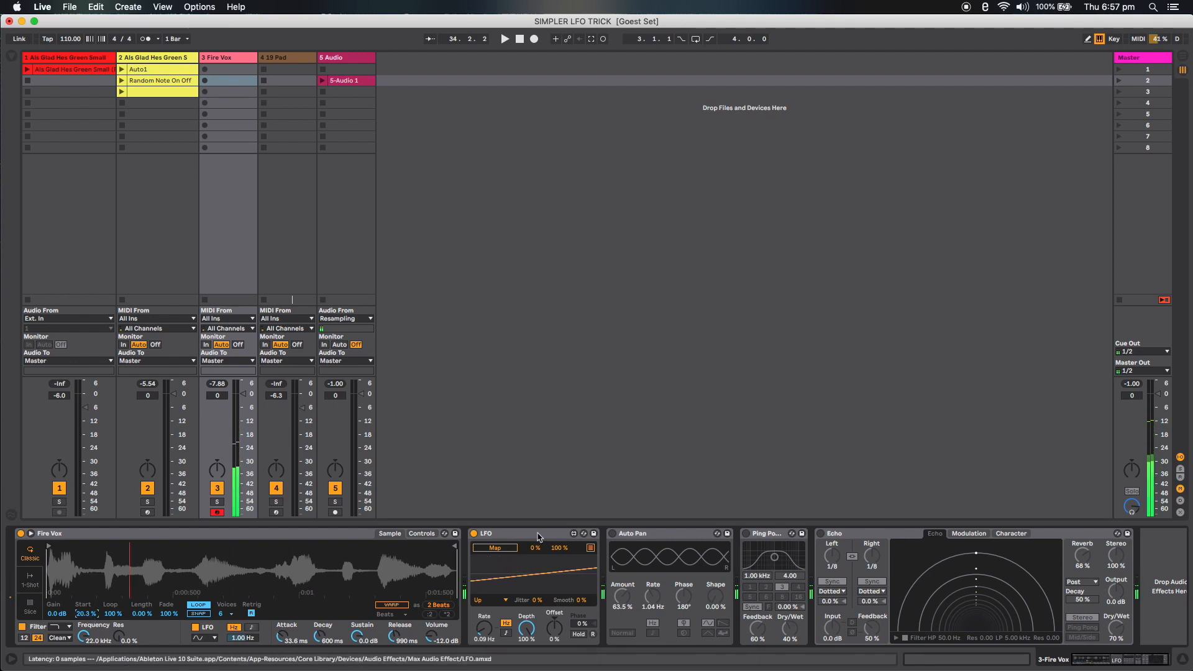
pyautogui.click(85, 614)
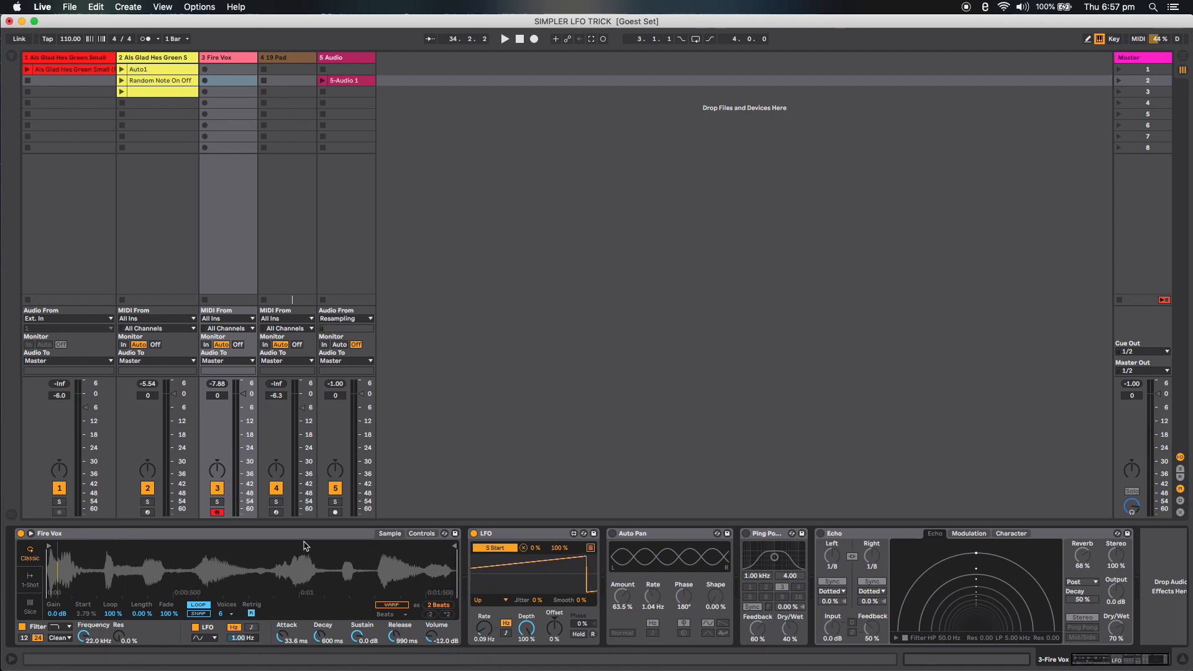
# - Play notes on the Fire Vox track, shifting the computer keyboard's octave range up to C4–D5 and down to C2–D3
pyautogui.press('a')
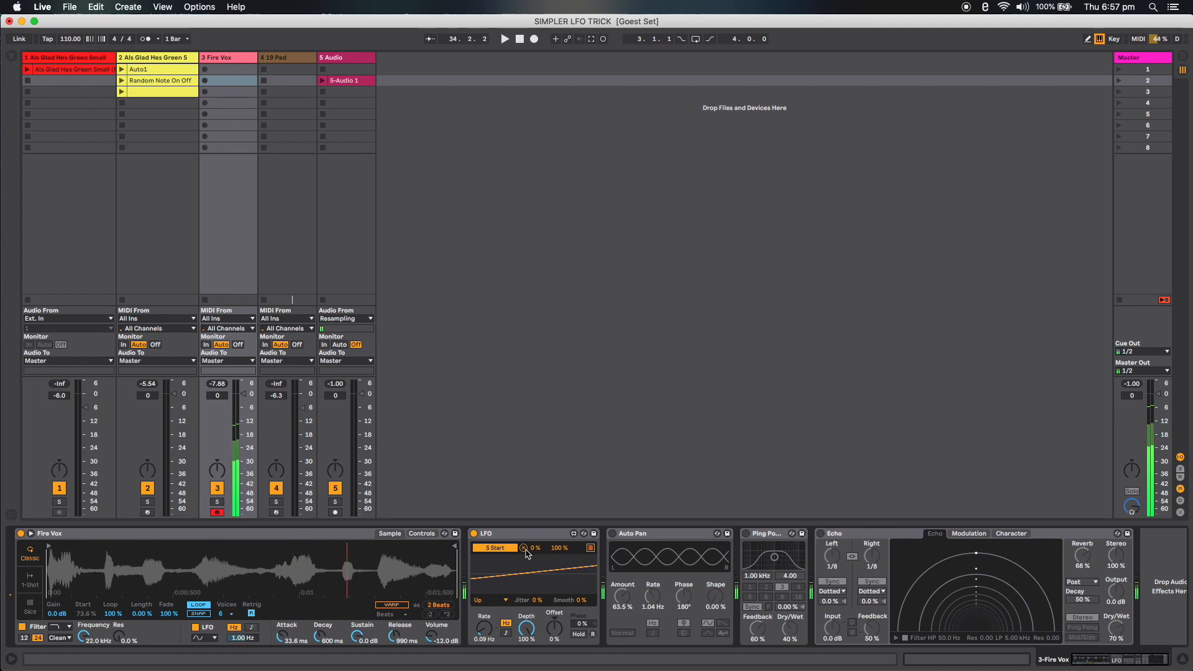
pyautogui.press('x')
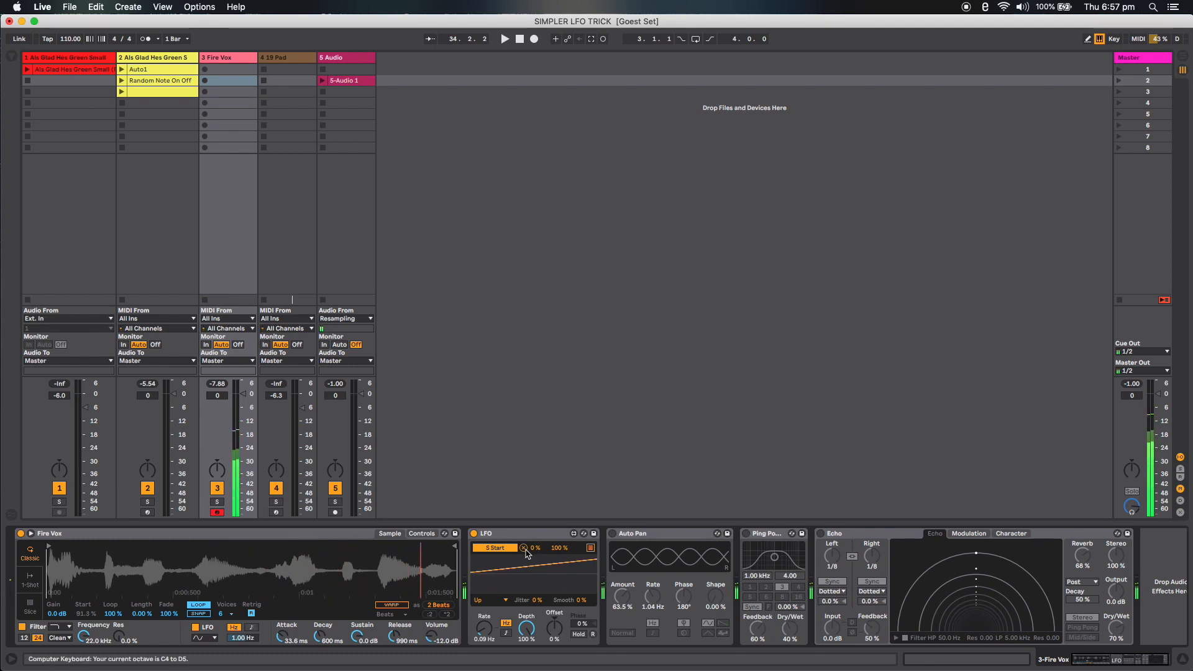
pyautogui.press('z')
pyautogui.press('z')
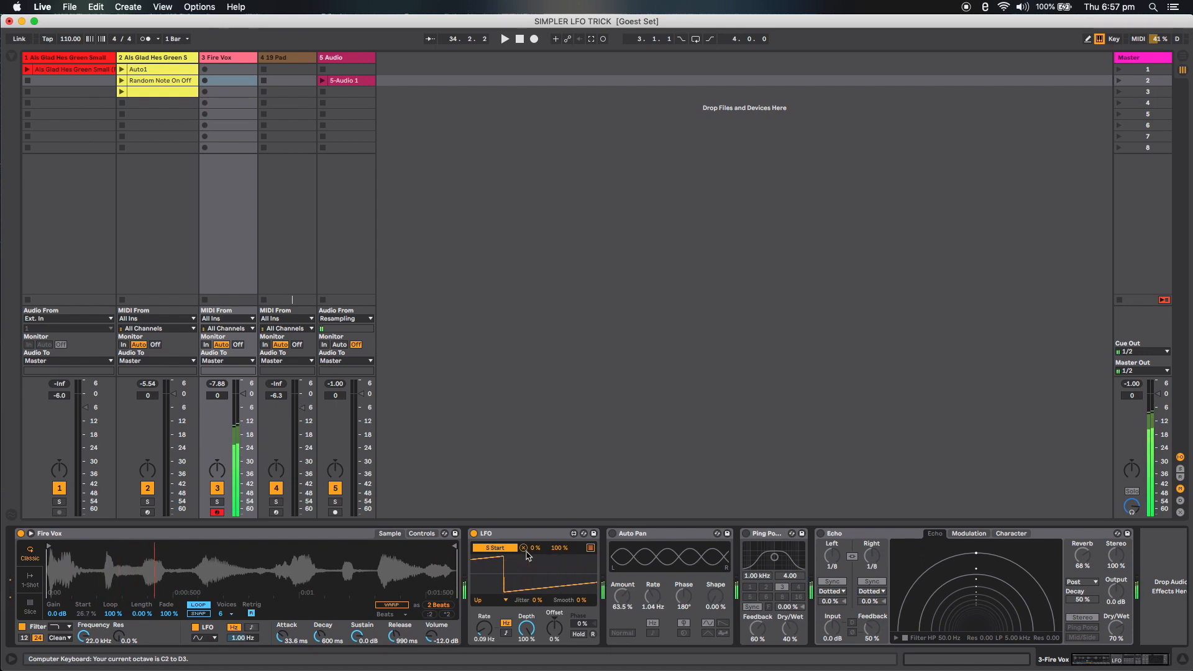
# - Turn on Auto Pan, Ping Pong Delay and Echo on the Fire Vox track, and set the LFO rate to 0.13 Hz
pyautogui.click(611, 533)
pyautogui.click(746, 533)
pyautogui.click(820, 533)
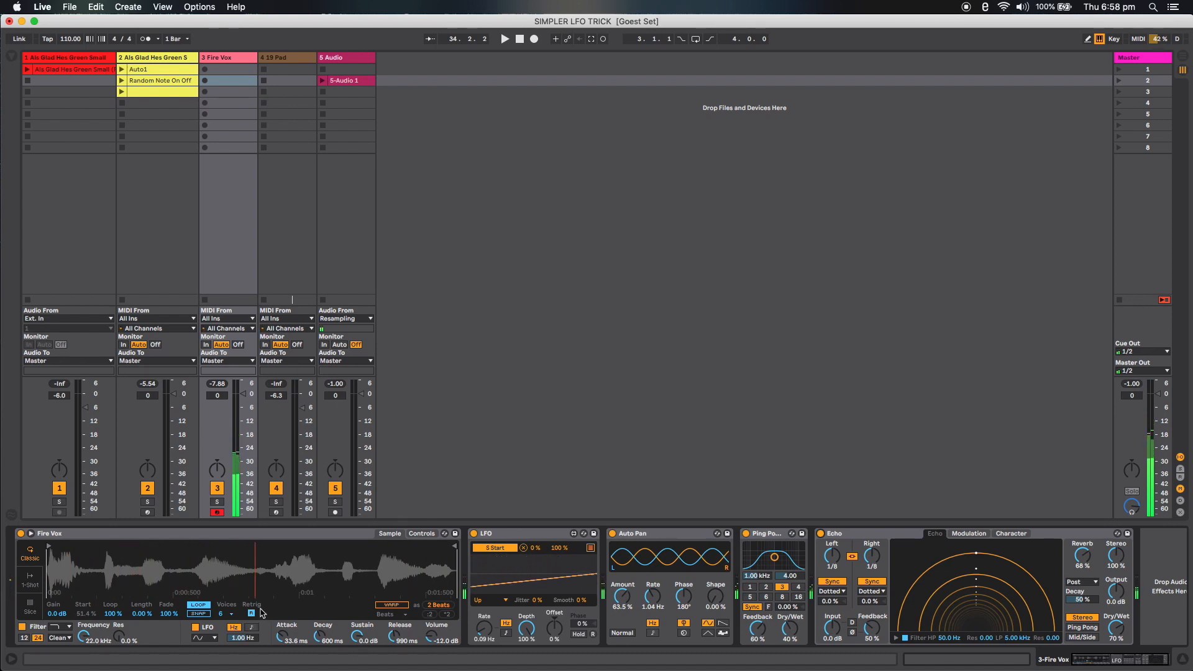
pyautogui.moveTo(482, 634)
pyautogui.mouseDown()
pyautogui.moveTo(485, 620)
pyautogui.moveTo(479, 628)
pyautogui.mouseUp()
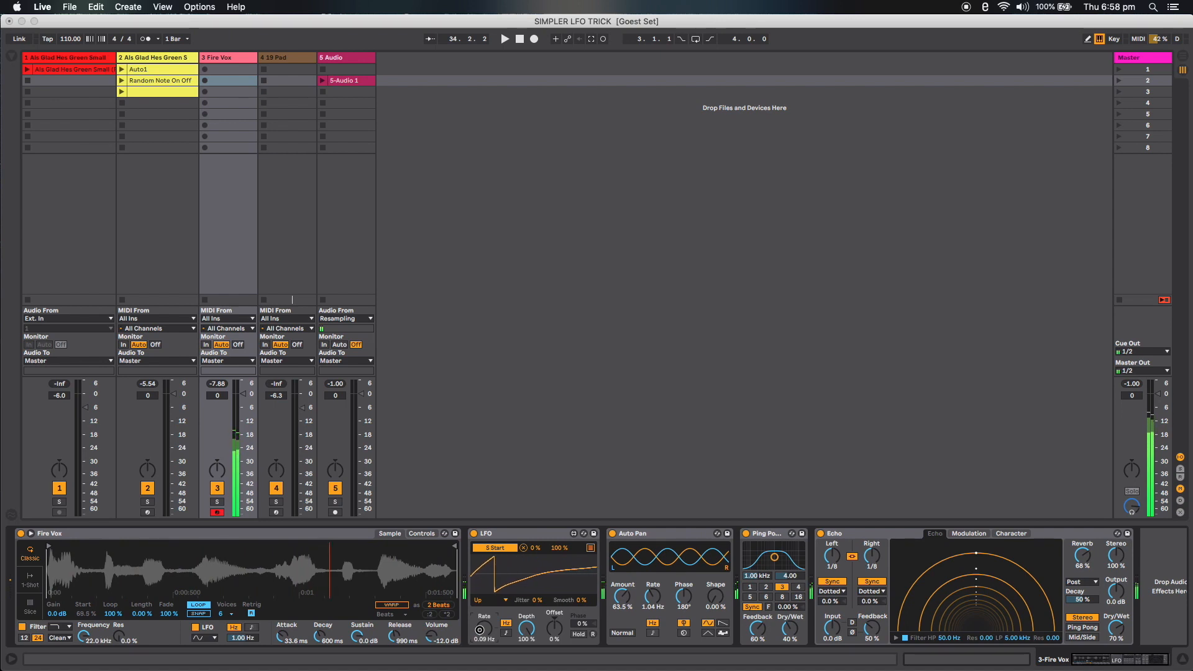
# - Bypass Auto Pan, Ping Pong Delay and Echo while slowing the Fire Vox LFO to 0.07 Hz, and re-enable the three effects
pyautogui.click(612, 533)
pyautogui.click(745, 533)
pyautogui.click(820, 533)
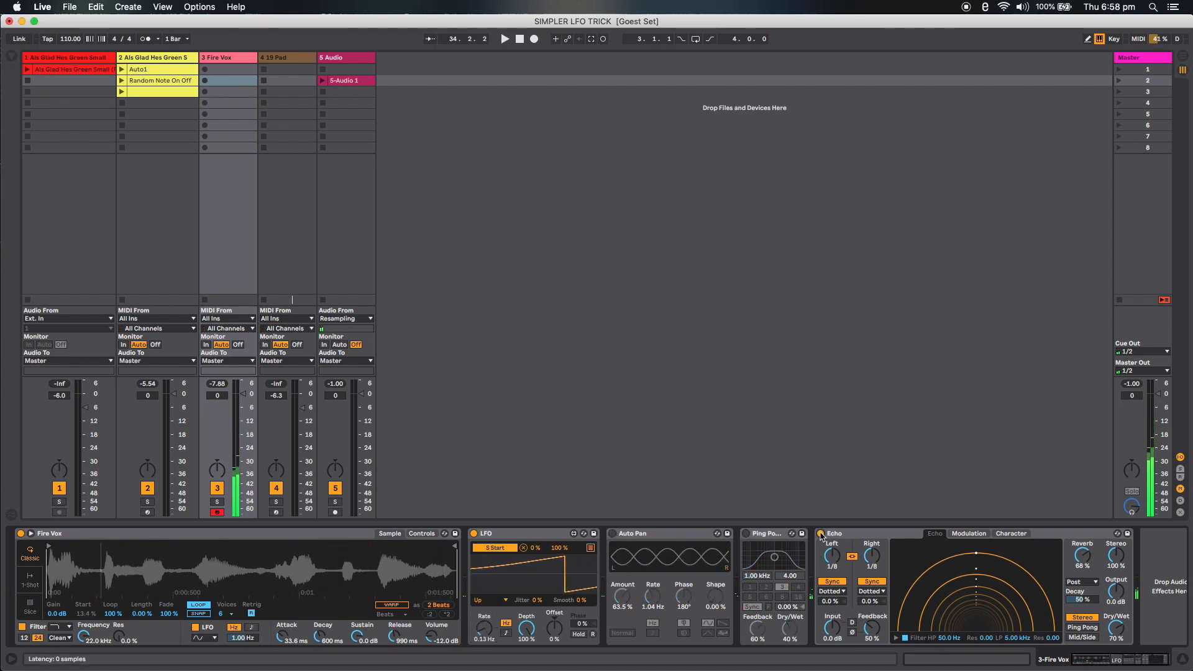
pyautogui.moveTo(485, 626)
pyautogui.mouseDown()
pyautogui.moveTo(487, 574)
pyautogui.moveTo(491, 631)
pyautogui.mouseUp()
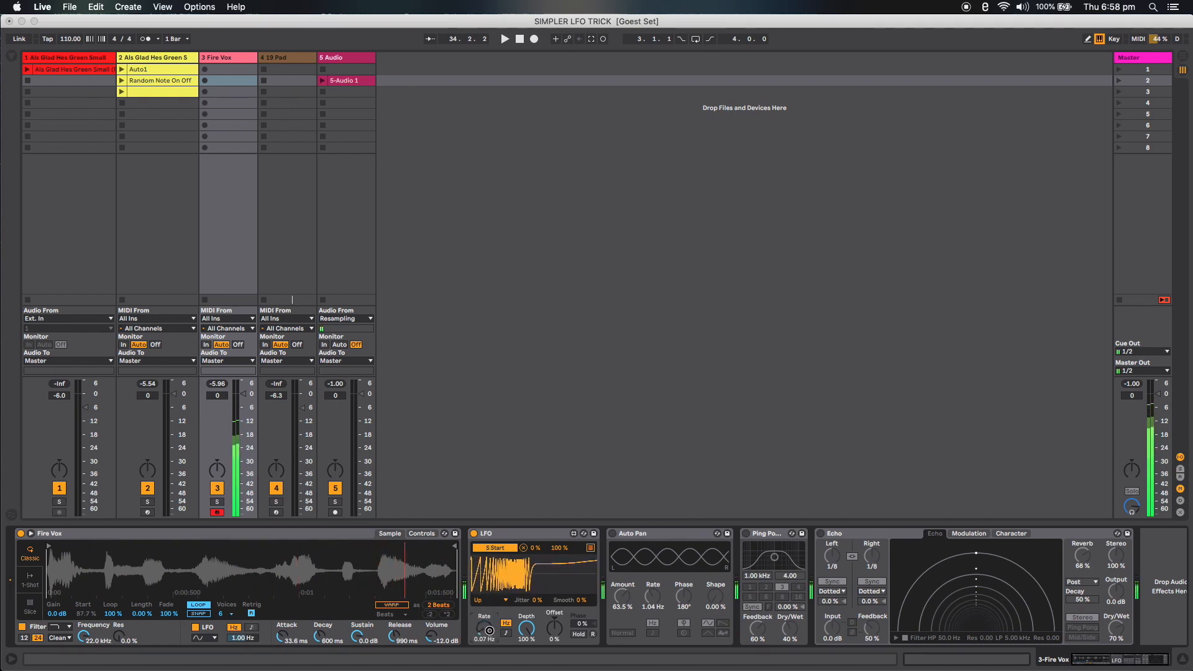
pyautogui.click(612, 533)
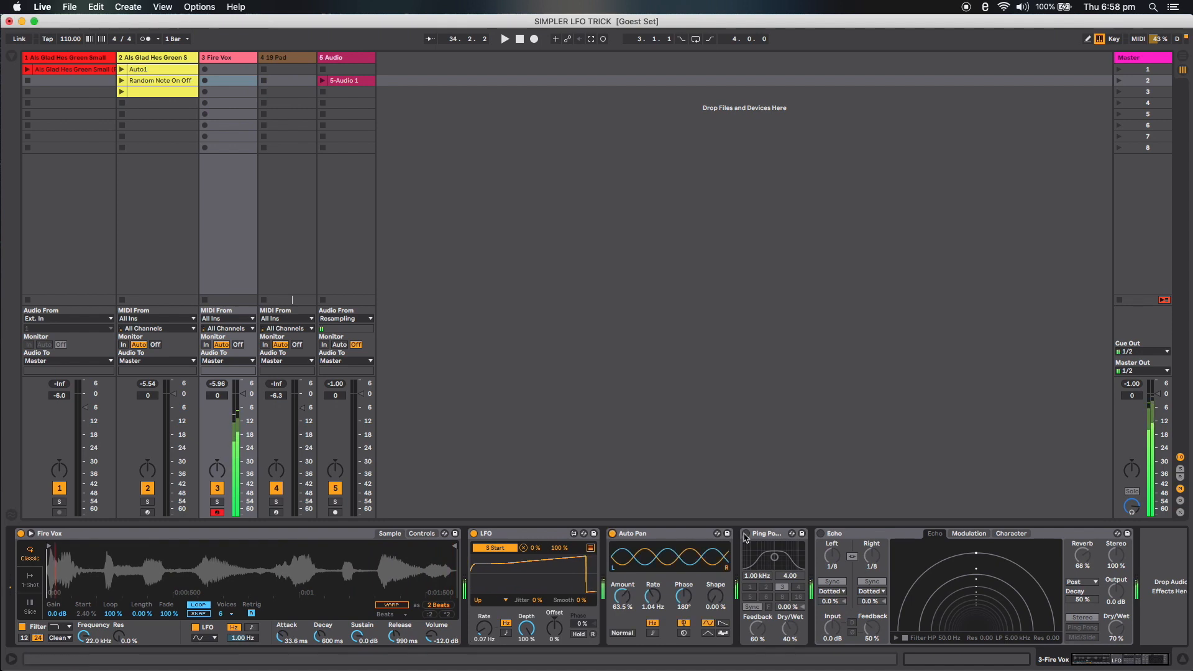
pyautogui.click(745, 533)
pyautogui.click(820, 533)
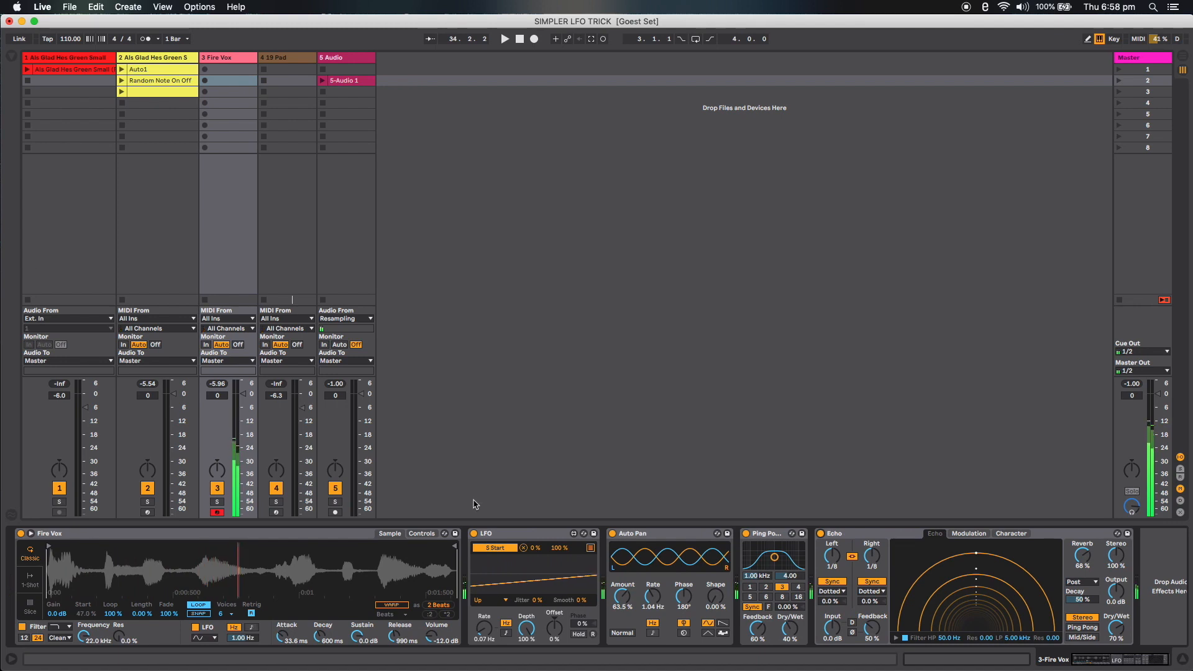
# - Add a second Max for Live LFO after the Fire Vox LFO and map it to the first LFO's Rate
pyautogui.click(12, 56)
pyautogui.moveTo(612, 616); pyautogui.dragTo(659, 562)
pyautogui.click(639, 553)
pyautogui.click(484, 629)
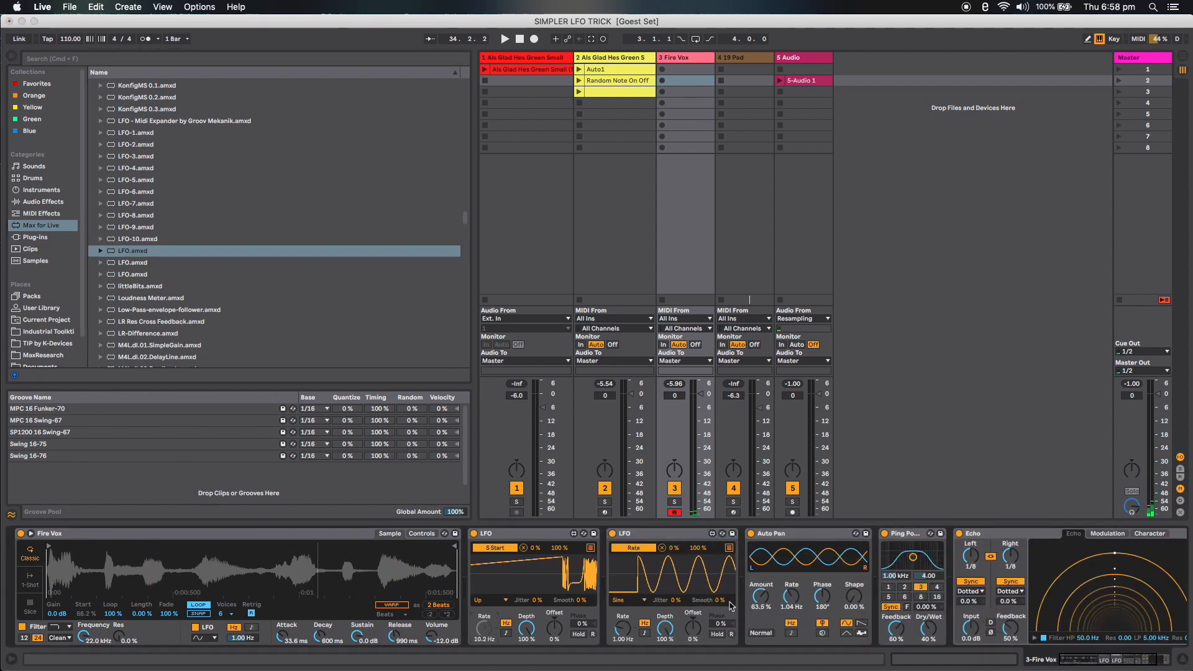
# - Set the Rate-mapped LFO to a Random waveform with 100 % smoothing, -74 % offset and 14.2 % depth
pyautogui.click(635, 603)
pyautogui.click(627, 624)
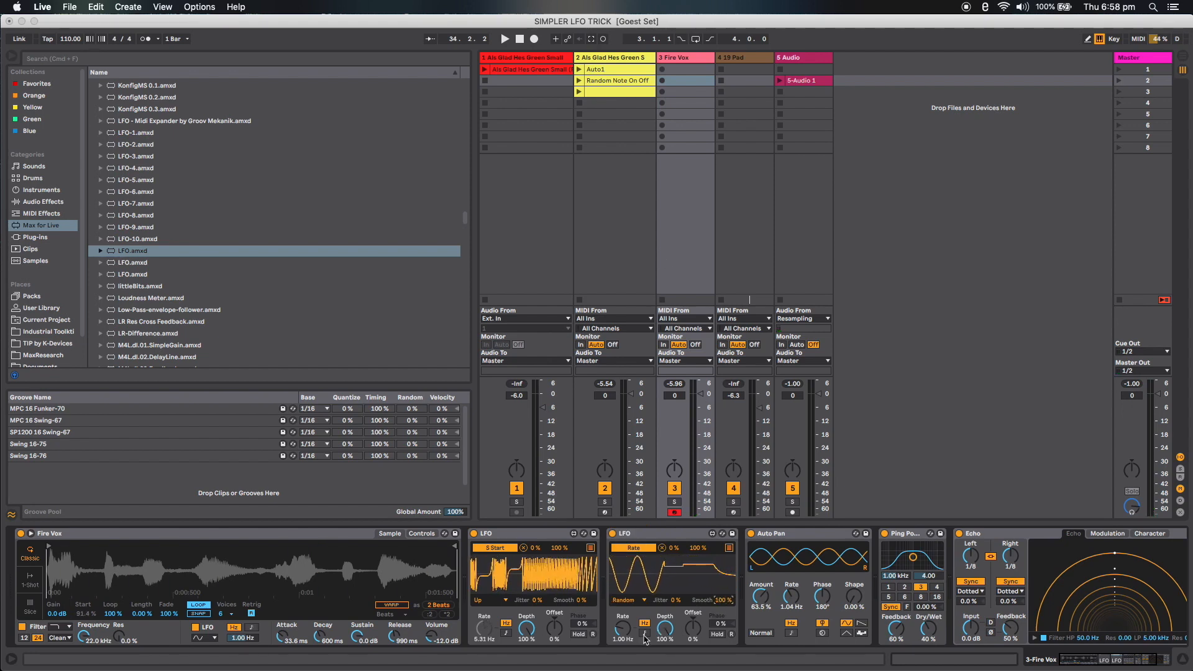
pyautogui.moveTo(687, 633); pyautogui.dragTo(687, 647)
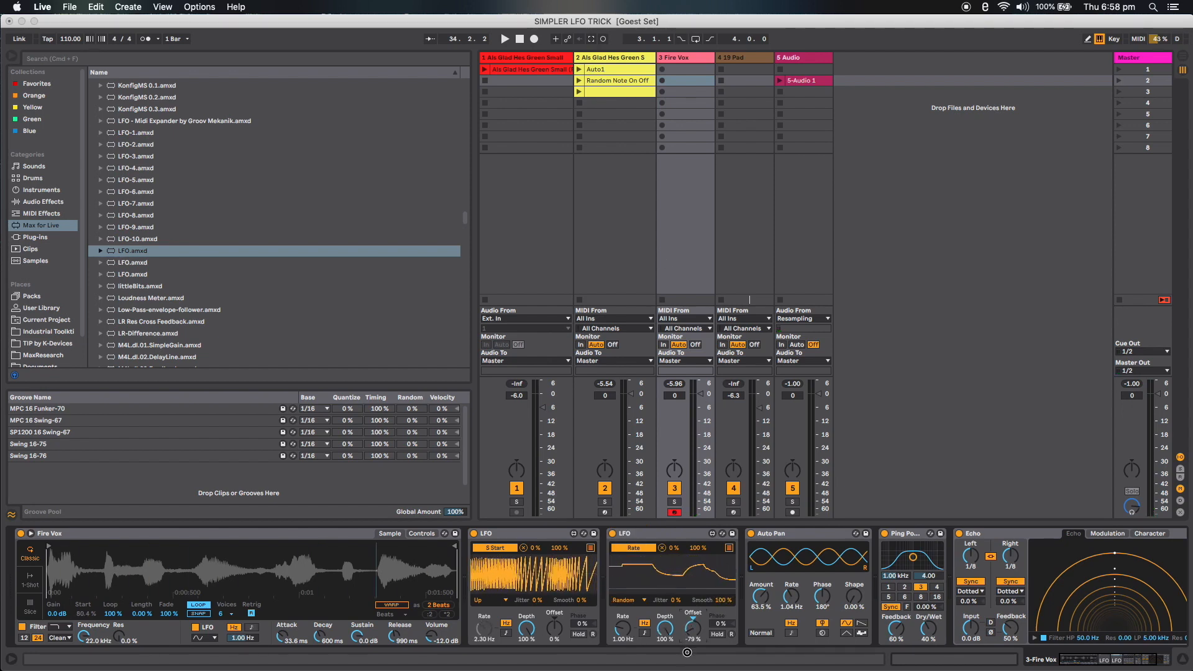
pyautogui.moveTo(665, 629); pyautogui.dragTo(671, 663)
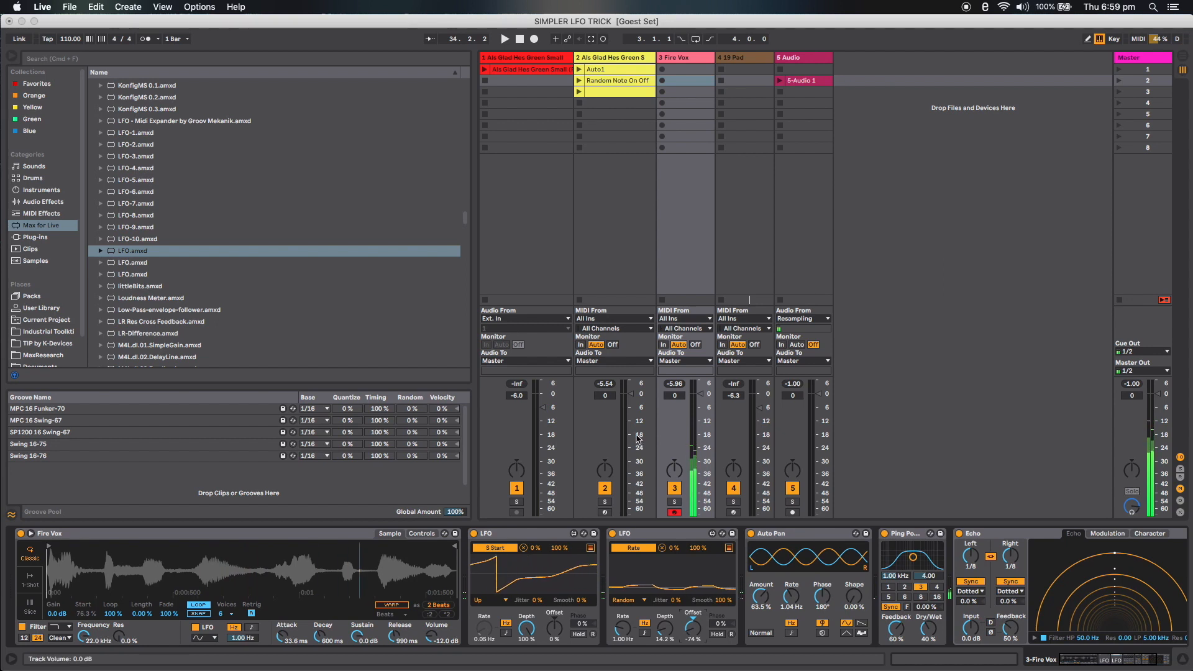
# - Hide the browser and turn off the Rate-mapped LFO on the Fire Vox track
pyautogui.click(13, 59)
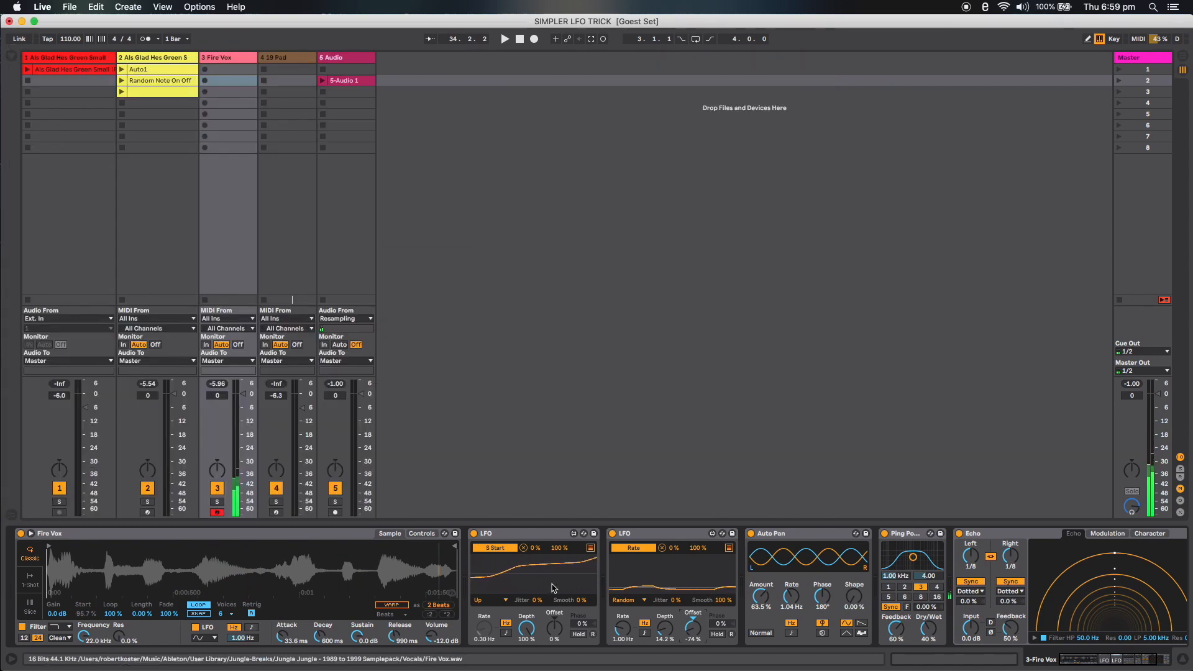
pyautogui.click(522, 534)
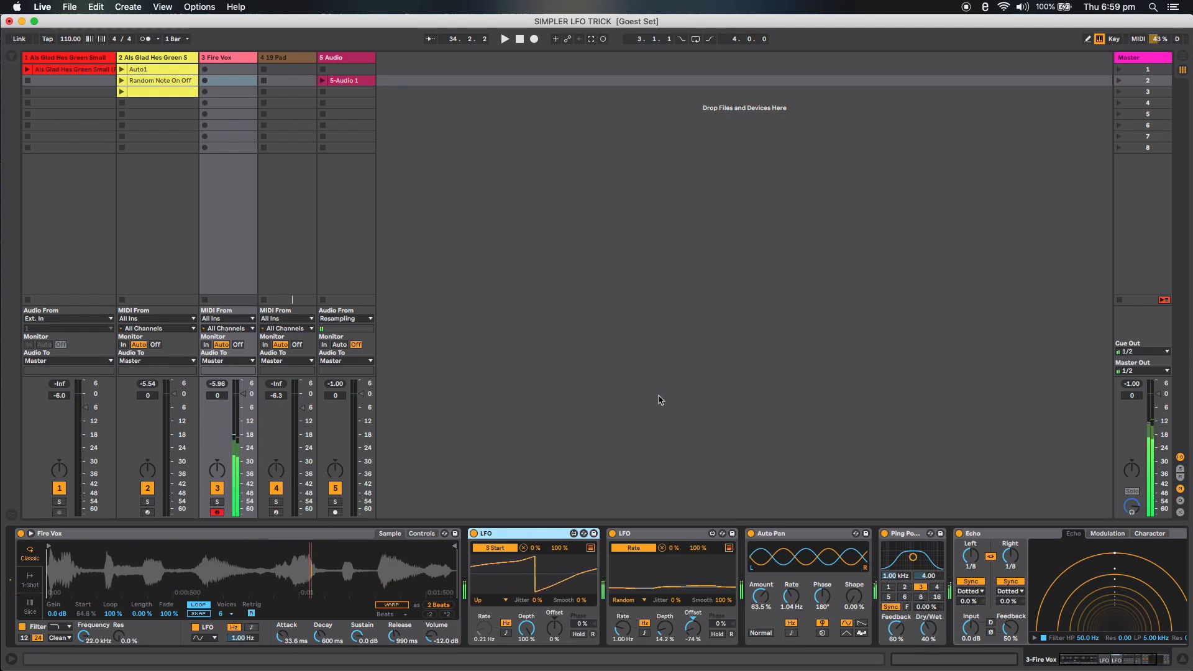
pyautogui.click(613, 534)
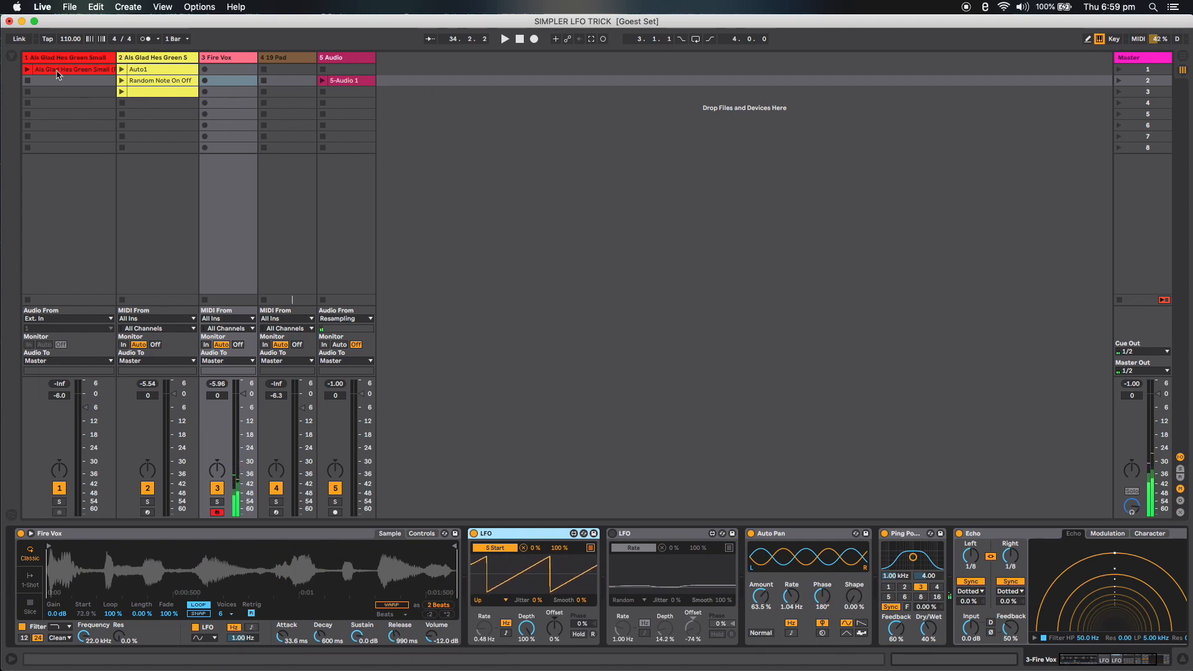
# - Select the 4 19 Pad track and arm it for playing
pyautogui.click(314, 452)
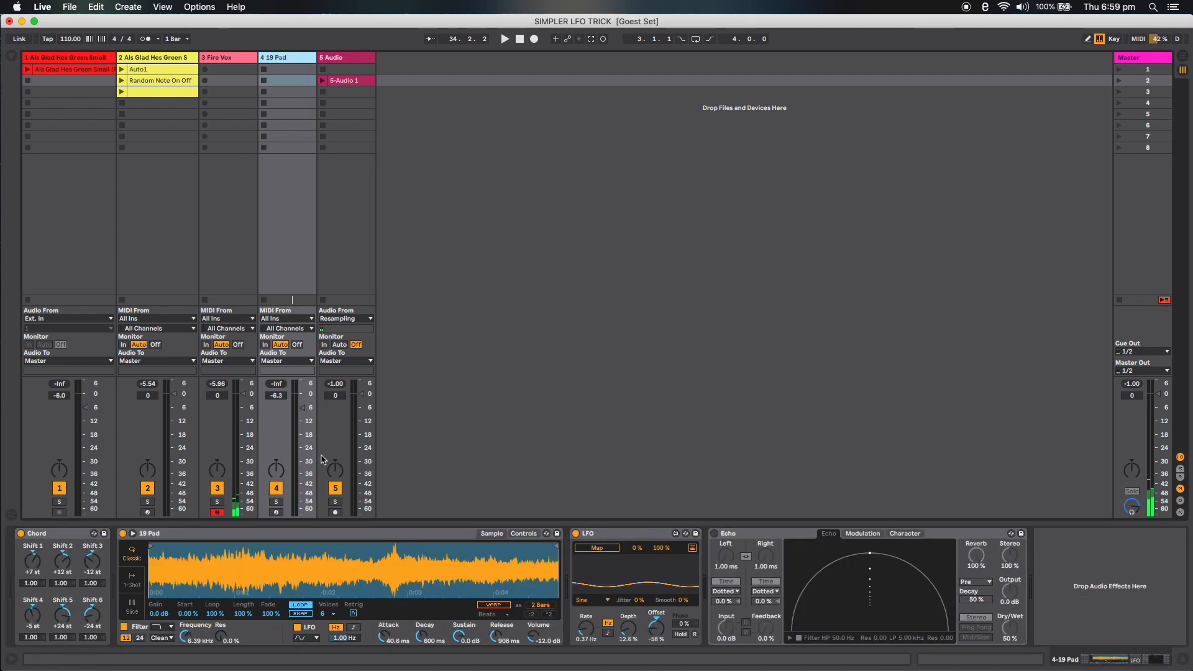
pyautogui.click(276, 512)
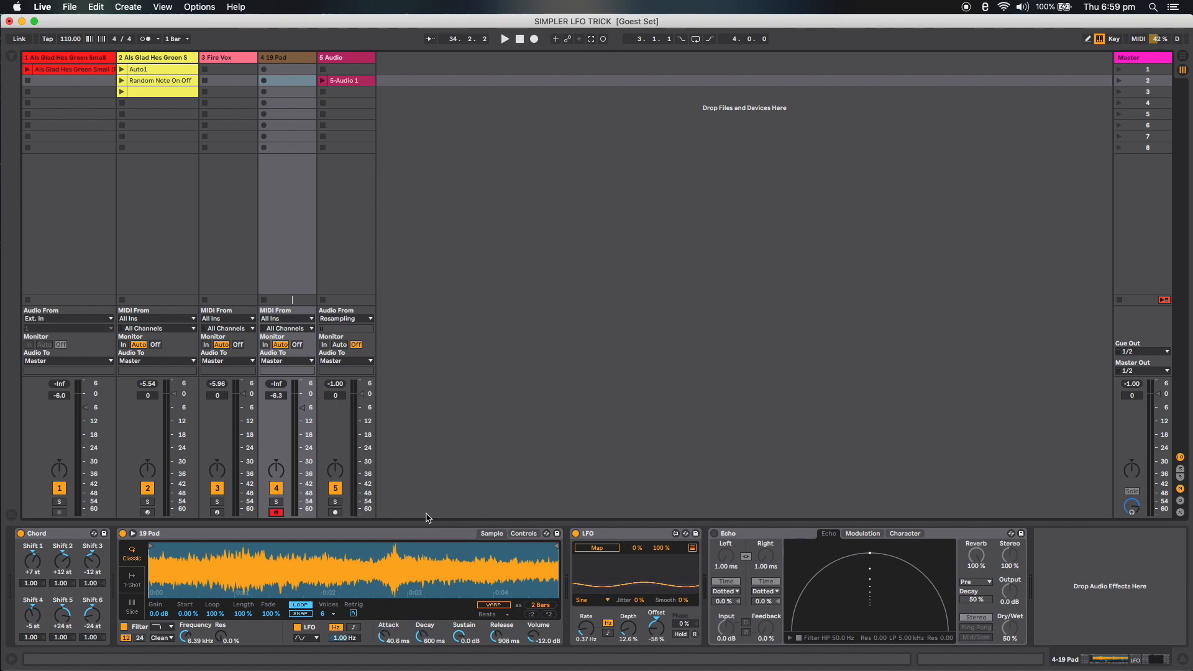
pyautogui.click(293, 59)
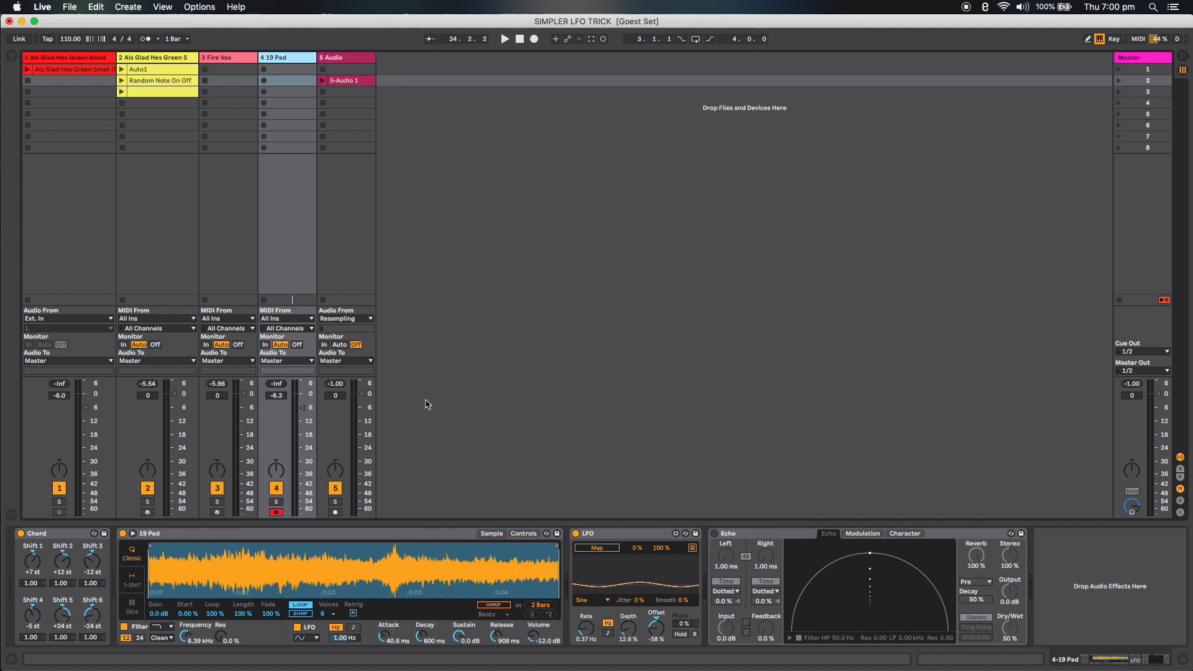
pyautogui.click(21, 533)
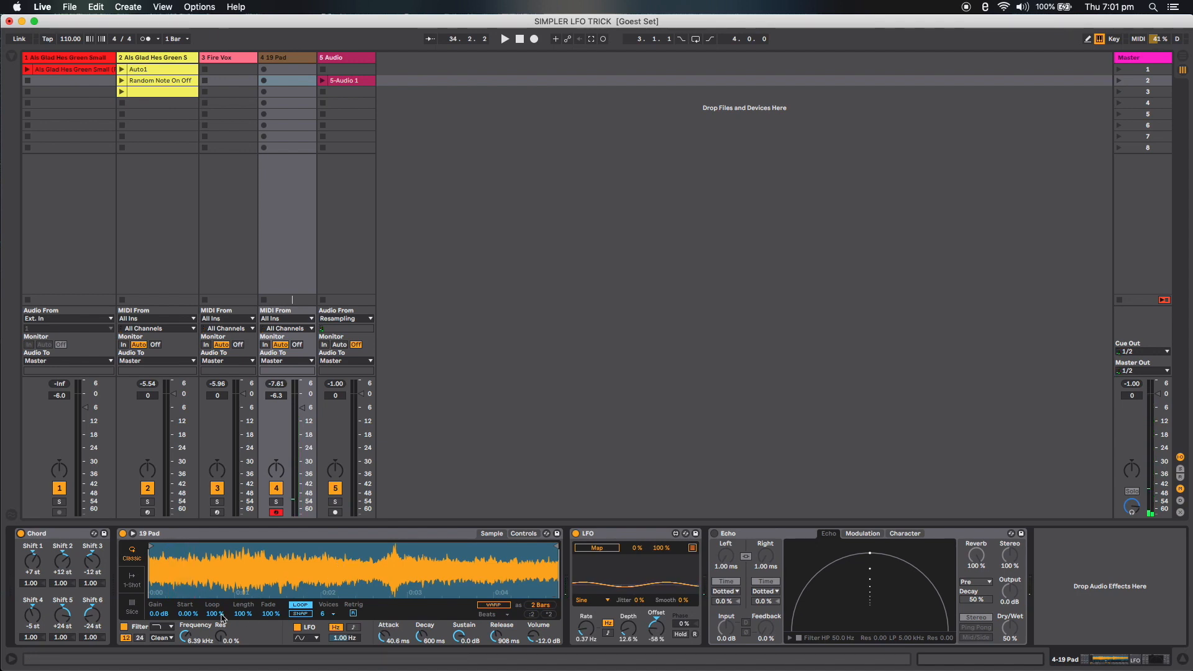
# - Reduce the 19 Pad Simpler's sample length to 0.00 % with looping on, and map the track's LFO to its sample start
pyautogui.moveTo(243, 613); pyautogui.dragTo(242, 646)
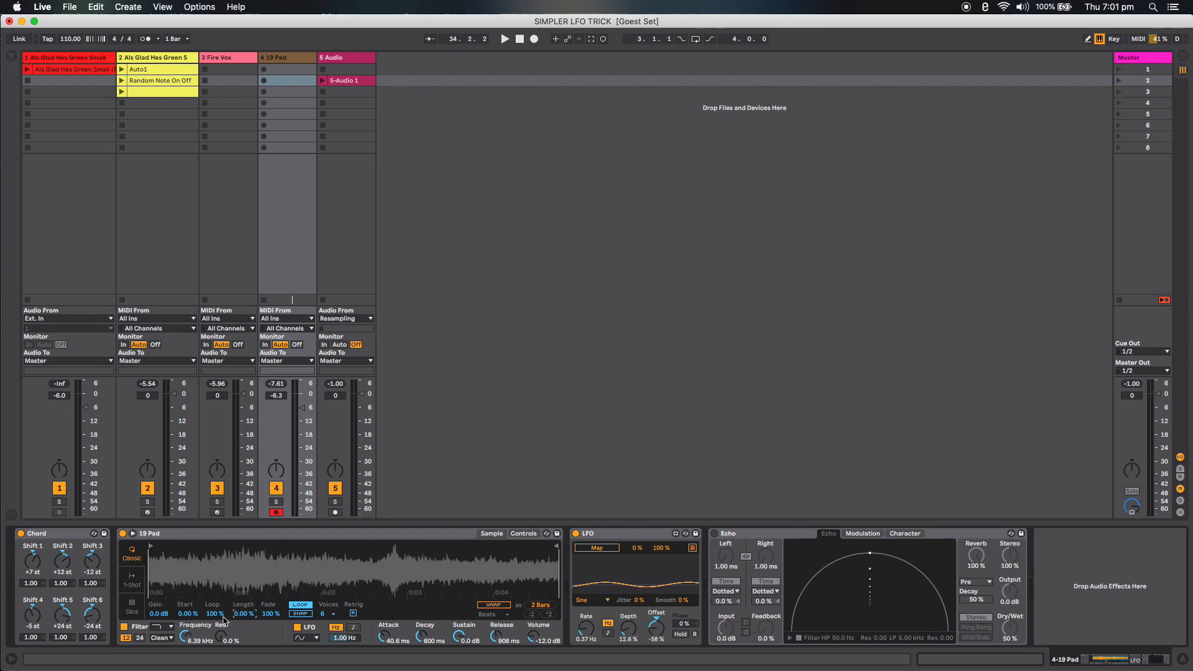
pyautogui.click(271, 613)
pyautogui.click(303, 605)
pyautogui.click(305, 605)
pyautogui.click(605, 549)
pyautogui.click(188, 614)
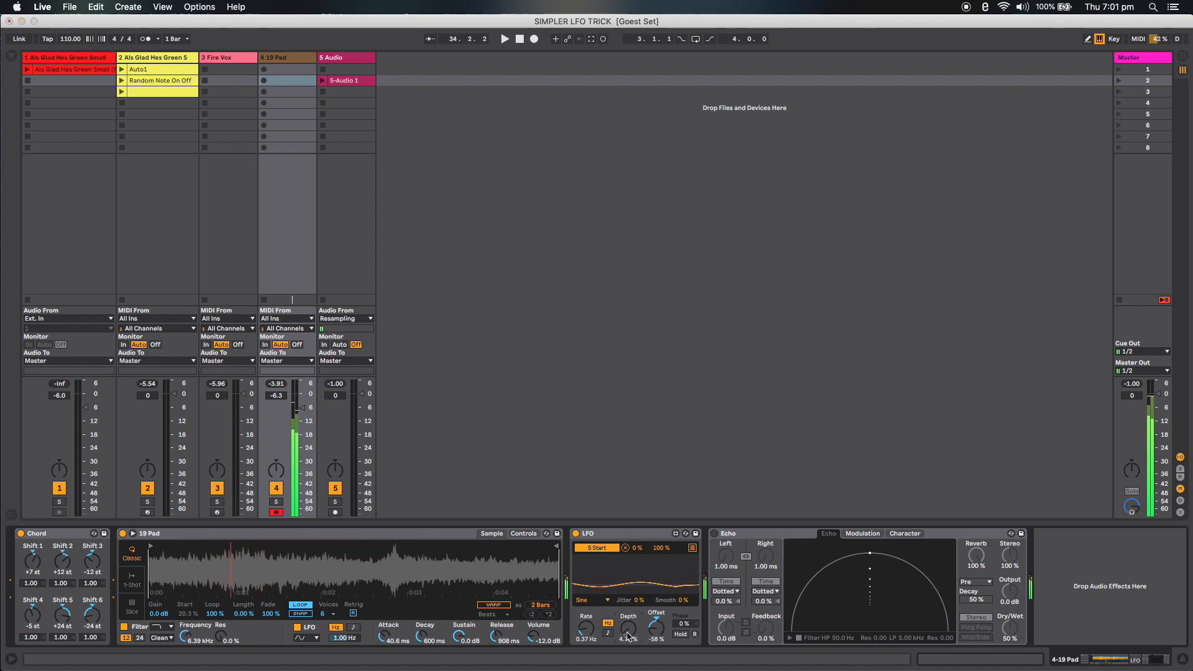
# - Set the pad LFO's depth to 7.87 % and the sample length to 0.16 %, and play a note in a lower octave
pyautogui.moveTo(631, 634); pyautogui.dragTo(630, 627)
pyautogui.click(244, 613)
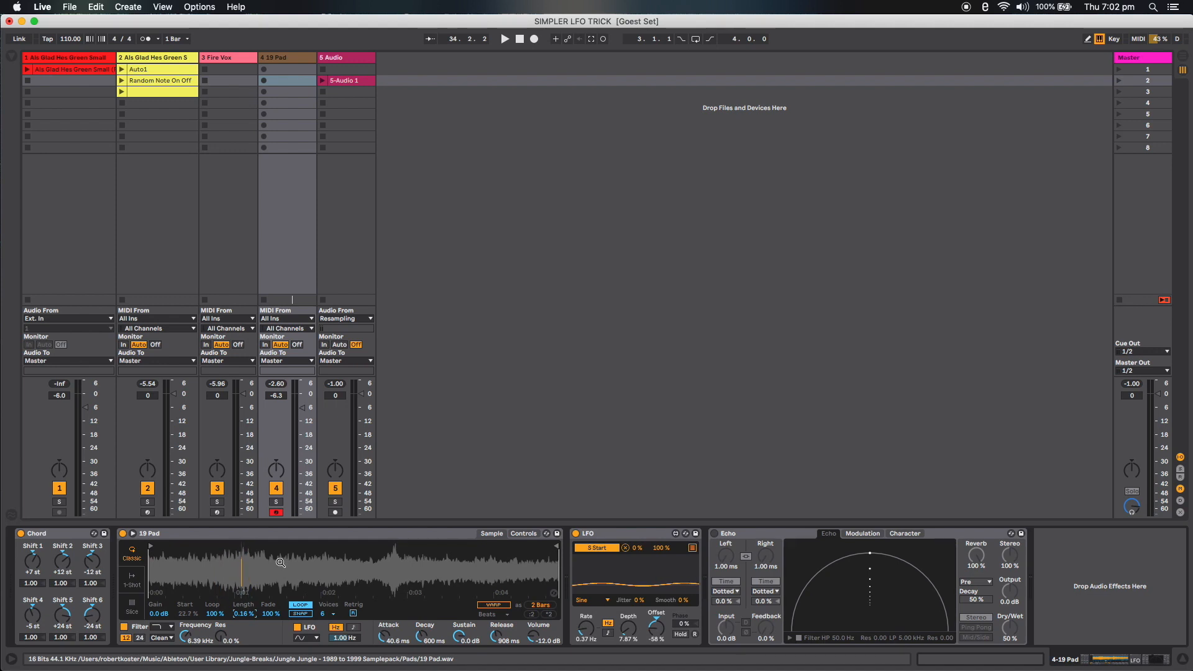
pyautogui.press('z')
pyautogui.press('a')
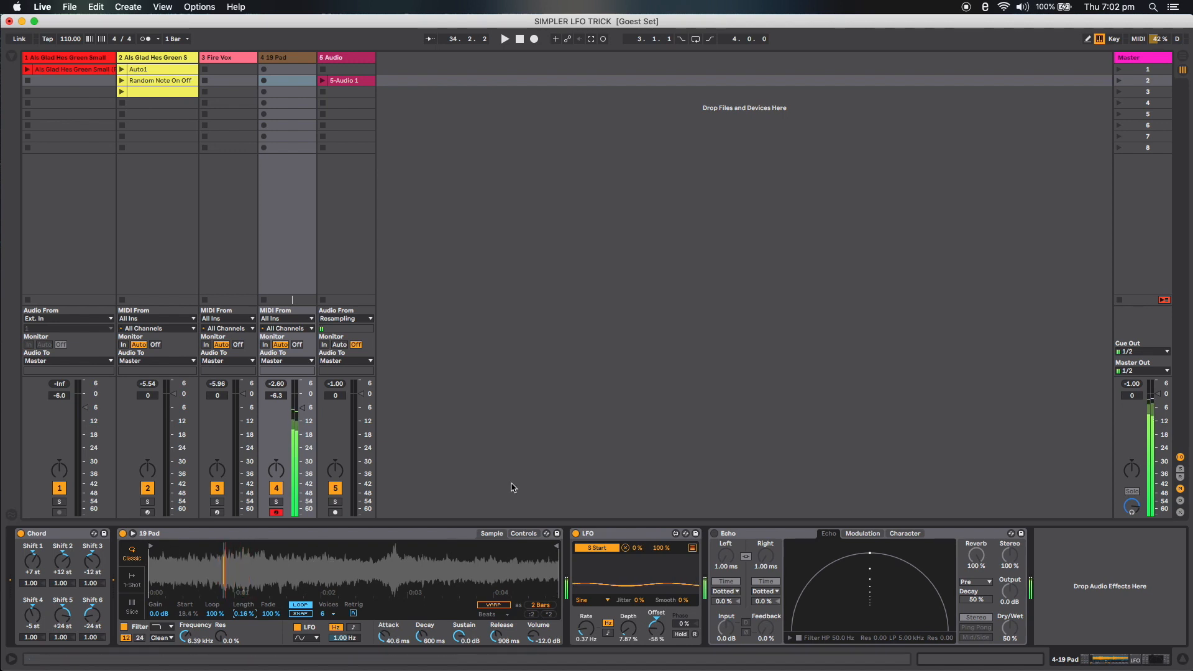
# - Turn on Echo on the 19 Pad track and play the pad while lowering the keyboard octave
pyautogui.click(714, 533)
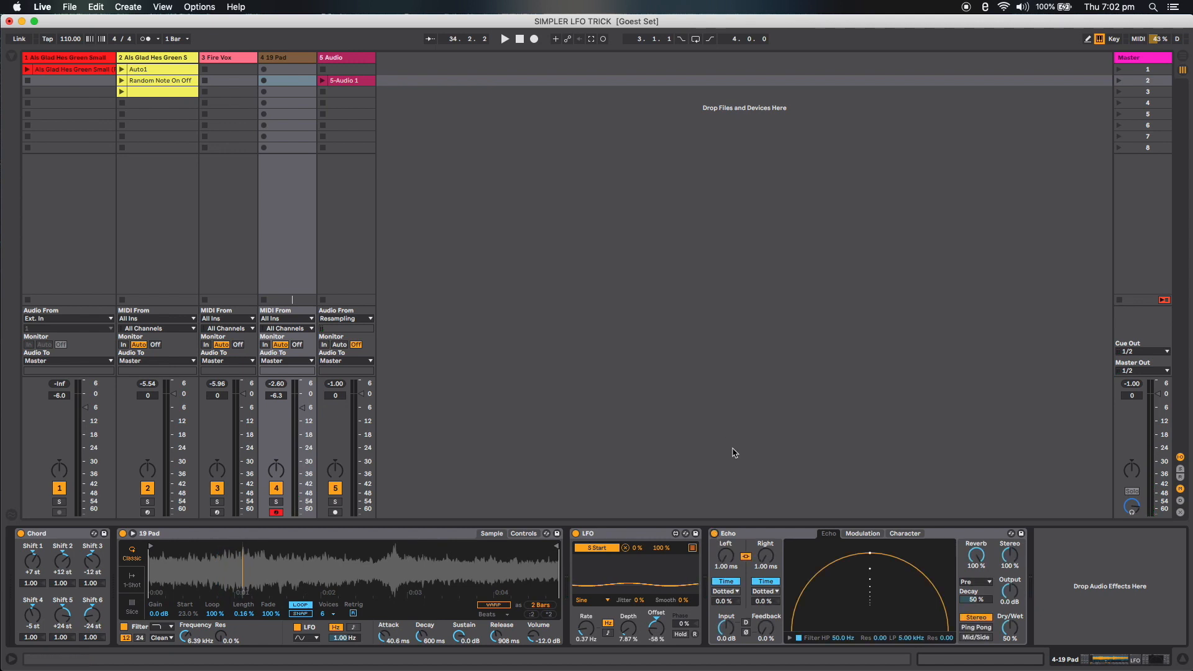
pyautogui.press('a')
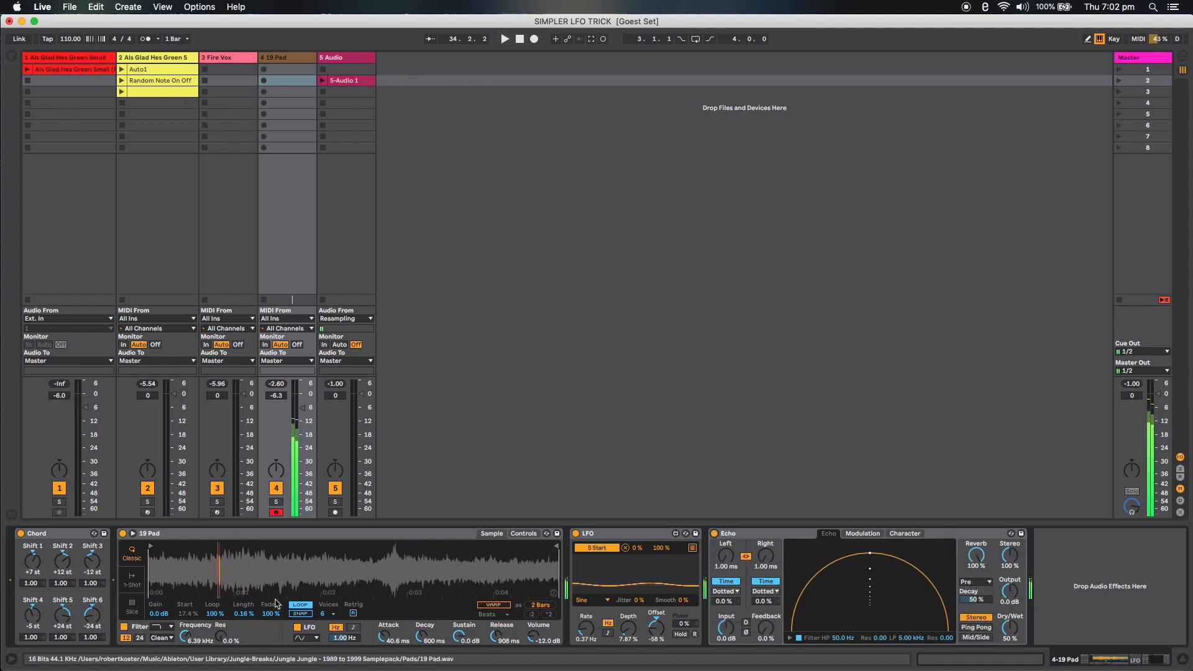
pyautogui.press('z')
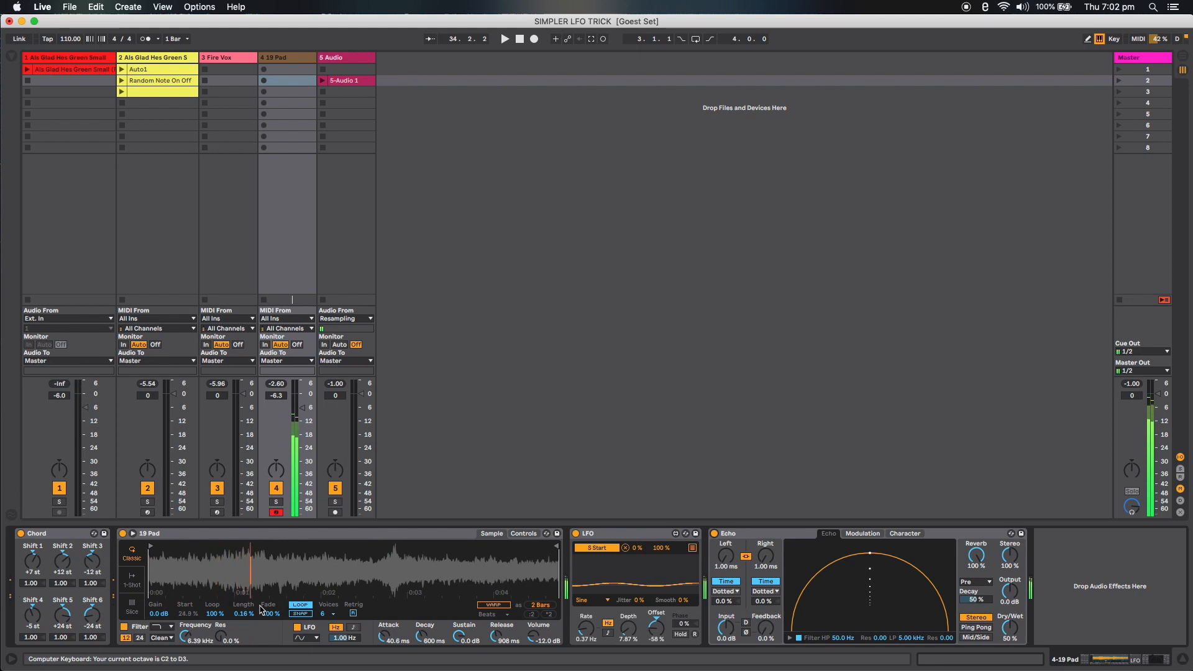
pyautogui.press('z')
pyautogui.press('z')
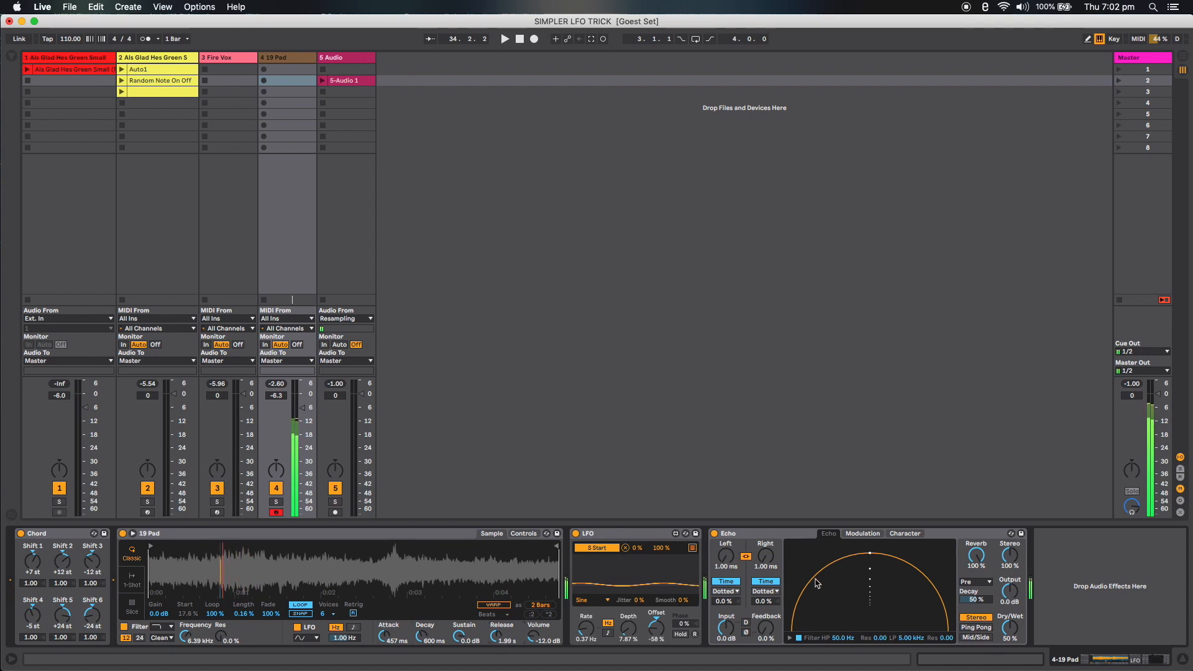
# - Adjust the pad's Echo while it plays, ending with the reverb decay at 80 % and Dry/Wet at 60 %
pyautogui.moveTo(1019, 635); pyautogui.dragTo(994, 616)
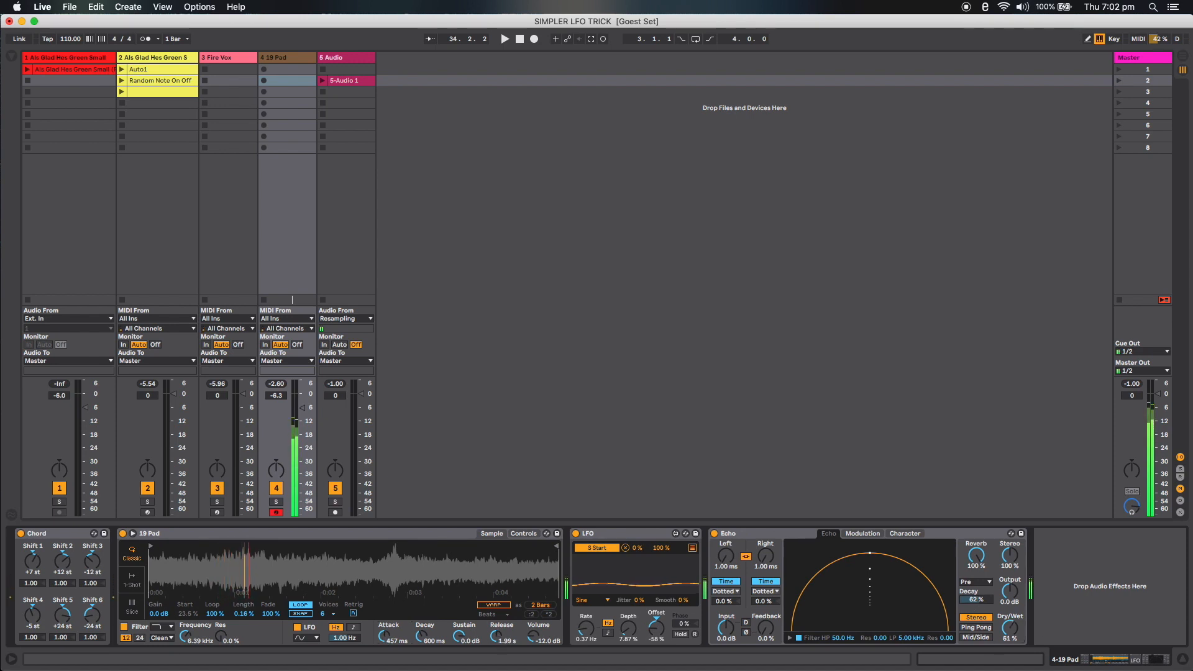
pyautogui.moveTo(1010, 629); pyautogui.dragTo(1010, 639)
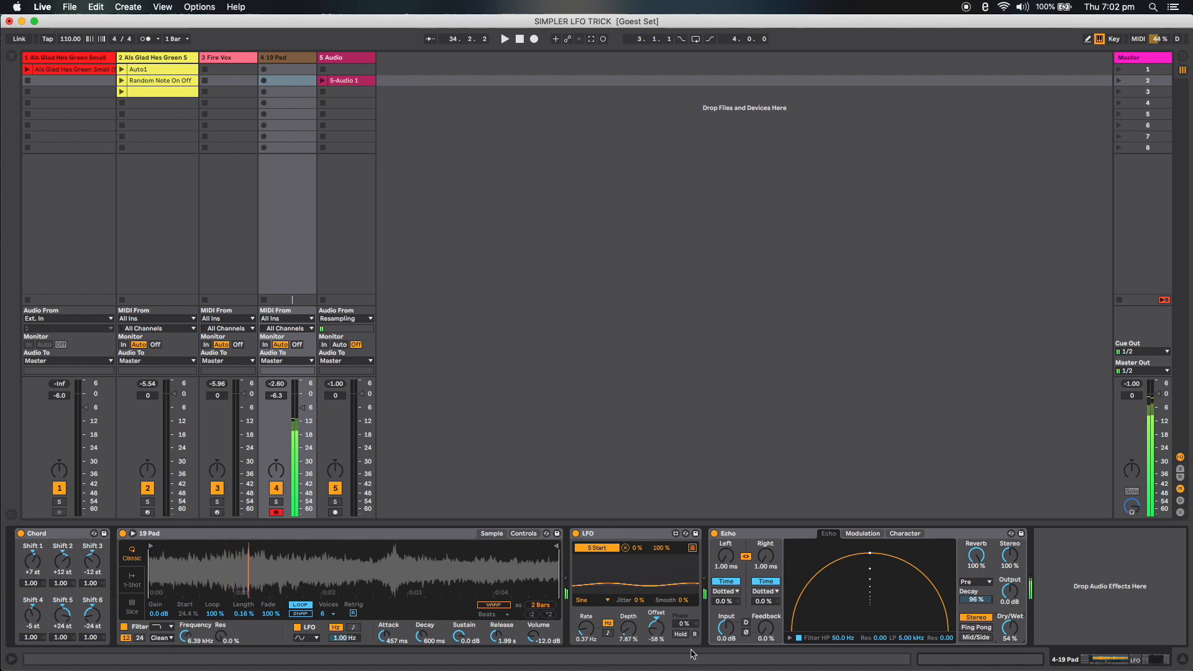
pyautogui.moveTo(981, 600); pyautogui.dragTo(1009, 622)
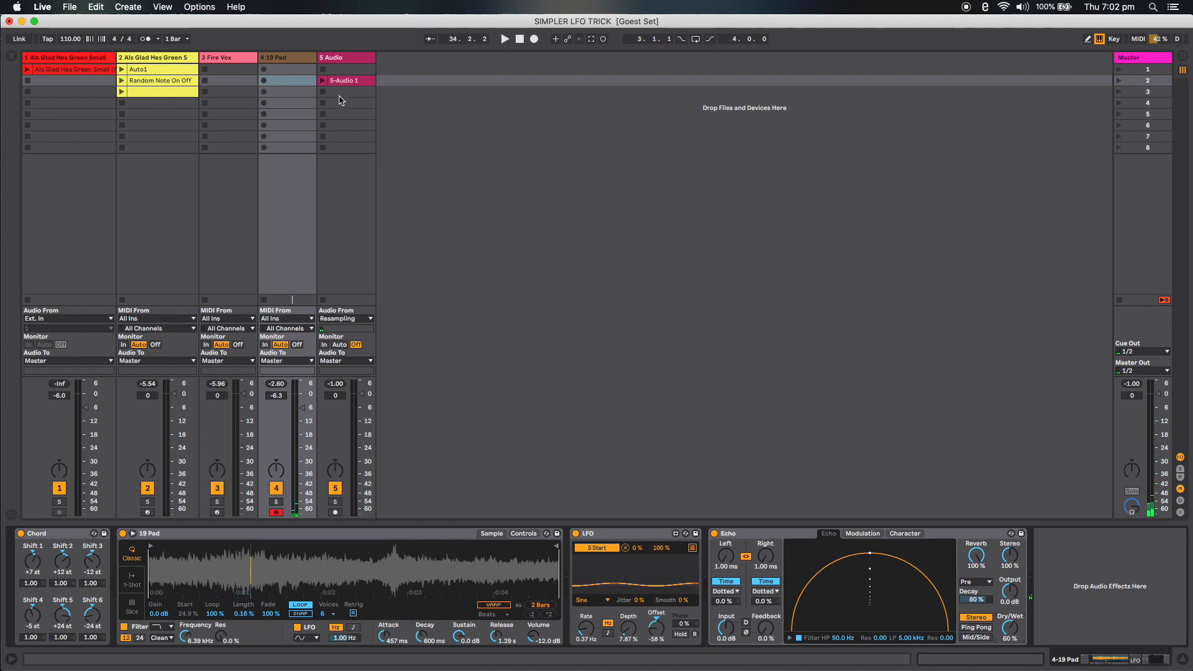
# - Group the Als Glad Hes Green Small audio track and start playback of its loop
pyautogui.click(81, 61)
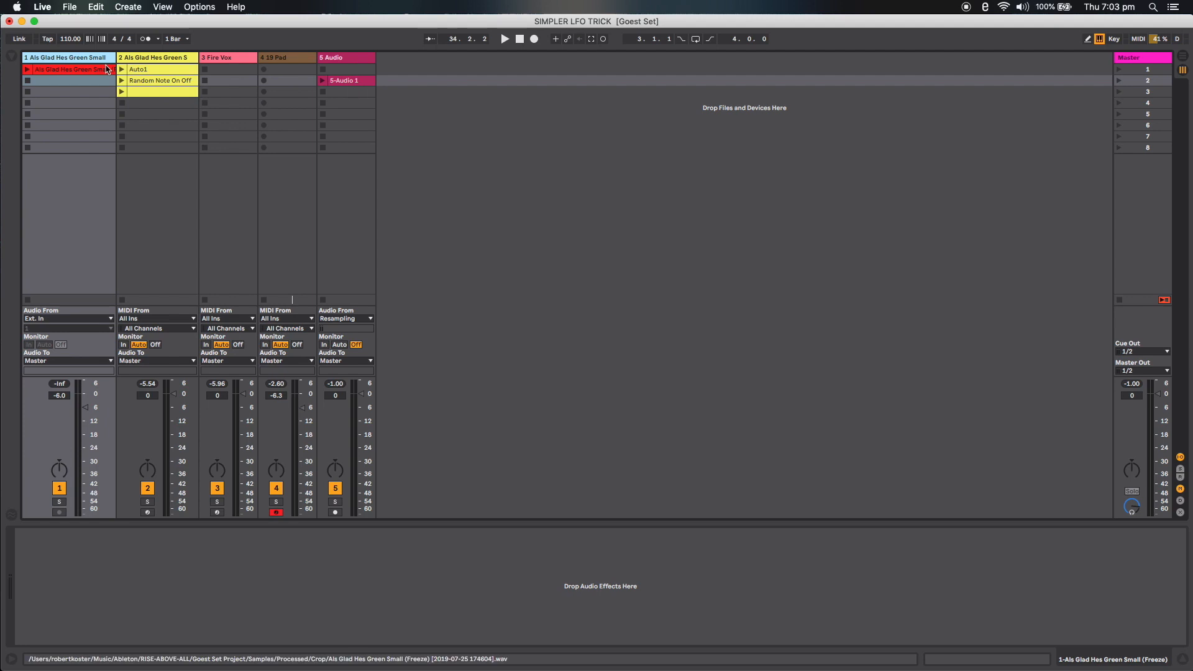
pyautogui.rightClick(82, 61)
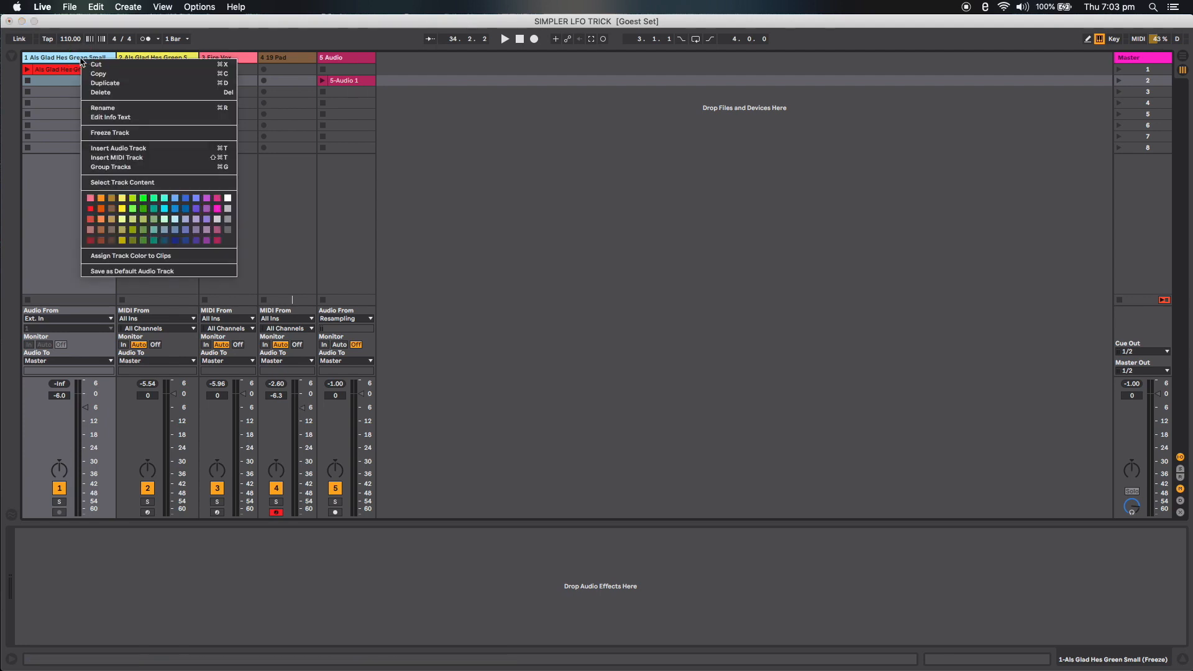
pyautogui.click(144, 165)
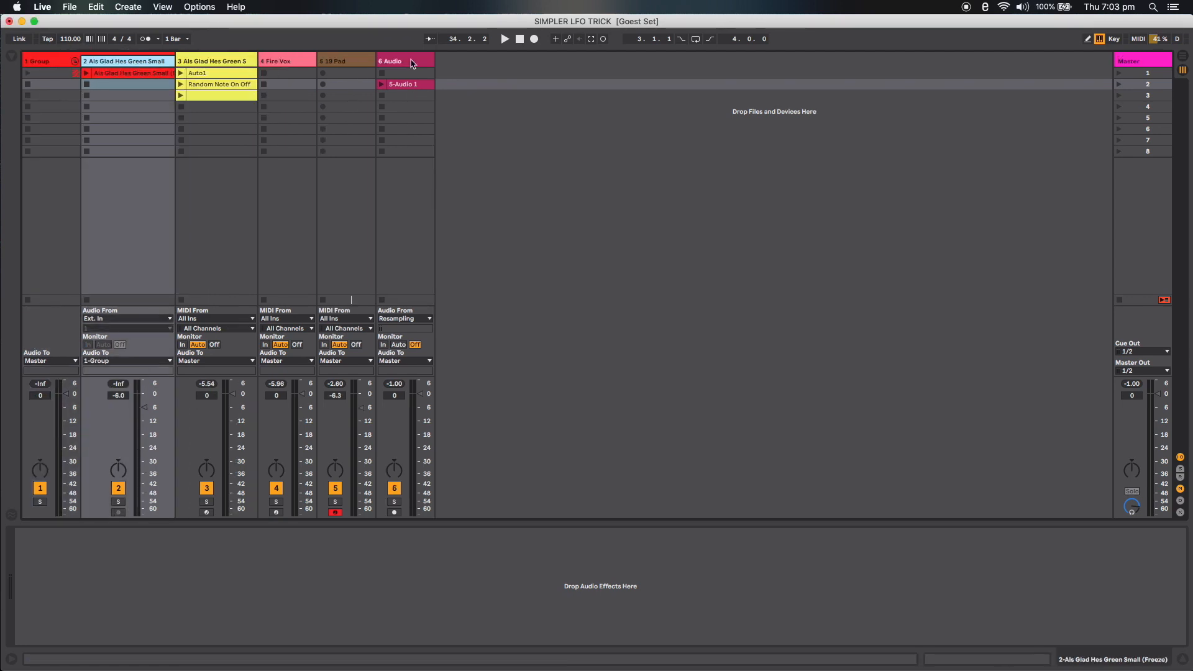
pyautogui.press('space')
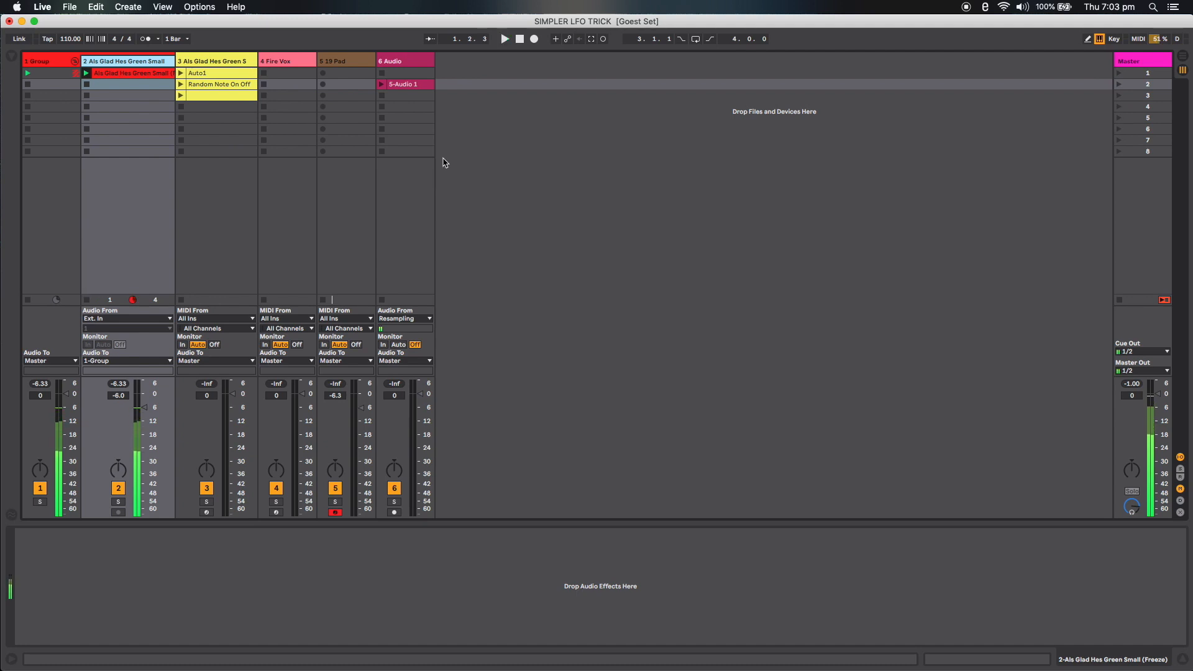
# - Move the resampled audio track into the group, put its 5-Audio 1 clip in the first scene, and launch it alongside the loop
pyautogui.click(410, 79)
pyautogui.moveTo(172, 61); pyautogui.dragTo(115, 73)
pyautogui.click(126, 86)
pyautogui.doubleClick(108, 73)
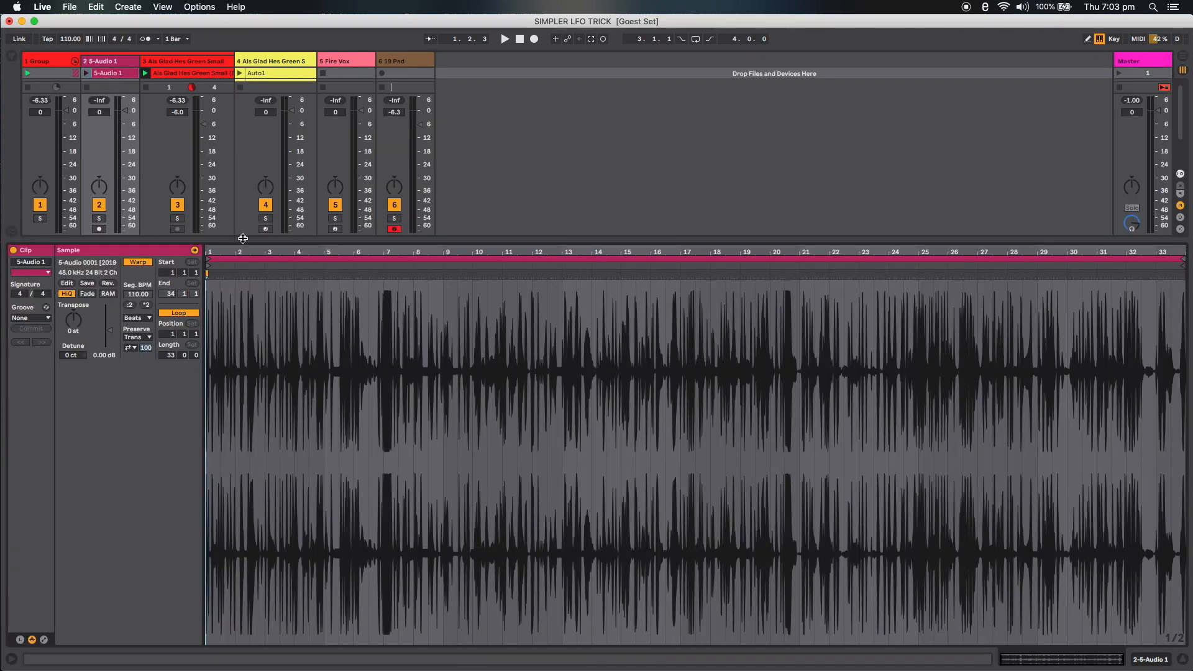
pyautogui.click(446, 398)
pyautogui.click(224, 238)
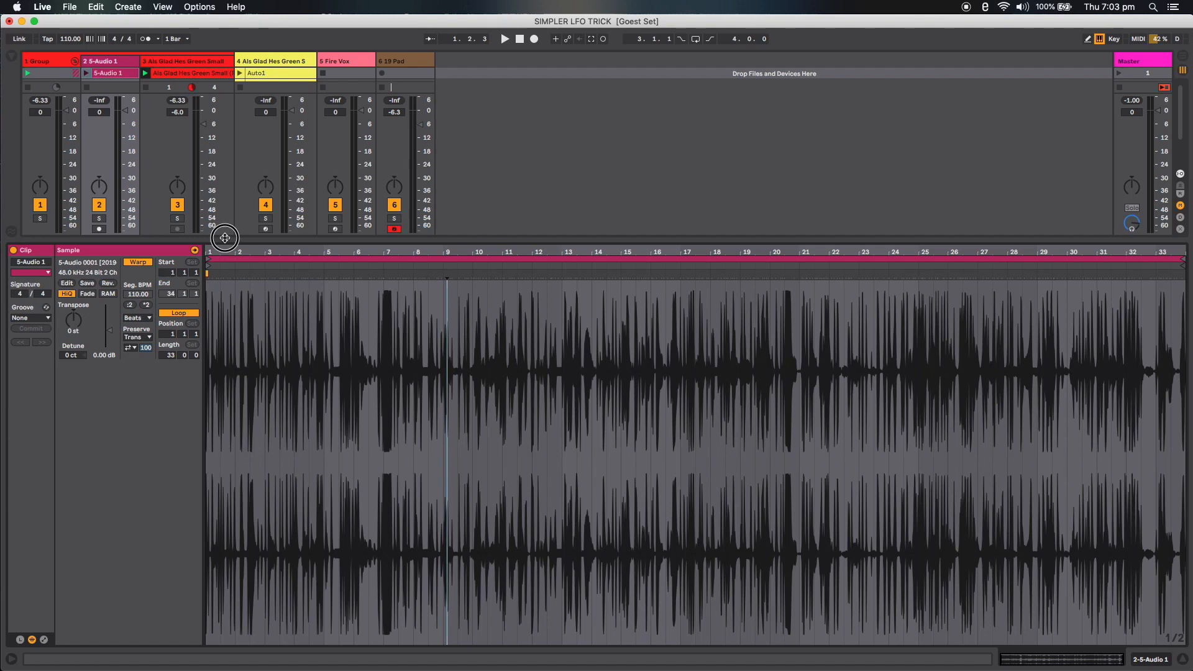
pyautogui.click(86, 73)
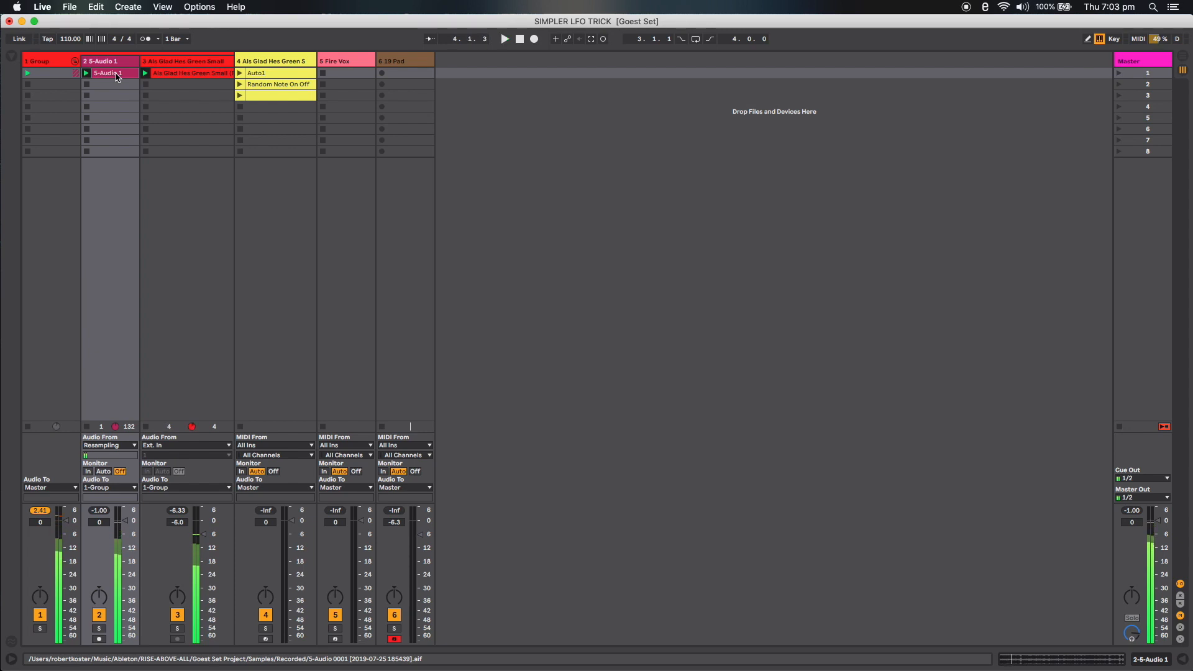
# - Stop playback and quantize the audio of the 5-Audio 1 clip over its whole length
pyautogui.doubleClick(117, 76)
pyautogui.click(452, 471)
pyautogui.press('space')
pyautogui.click(467, 462)
pyautogui.click(444, 437)
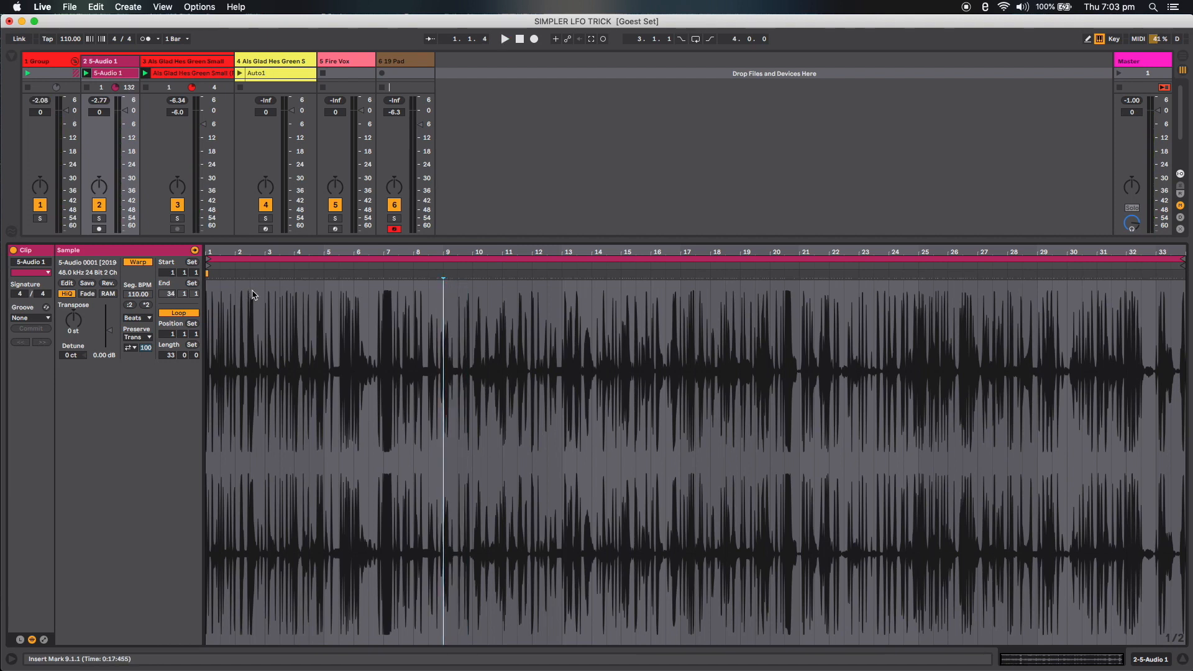
pyautogui.rightClick(250, 290)
pyautogui.click(278, 348)
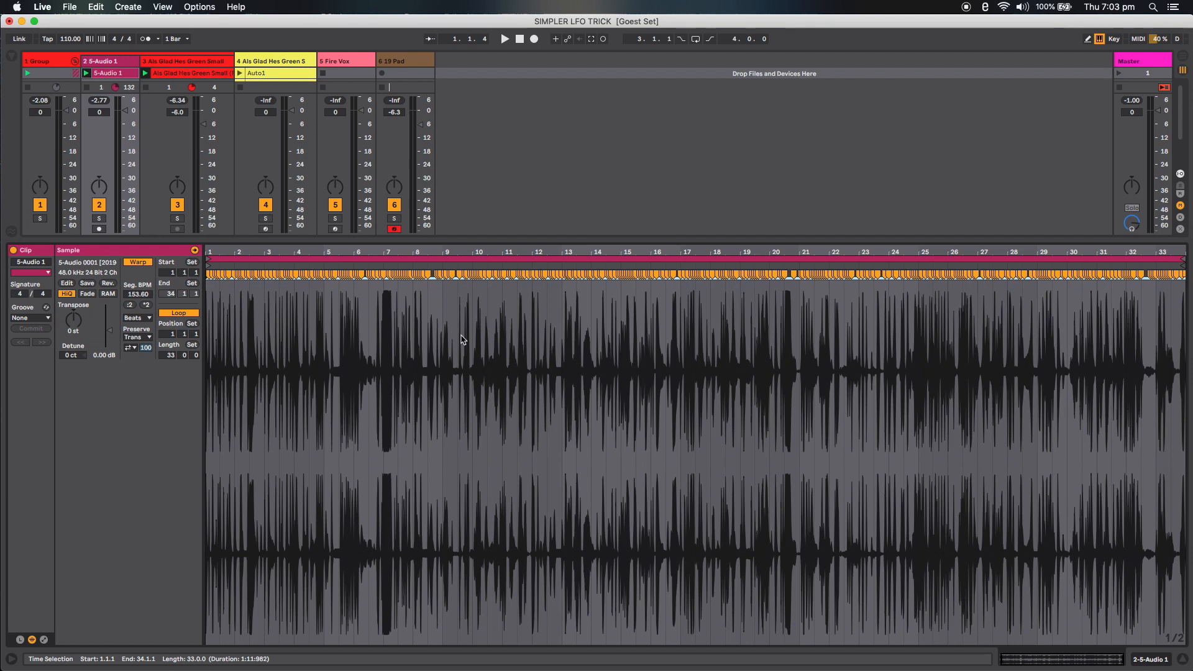
# - Turn off transient looping in the 5-Audio 1 clip's Beats warp settings, set the transient envelope to 75, and play the result
pyautogui.press('space')
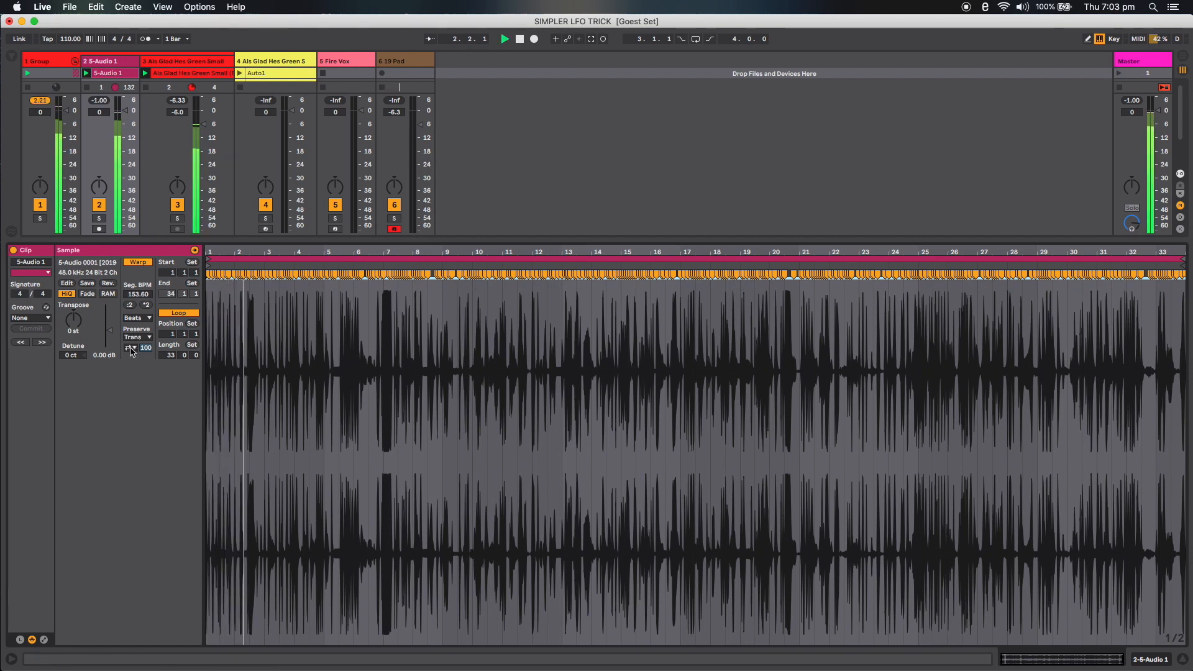
pyautogui.click(131, 349)
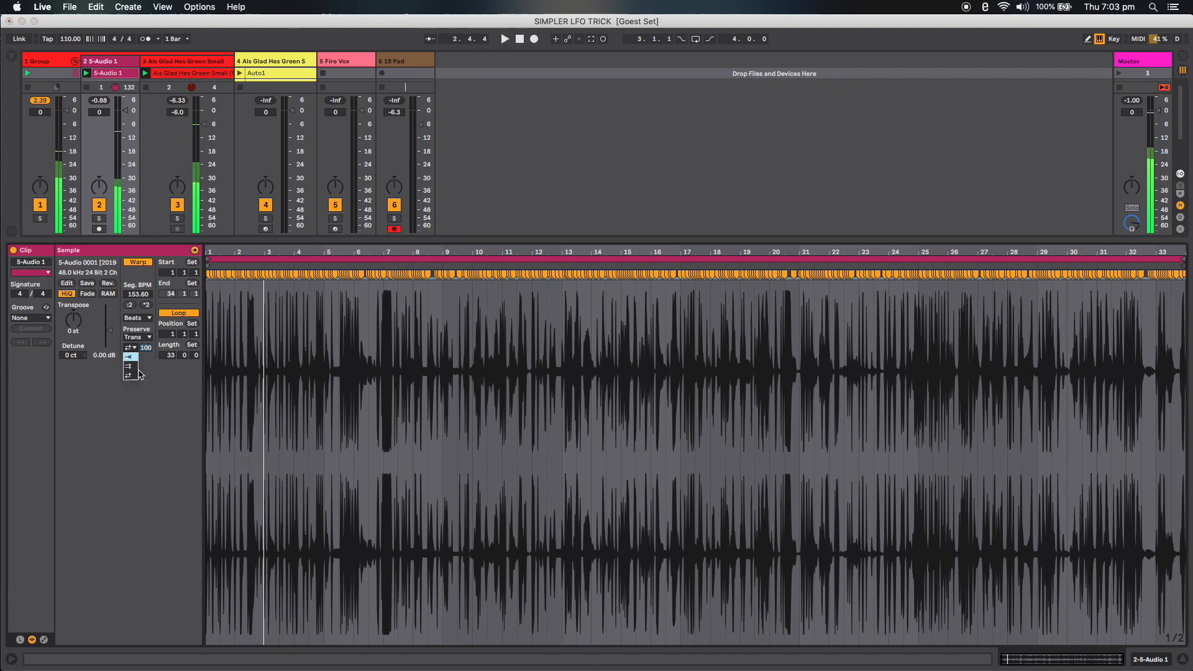
pyautogui.click(134, 358)
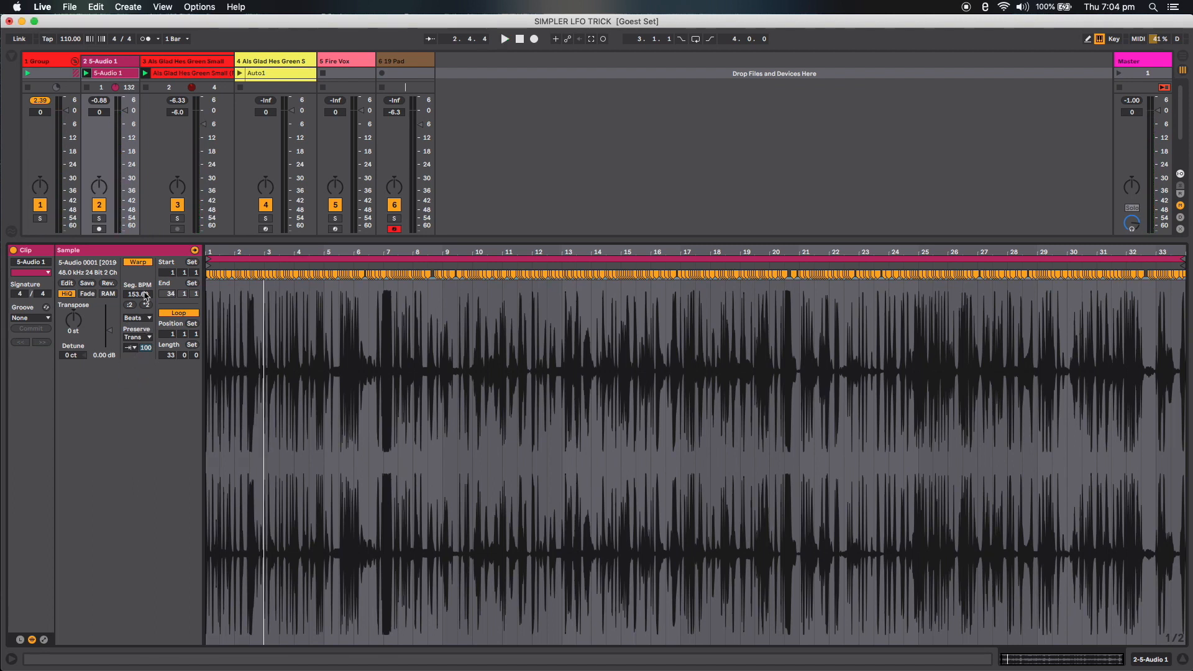
pyautogui.moveTo(148, 349); pyautogui.dragTo(146, 349)
pyautogui.press('space')
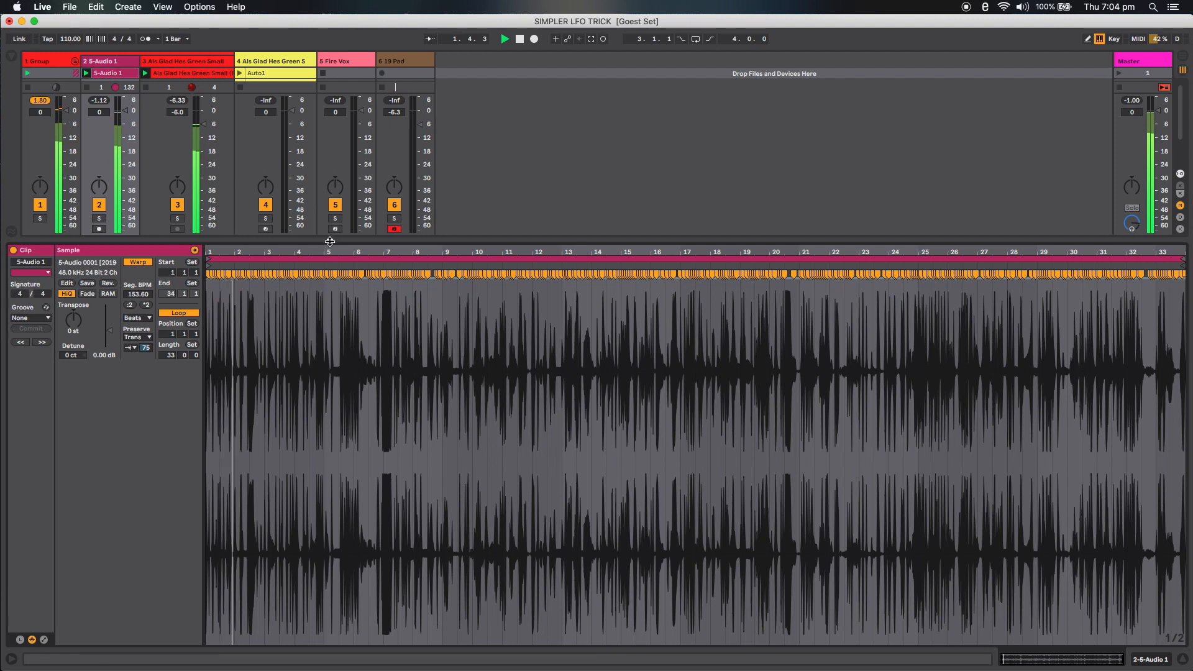
# - Lower the 5-Audio 1 track's volume to -6 dB and restart playback
pyautogui.doubleClick(330, 241)
pyautogui.moveTo(127, 525); pyautogui.dragTo(127, 536)
pyautogui.press('space')
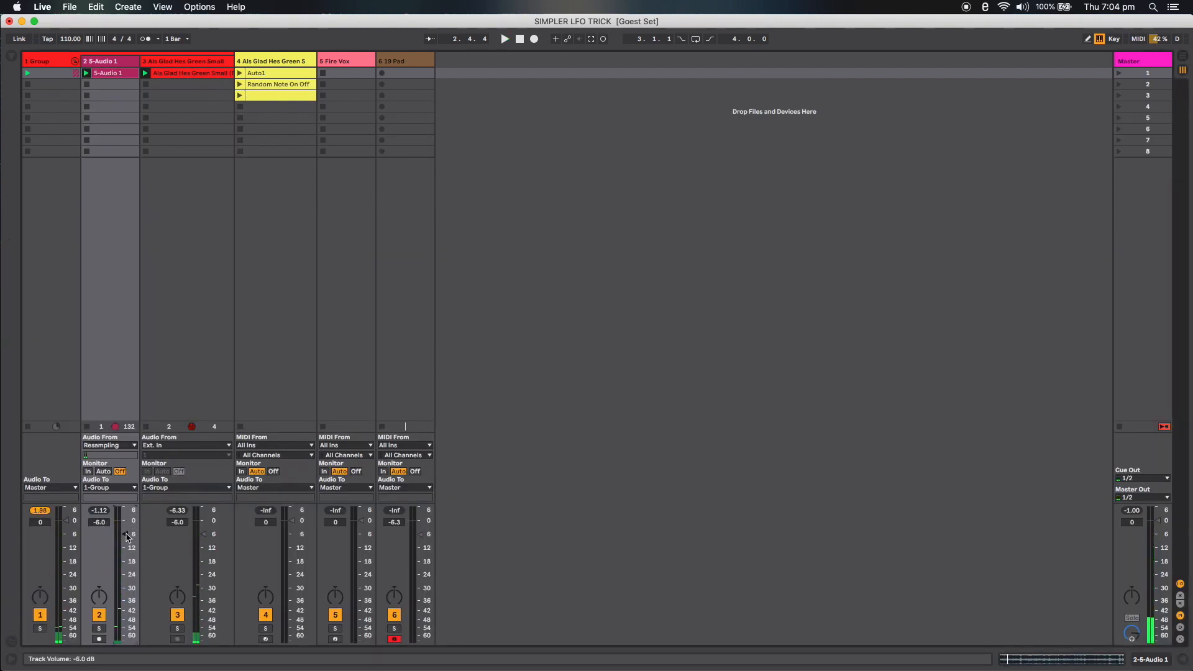
pyautogui.press('space')
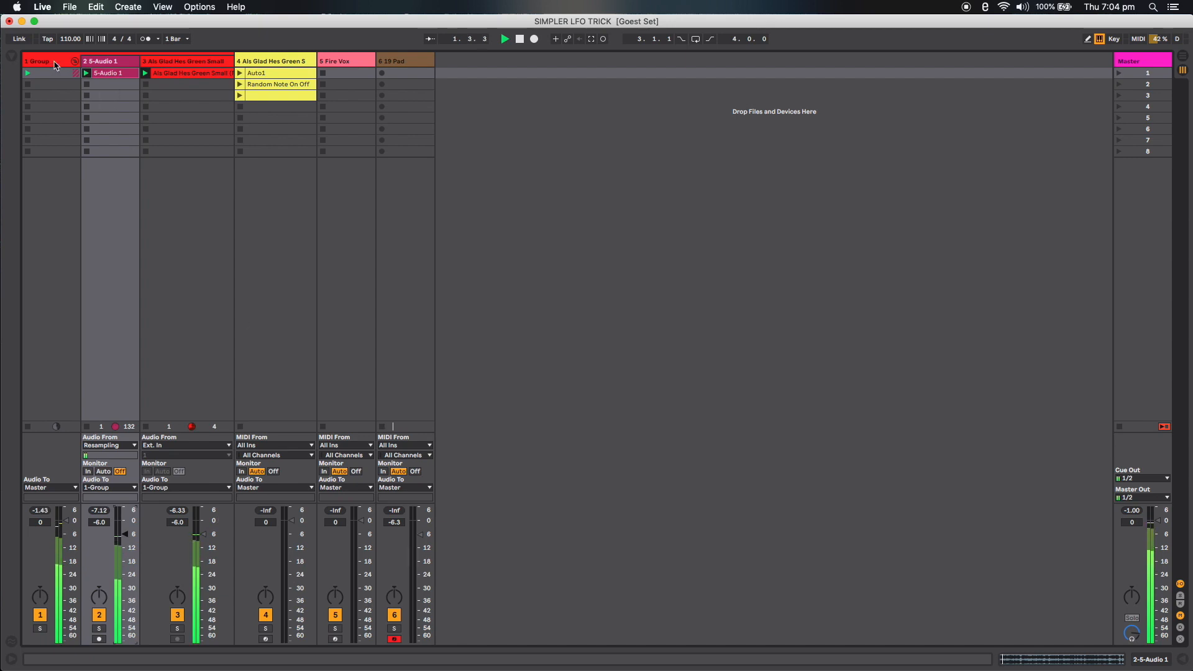
# - Listen to the grouped tracks, examine the 5-Audio 1 clip's waveform during playback, and stop
pyautogui.click(55, 64)
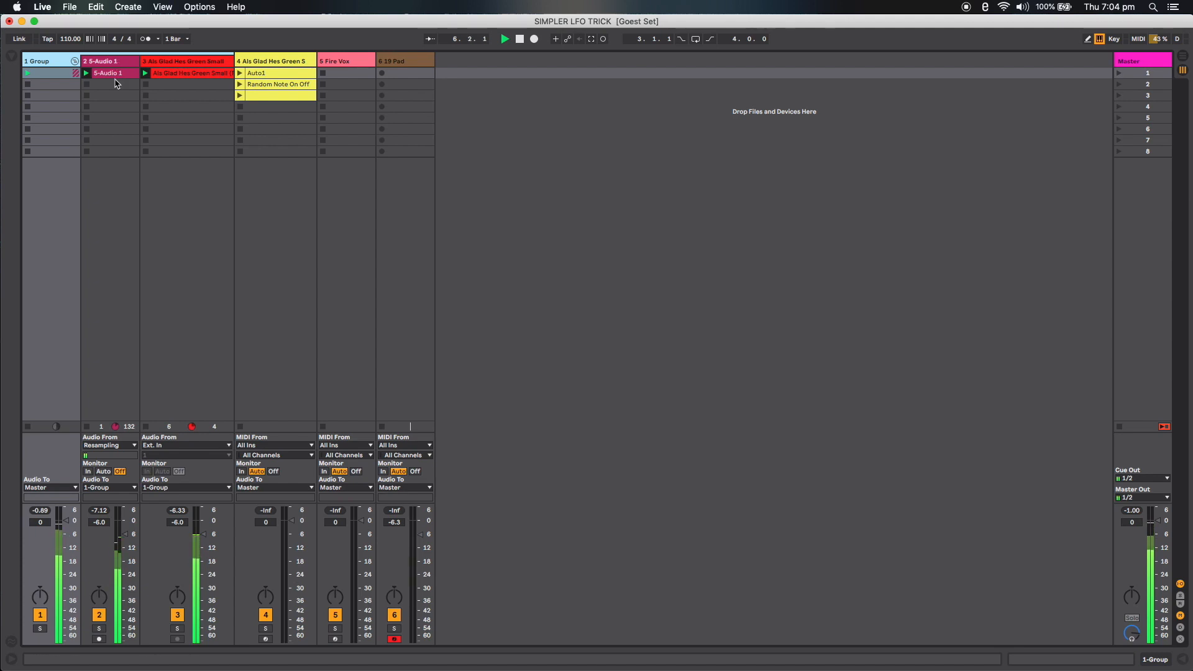
pyautogui.click(116, 74)
pyautogui.doubleClick(117, 74)
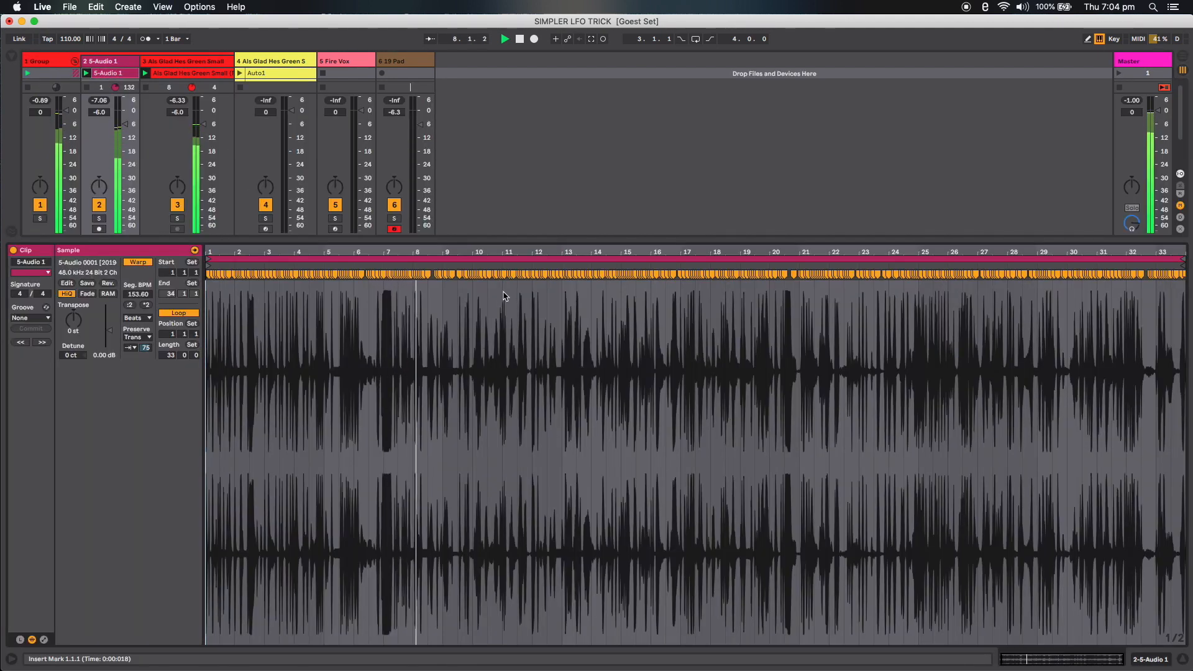
pyautogui.press('space')
pyautogui.moveTo(487, 242); pyautogui.dragTo(487, 649)
# - Add a Limiter to the 5-Audio 1 track, return the track volume to 0 dB, and set the limiter gain to 1.10 dB
pyautogui.doubleClick(101, 61)
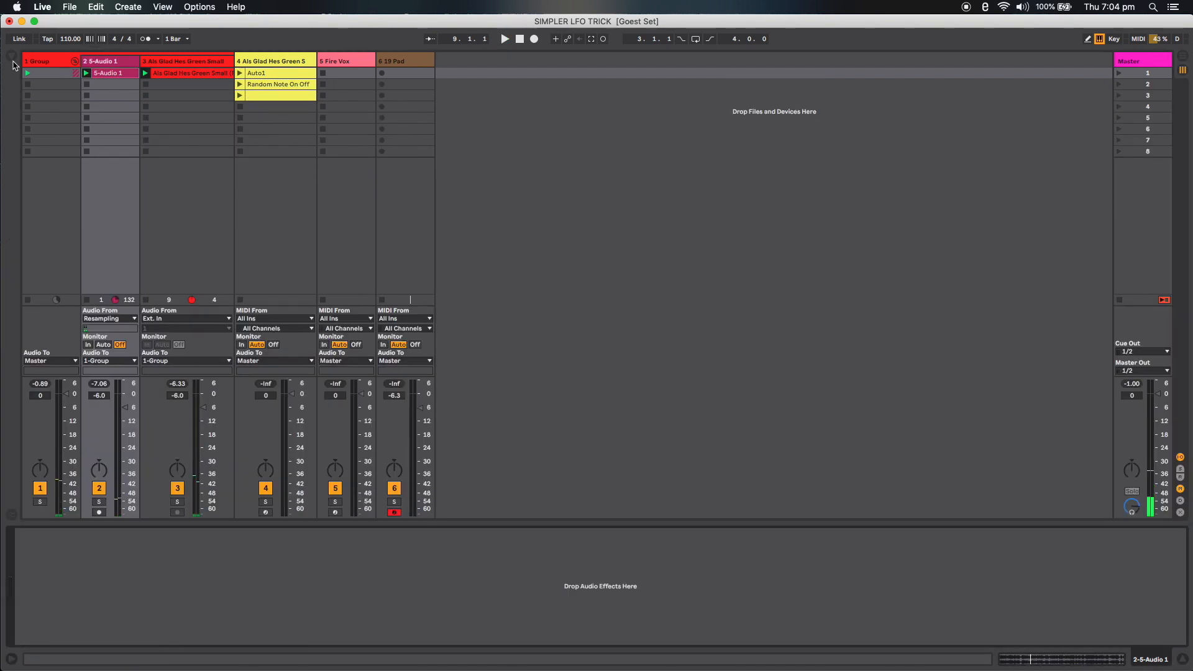
pyautogui.click(11, 57)
pyautogui.click(46, 202)
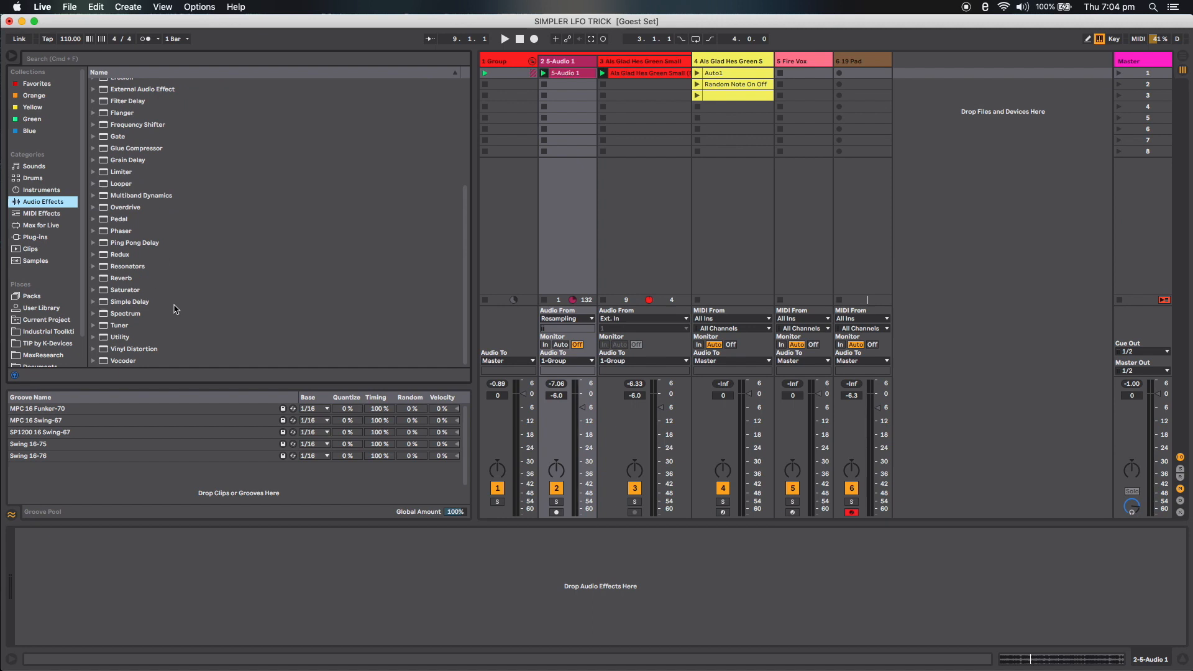
pyautogui.moveTo(124, 172); pyautogui.dragTo(78, 568)
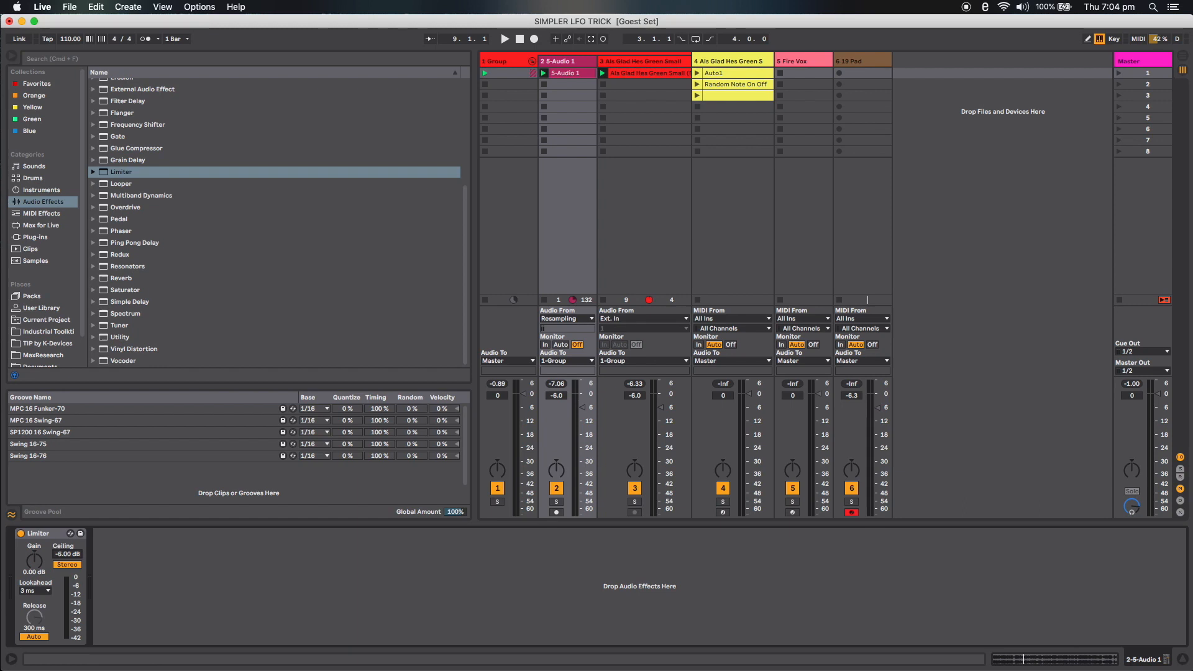
pyautogui.moveTo(34, 560); pyautogui.dragTo(34, 547)
pyautogui.press('space')
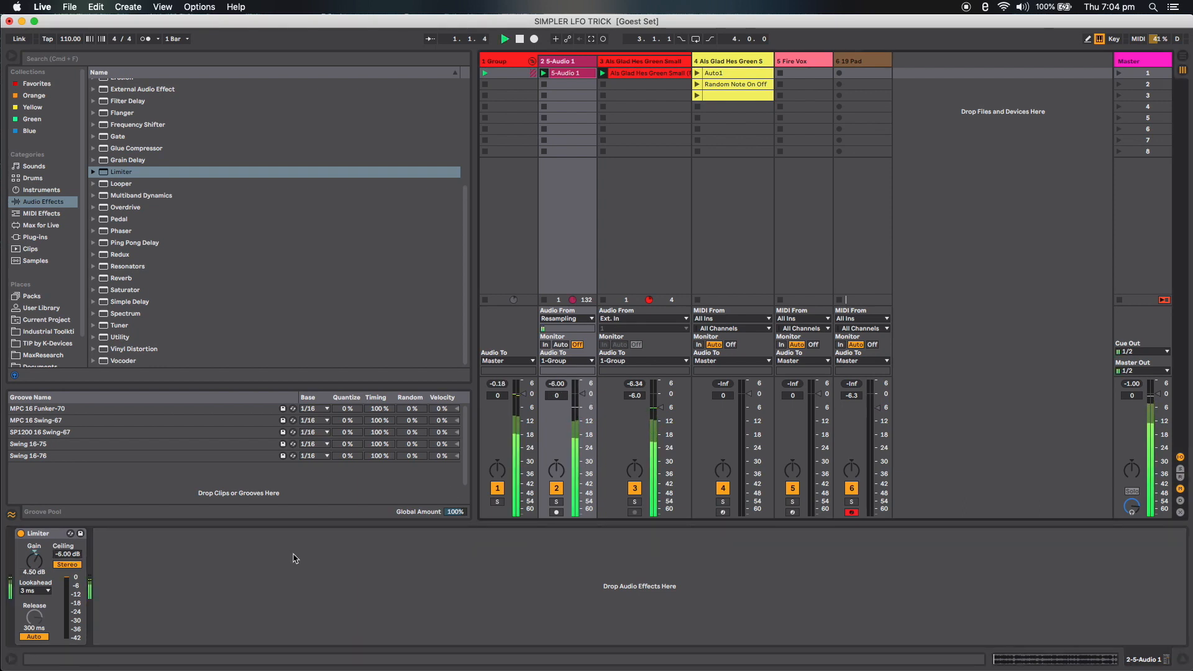
pyautogui.moveTo(34, 560); pyautogui.dragTo(34, 576)
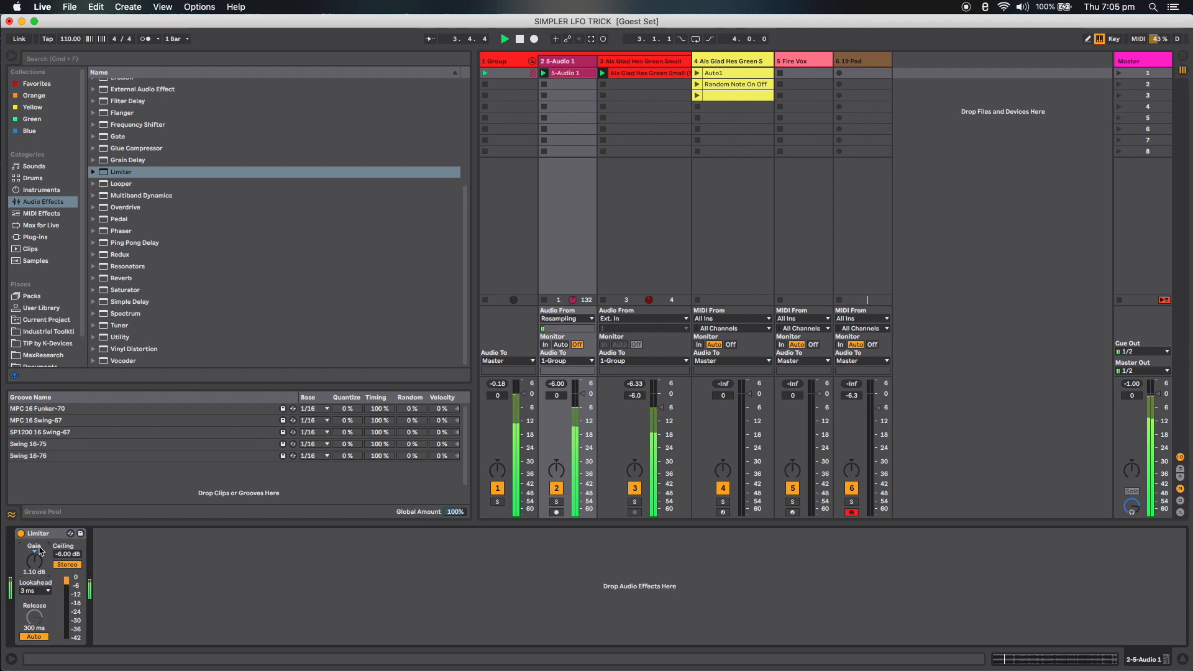
# - Add EQ Eight after the Limiter on 5-Audio 1 and another EQ Eight to the Als Glad Hes Green Small track
pyautogui.click(13, 56)
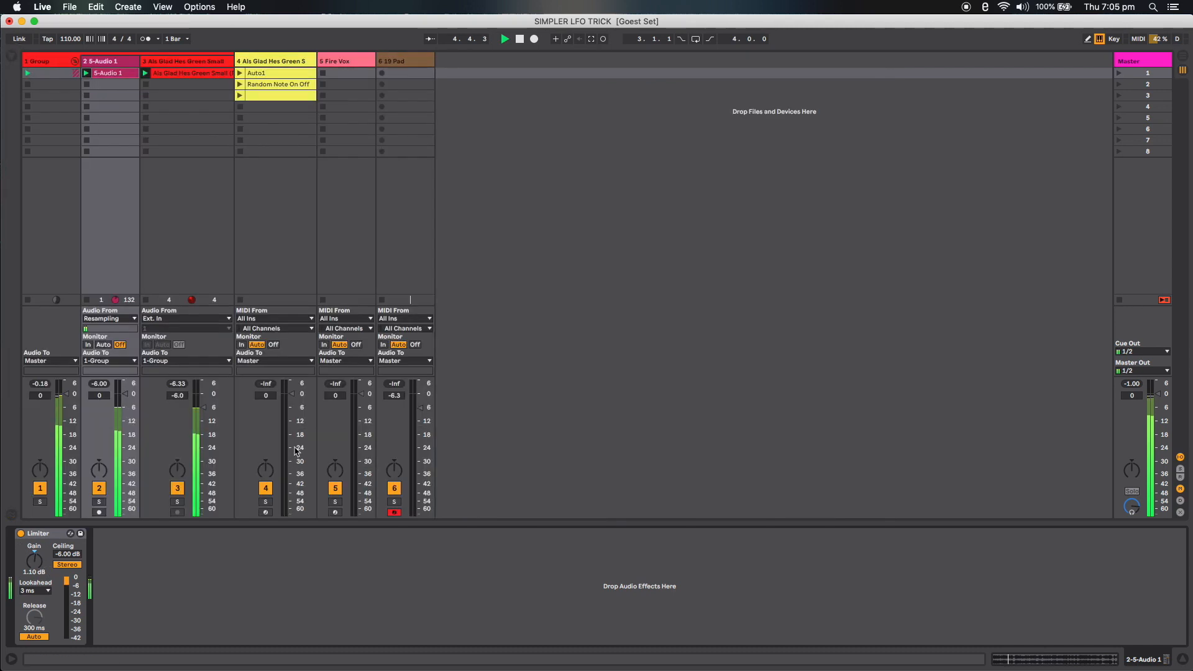
pyautogui.click(13, 56)
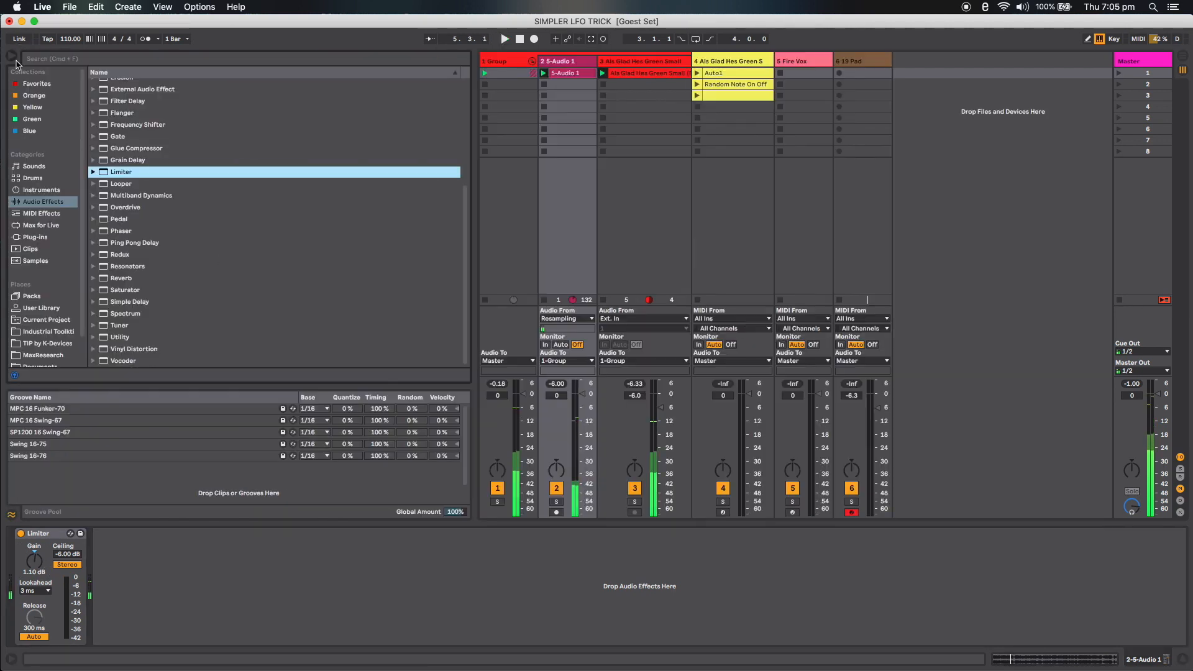
pyautogui.scroll(5, 143, 205)
pyautogui.moveTo(114, 197); pyautogui.dragTo(196, 580)
pyautogui.press('space')
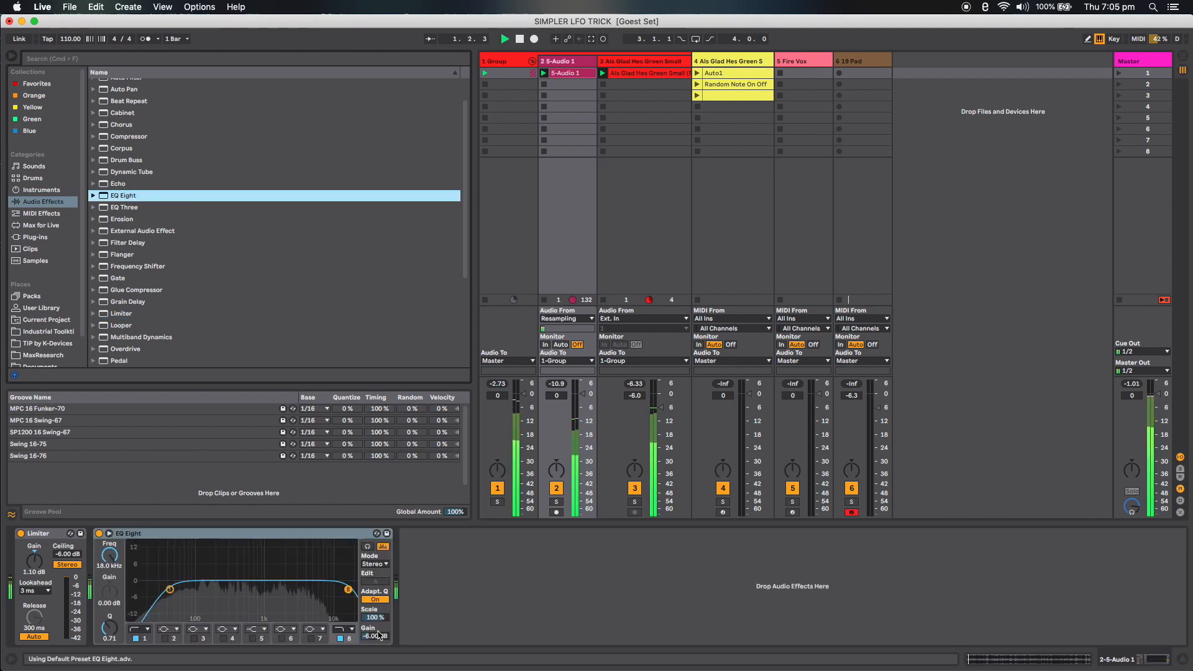
pyautogui.click(634, 64)
pyautogui.moveTo(124, 195); pyautogui.dragTo(230, 571)
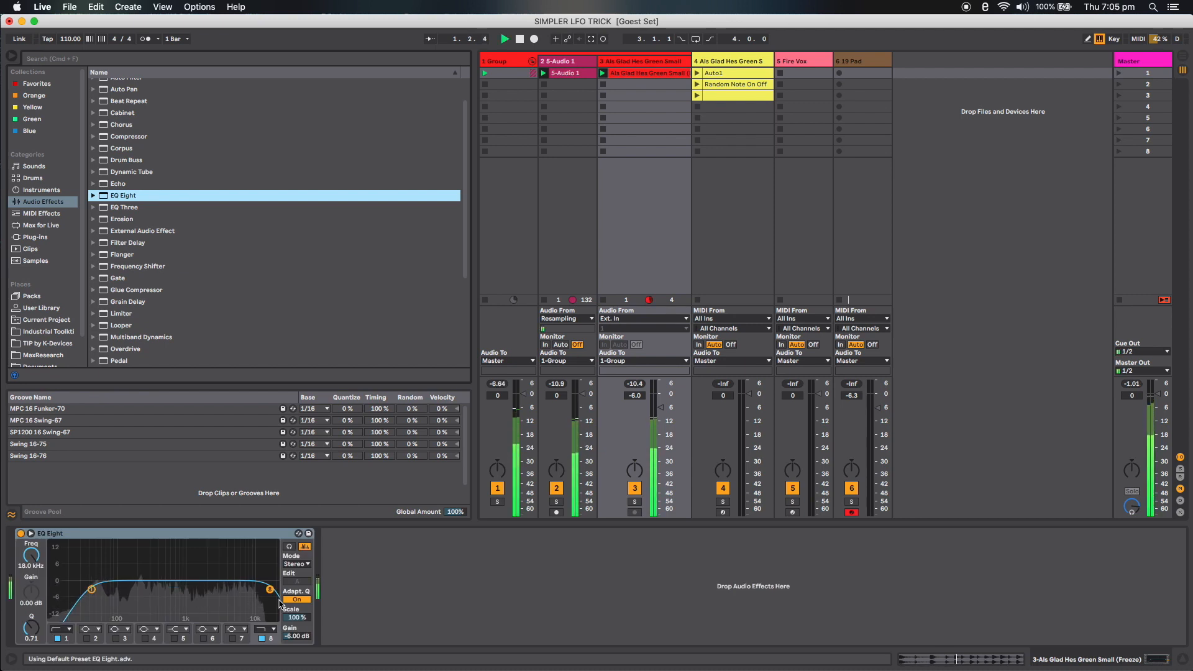
# - Set the 5-Audio 1 volume to -4 dB, add GMaudio Dvolve Drumatix (aafup2test-0.1) to the group track, and play
pyautogui.click(506, 73)
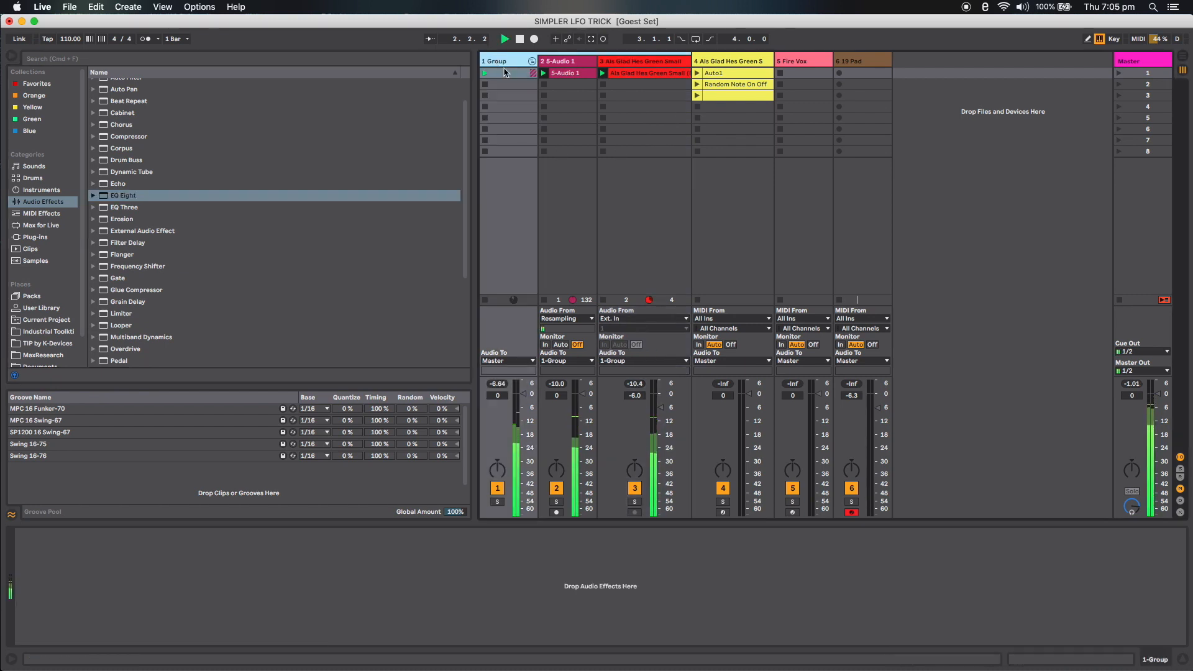
pyautogui.moveTo(556, 395); pyautogui.dragTo(556, 414)
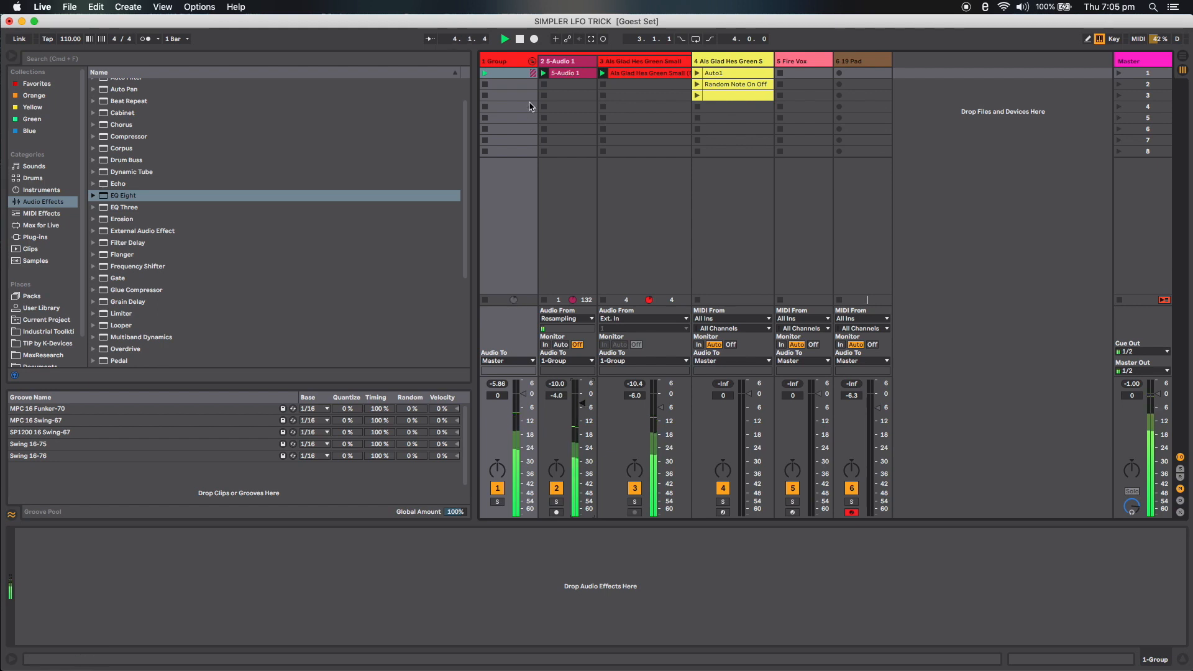
pyautogui.click(41, 225)
pyautogui.scroll(-10, 178, 184)
pyautogui.scroll(-8, 180, 192)
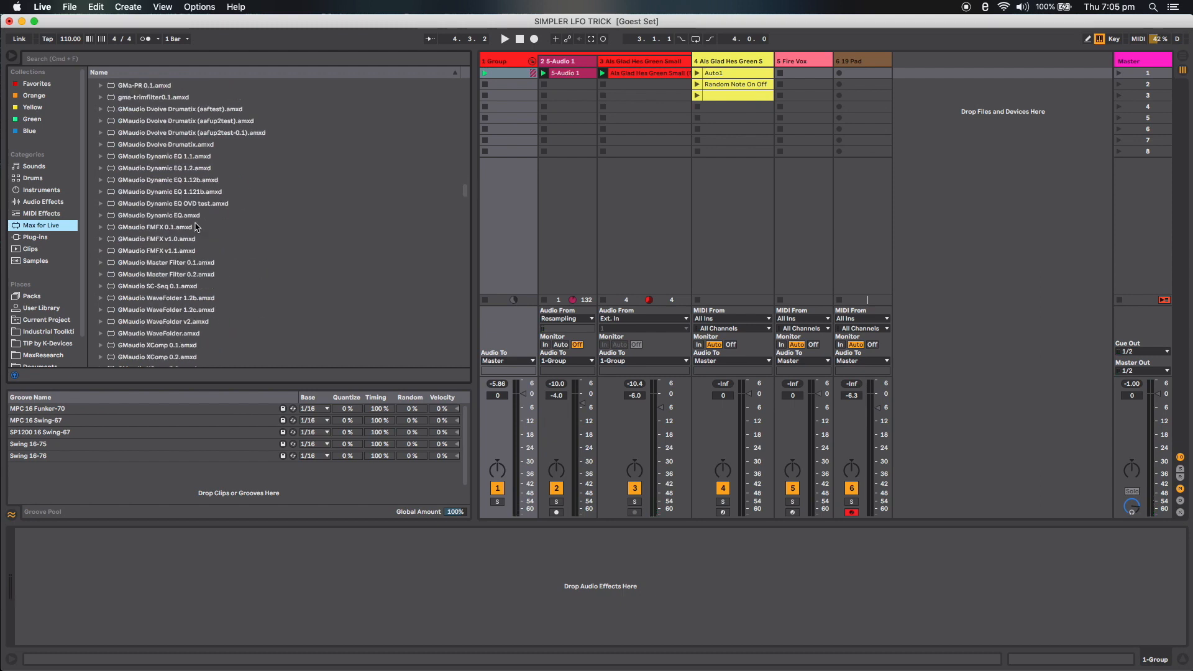
pyautogui.doubleClick(210, 132)
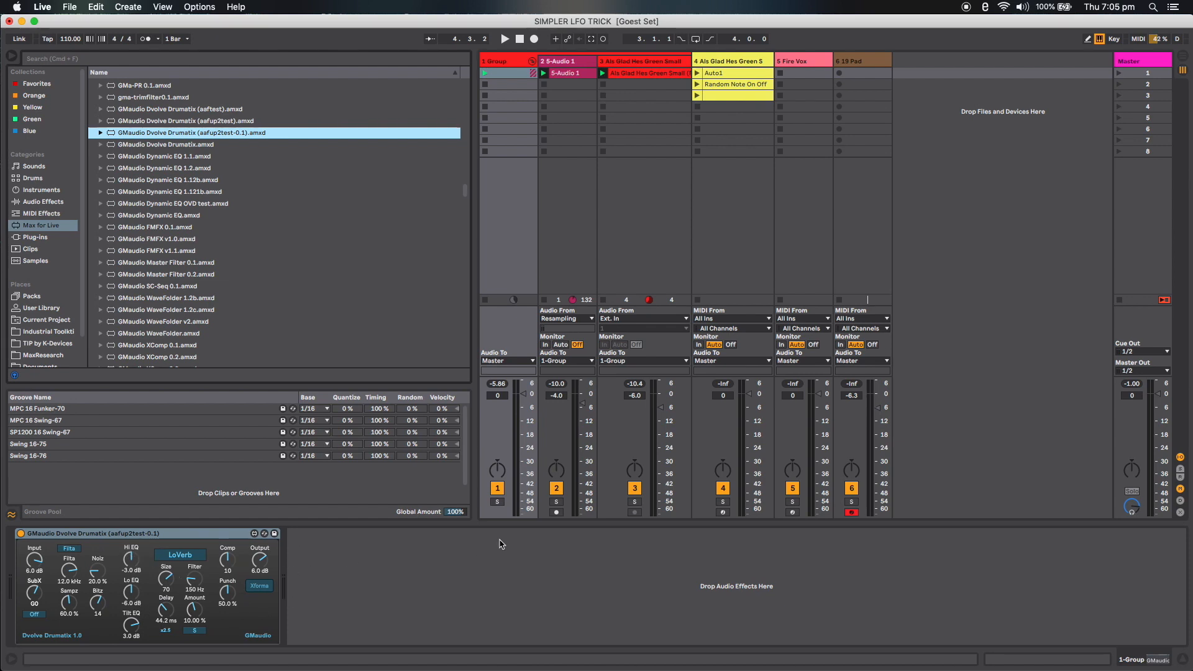
pyautogui.press('space')
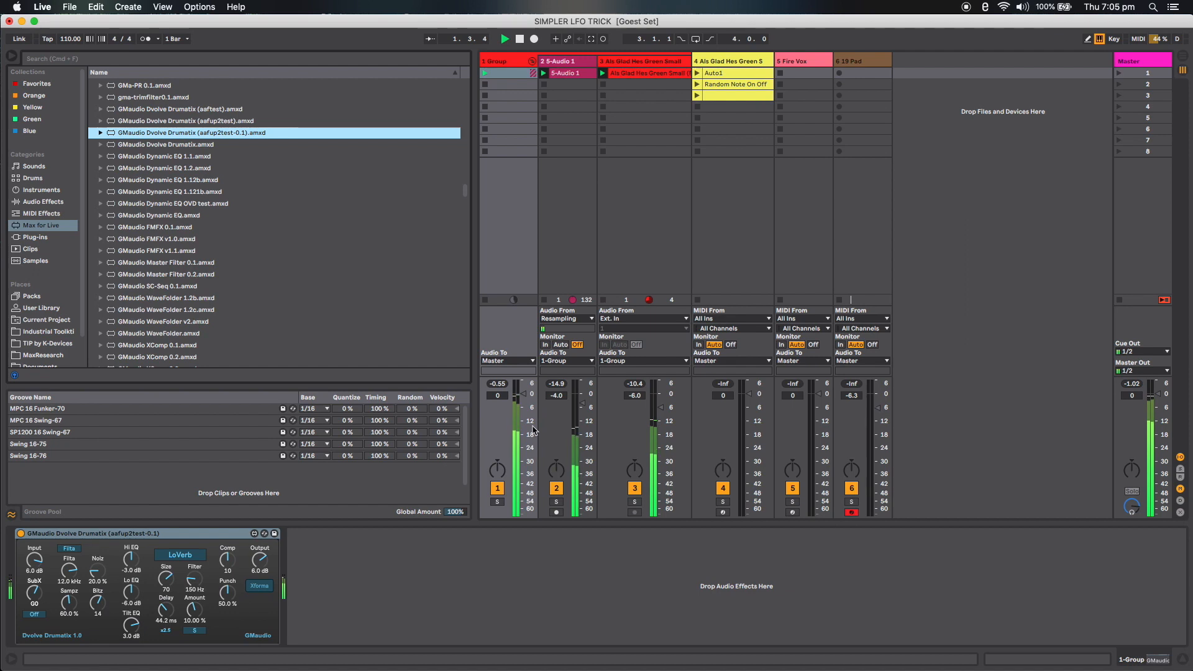
# - Set the Dvolve Drumatix input to 0 dB, enable Xfrms, reduce the LoVerb Amount to 5.16 %, and compare with the device bypassed
pyautogui.press('super+alt+b')
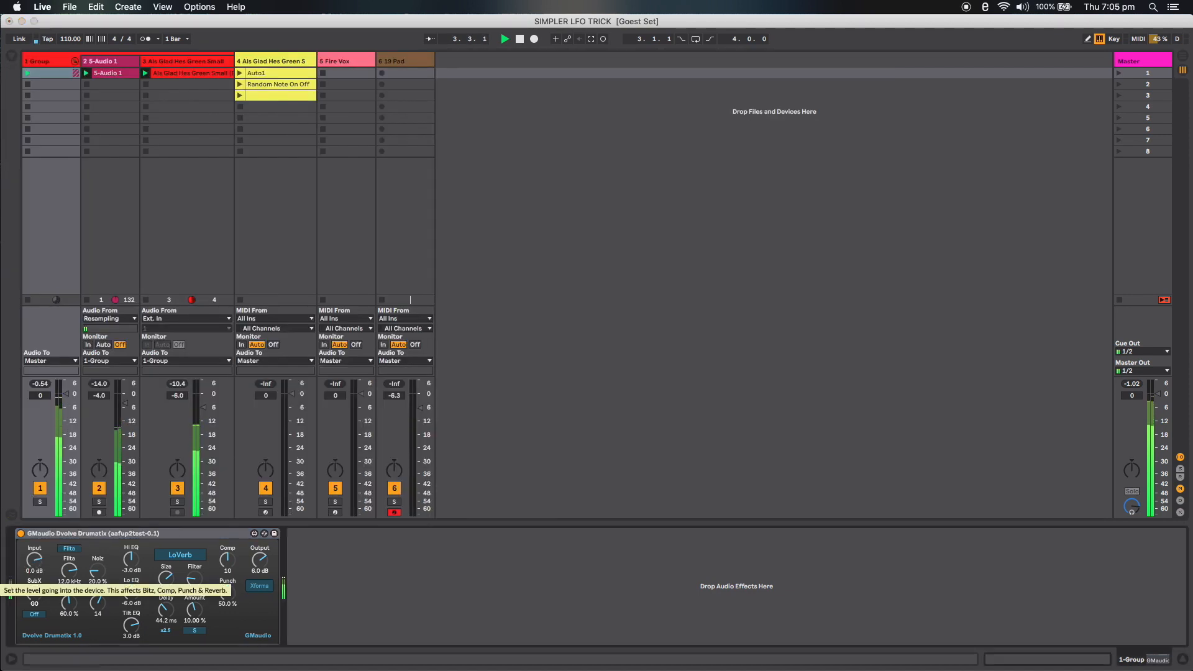
pyautogui.click(257, 587)
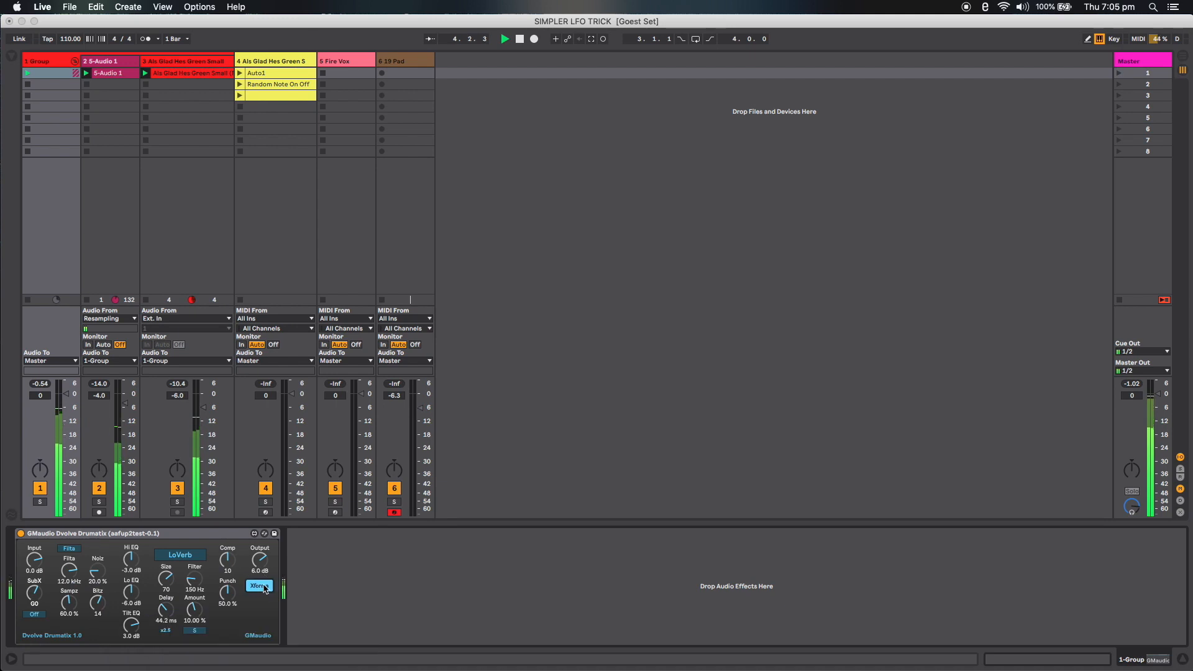
pyautogui.moveTo(194, 610); pyautogui.dragTo(197, 625)
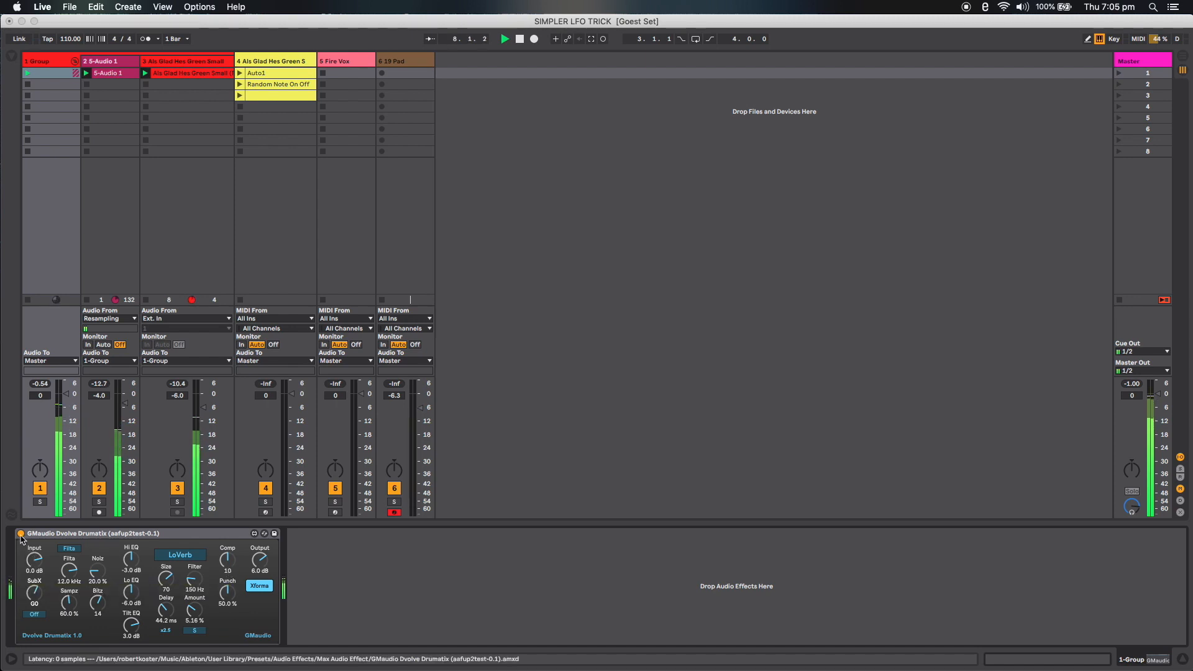
pyautogui.click(21, 534)
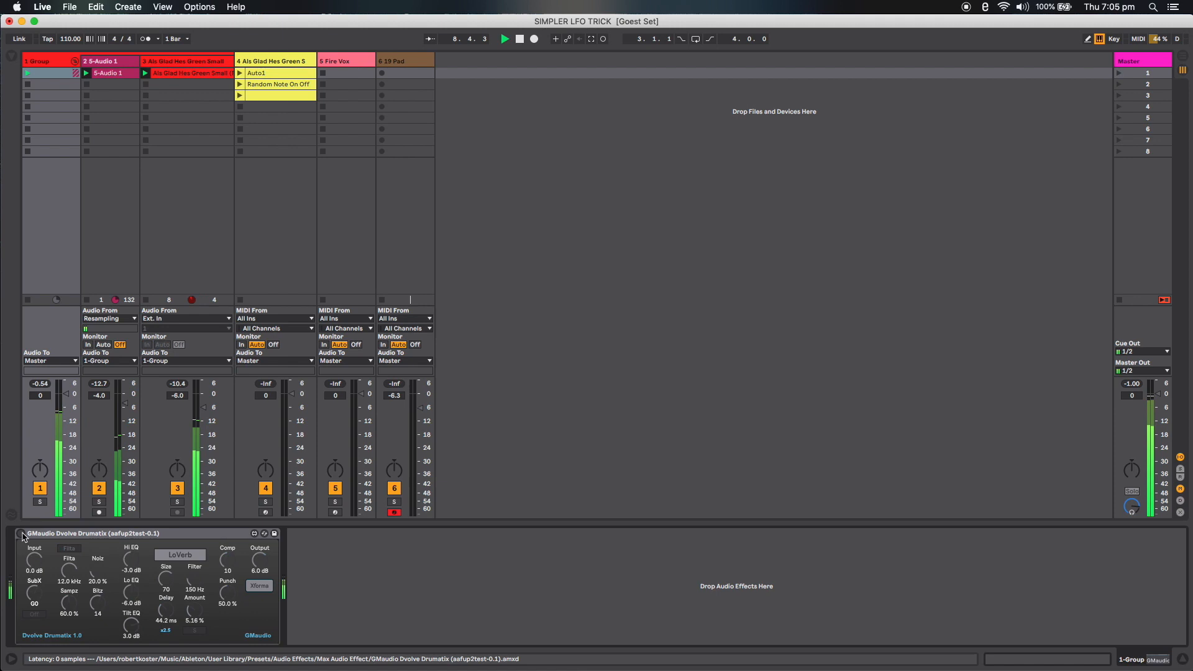
pyautogui.click(21, 533)
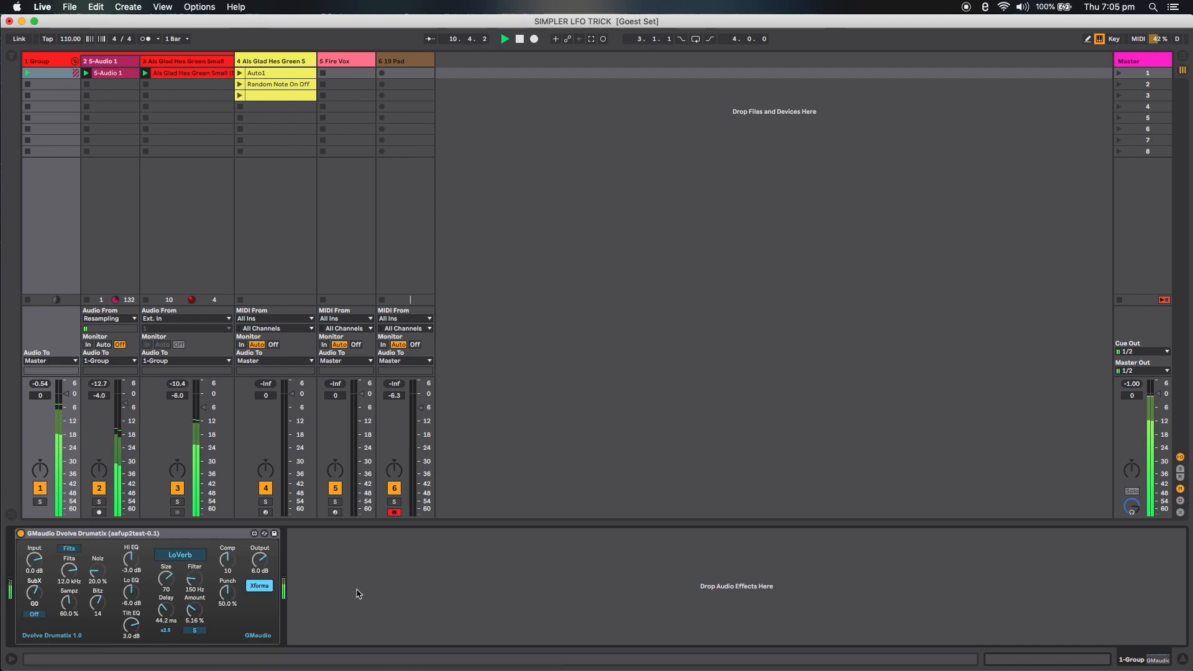
# - Set the Dvolve Drumatix input to 6 dB and lower the group track's volume to -5.5 dB
pyautogui.moveTo(39, 568); pyautogui.dragTo(50, 569)
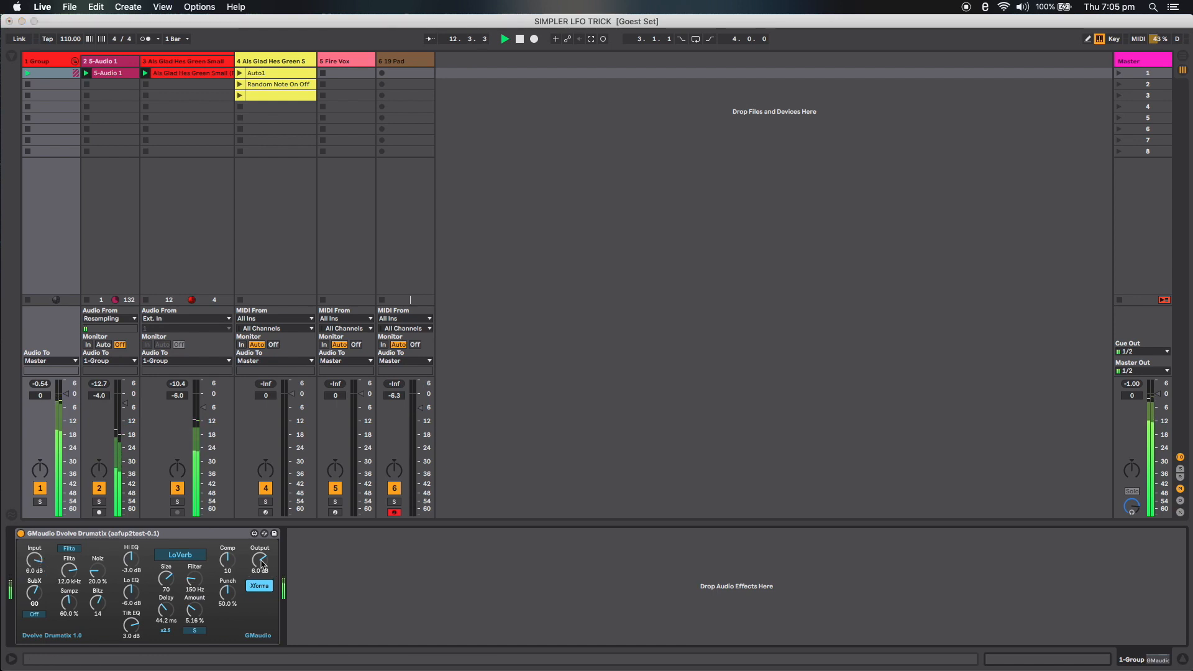
pyautogui.moveTo(261, 564)
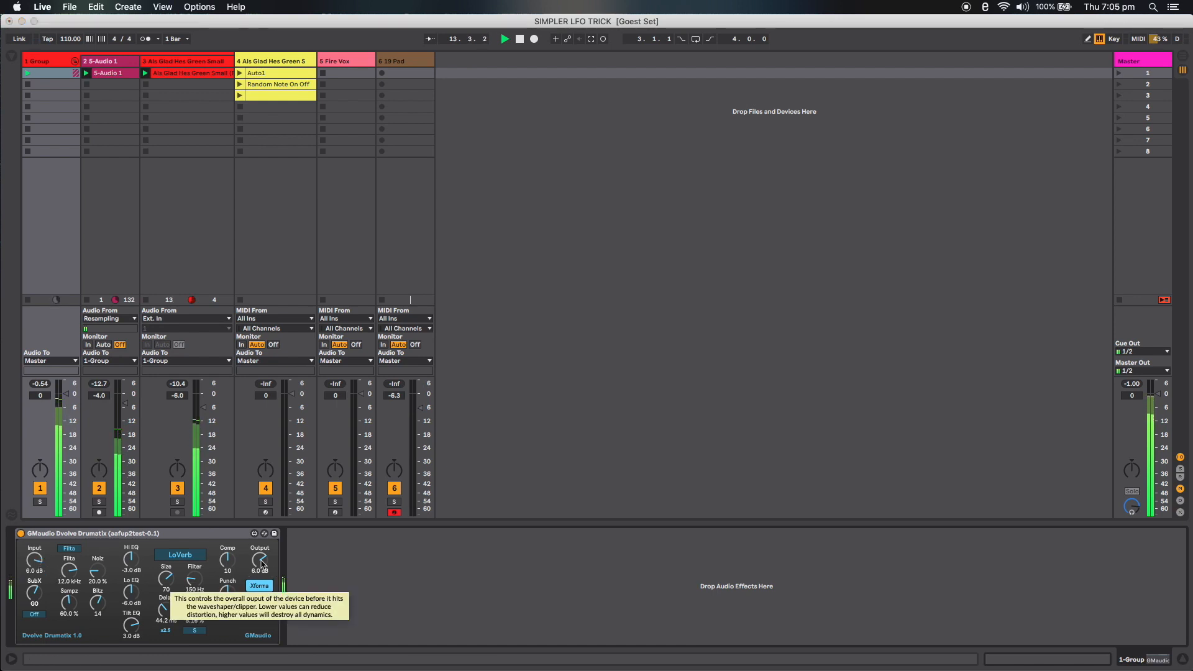
pyautogui.moveTo(65, 394); pyautogui.dragTo(66, 403)
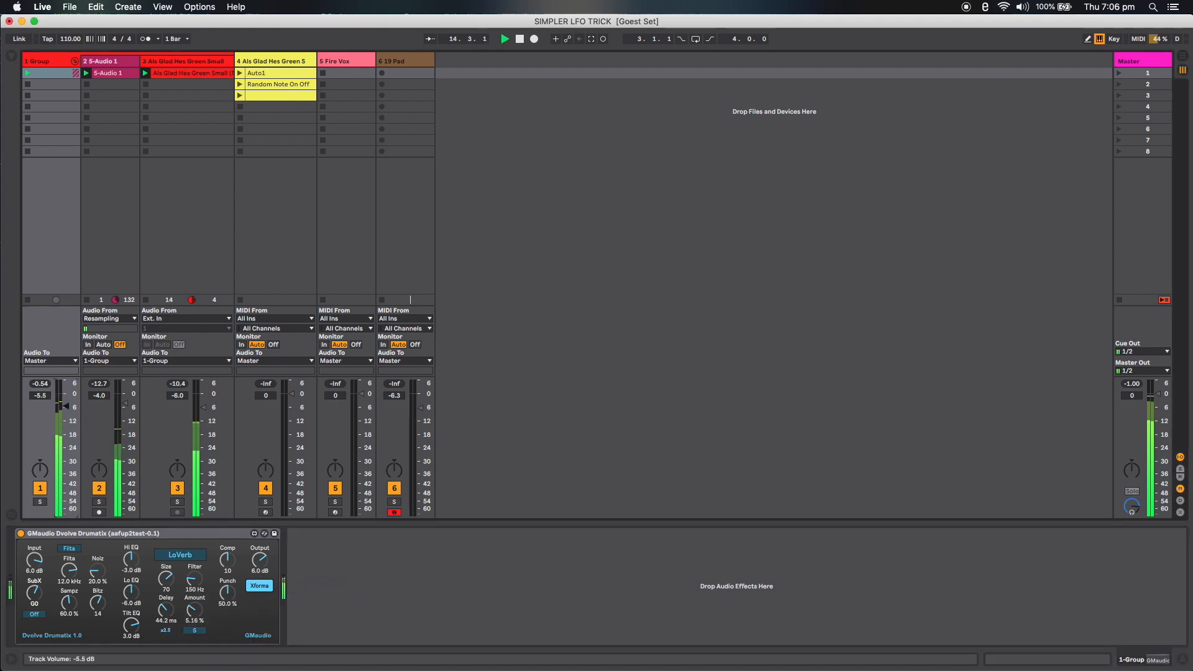
# - Lower the group track's volume to -6 dB, set the Dvolve Drumatix input to 12 dB and SubX to F0, and restart playback
pyautogui.moveTo(66, 406); pyautogui.dragTo(66, 407)
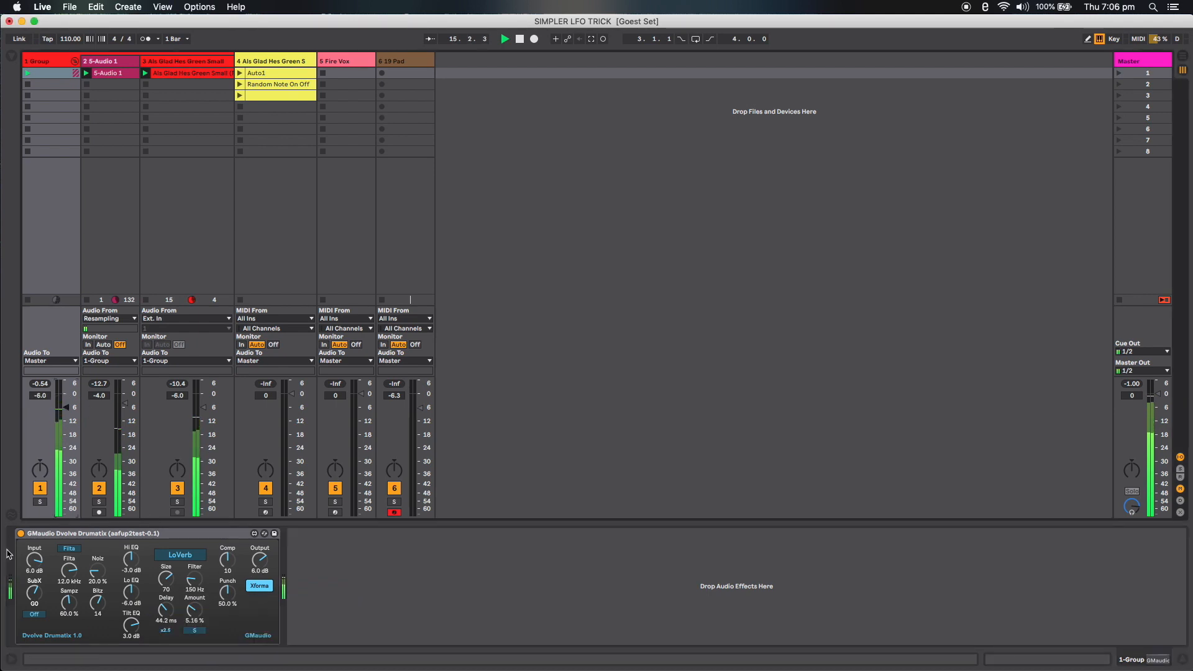
pyautogui.moveTo(34, 557); pyautogui.dragTo(33, 554)
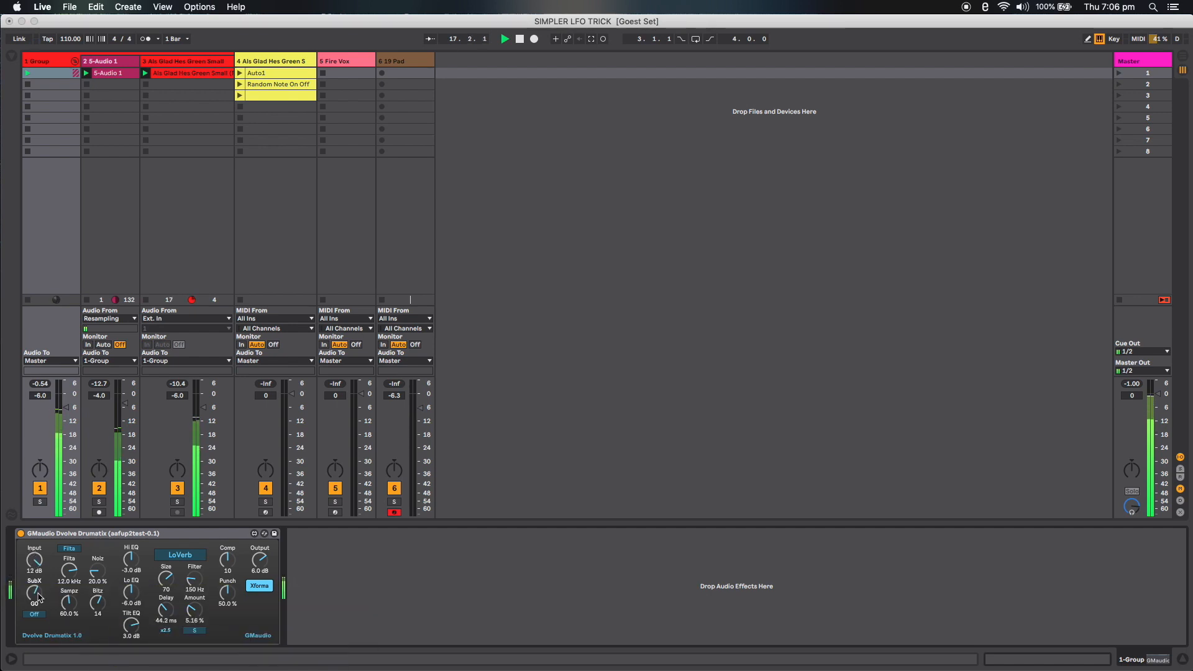
pyautogui.moveTo(39, 596)
pyautogui.moveTo(34, 597); pyautogui.dragTo(34, 599)
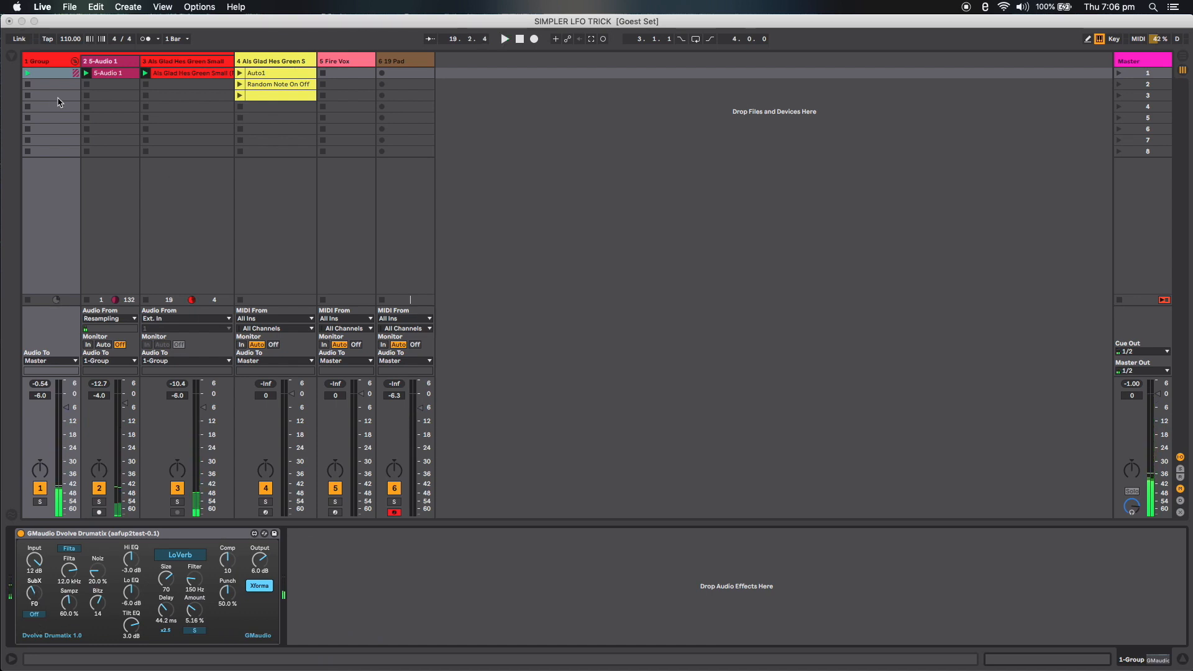
pyautogui.press('space')
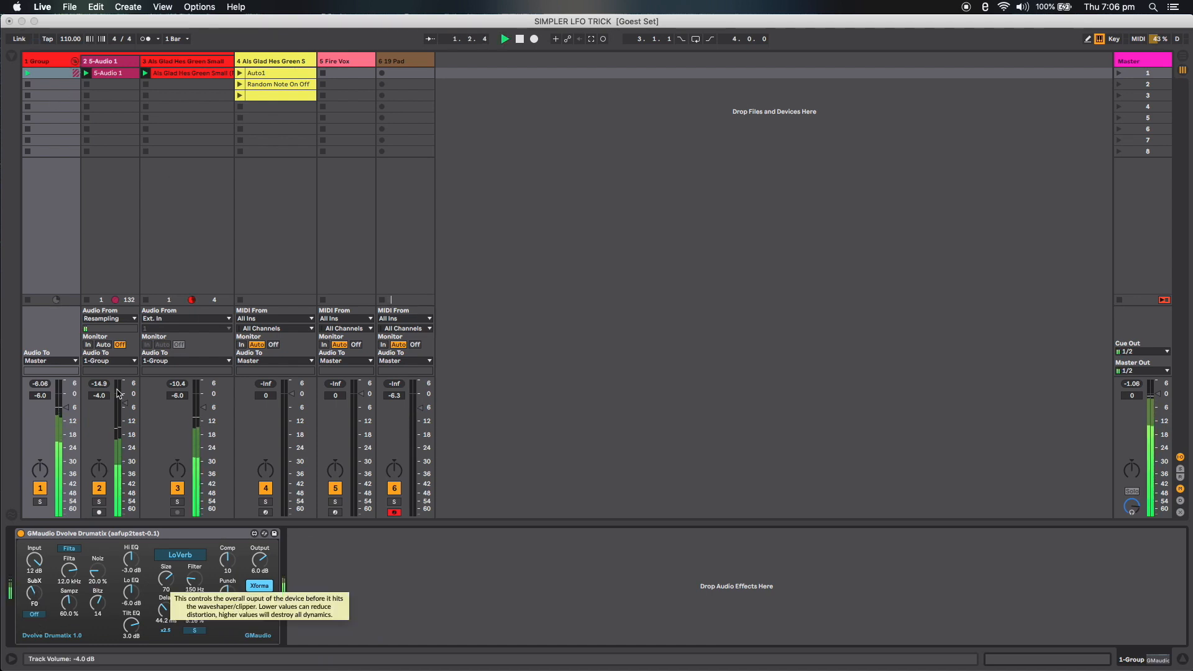
# - On 5-Audio 1, place EQ Eight before the Limiter, set the low-cut band's Q to 0.61 and keep the track volume at -4 dB
pyautogui.moveTo(125, 403); pyautogui.dragTo(125, 400)
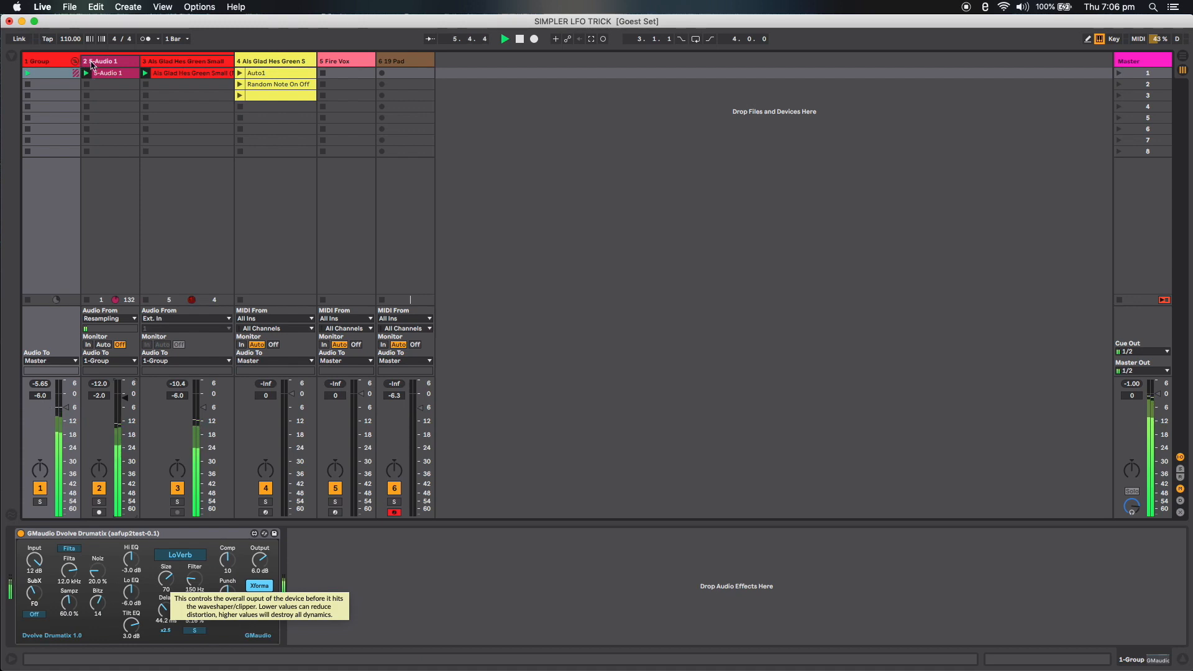
pyautogui.click(92, 64)
pyautogui.moveTo(120, 565); pyautogui.dragTo(12, 561)
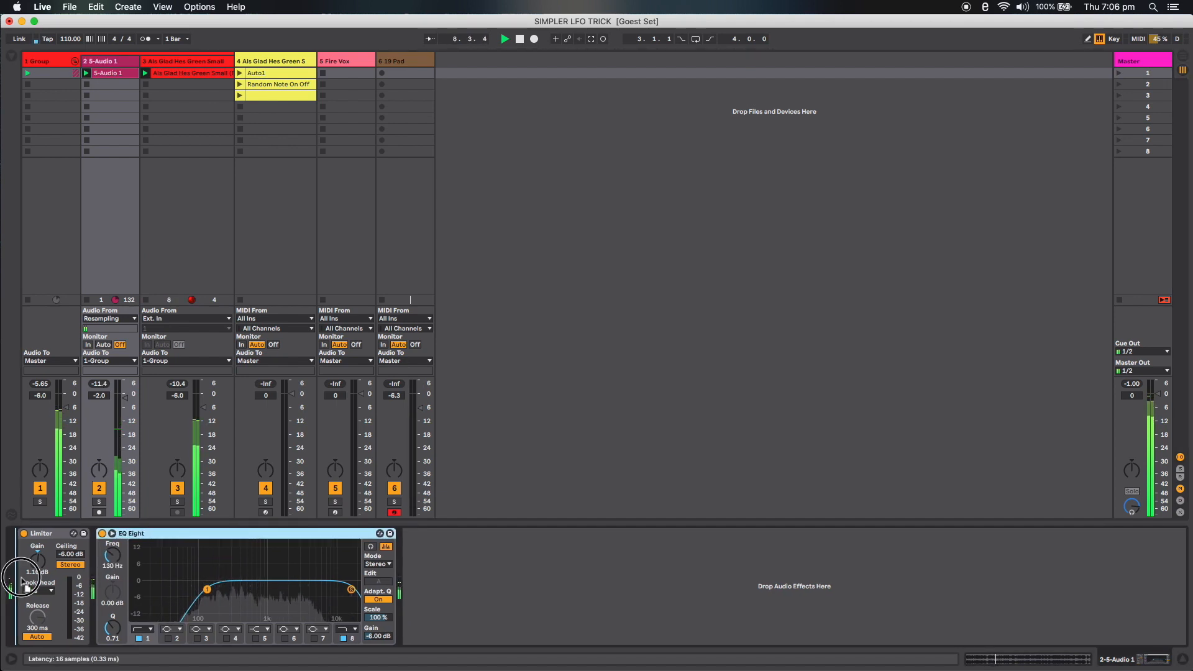
pyautogui.moveTo(99, 395); pyautogui.dragTo(99, 410)
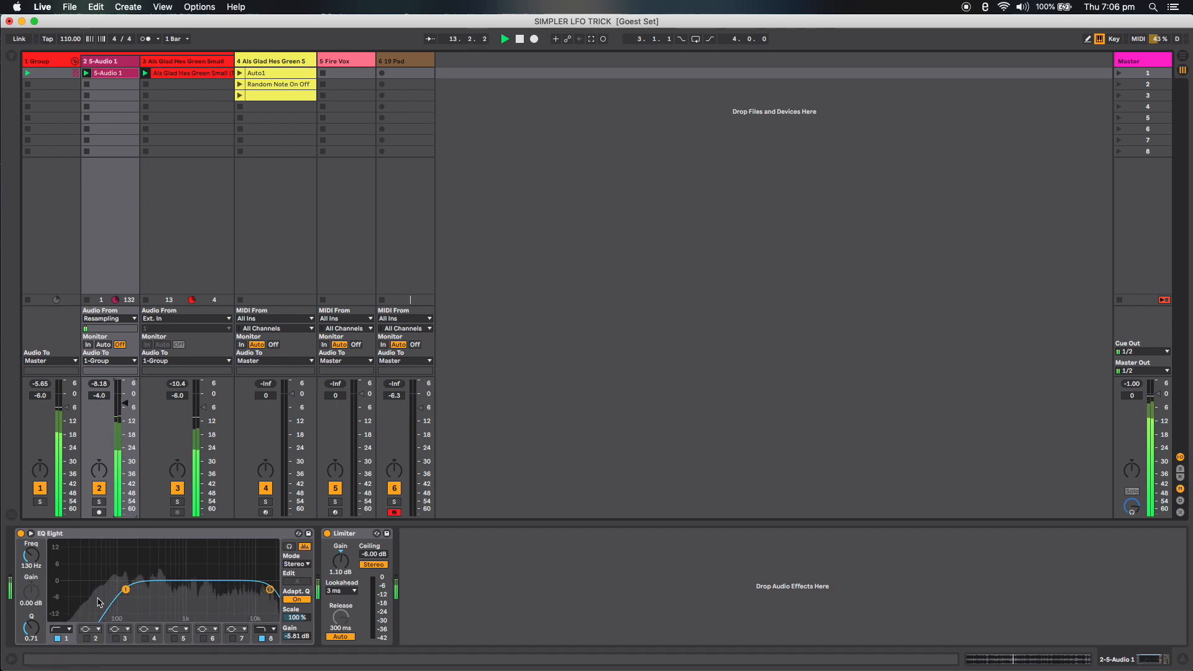
pyautogui.moveTo(26, 637); pyautogui.dragTo(26, 646)
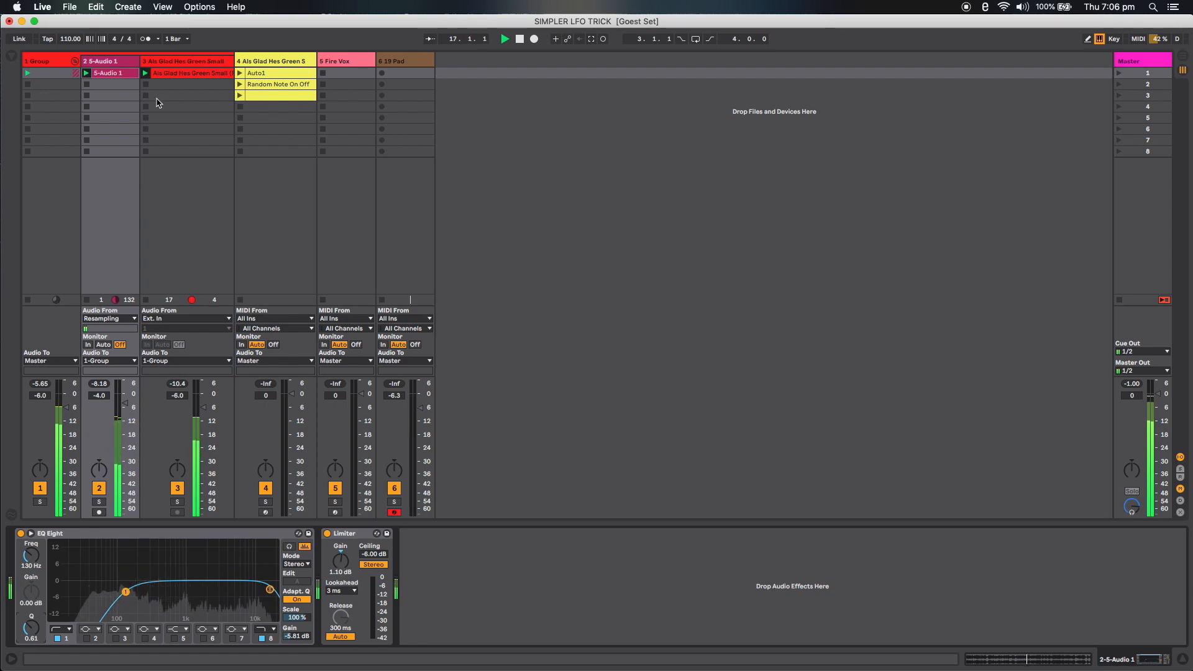
# - Fold the group track, select the Fire Vox track and solo it during playback
pyautogui.click(74, 61)
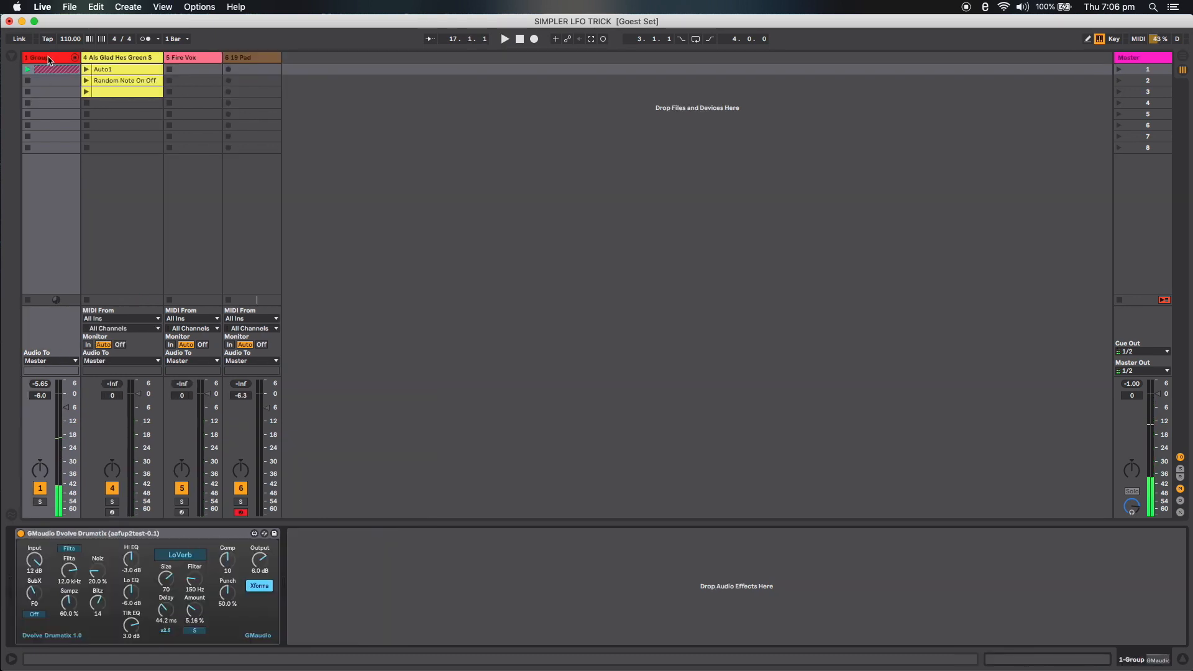
pyautogui.click(110, 58)
pyautogui.click(212, 63)
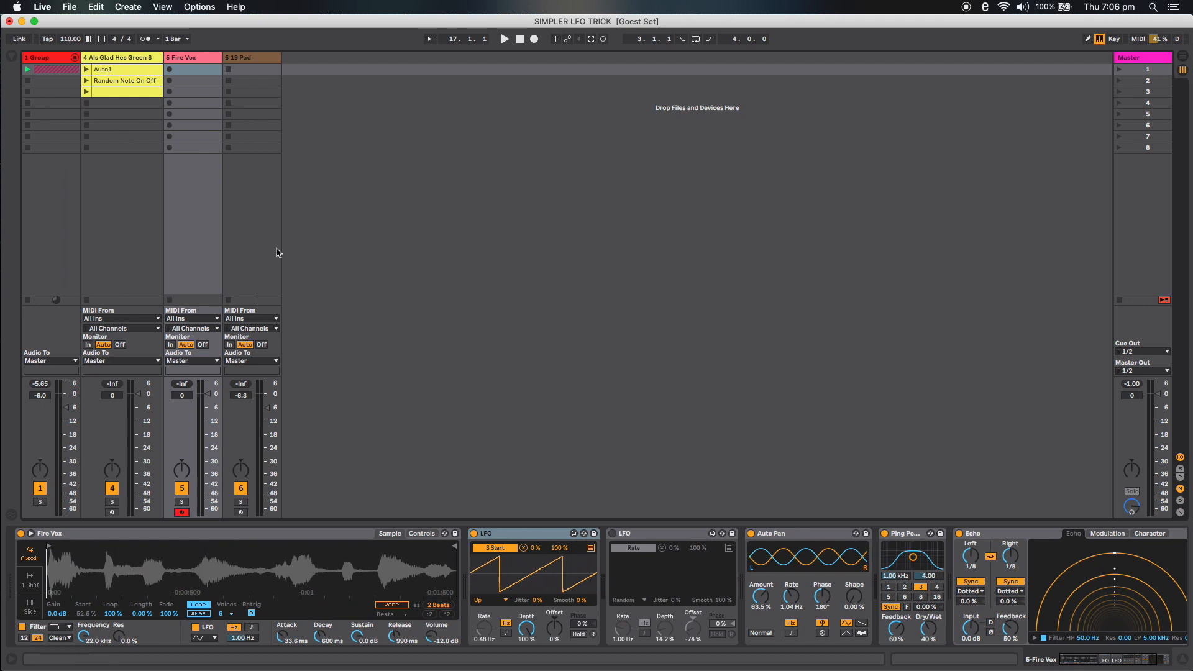
pyautogui.press('space')
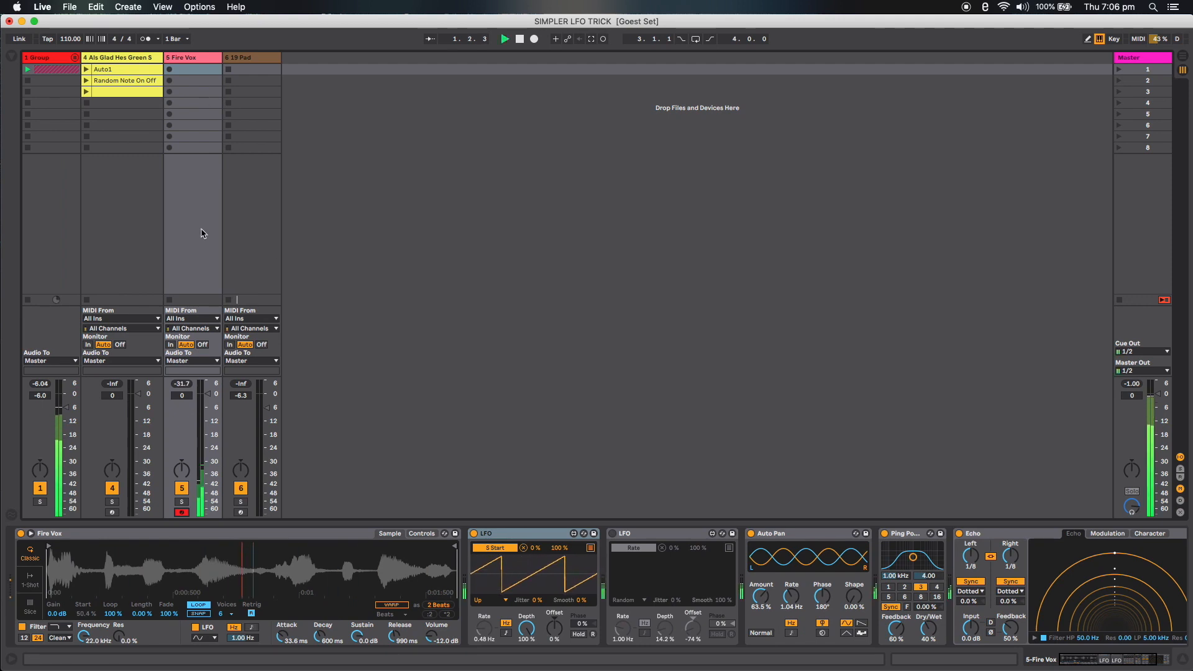
pyautogui.click(182, 501)
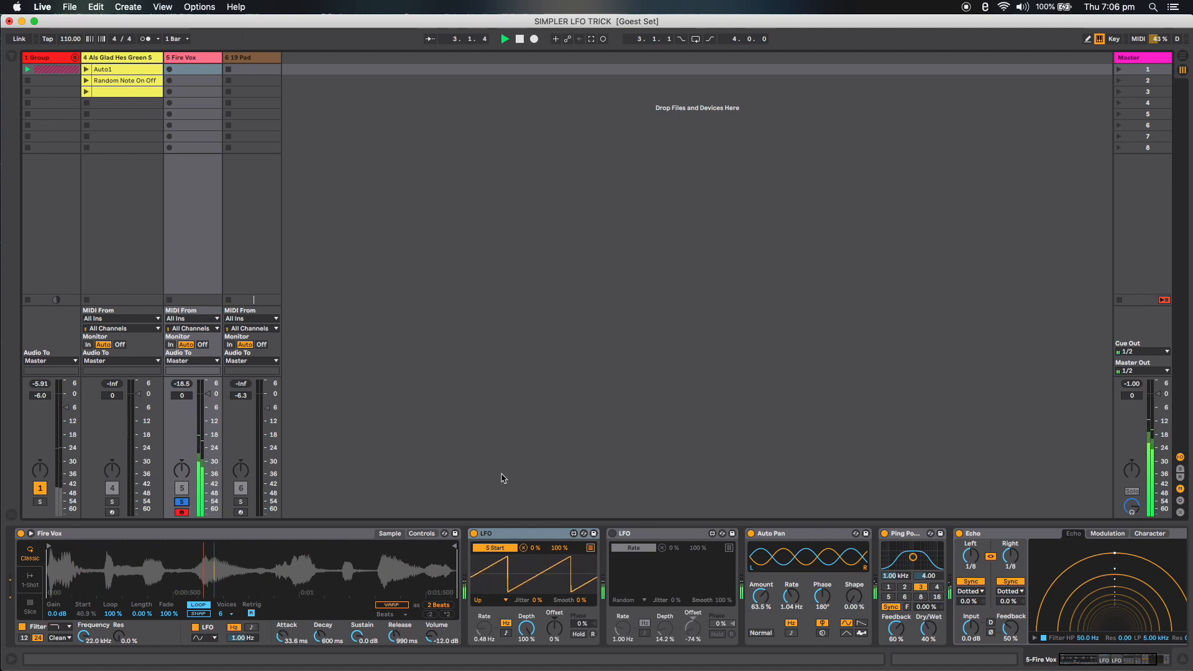
# - Switch Fire Vox's first LFO to the Random waveform with 100 % Smooth and enable the second LFO
pyautogui.click(489, 600)
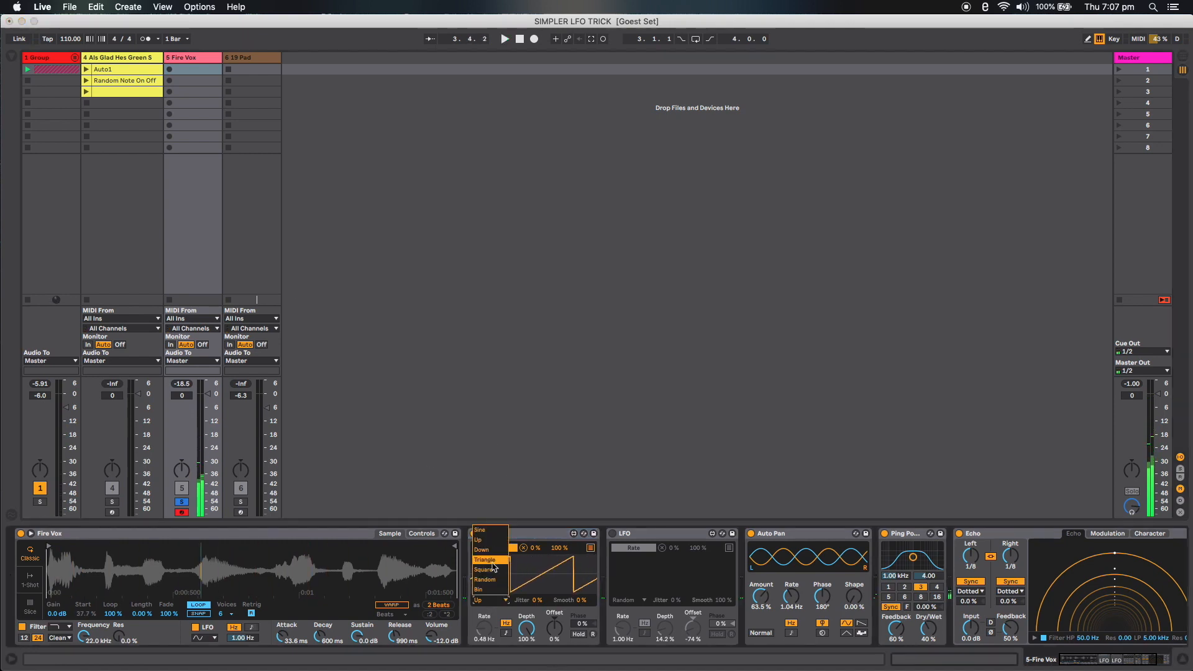
pyautogui.click(497, 580)
pyautogui.moveTo(580, 581); pyautogui.dragTo(565, 438)
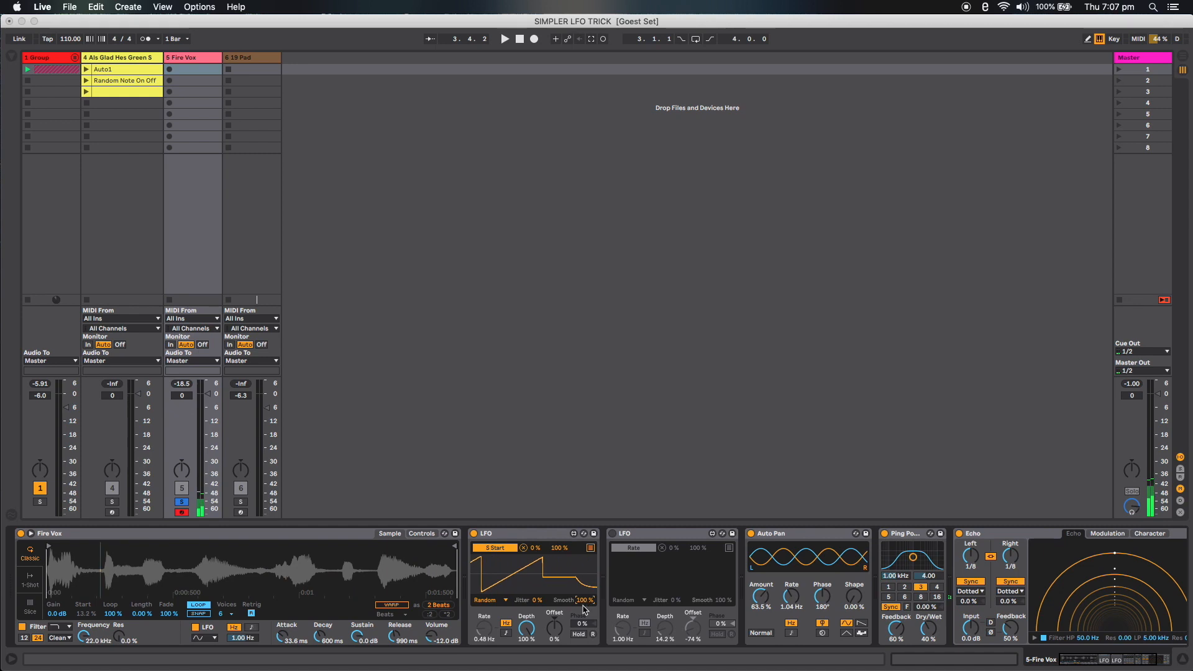
pyautogui.click(614, 533)
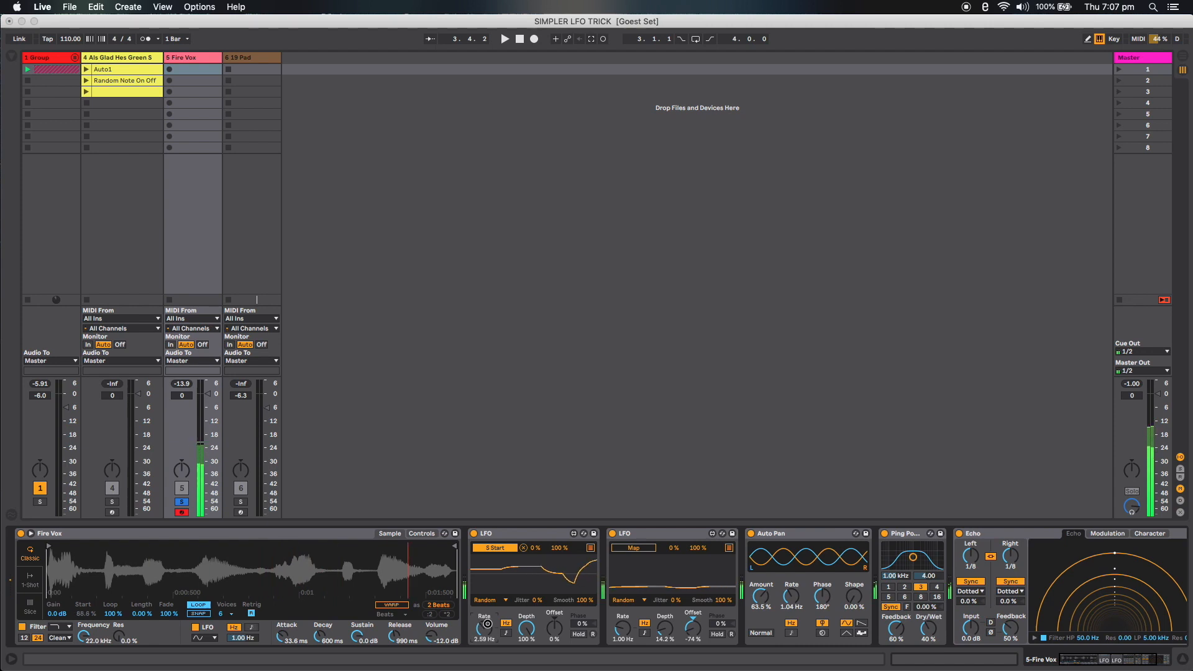
# - Set the first LFO to a Sine wave with a 0.27 Hz Rate, 13.4 % Depth and -64 % Offset
pyautogui.moveTo(487, 623); pyautogui.dragTo(490, 638)
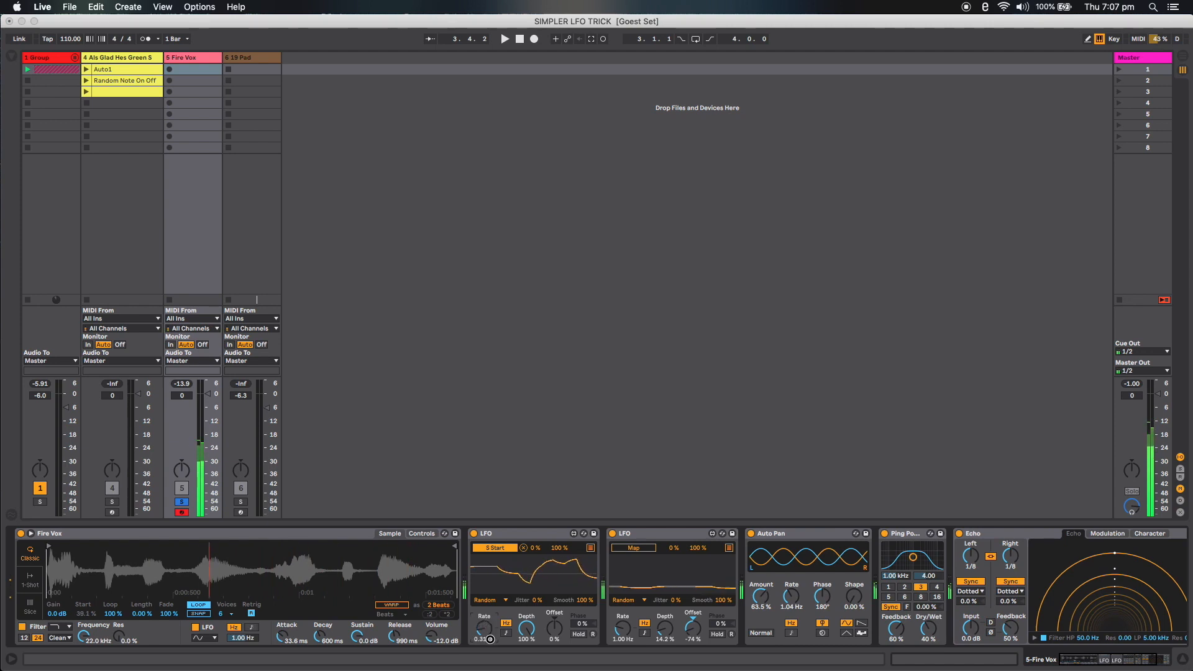
pyautogui.click(495, 600)
pyautogui.click(488, 528)
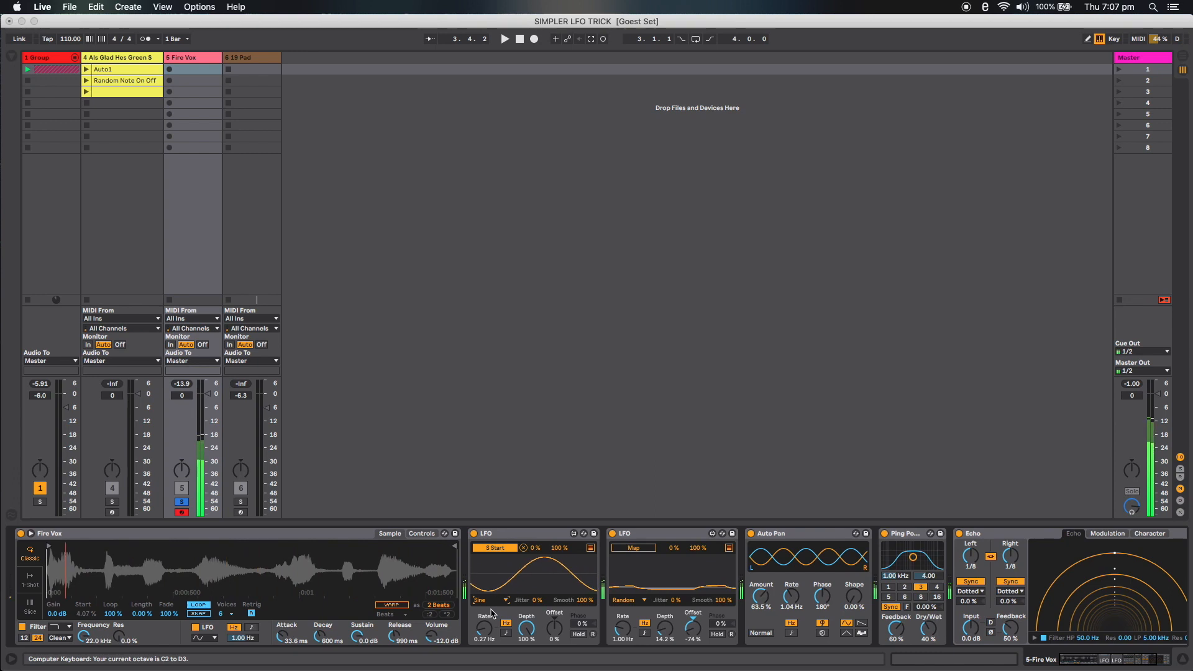
pyautogui.moveTo(526, 629); pyautogui.dragTo(528, 661)
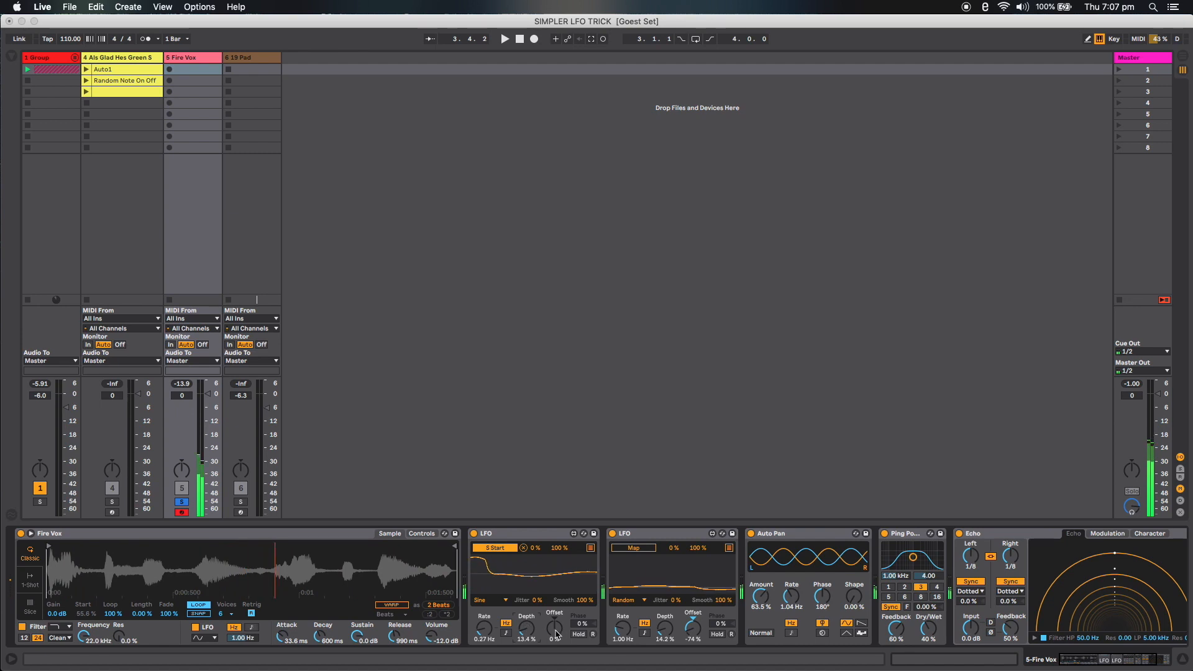
pyautogui.moveTo(554, 634); pyautogui.dragTo(559, 648)
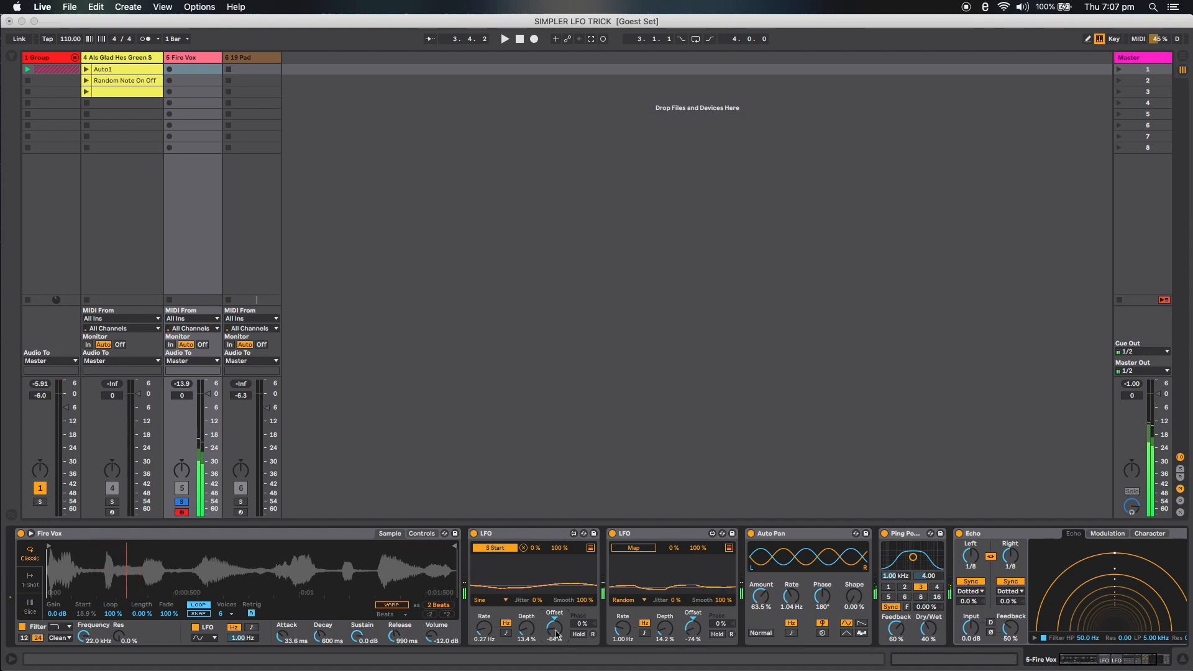
# - Bypass Auto Pan, Ping Pong Delay and Echo on the Fire Vox track
pyautogui.click(750, 534)
pyautogui.click(884, 533)
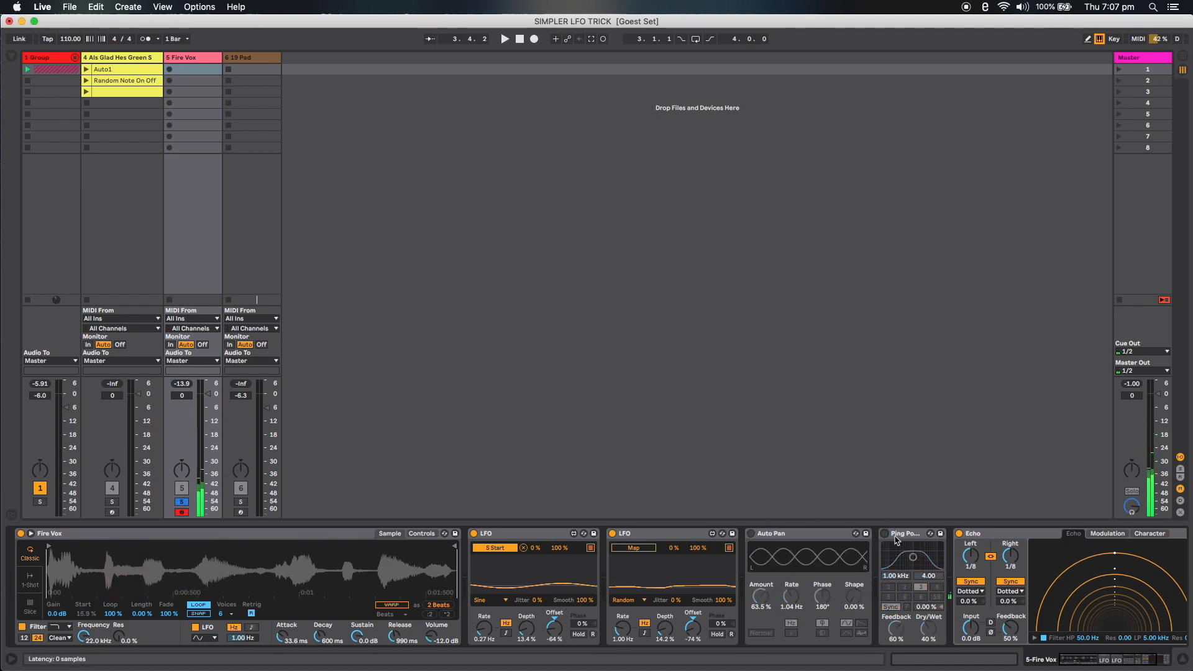
pyautogui.click(959, 534)
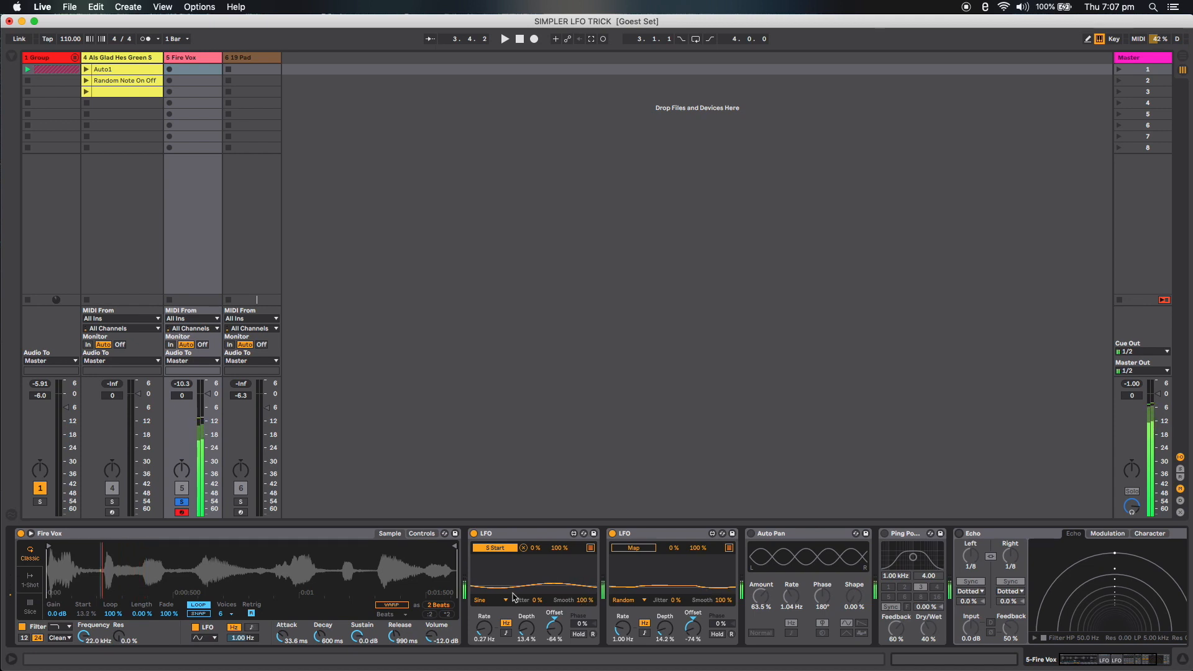
# - Lower the computer keyboard by one octave, unsolo Fire Vox and play it together with the group
pyautogui.press('z')
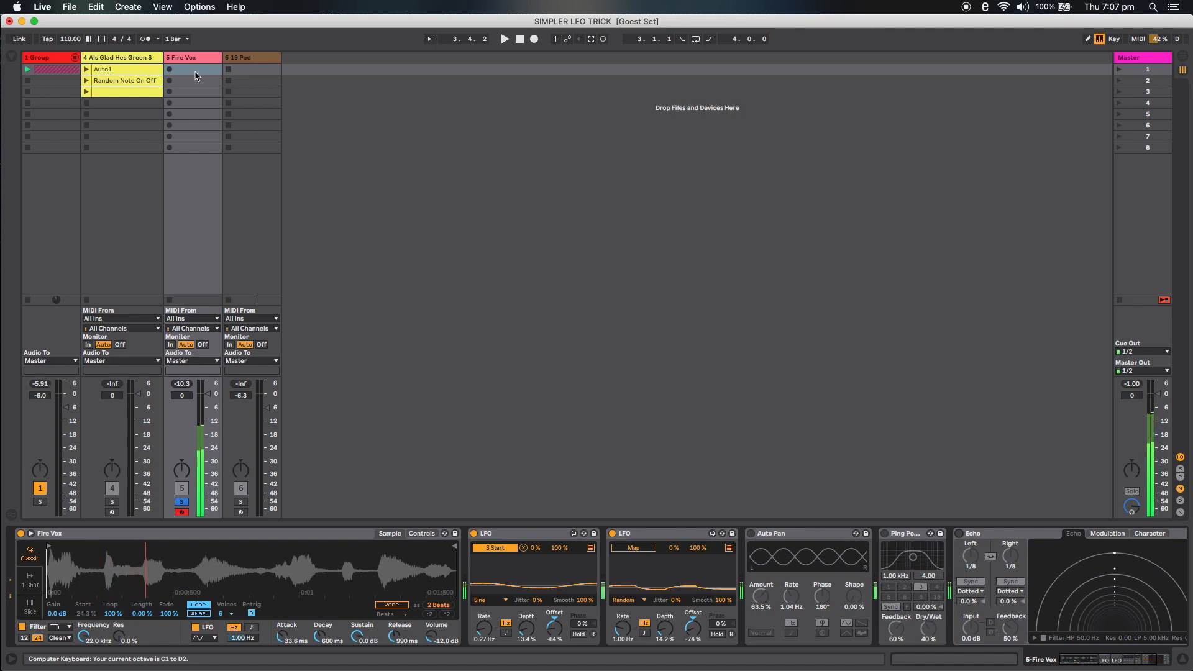
pyautogui.click(183, 502)
pyautogui.press('space')
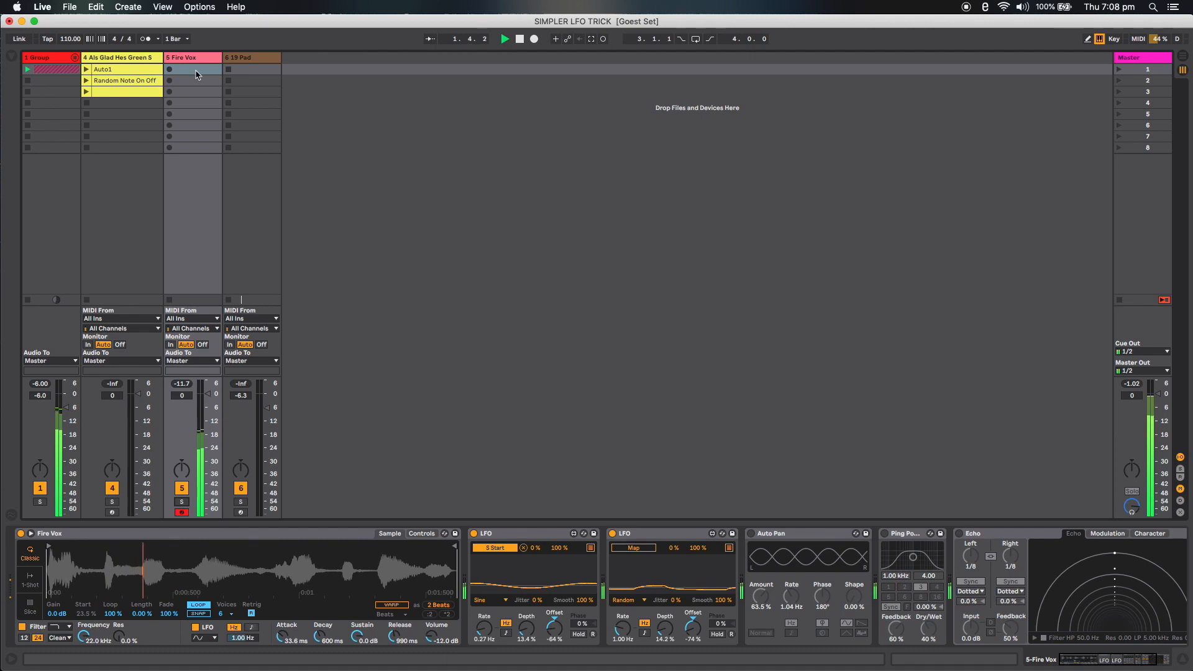
# - Try different amounts of sample-start modulation on the first LFO, settling on 13.4 % Depth and -57 % Offset
pyautogui.moveTo(530, 638); pyautogui.dragTo(530, 637)
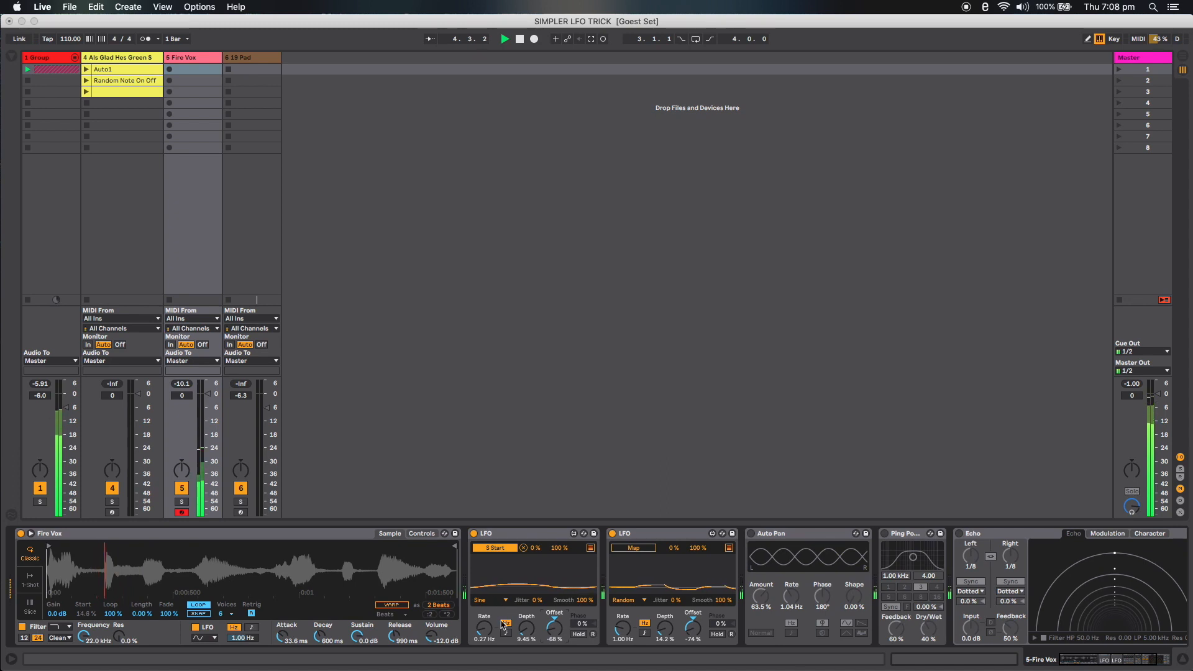
pyautogui.moveTo(526, 628); pyautogui.dragTo(526, 635)
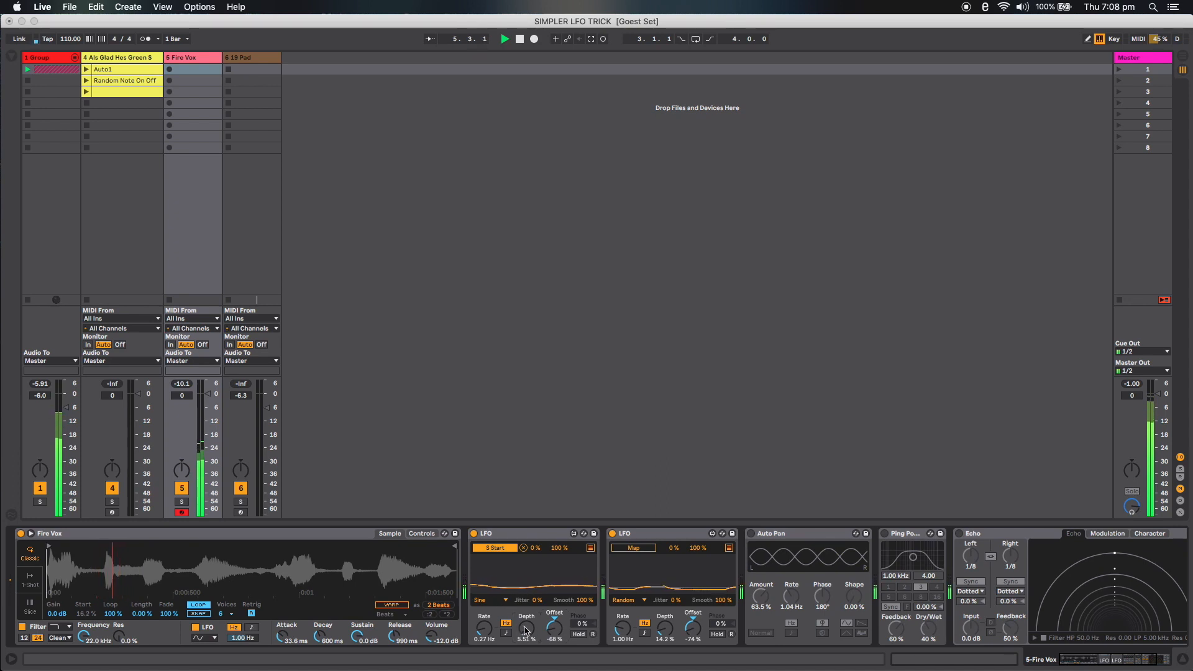
pyautogui.moveTo(555, 633); pyautogui.dragTo(556, 628)
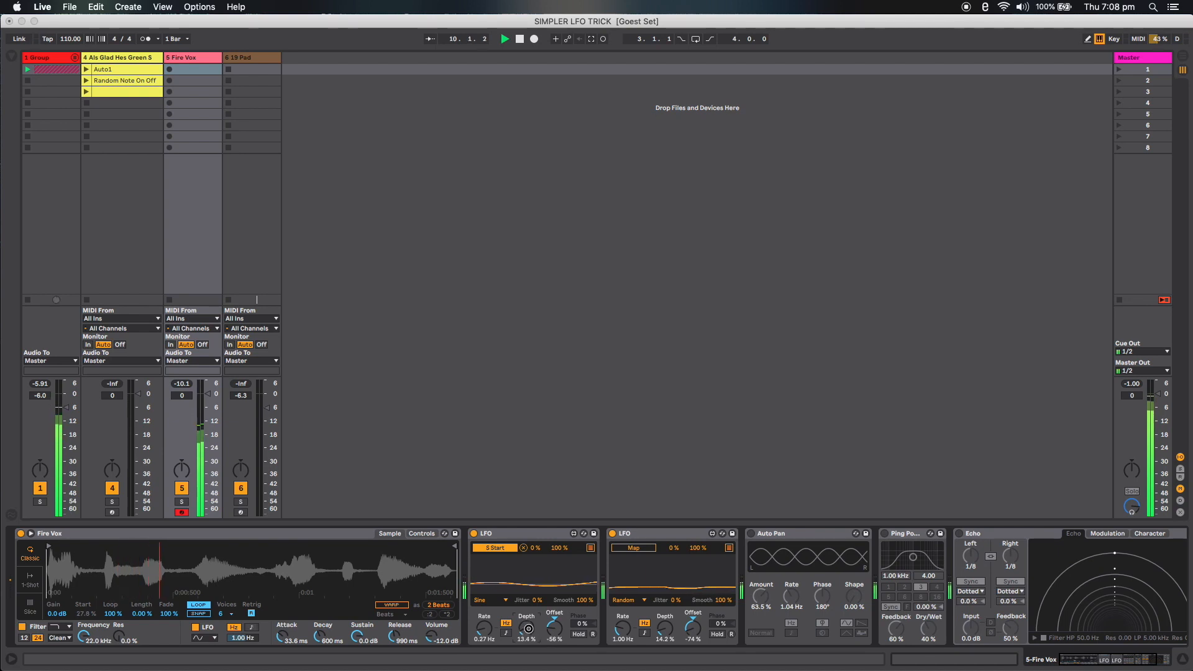
pyautogui.moveTo(553, 629); pyautogui.dragTo(552, 633)
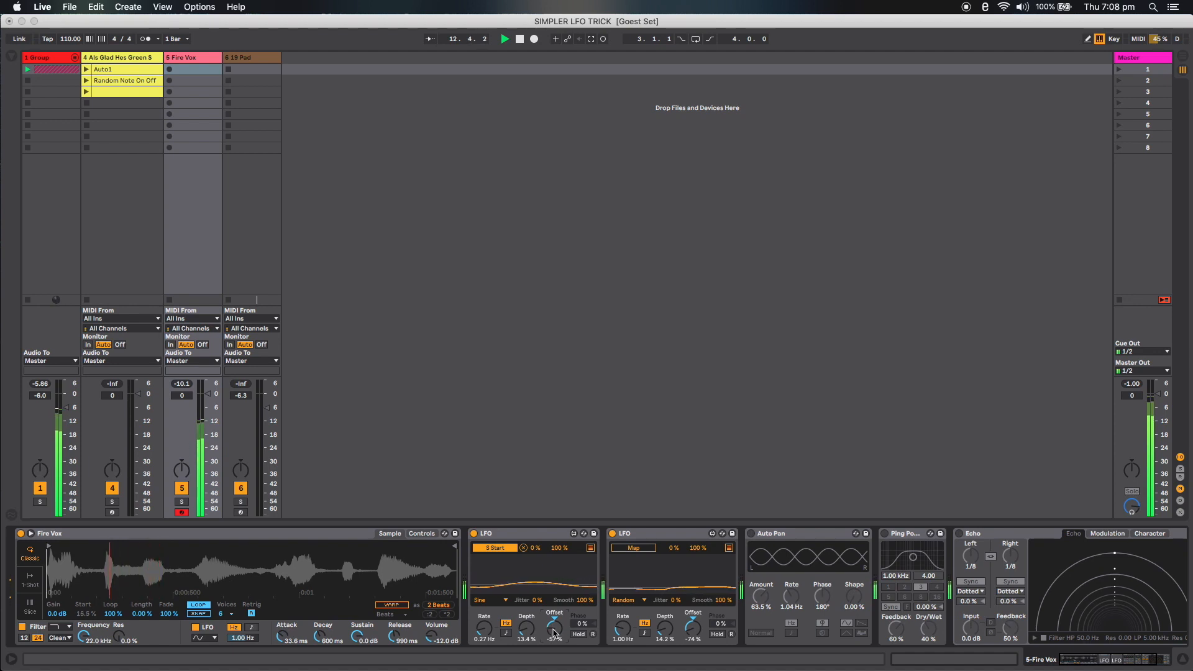
# - Solo Fire Vox and switch its Simpler filter circuit to PRD with 17.3 dB of Drive
pyautogui.click(181, 501)
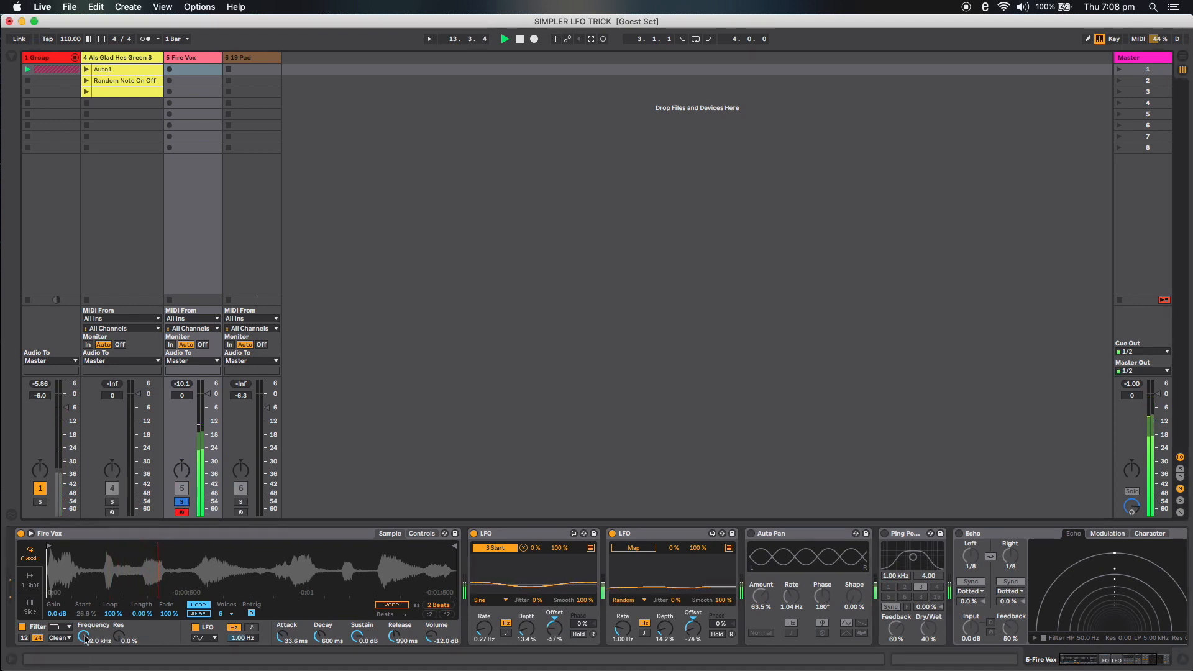
pyautogui.click(61, 638)
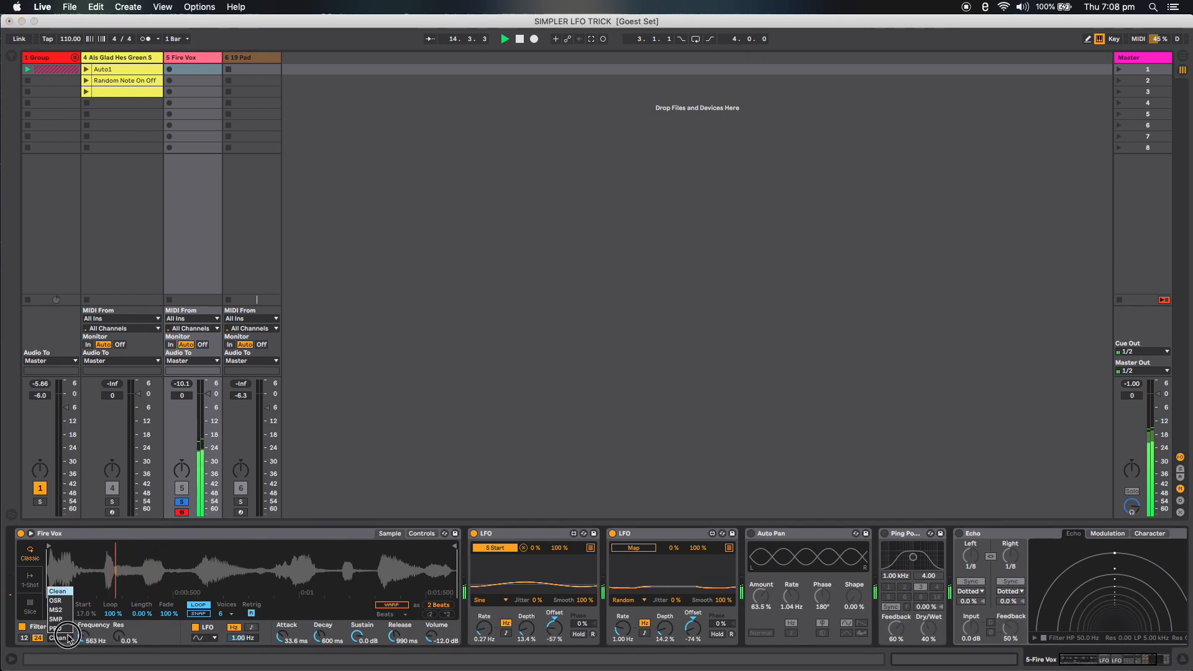
pyautogui.click(62, 635)
pyautogui.moveTo(142, 636); pyautogui.dragTo(83, 615)
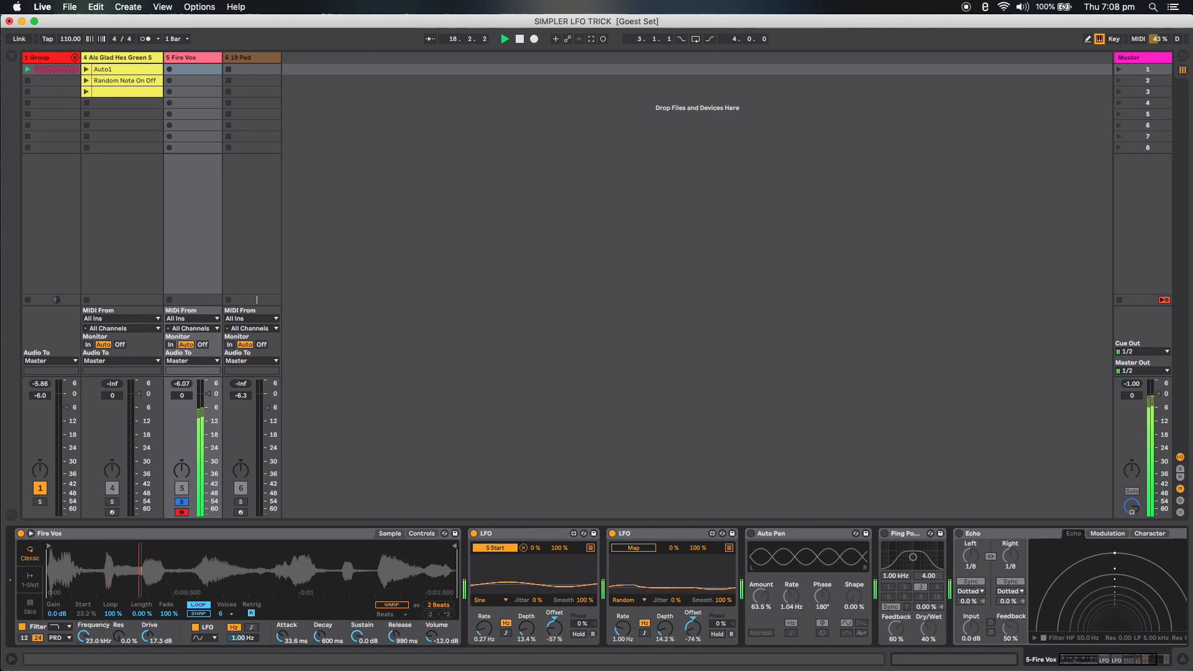
# - Find Auto Filter among the audio effects and insert it directly after the Fire Vox Simpler
pyautogui.click(11, 56)
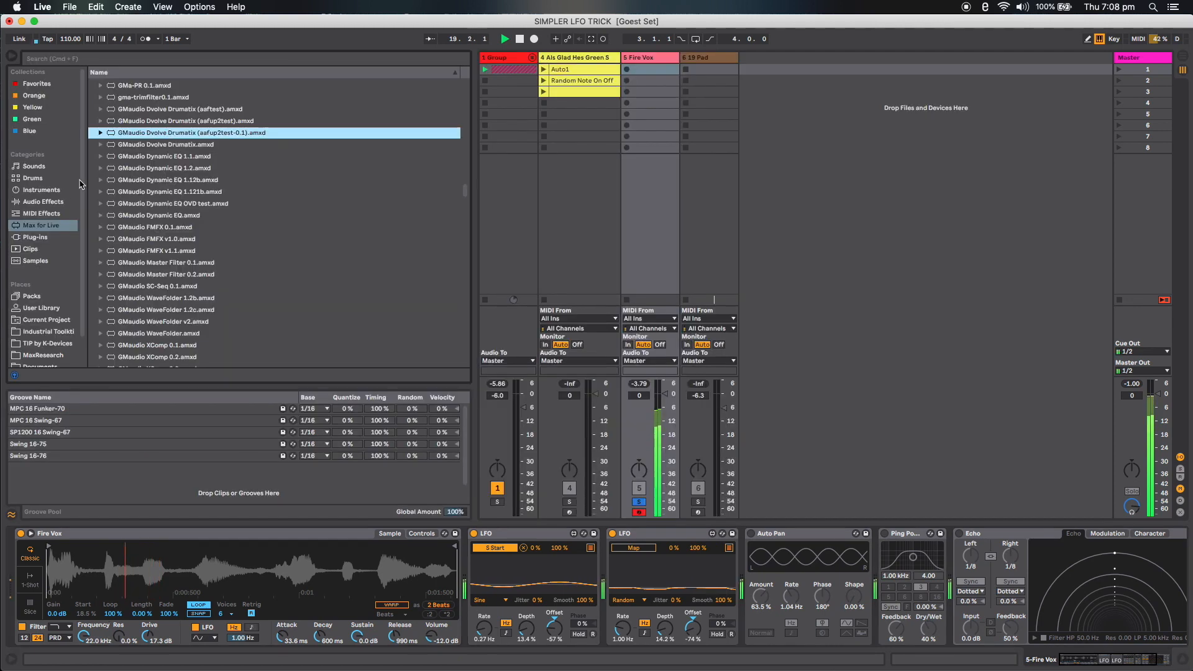
pyautogui.click(50, 202)
pyautogui.scroll(3, 192, 115)
pyautogui.moveTo(144, 107); pyautogui.dragTo(472, 565)
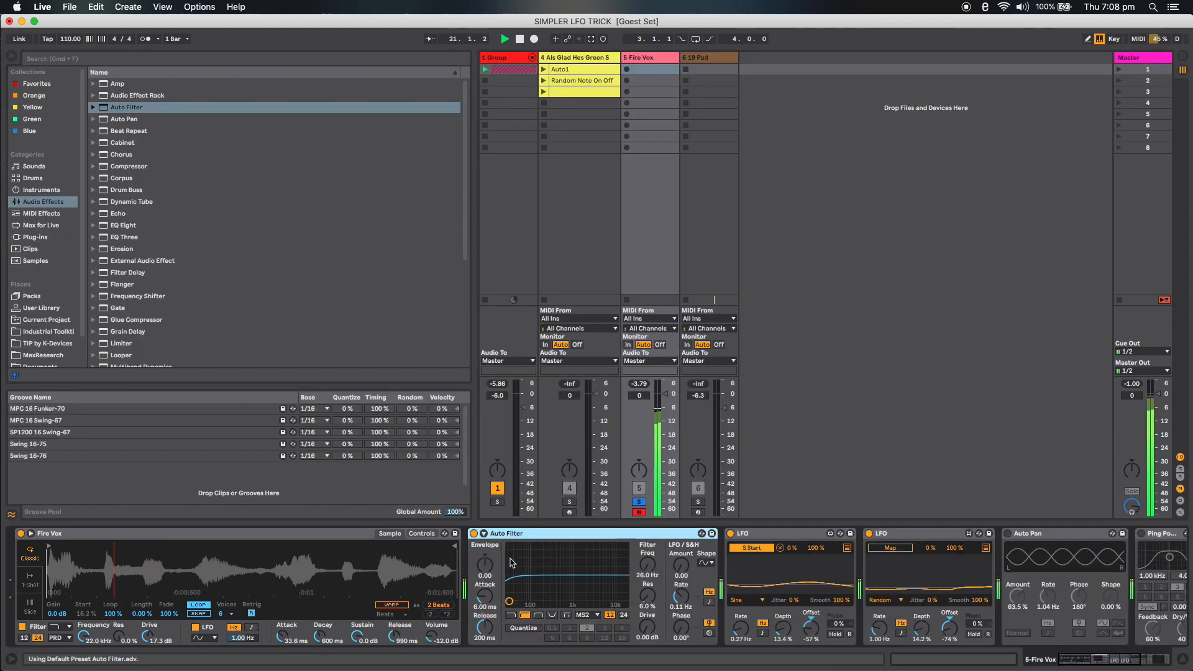
# - Sidechain the Auto Filter from 3-Als Glad Hes Green Small (Freeze) and make it a low-pass at 19.9 kHz
pyautogui.click(494, 562)
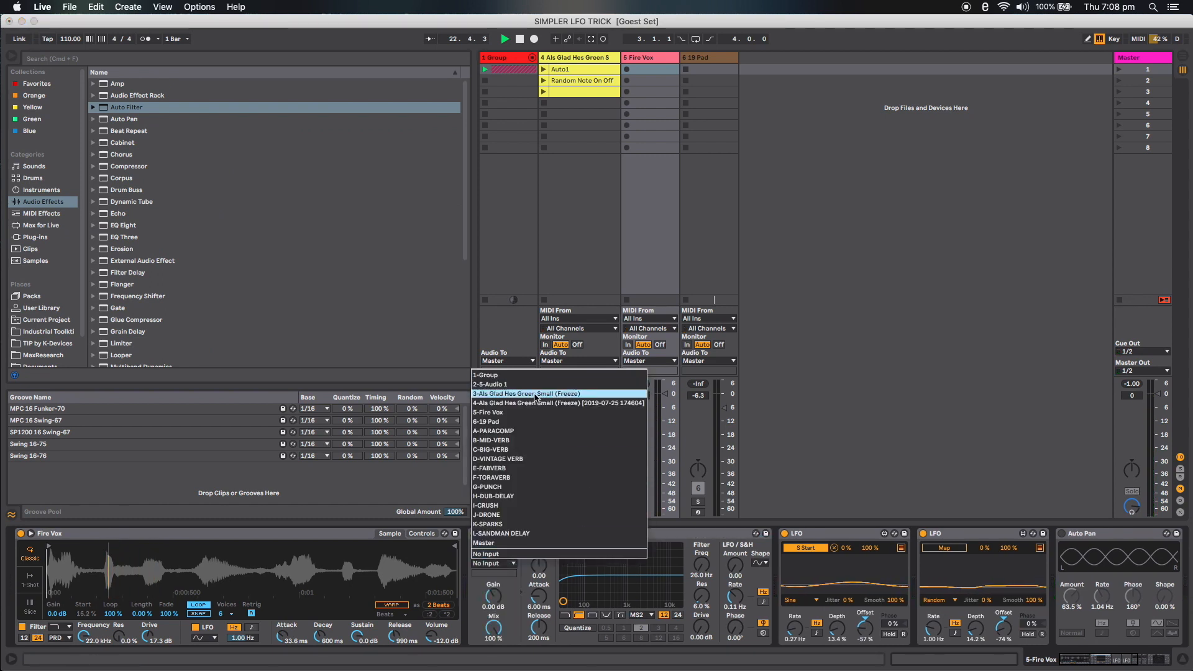
pyautogui.click(533, 393)
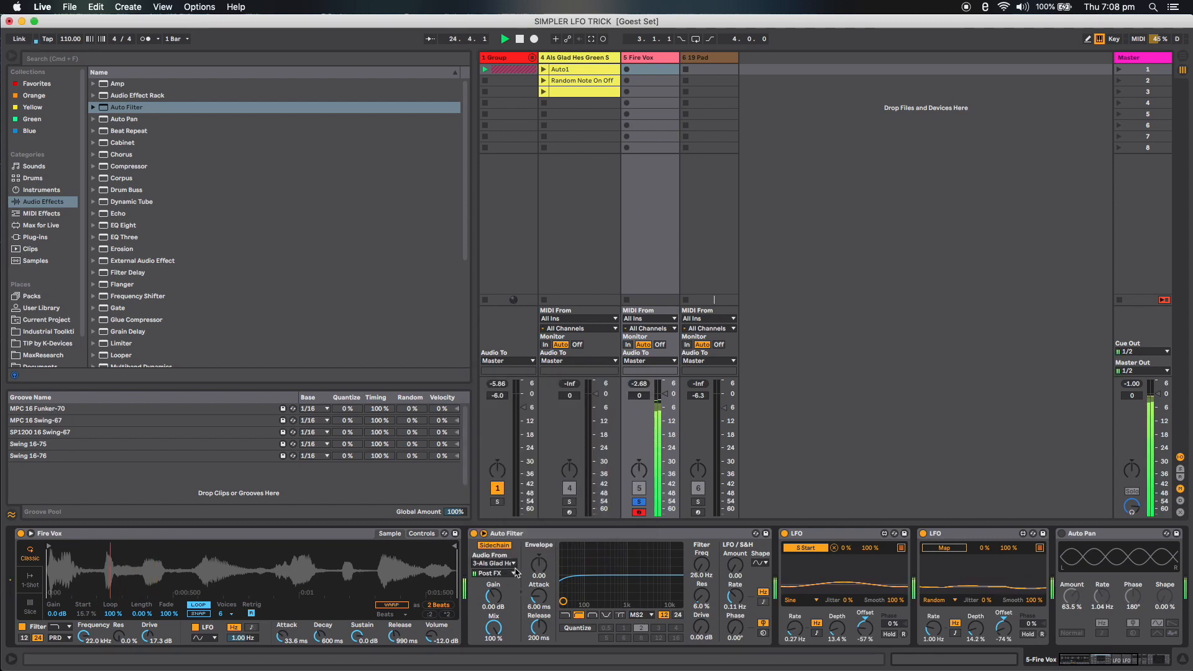
pyautogui.click(563, 615)
pyautogui.moveTo(563, 600); pyautogui.dragTo(679, 601)
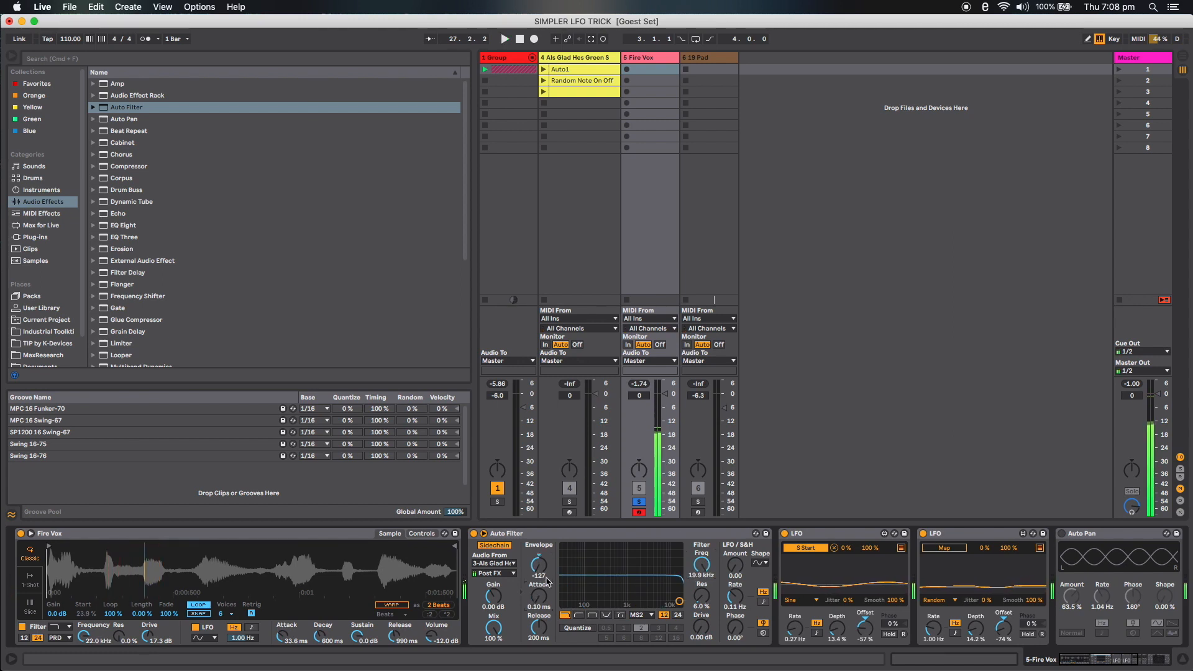
# - Unsolo Fire Vox and play it with the other tracks, lowering its Auto Filter to 1.96 kHz with 21 % resonance
pyautogui.press('space')
pyautogui.click(639, 502)
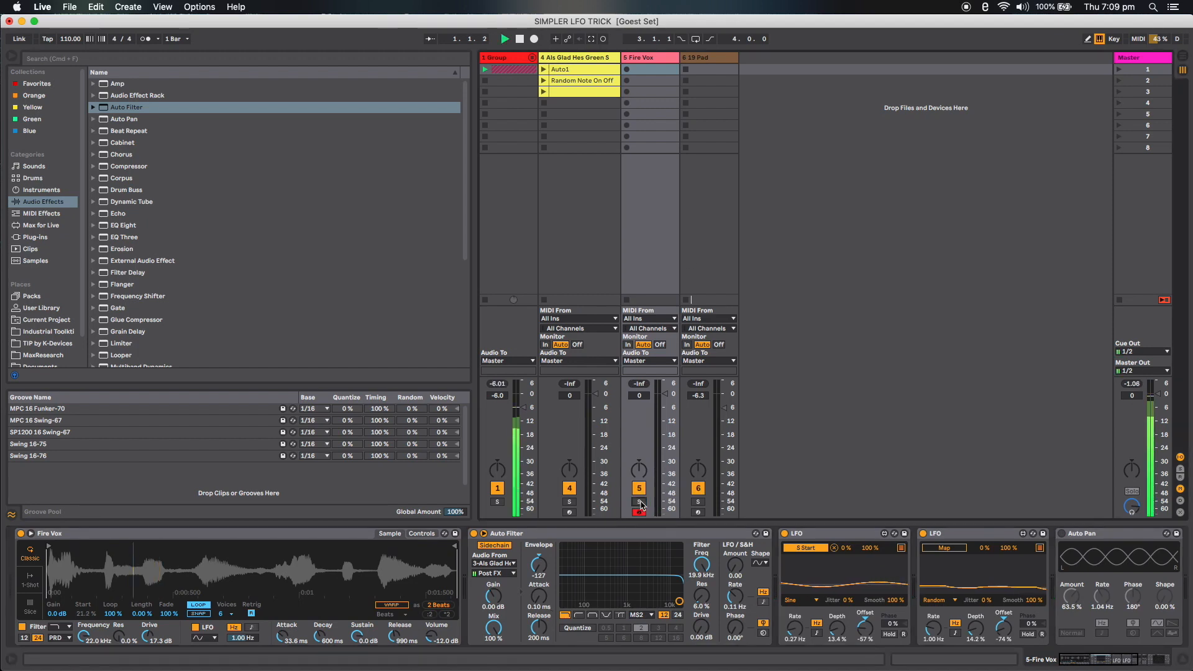
pyautogui.moveTo(703, 565)
pyautogui.mouseDown()
pyautogui.moveTo(702, 590)
pyautogui.moveTo(657, 594)
pyautogui.moveTo(704, 567)
pyautogui.mouseUp()
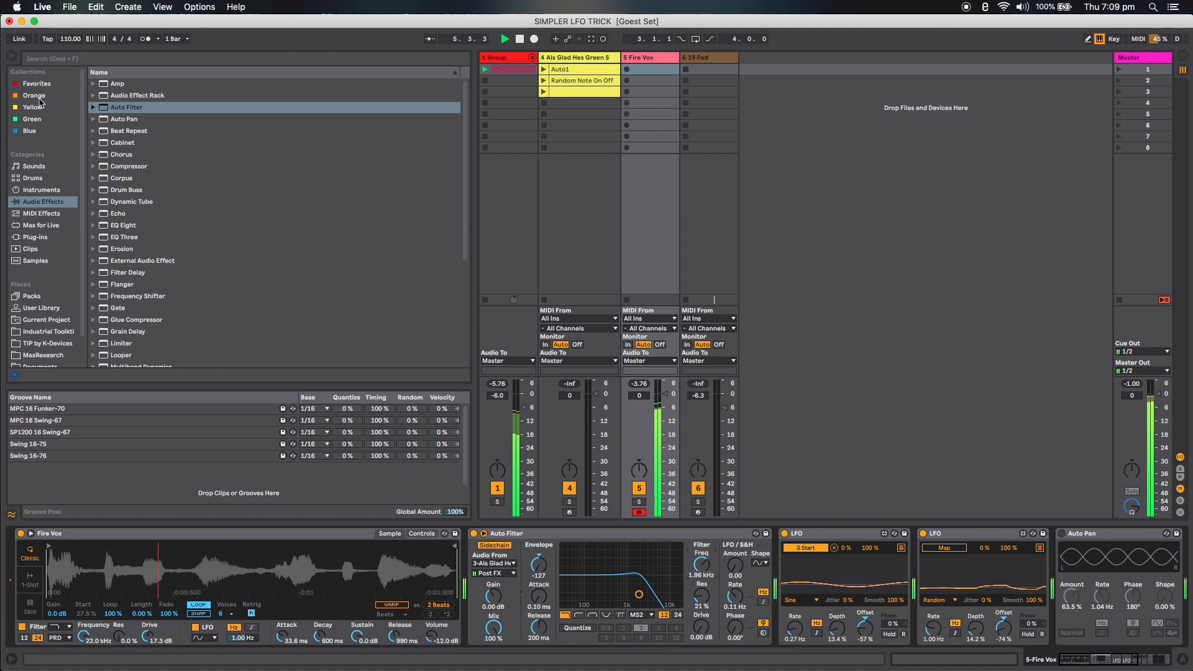
pyautogui.click(11, 56)
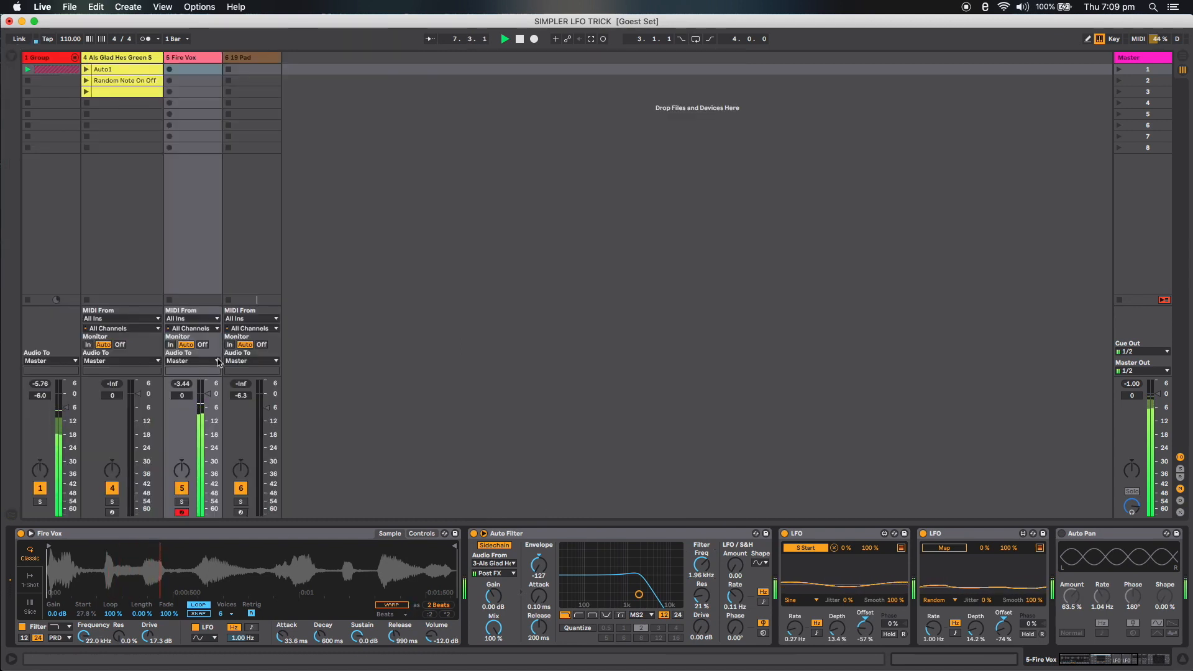
# - Create and launch a one-bar MIDI clip on Fire Vox with short D1 notes starting at 1.2, 1.2.4 and 1.3.3, and return to the devices
pyautogui.doubleClick(196, 70)
pyautogui.click(169, 69)
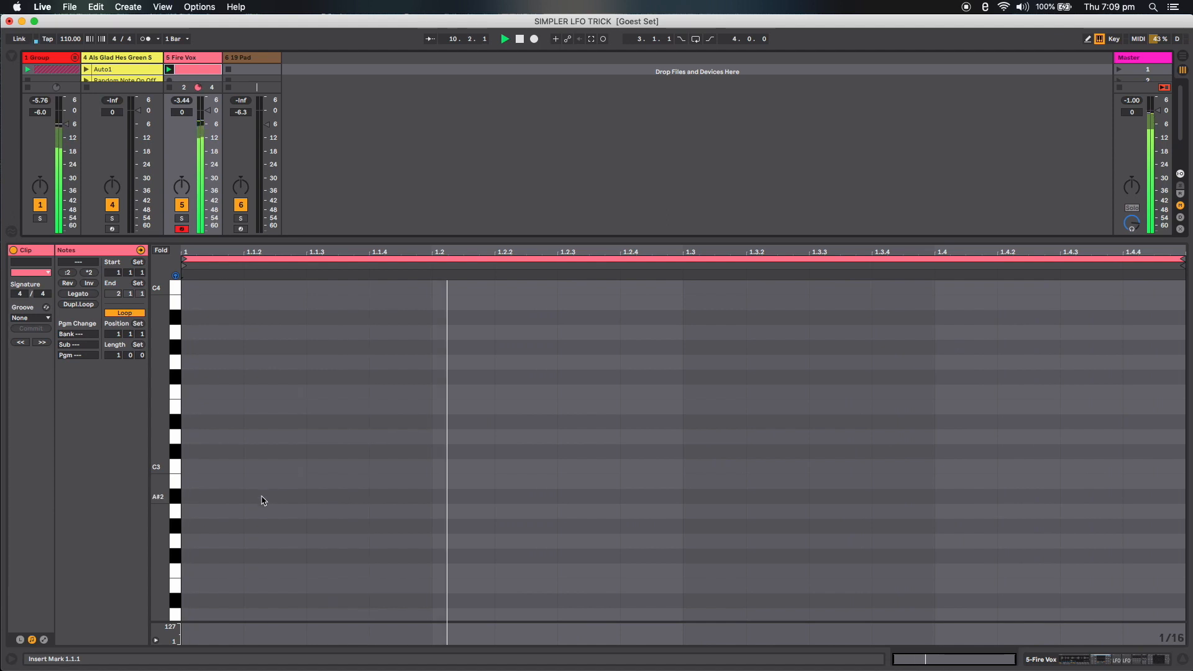
pyautogui.scroll(-3, 262, 499)
pyautogui.scroll(-5, 262, 498)
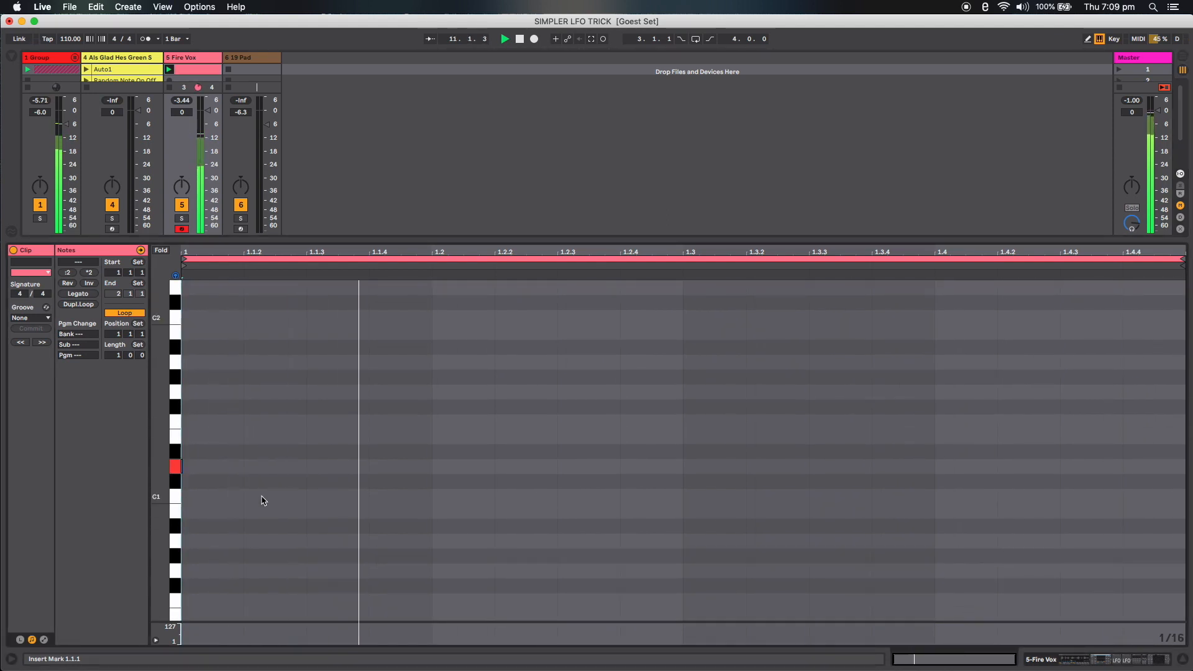
pyautogui.moveTo(448, 467)
pyautogui.mouseDown()
pyautogui.moveTo(682, 467)
pyautogui.moveTo(613, 472)
pyautogui.mouseUp()
pyautogui.click(653, 469)
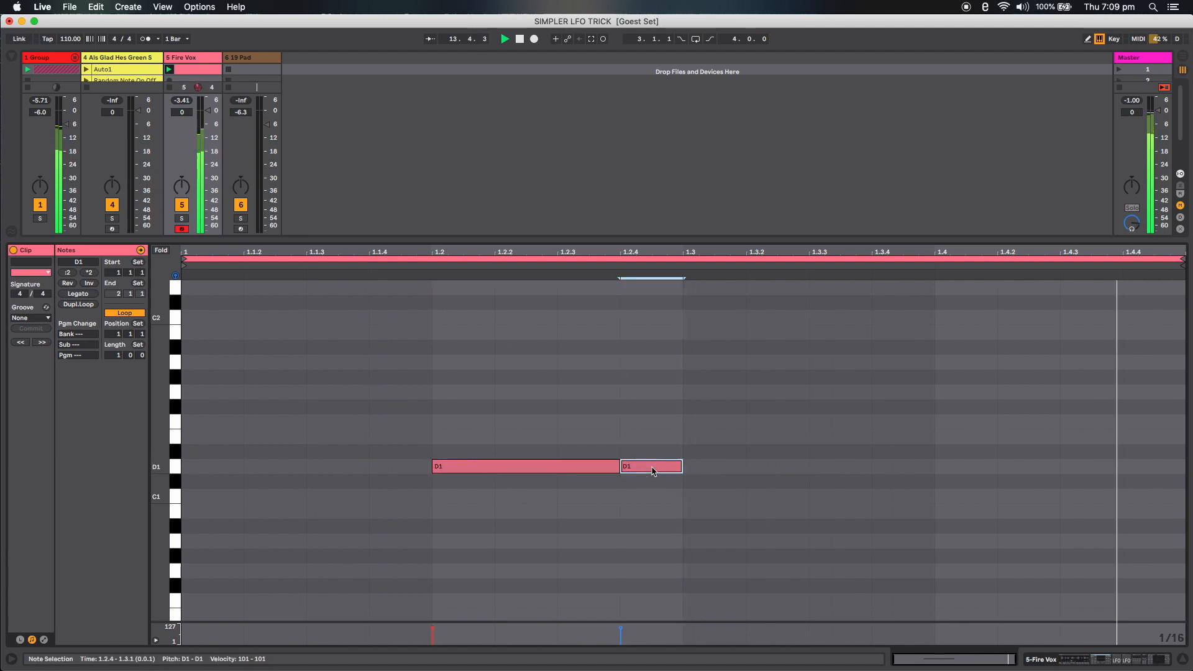
pyautogui.moveTo(619, 469); pyautogui.dragTo(554, 467)
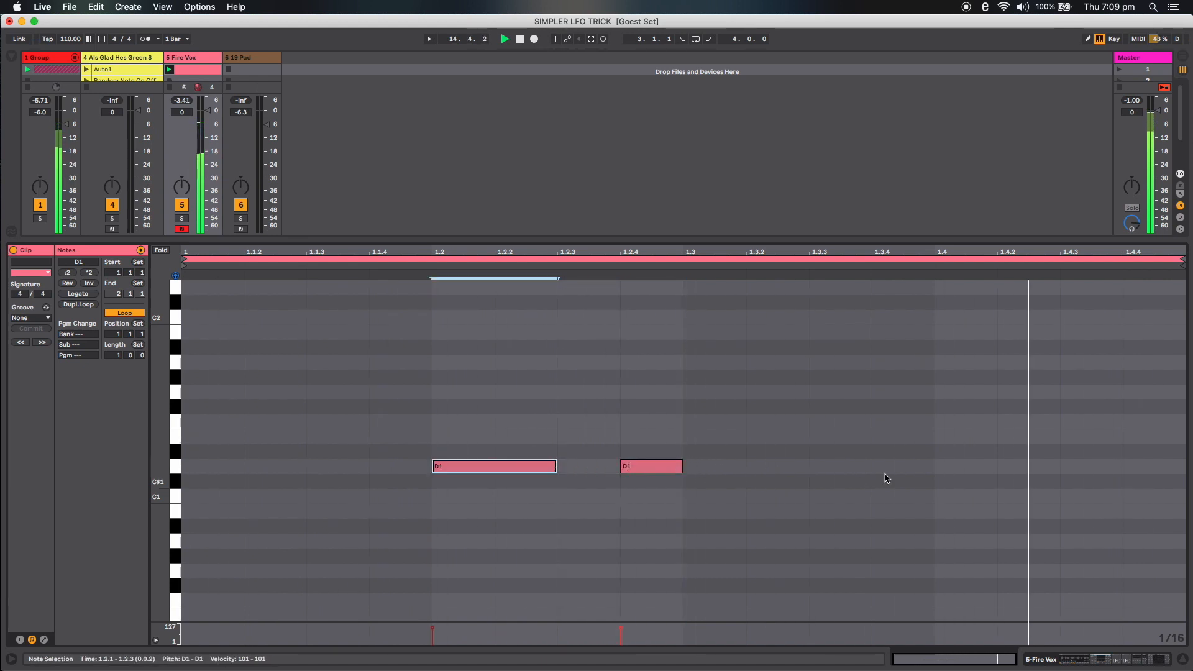
pyautogui.moveTo(810, 466)
pyautogui.mouseDown()
pyautogui.moveTo(986, 467)
pyautogui.moveTo(934, 467)
pyautogui.mouseUp()
pyautogui.click(202, 62)
pyautogui.click(203, 62)
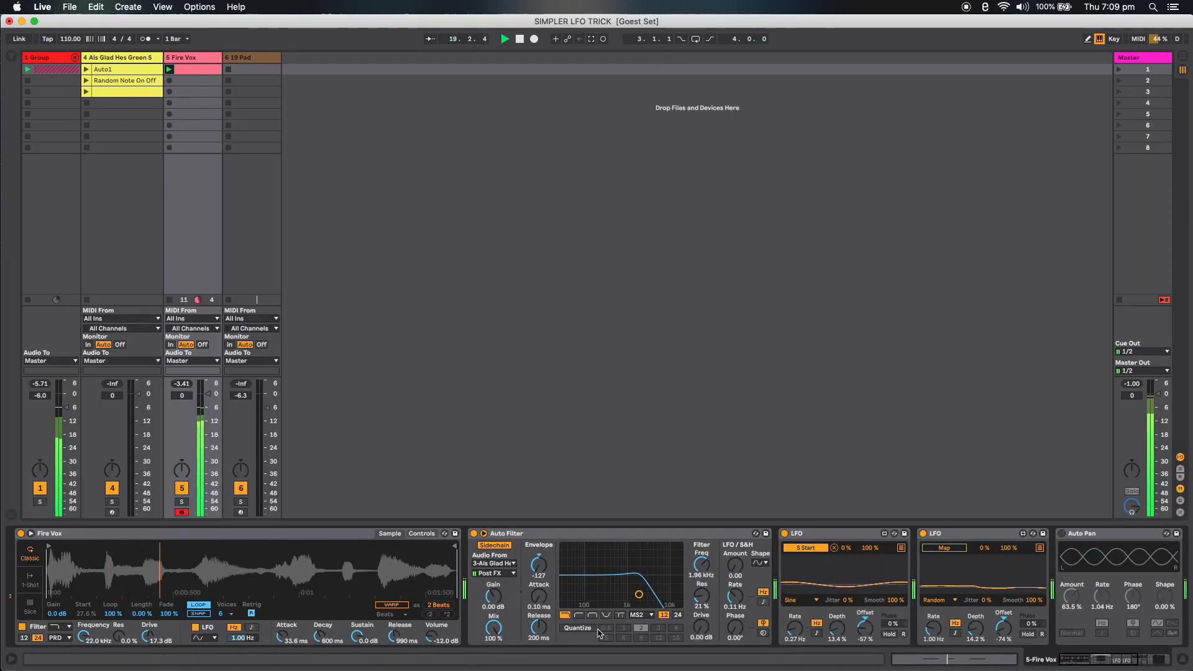
# - Try faster, deeper sample-start modulation on the first LFO, with 86.6 % Depth and Rates of 8.64 Hz and 0.97 Hz
pyautogui.moveTo(795, 629); pyautogui.dragTo(838, 586)
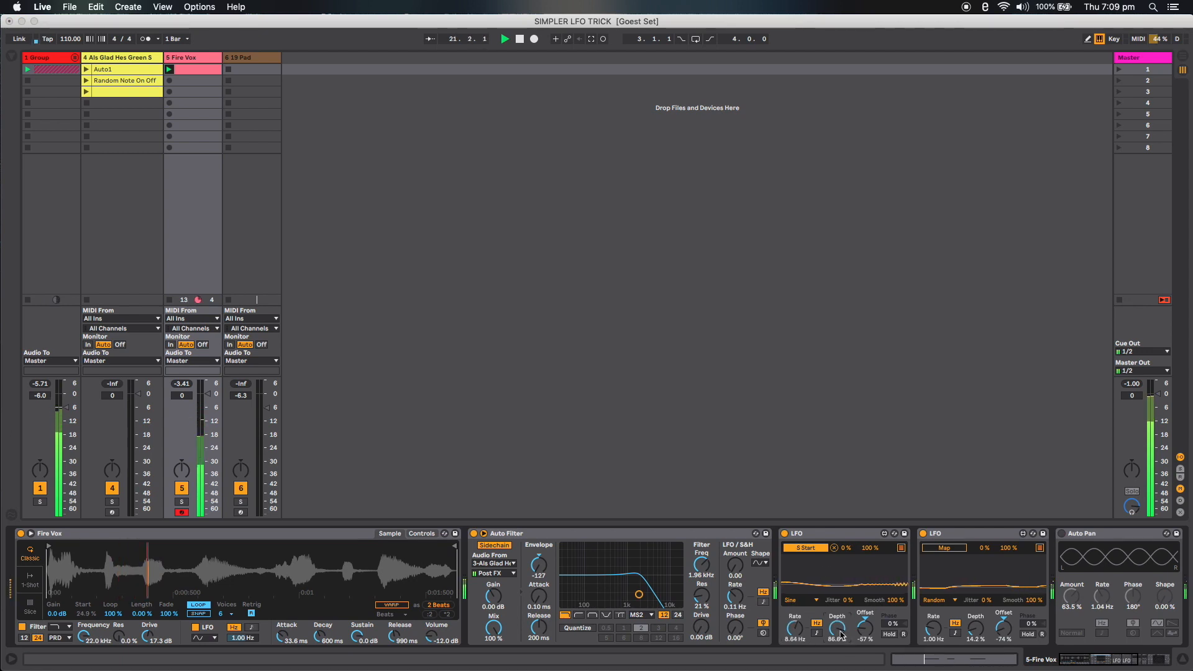
pyautogui.moveTo(800, 631); pyautogui.dragTo(799, 652)
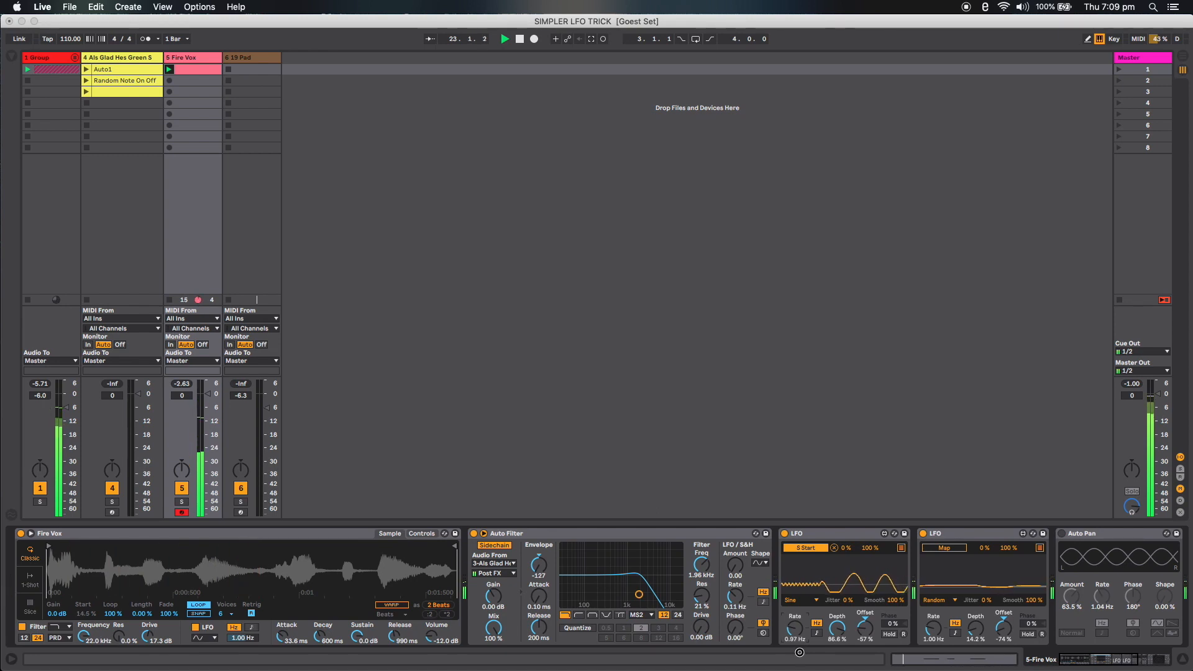
pyautogui.moveTo(801, 630); pyautogui.dragTo(800, 633)
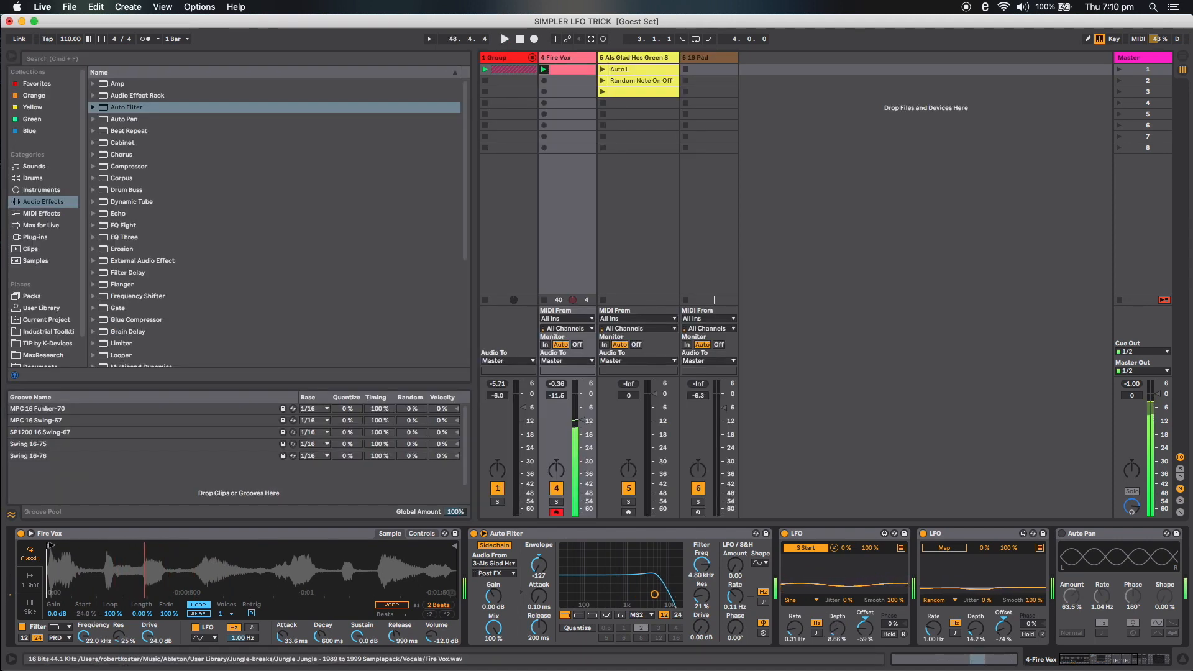
# - Set the first LFO to 0.40 Hz Rate and 7.09 % Depth, and change its waveform to Random
pyautogui.moveTo(197, 547)
pyautogui.mouseDown()
pyautogui.moveTo(262, 548)
pyautogui.moveTo(17, 554)
pyautogui.moveTo(29, 562)
pyautogui.mouseUp()
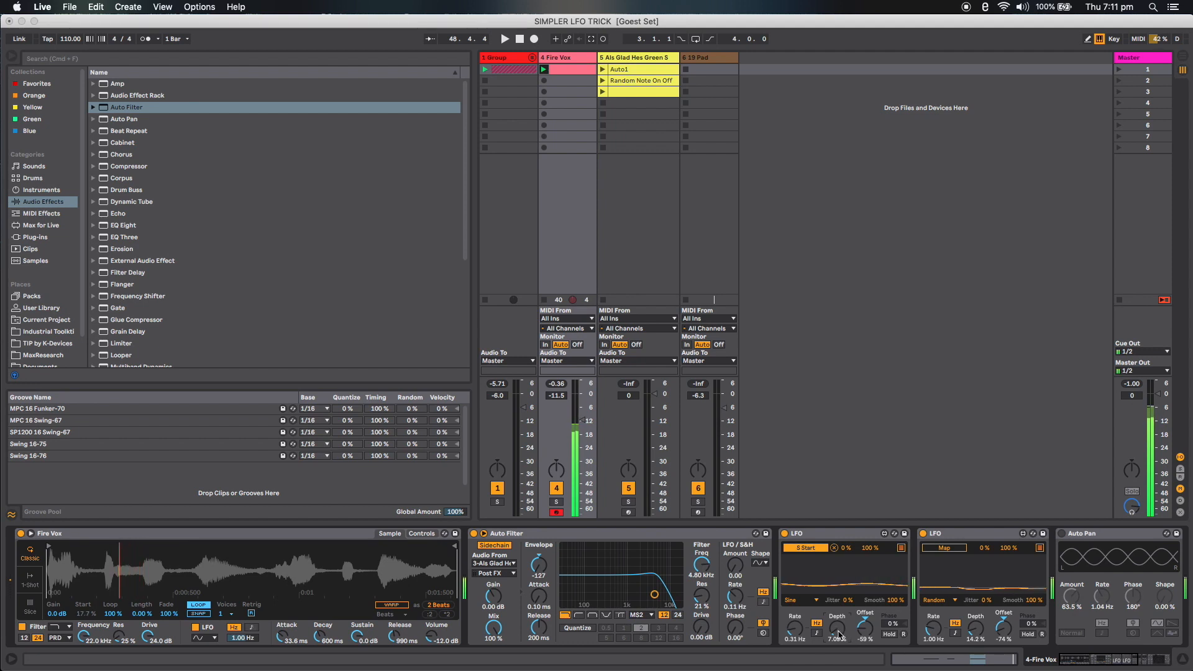
pyautogui.click(819, 601)
pyautogui.click(866, 535)
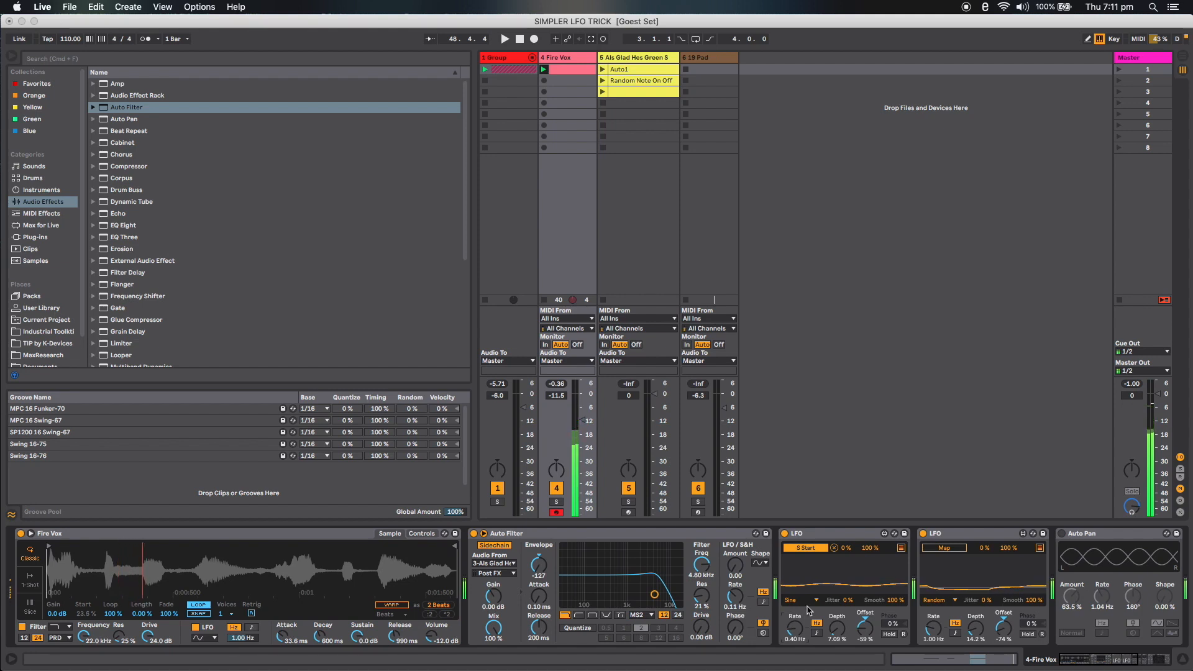
pyautogui.click(809, 600)
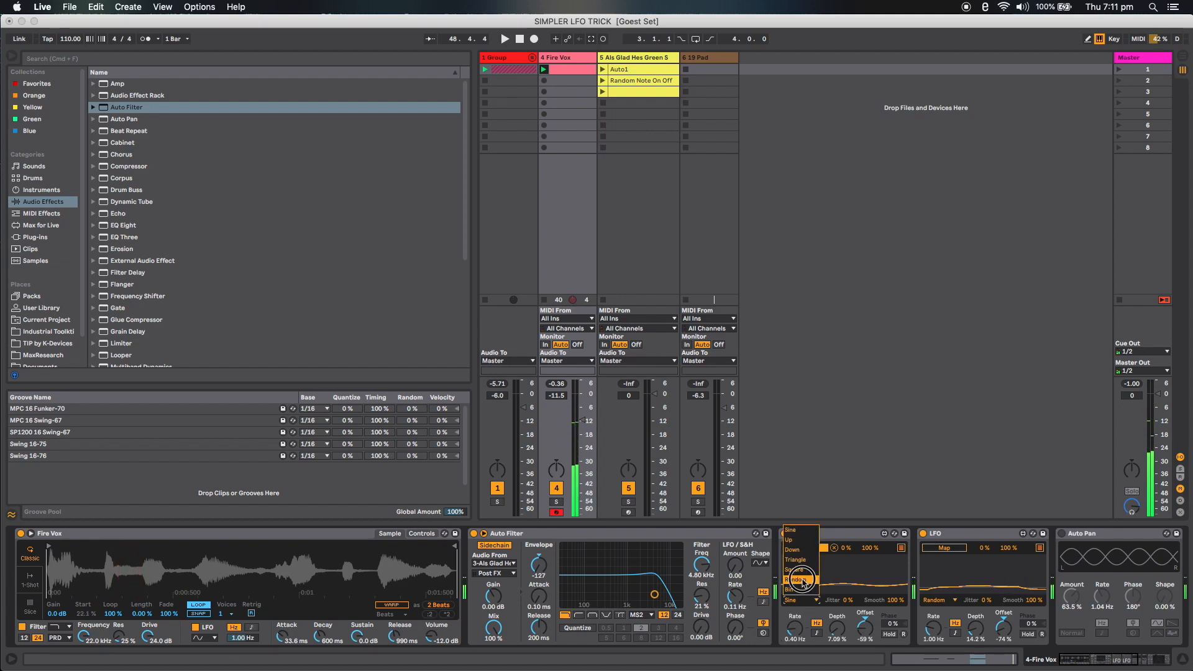
pyautogui.click(801, 580)
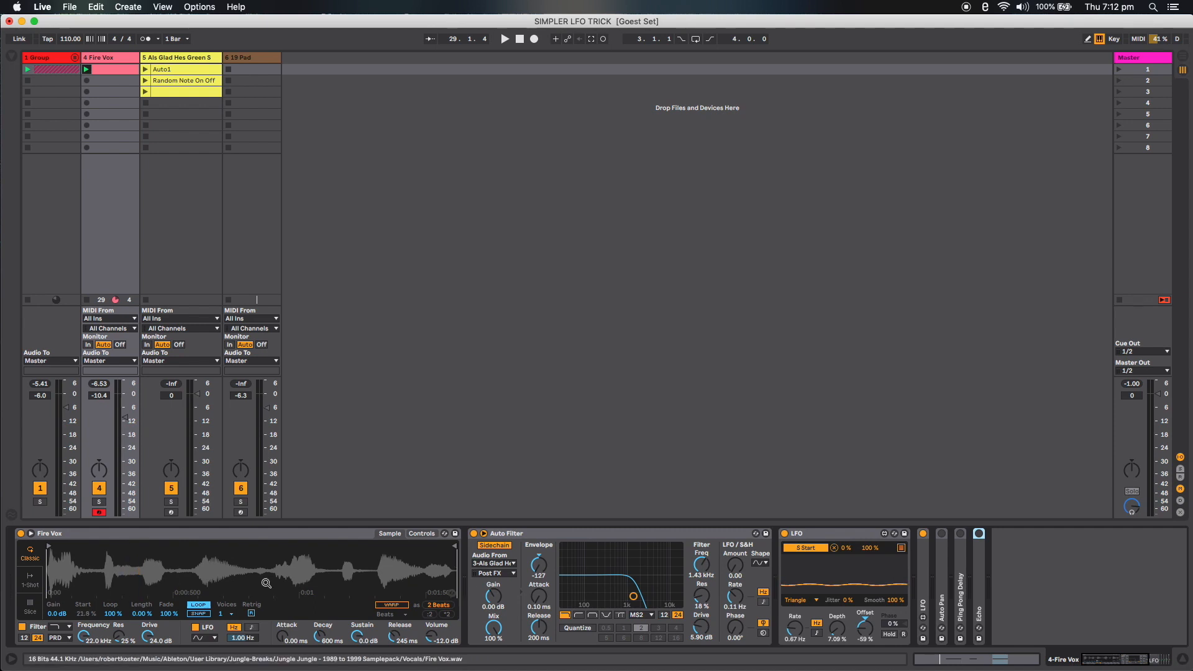
# - Find Saturator among the audio effects, insert it between Auto Filter and the first LFO on Fire Vox, and play the set
pyautogui.click(12, 59)
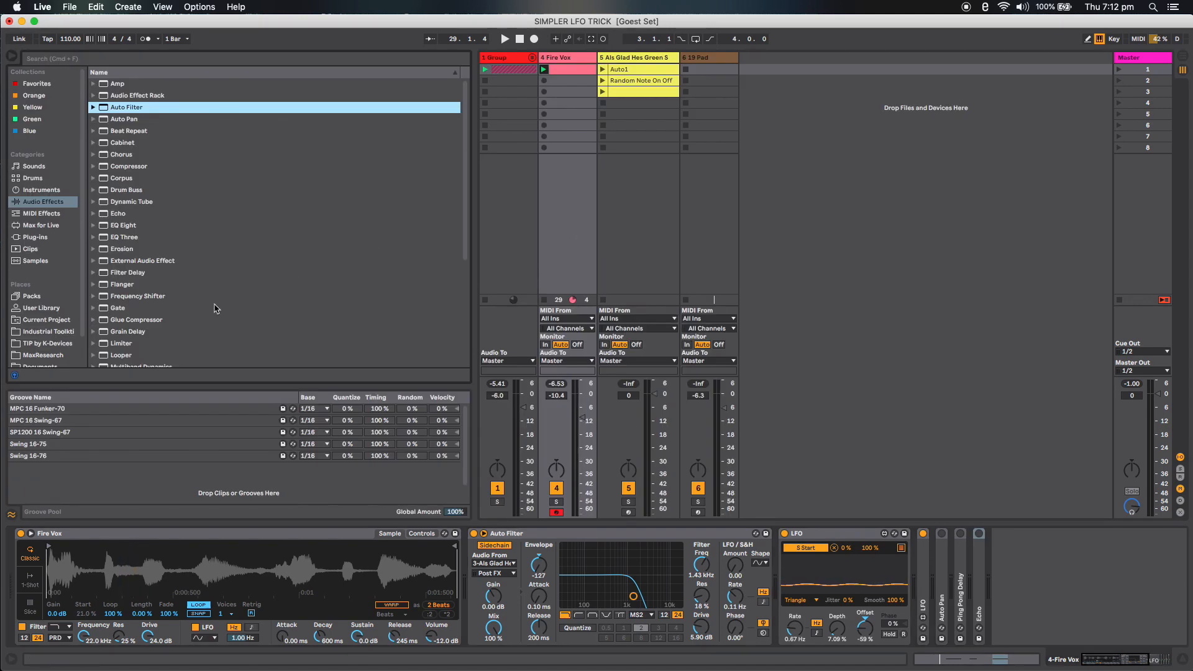
pyautogui.press('Down')
pyautogui.press('Down')
pyautogui.press('Down')
pyautogui.press('Down')
pyautogui.press('Down')
pyautogui.press('Down')
pyautogui.press('Down')
pyautogui.press('Down')
pyautogui.press('Down')
pyautogui.press('Down')
pyautogui.press('Down')
pyautogui.press('Down')
pyautogui.press('Down')
pyautogui.press('Down')
pyautogui.press('Down')
pyautogui.press('Down')
pyautogui.press('Down')
pyautogui.press('Down')
pyautogui.press('Down')
pyautogui.press('Down')
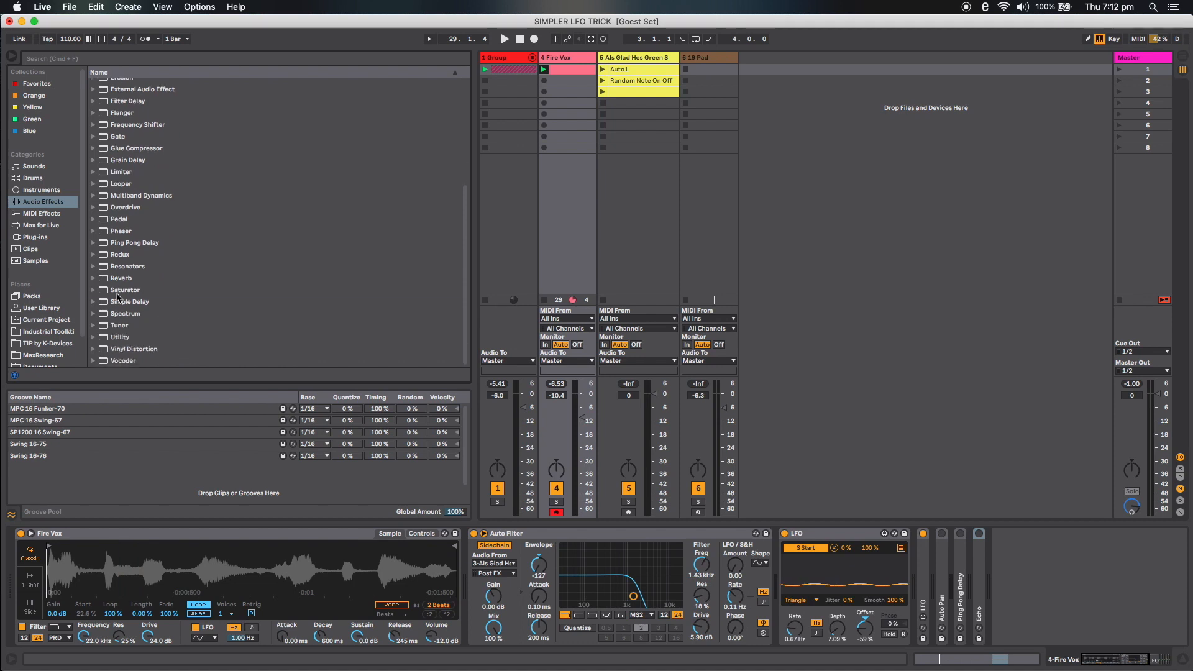
pyautogui.press('Return')
pyautogui.moveTo(1033, 537); pyautogui.dragTo(801, 599)
pyautogui.press('space')
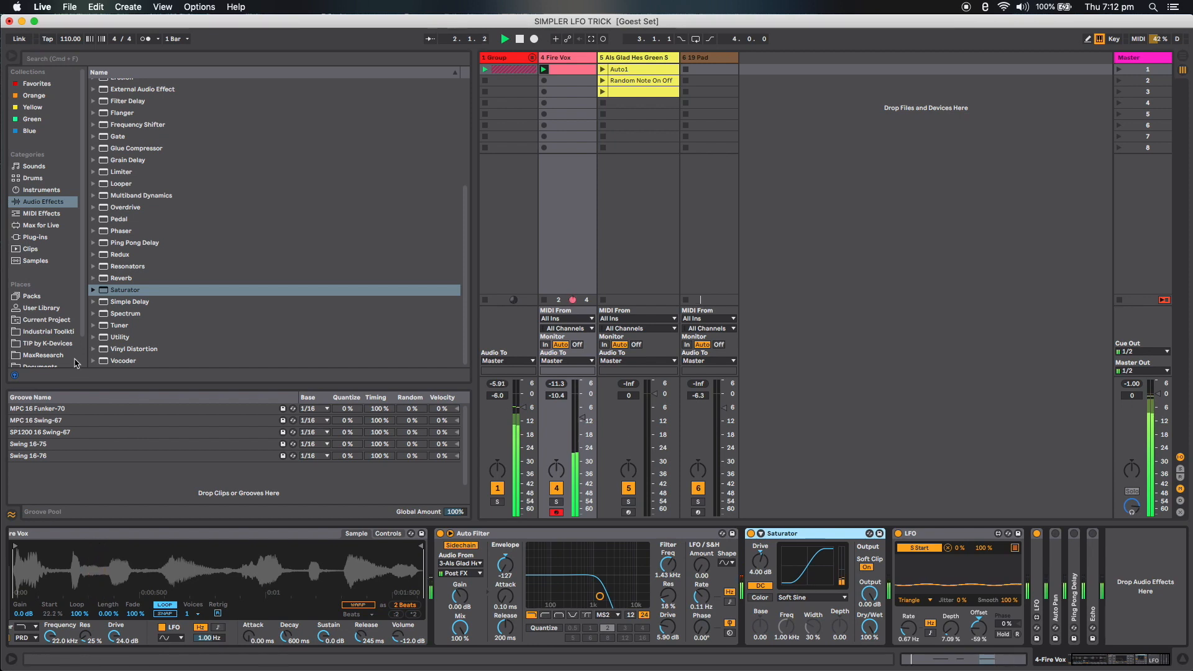
# - Insert Utility directly after the first LFO on Fire Vox and switch it to Mono
pyautogui.click(200, 338)
pyautogui.moveTo(297, 408); pyautogui.dragTo(1031, 572)
pyautogui.click(1041, 614)
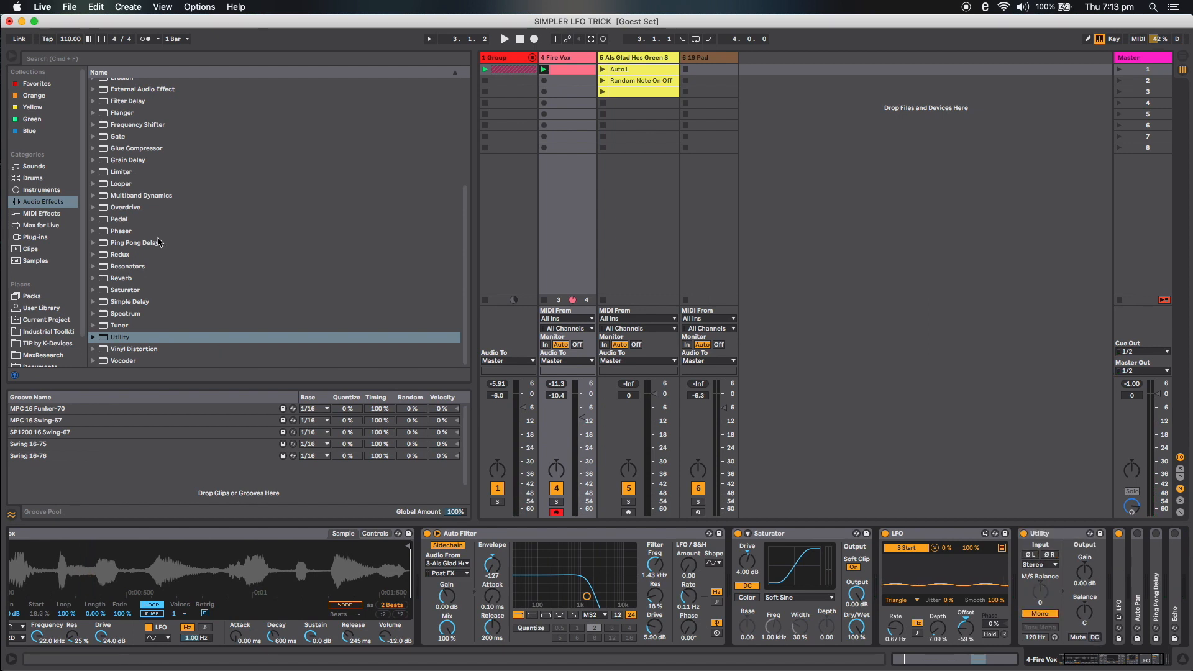
# - Insert Compressor directly after Utility and expand its sidechain settings
pyautogui.scroll(5, 156, 136)
pyautogui.moveTo(133, 151); pyautogui.dragTo(1118, 584)
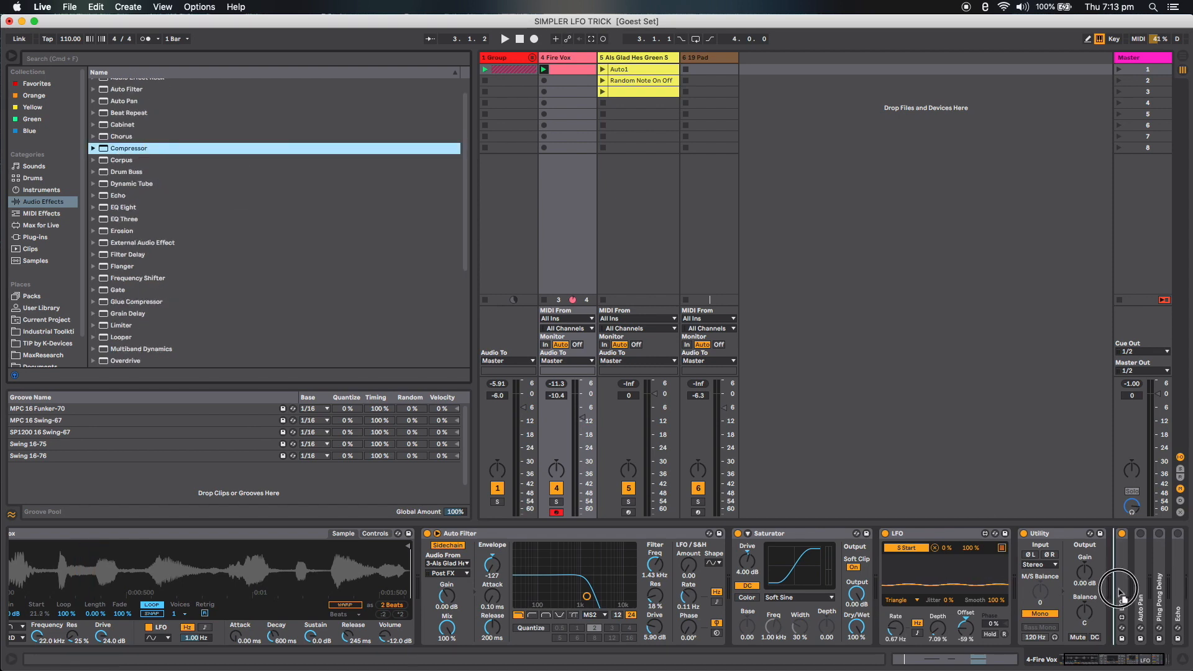
pyautogui.click(1046, 533)
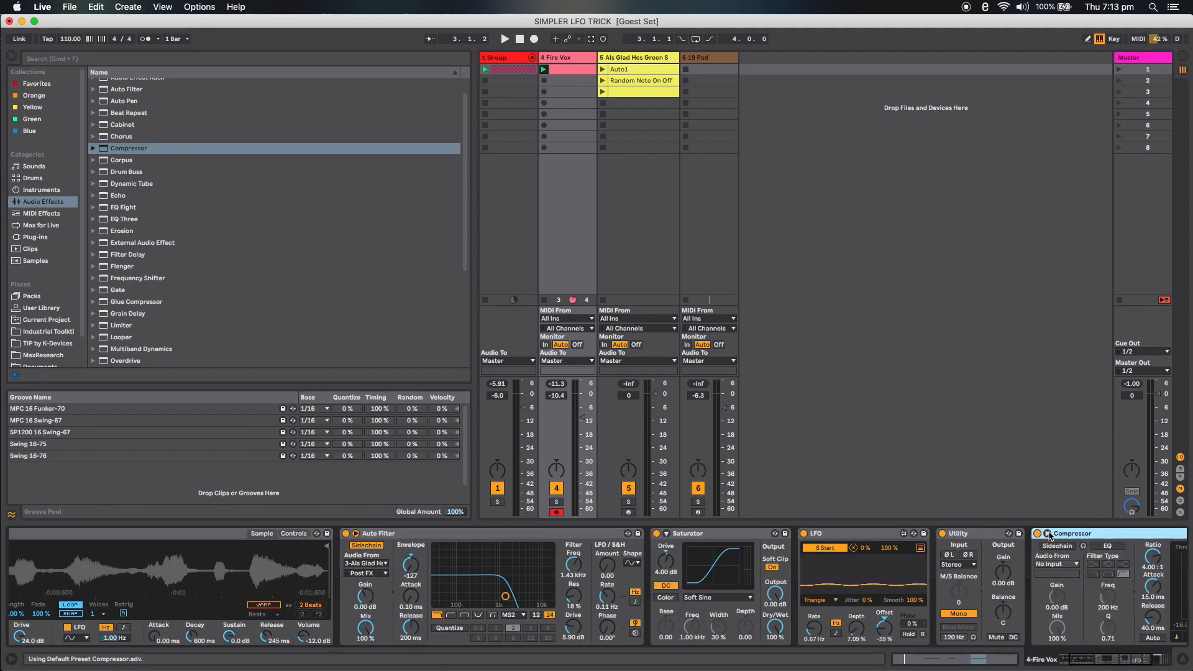
# - Sidechain the Compressor from 3-Als Glad Hes Green Small (Freeze) and enable its sidechain EQ as a band-pass at about 89 Hz
pyautogui.click(1055, 564)
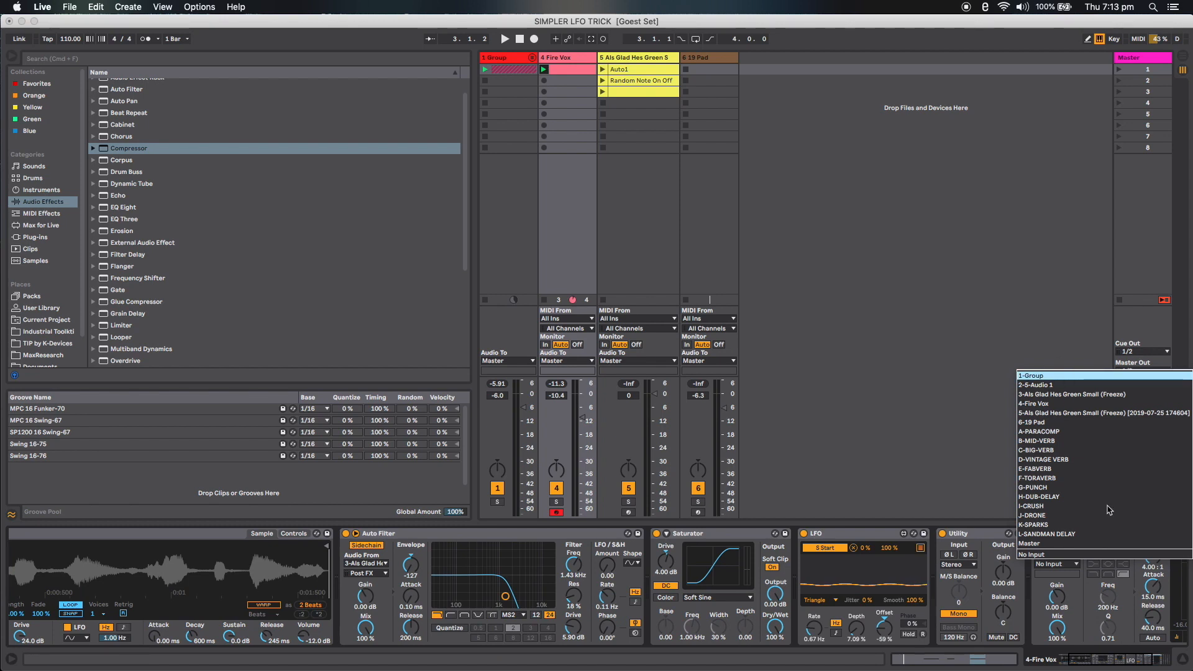
pyautogui.click(1054, 375)
pyautogui.click(829, 574)
pyautogui.click(834, 563)
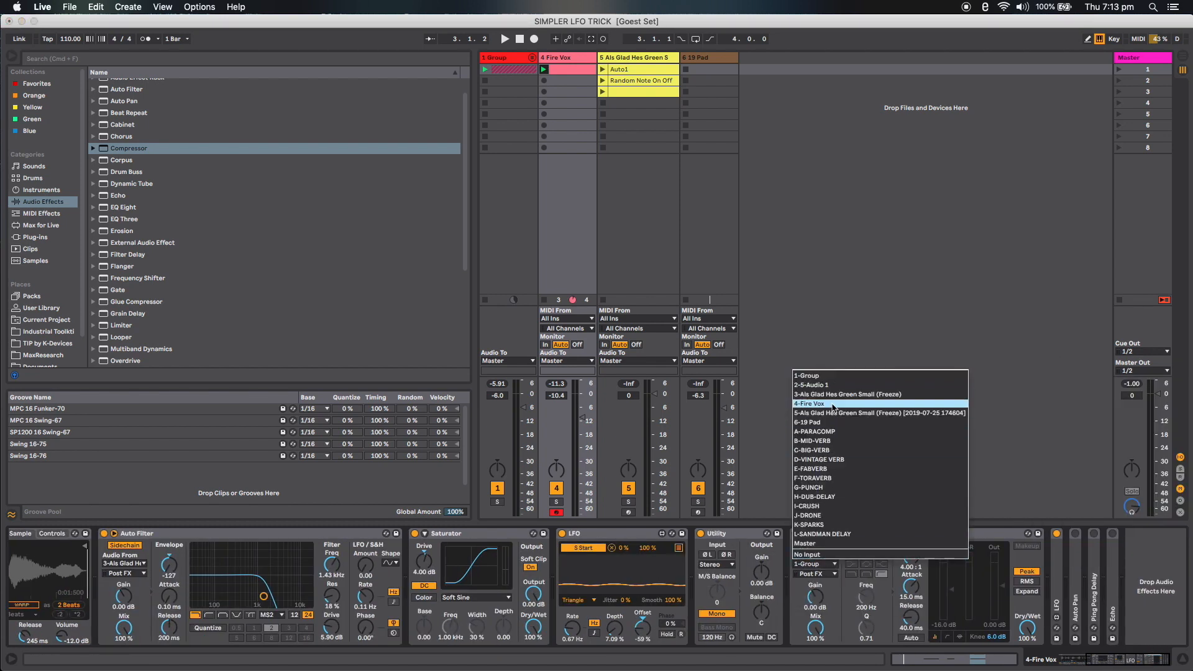
pyautogui.click(865, 545)
pyautogui.click(865, 573)
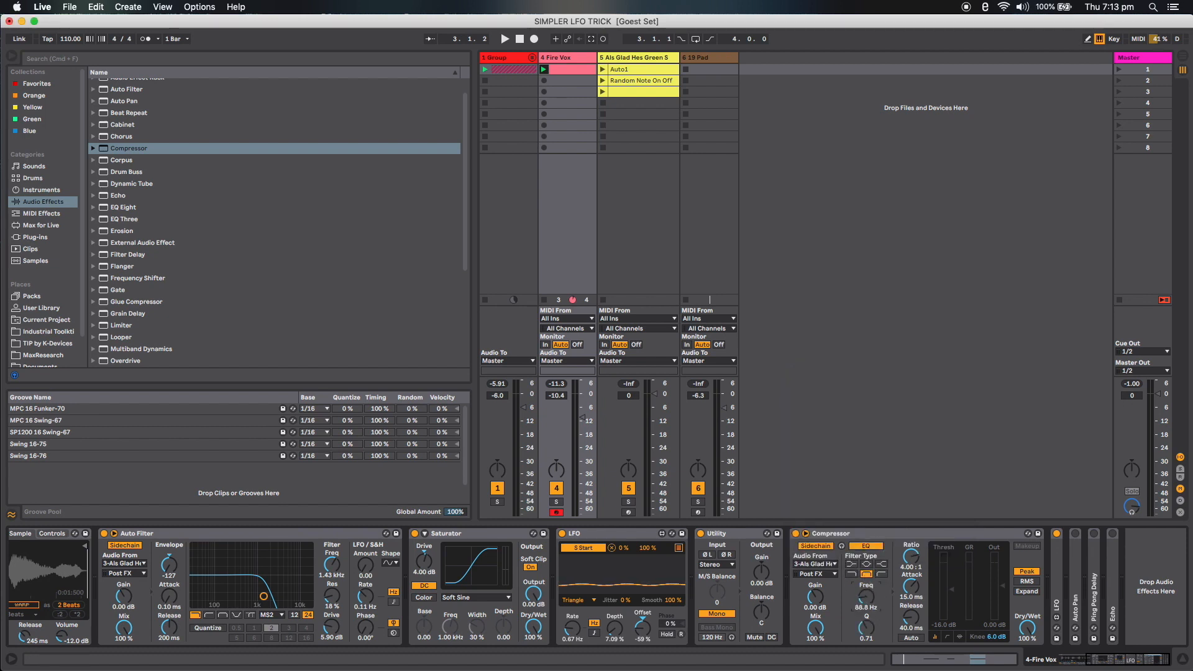
# - Set the Compressor to 7.18 dB sidechain gain, -20.7 dB threshold, infinite ratio, 7.89 ms attack, 73.9 ms release and 50 % Dry/Wet during playback
pyautogui.press('space')
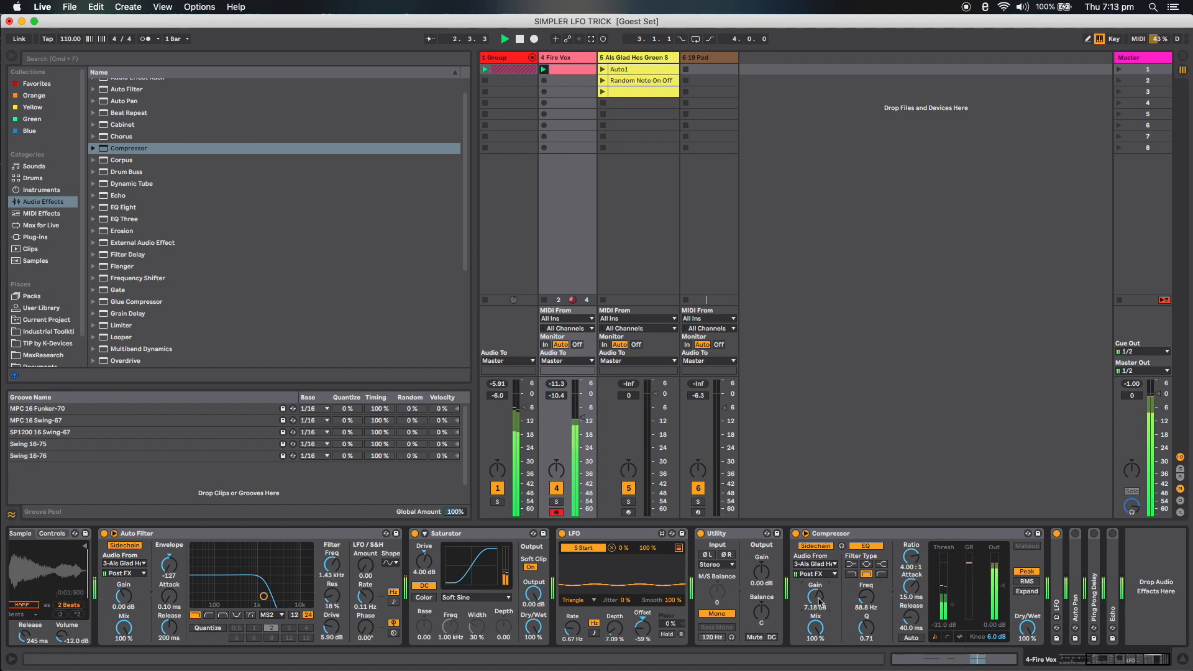
pyautogui.moveTo(961, 615); pyautogui.dragTo(961, 603)
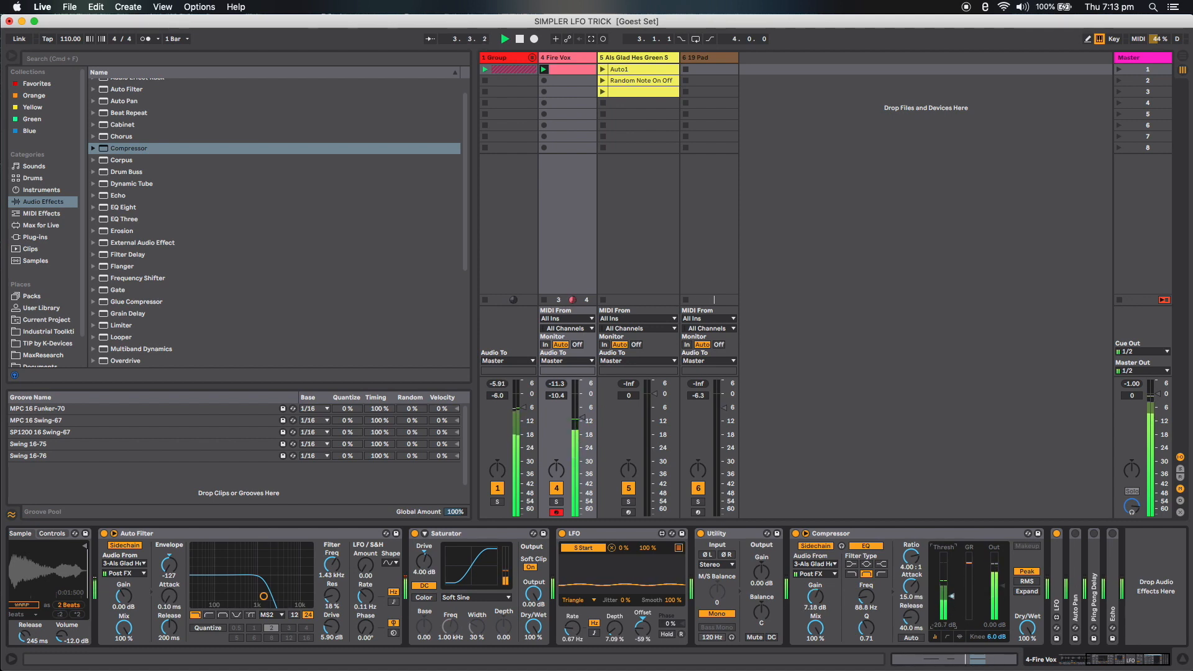
pyautogui.click(948, 637)
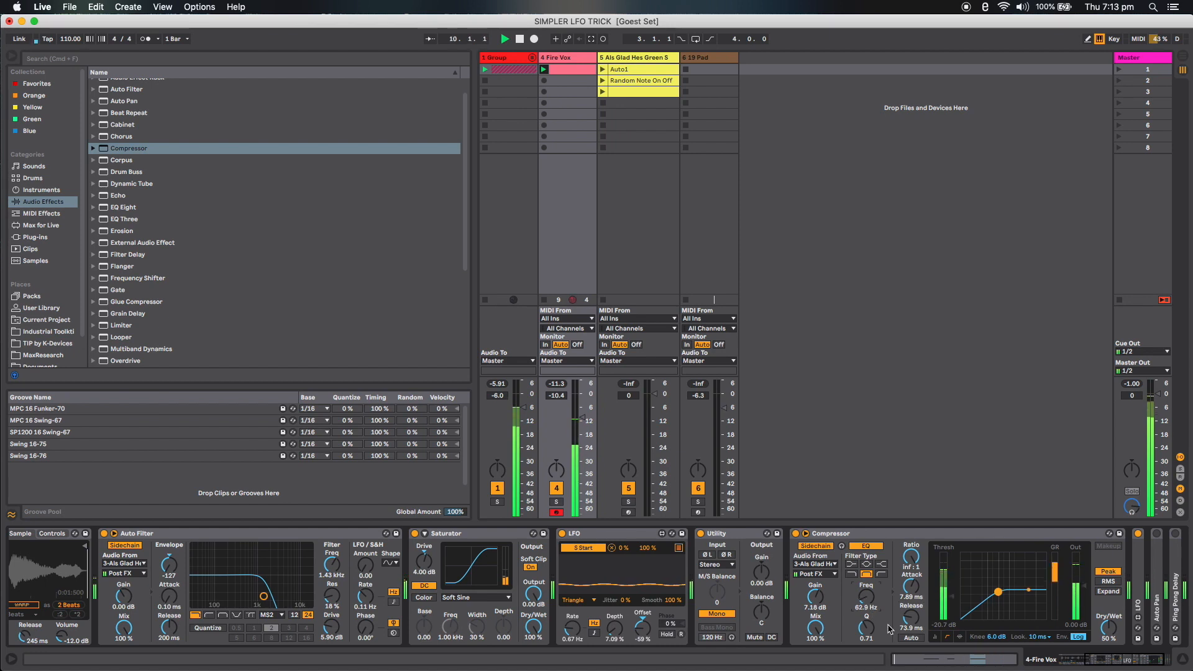
pyautogui.click(13, 55)
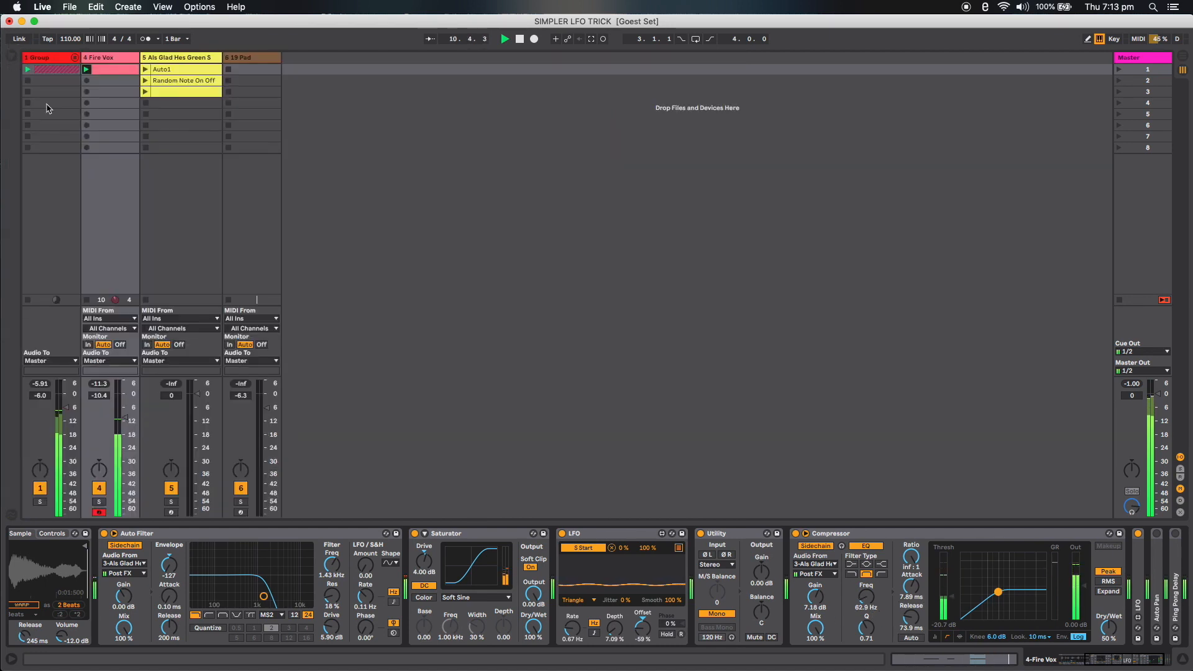
# - Try the Saturator ahead of Auto Filter with the Medium Curve, sweeping the filter frequency open
pyautogui.moveTo(329, 565); pyautogui.dragTo(330, 521)
pyautogui.moveTo(330, 565); pyautogui.dragTo(329, 639)
pyautogui.moveTo(473, 539); pyautogui.dragTo(155, 568)
pyautogui.click(165, 597)
pyautogui.click(190, 621)
pyautogui.moveTo(493, 569); pyautogui.dragTo(492, 547)
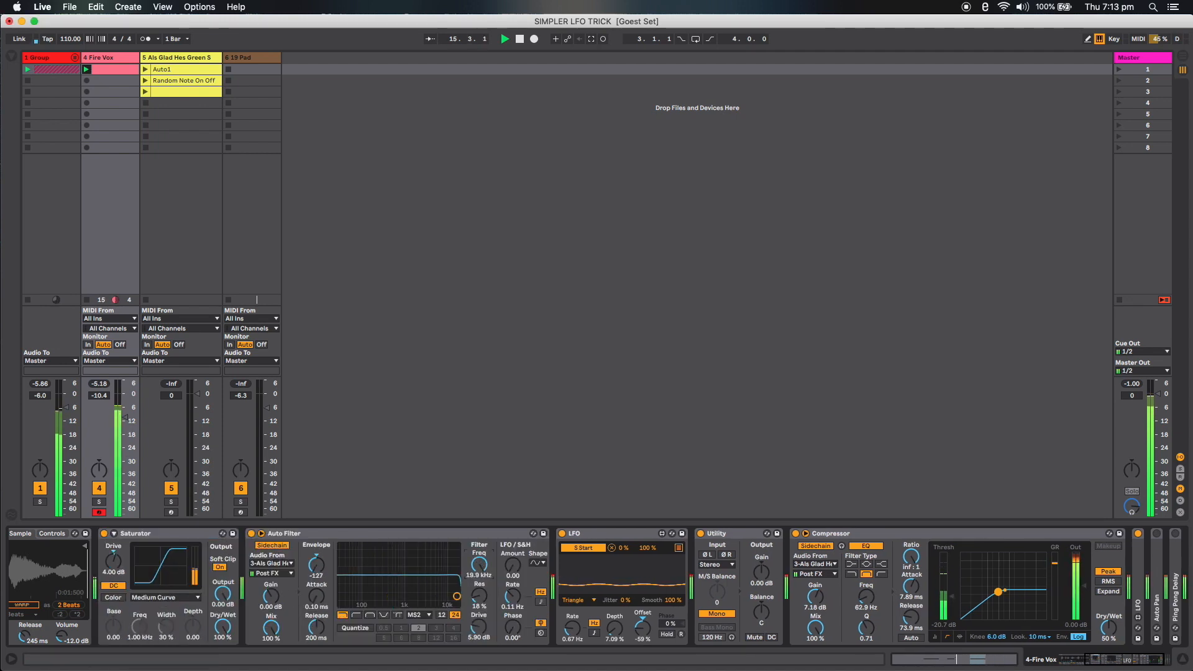
# - Move the Saturator back after Auto Filter, set its curve to Soft Sine and lower the filter frequency to 447 Hz
pyautogui.moveTo(142, 533); pyautogui.dragTo(534, 595)
pyautogui.click(460, 596)
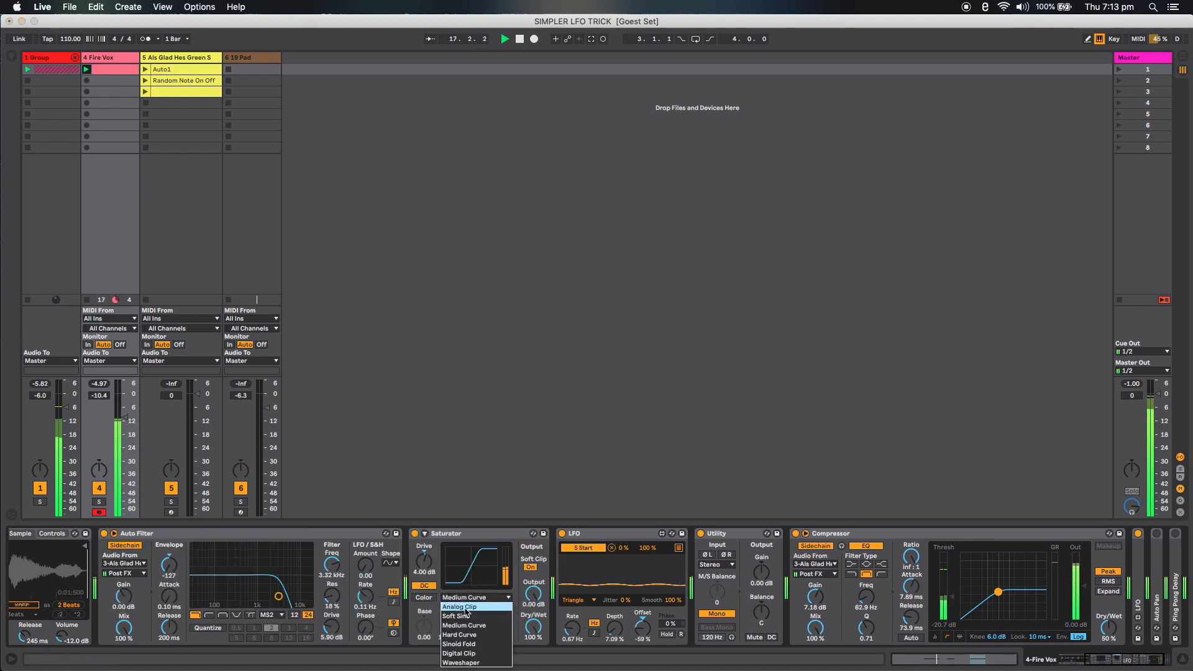
pyautogui.click(465, 601)
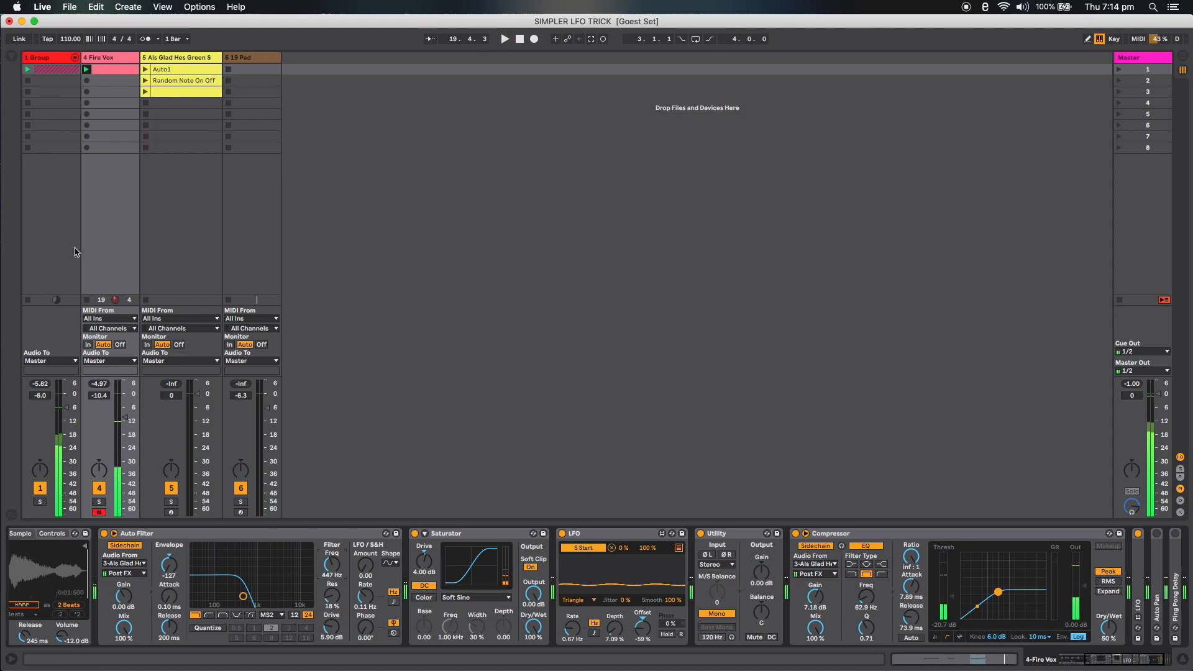
# - Insert EQ Eight between Auto Filter and Saturator, with band 1 as a steeper low cut at 51.6 Hz, Q 1.43, and output gain 0 dB
pyautogui.click(9, 57)
pyautogui.moveTo(118, 207); pyautogui.dragTo(407, 591)
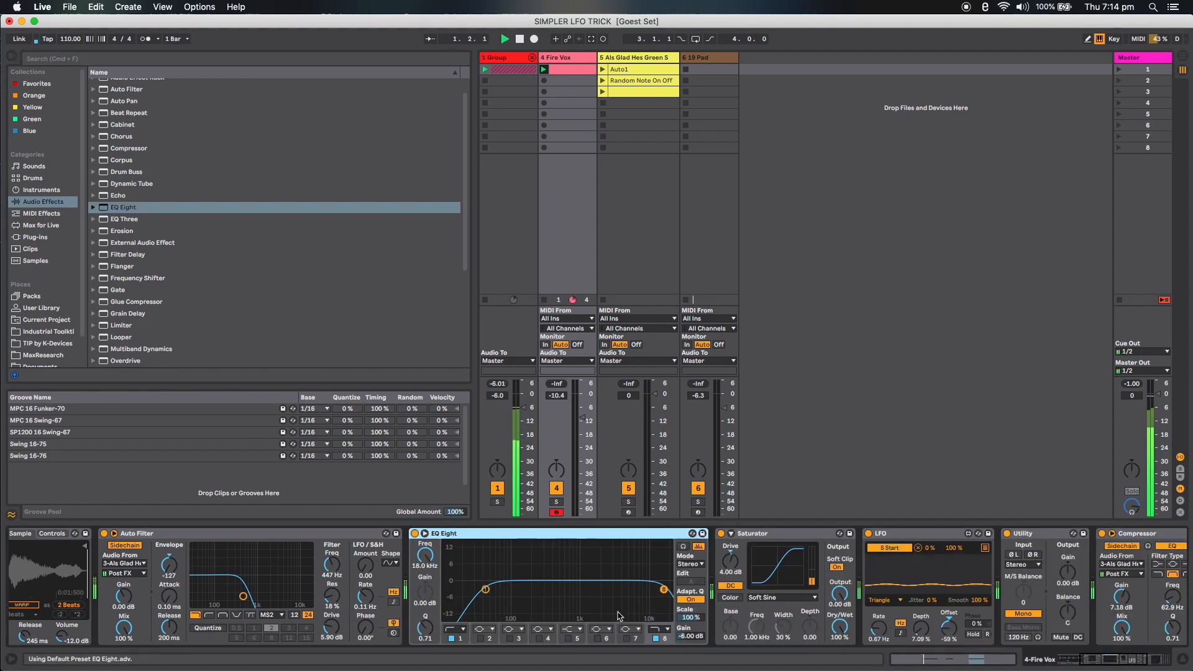
pyautogui.click(457, 629)
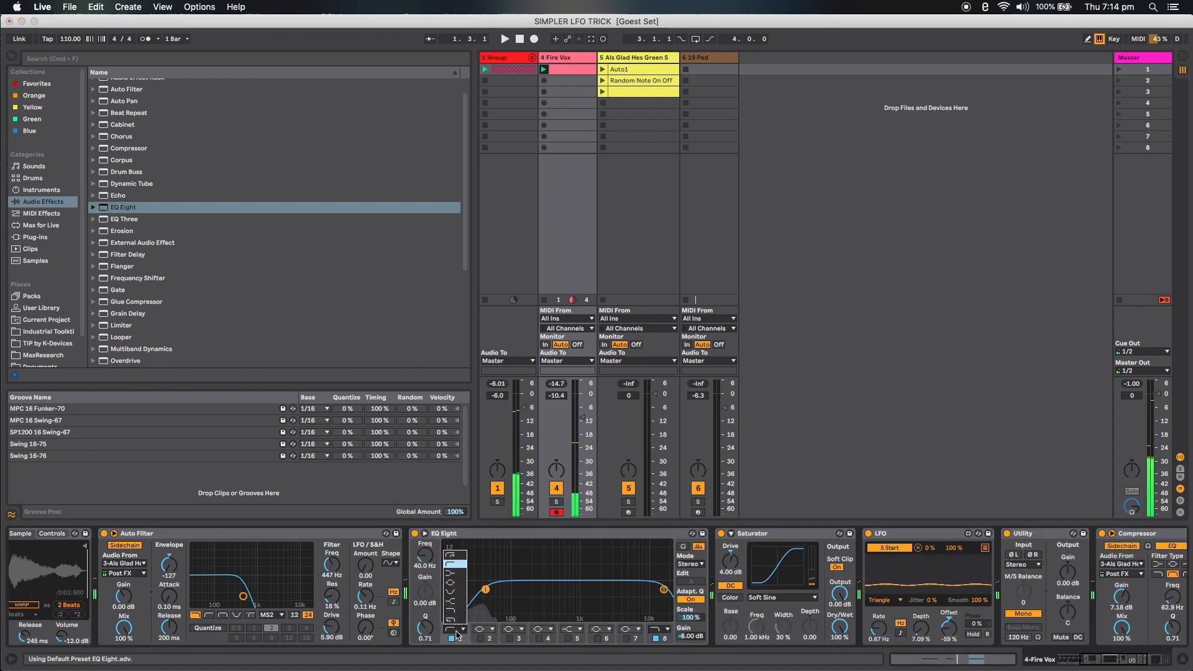
pyautogui.click(454, 555)
pyautogui.press('space')
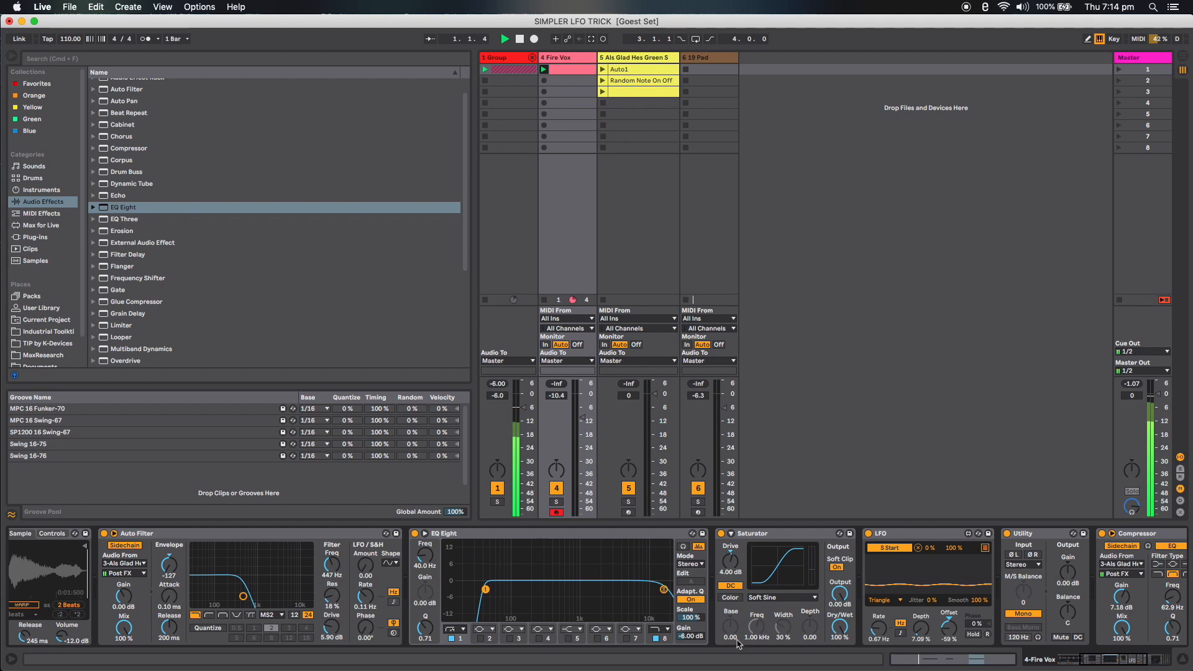
pyautogui.moveTo(503, 588)
pyautogui.mouseDown()
pyautogui.moveTo(510, 577)
pyautogui.moveTo(492, 579)
pyautogui.mouseUp()
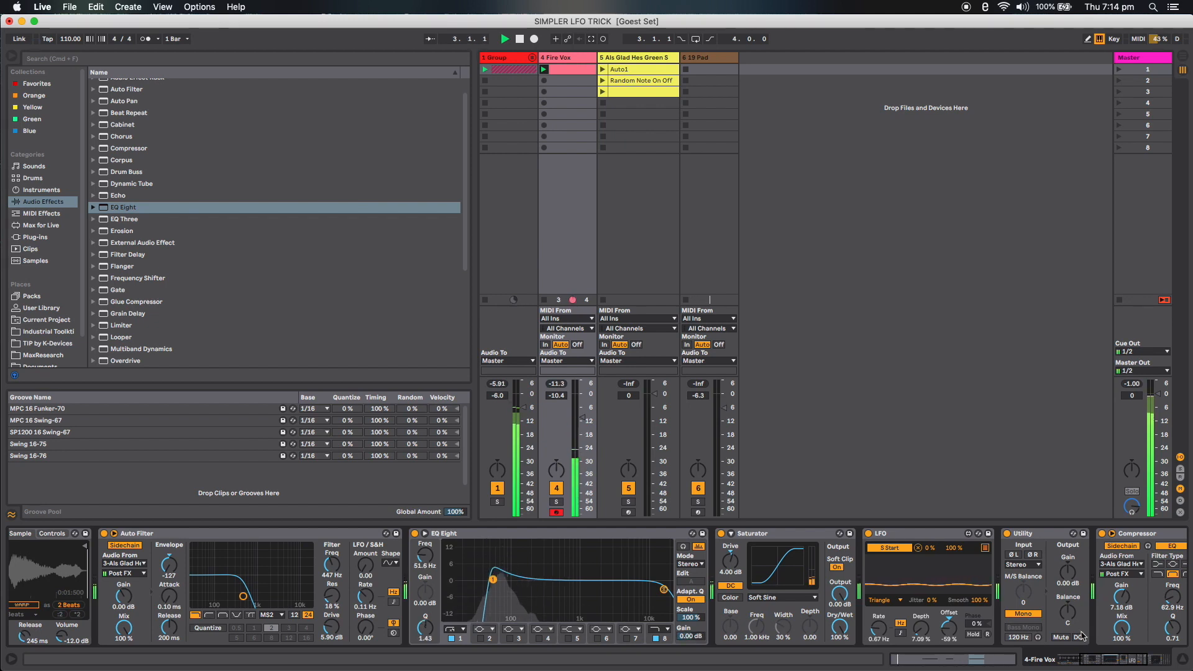
# - Transpose the Fire Vox Simpler to -12 st and raise the track's Auto Filter frequency to 888 Hz
pyautogui.moveTo(1112, 659); pyautogui.dragTo(1082, 659)
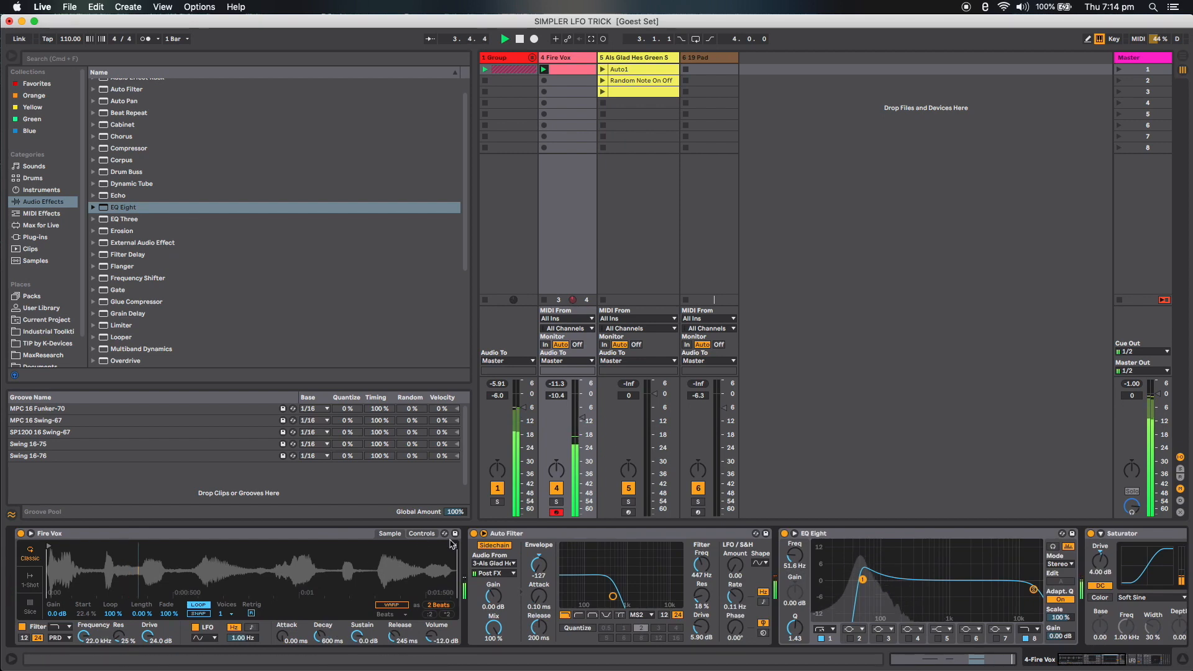
pyautogui.click(421, 533)
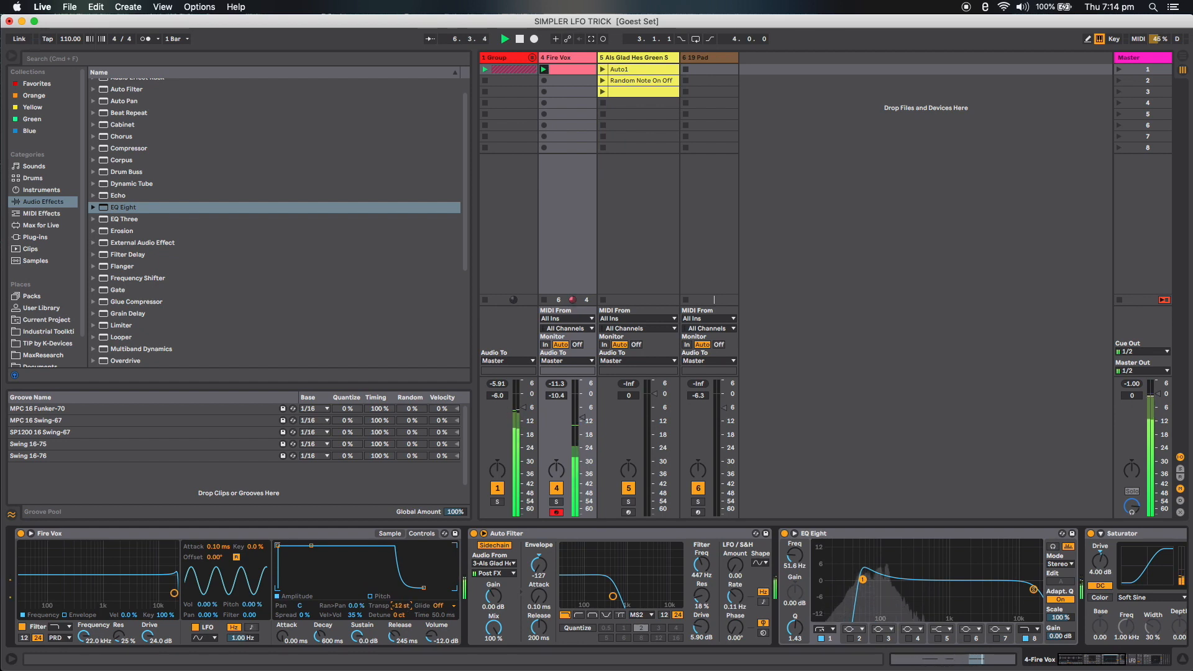
pyautogui.moveTo(401, 606); pyautogui.dragTo(401, 617)
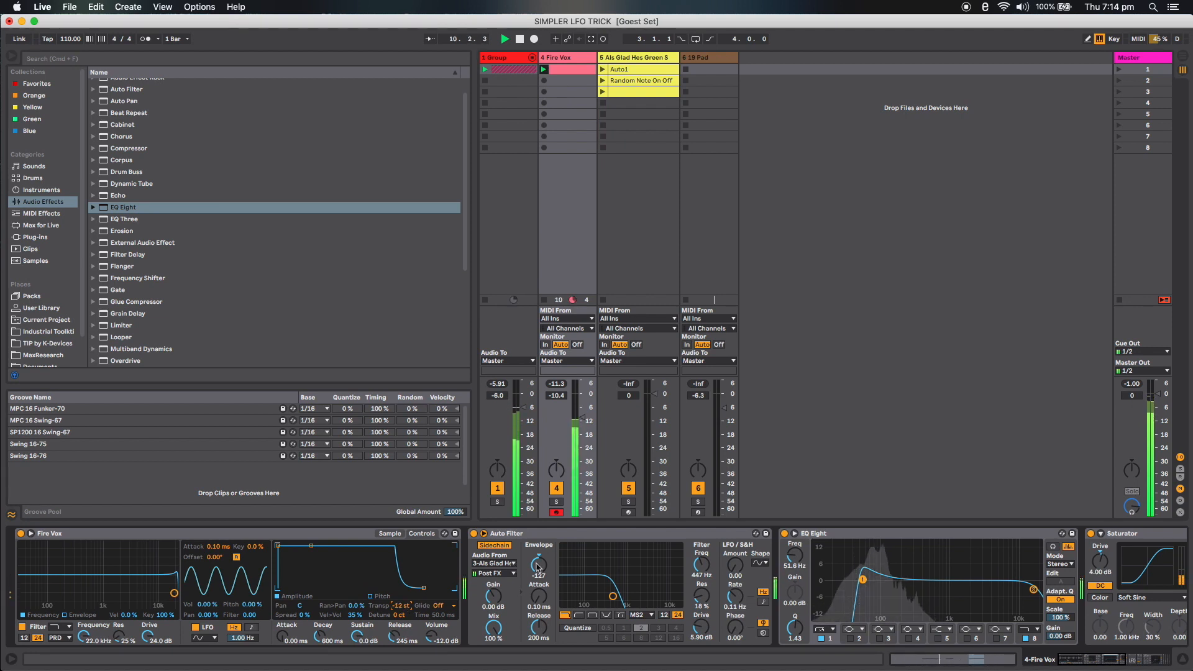
pyautogui.moveTo(698, 572); pyautogui.dragTo(706, 570)
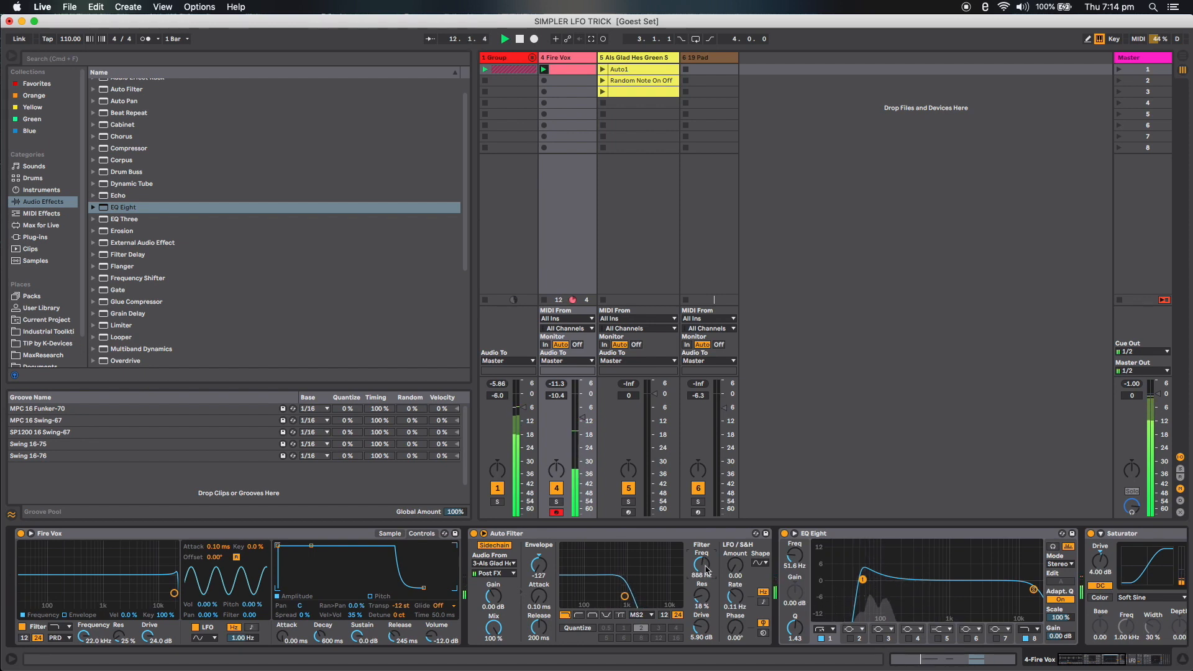
# - Hide the browser, disarm the Fire Vox track, stop playback and arm the 19 Pad track for playing
pyautogui.click(11, 56)
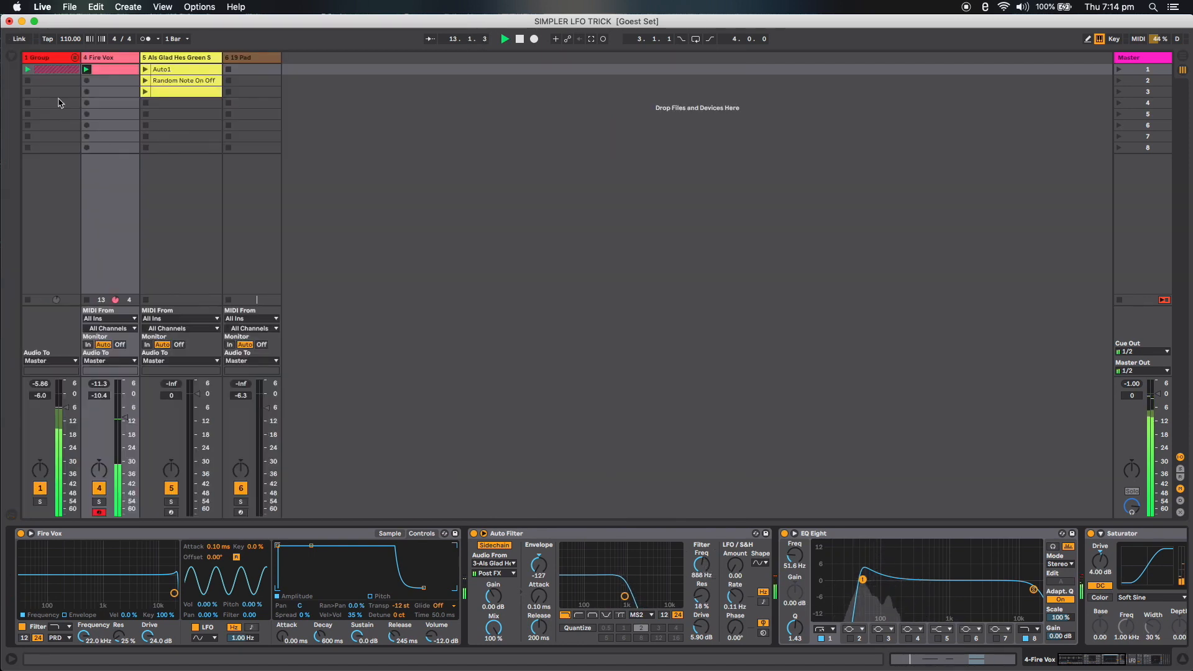
pyautogui.click(99, 512)
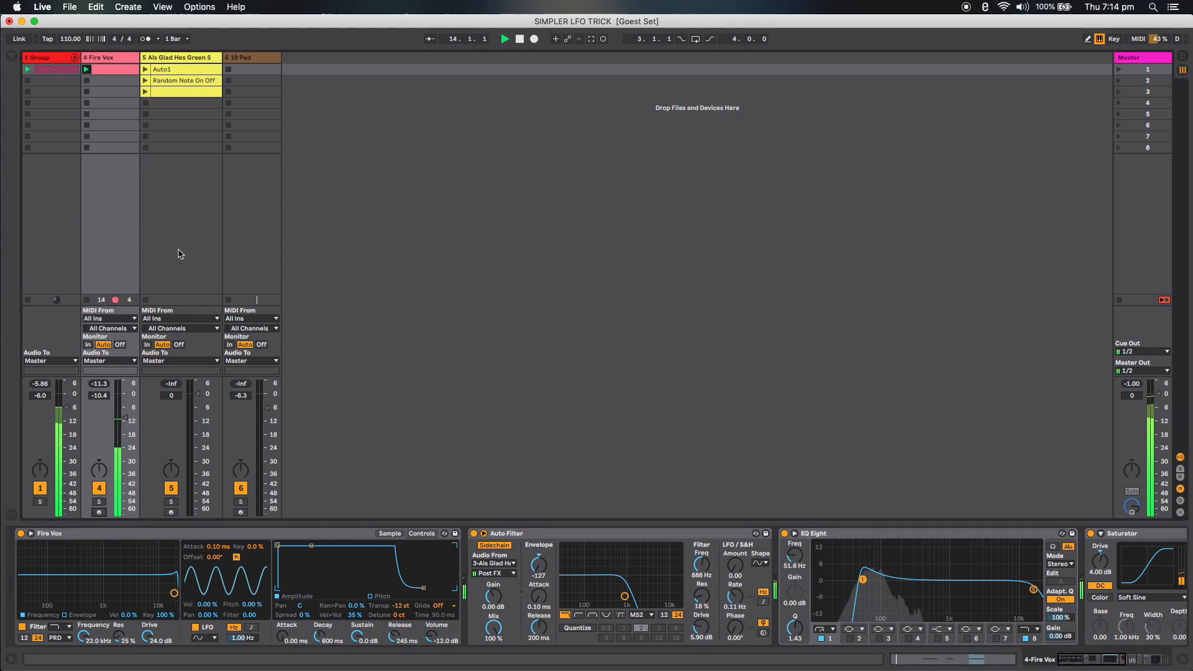
pyautogui.click(163, 57)
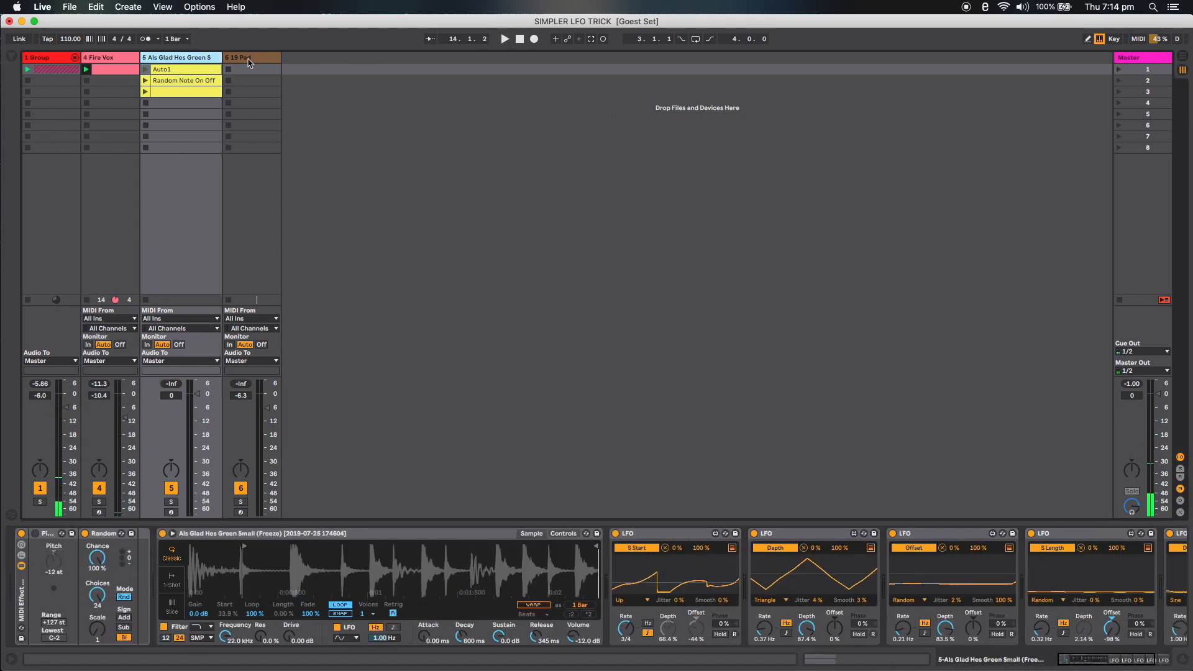
pyautogui.click(242, 515)
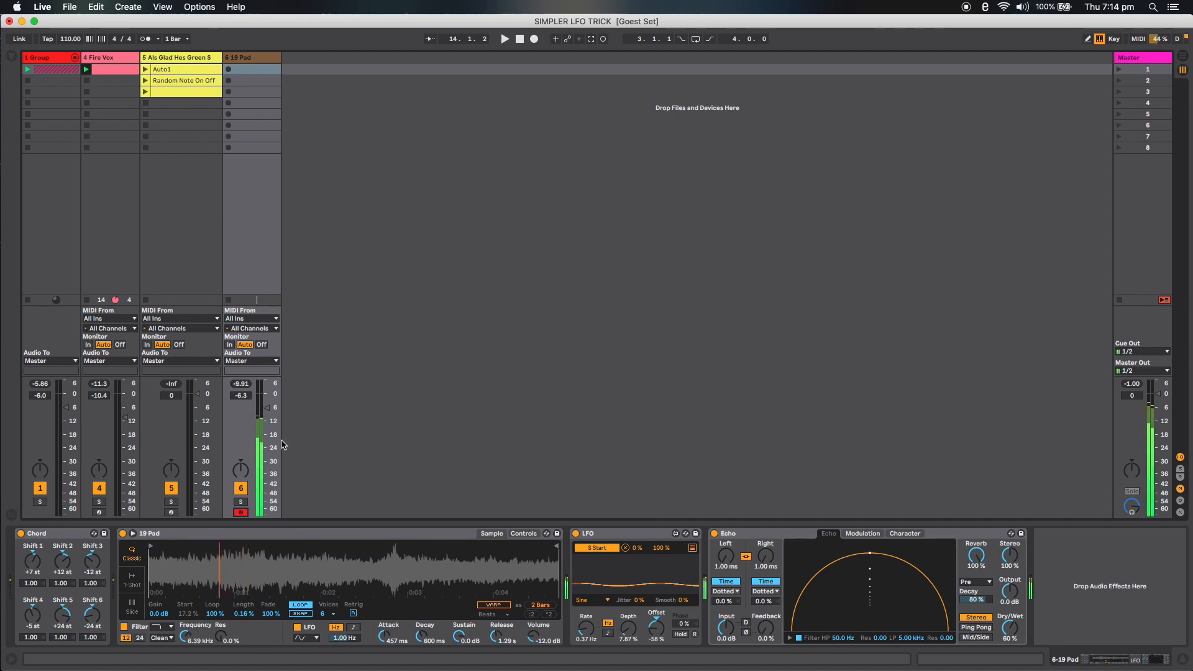
# - Set the 19 Pad volume to -24.0 dB, lower its Simpler filter to about 2.3 kHz and audition a lower octave over the loop
pyautogui.moveTo(241, 395); pyautogui.dragTo(266, 447)
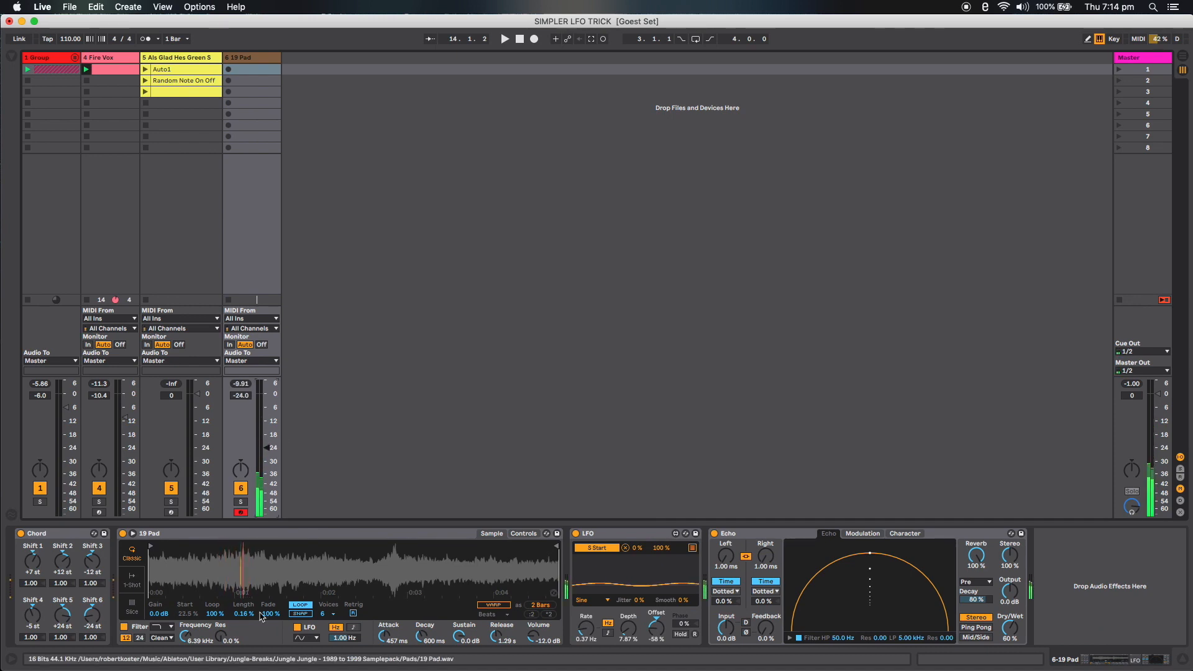
pyautogui.moveTo(185, 636); pyautogui.dragTo(185, 652)
pyautogui.press('z')
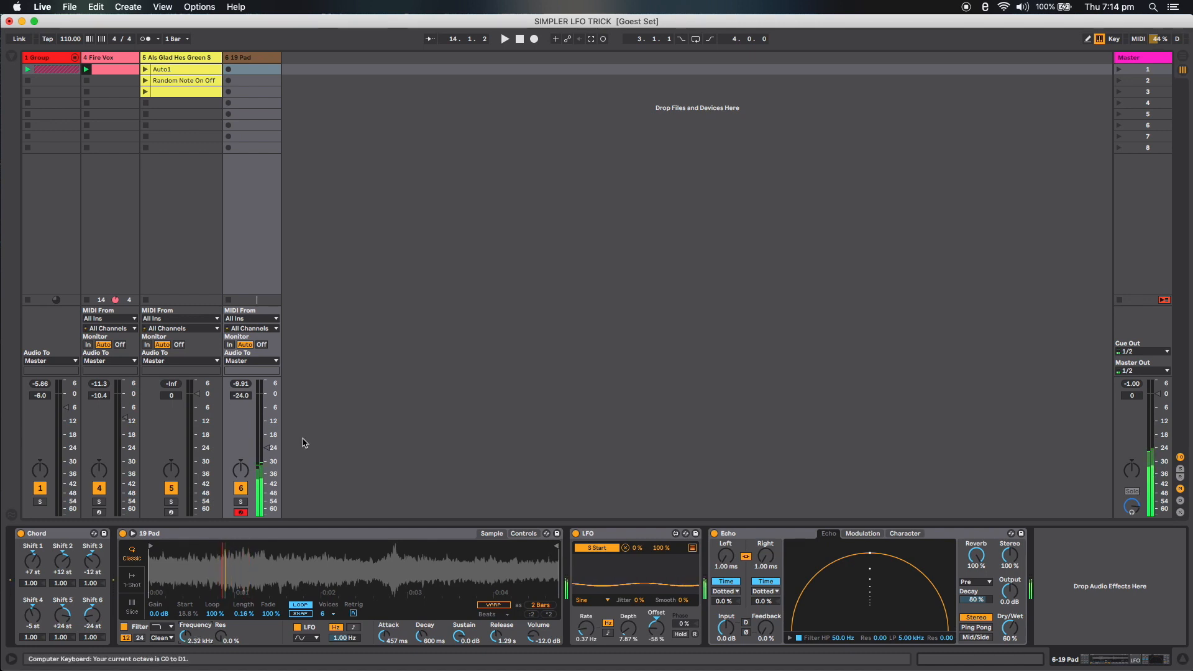
pyautogui.press('space')
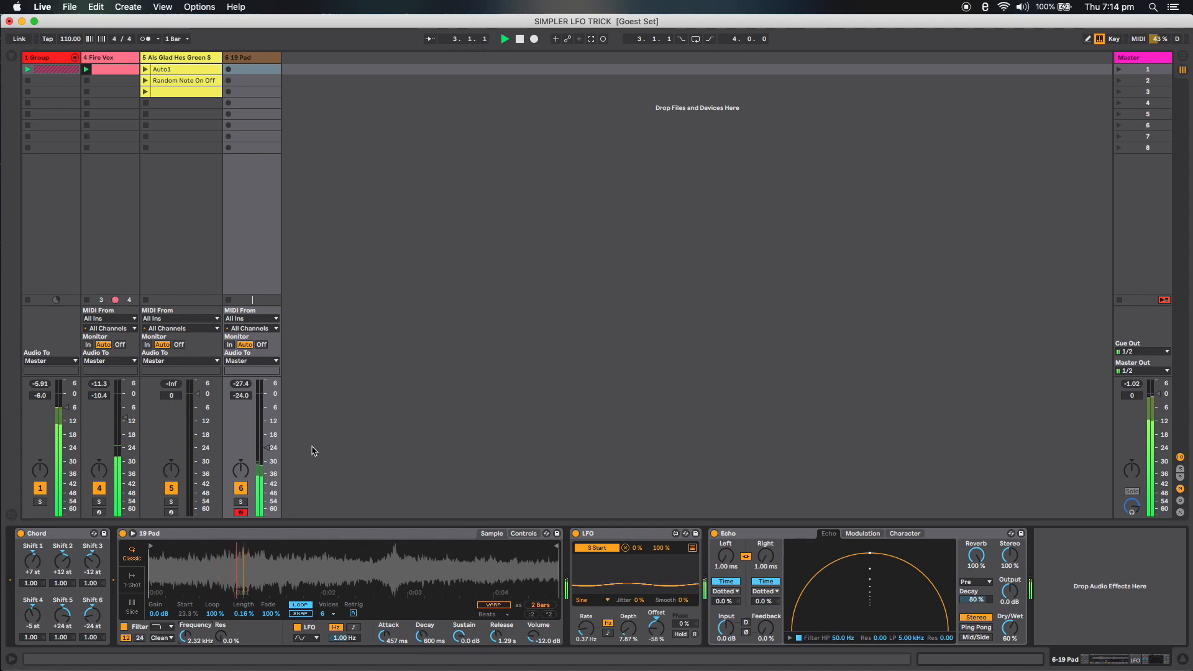
# - Move the 19 Pad track beside Fire Vox and launch a new eight-bar clip on it holding E0 and F0 for four bars each
pyautogui.moveTo(264, 65); pyautogui.dragTo(201, 58)
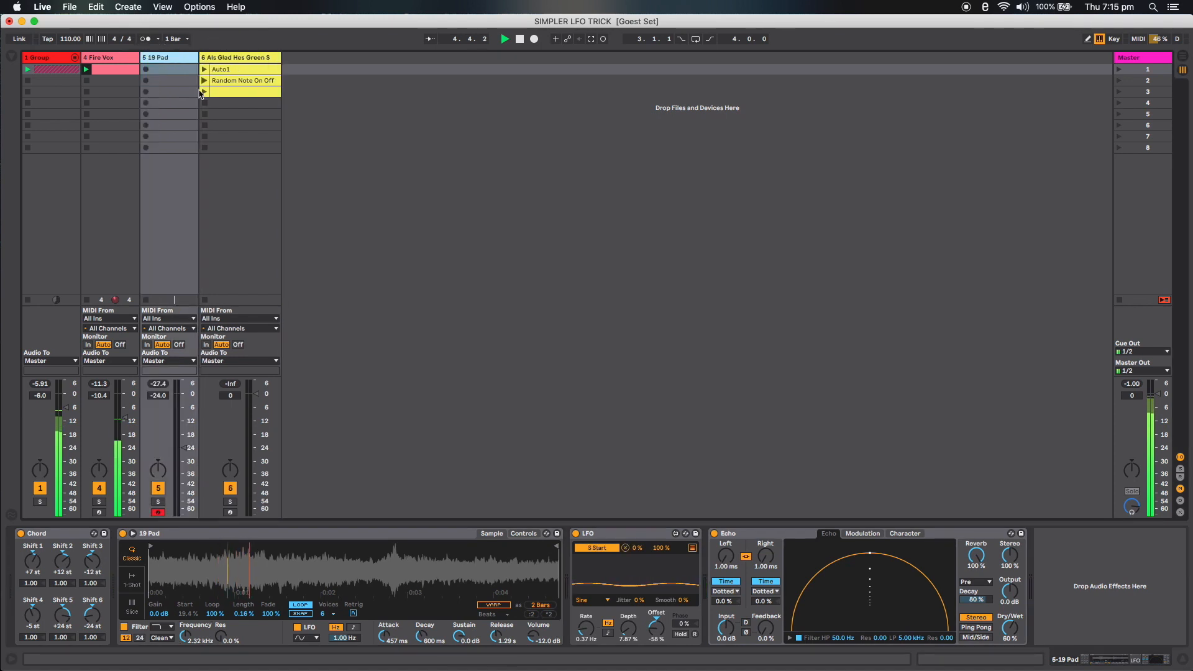
pyautogui.doubleClick(165, 70)
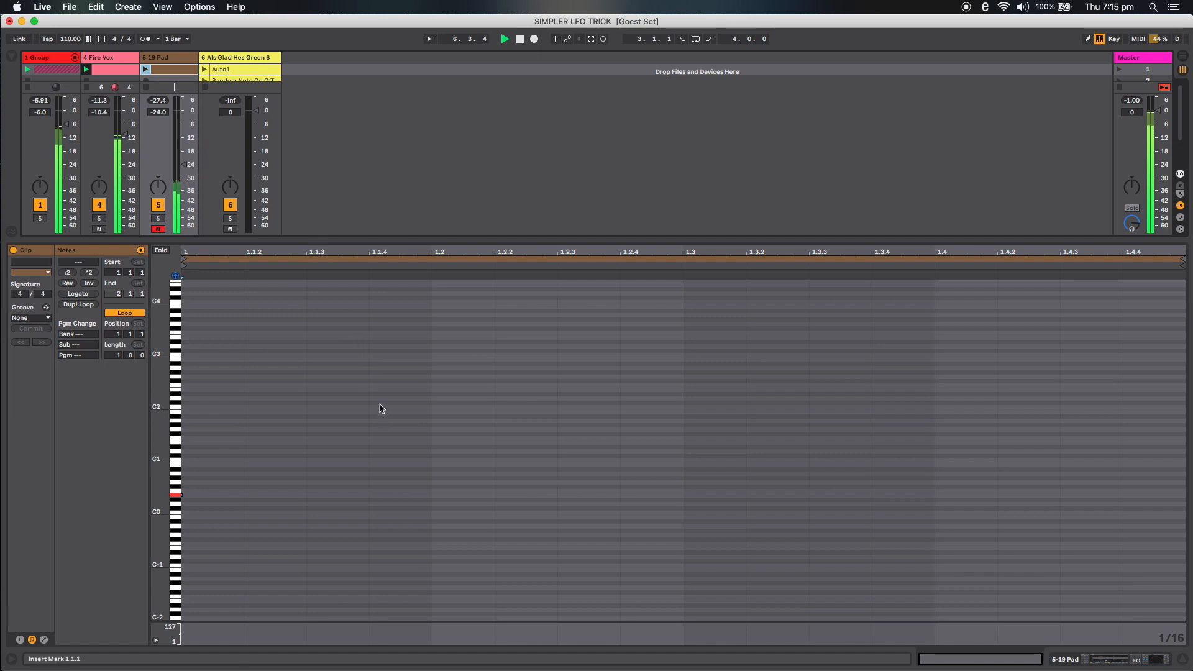
pyautogui.moveTo(116, 359); pyautogui.dragTo(116, 340)
pyautogui.click(194, 418)
pyautogui.moveTo(185, 495); pyautogui.dragTo(1184, 488)
pyautogui.click(144, 70)
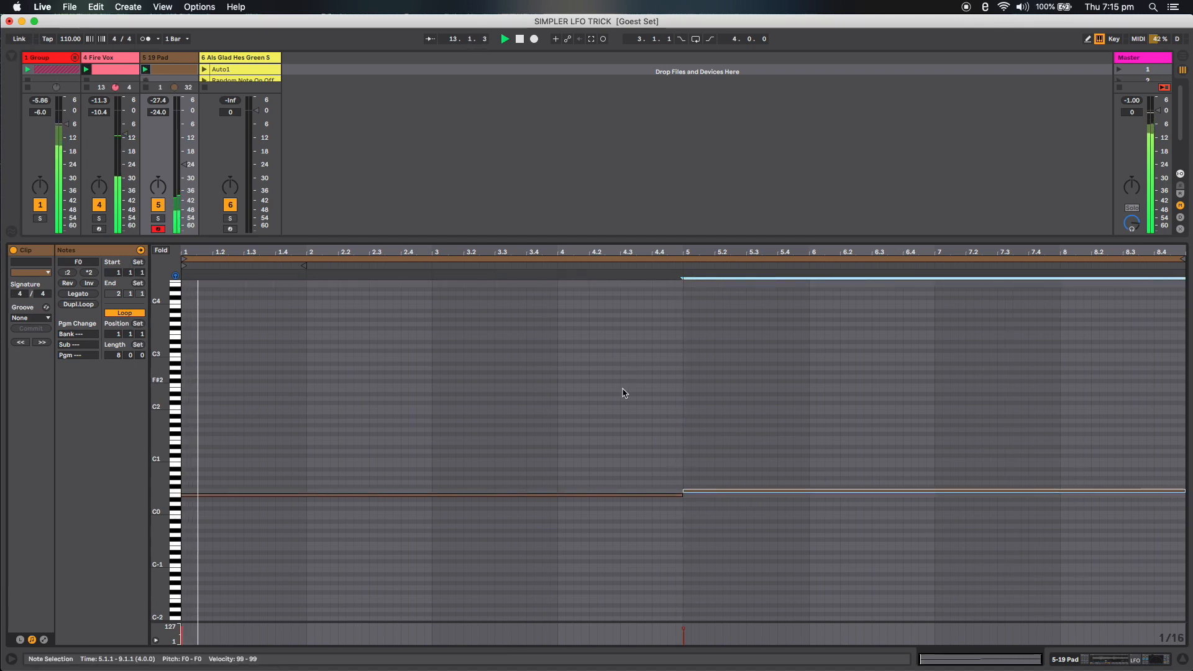
# - Halve the 19 Pad clip to four bars, close the clip editor and raise the track volume to -19.8 dB
pyautogui.click(429, 447)
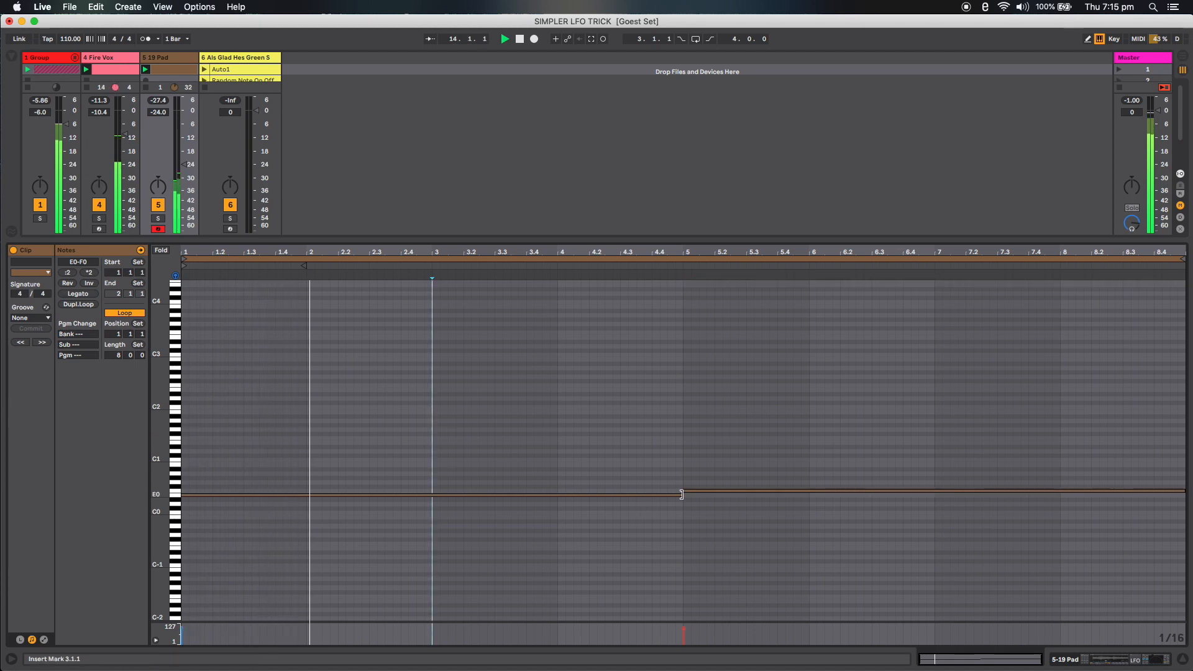
pyautogui.click(67, 273)
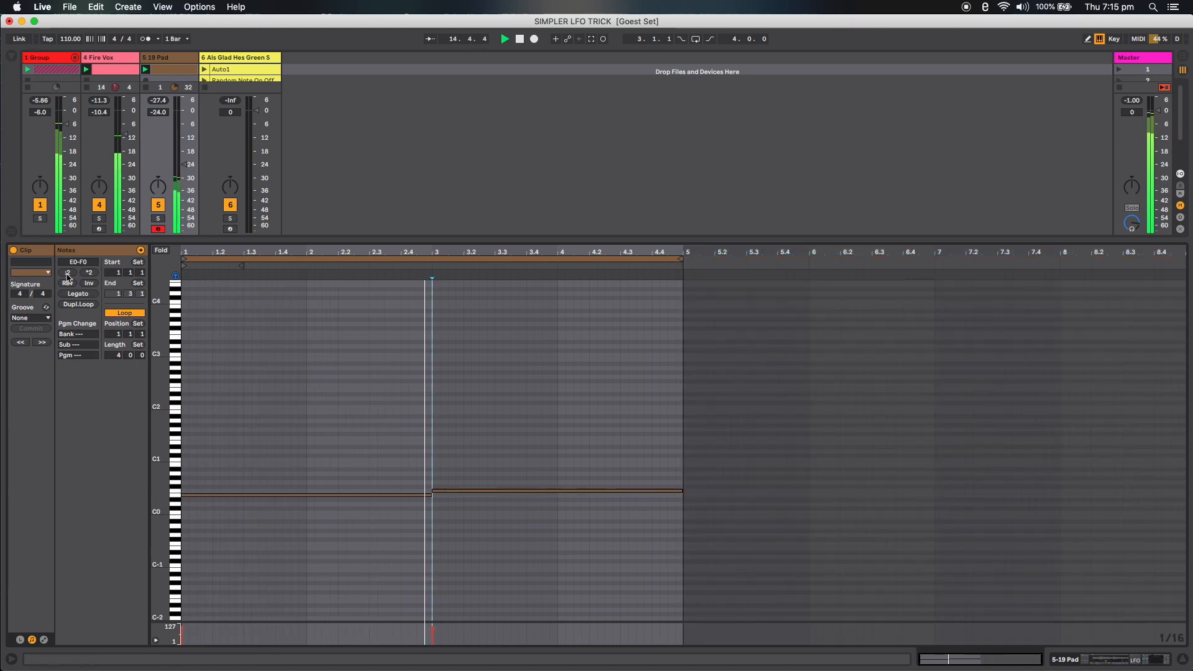
pyautogui.click(557, 405)
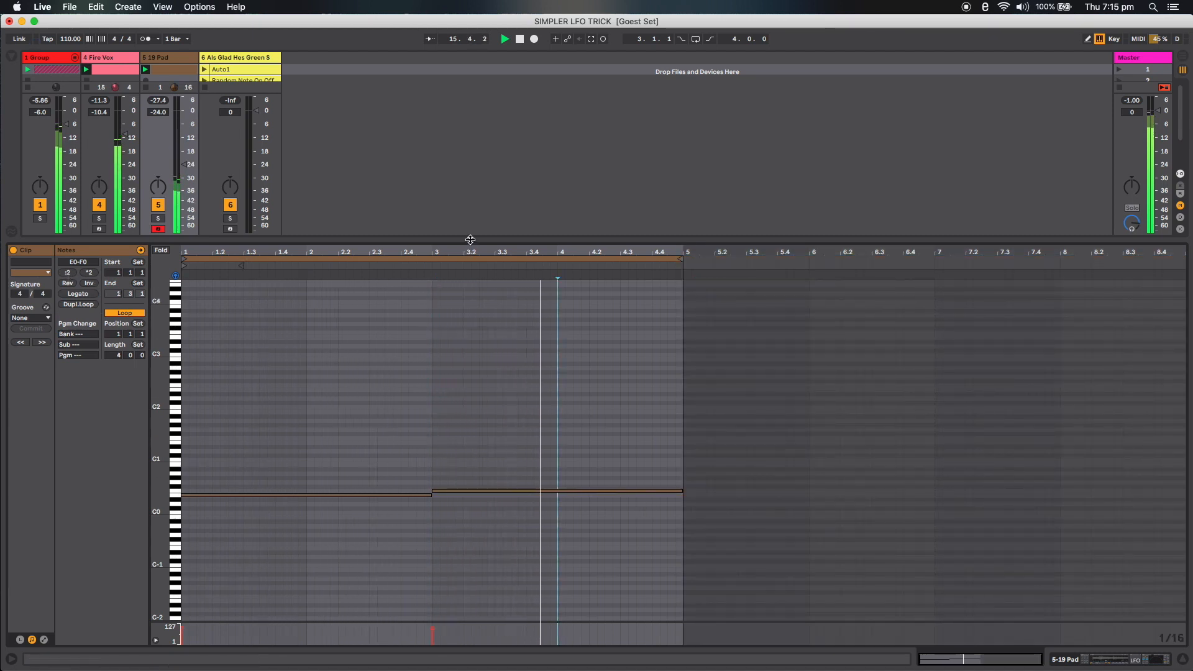
pyautogui.moveTo(469, 239)
pyautogui.mouseDown()
pyautogui.moveTo(209, 572)
pyautogui.moveTo(185, 564)
pyautogui.mouseUp()
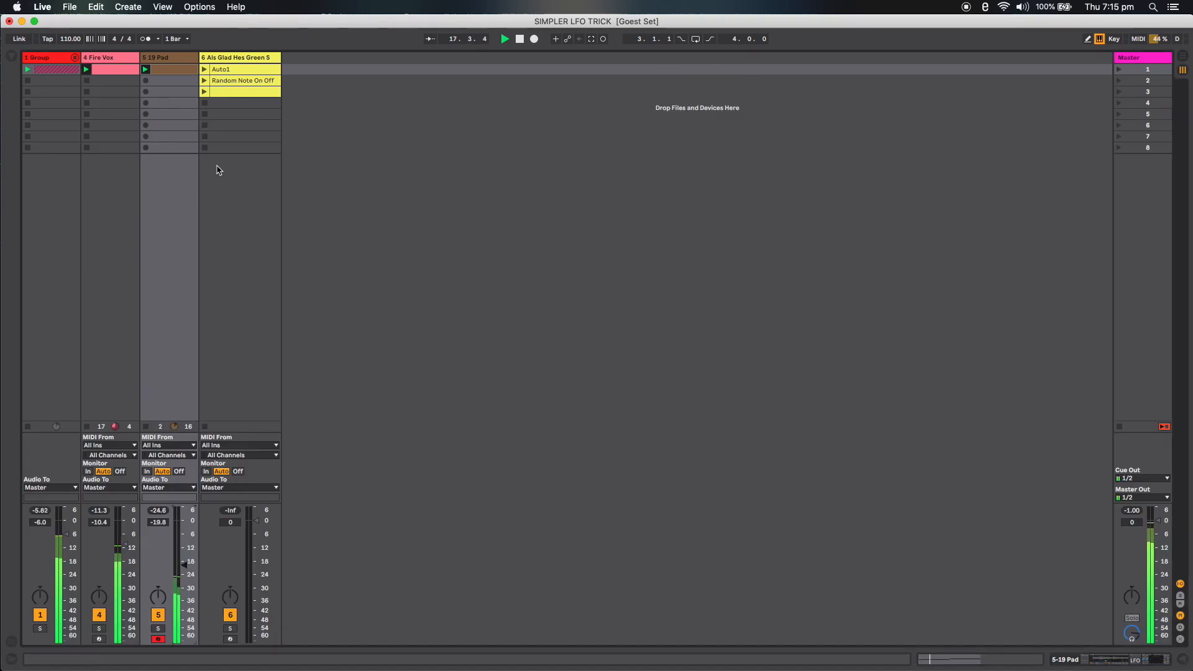
# - Insert an Auto Filter on the Group track ahead of GMaudio Dvolve Drumatix, as a high-pass at 26.0 Hz
pyautogui.click(81, 55)
pyautogui.click(54, 57)
pyautogui.doubleClick(114, 56)
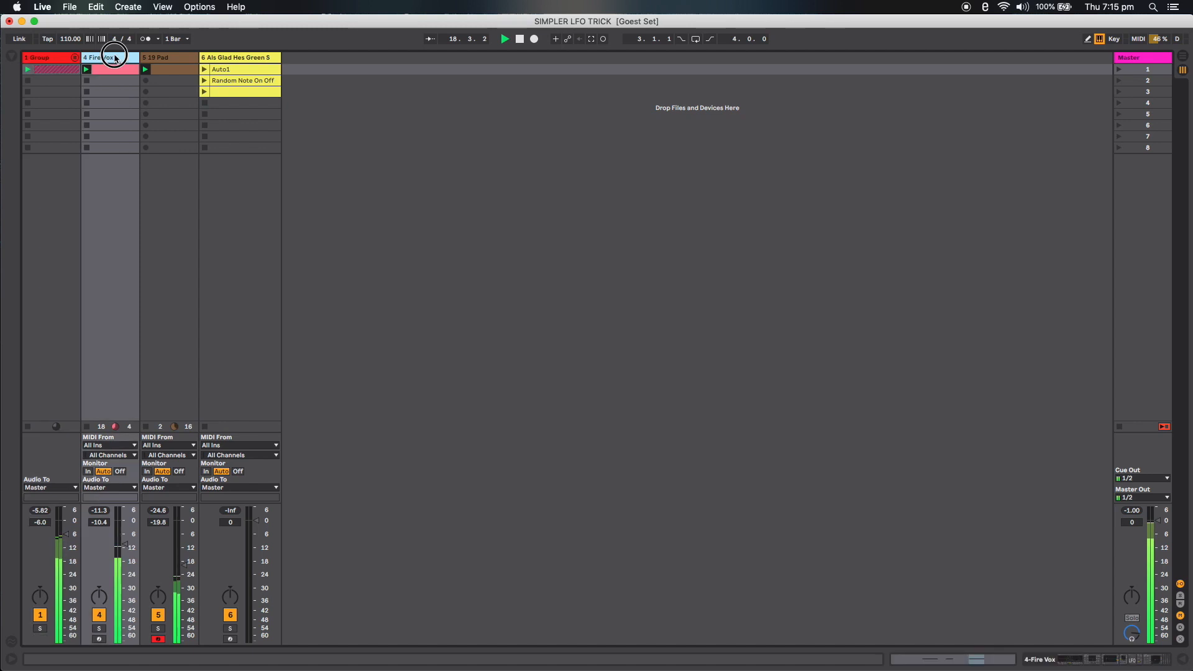
pyautogui.click(57, 60)
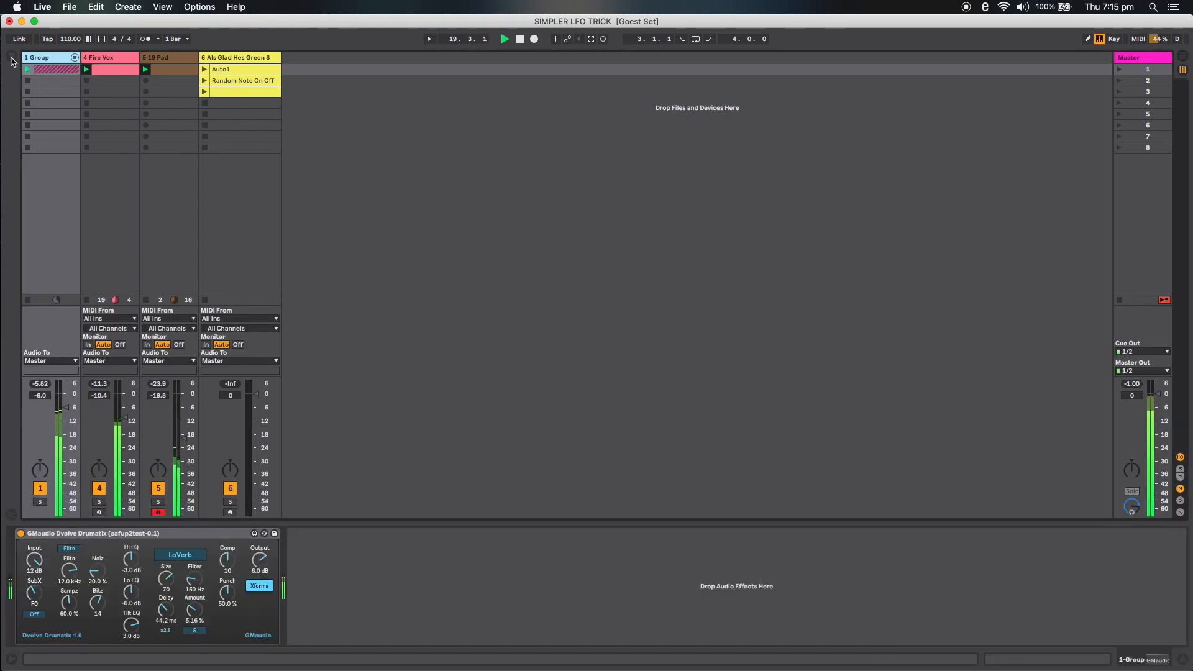
pyautogui.click(12, 56)
pyautogui.moveTo(125, 106); pyautogui.dragTo(314, 520)
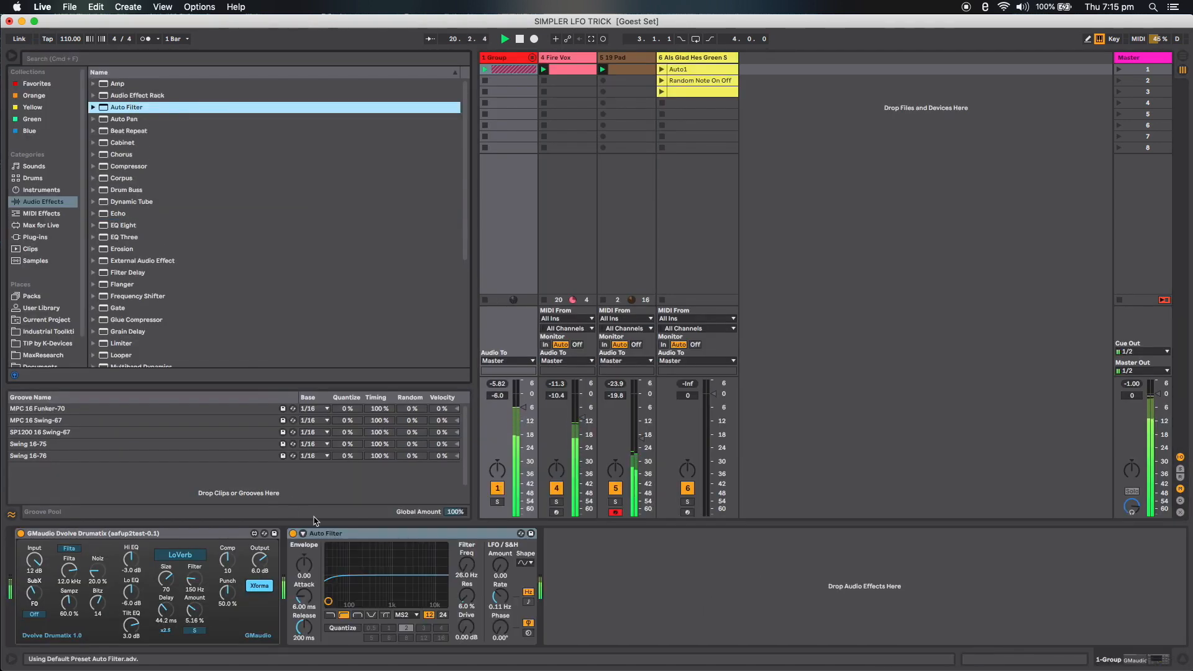
pyautogui.moveTo(409, 540); pyautogui.dragTo(25, 559)
pyautogui.moveTo(197, 566)
pyautogui.mouseDown()
pyautogui.moveTo(200, 491)
pyautogui.moveTo(200, 565)
pyautogui.mouseUp()
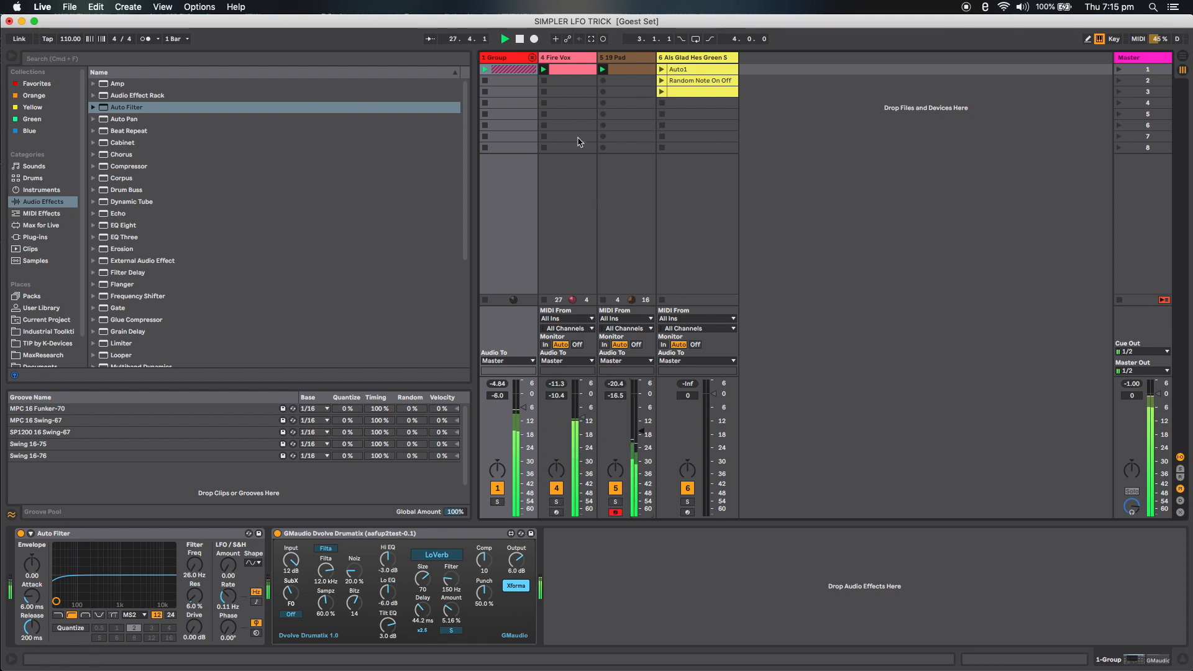
# - Stop playback and examine the GMaudio Dvolve Drumatix settings on the Group track after checking the Fire Vox chain
pyautogui.click(559, 60)
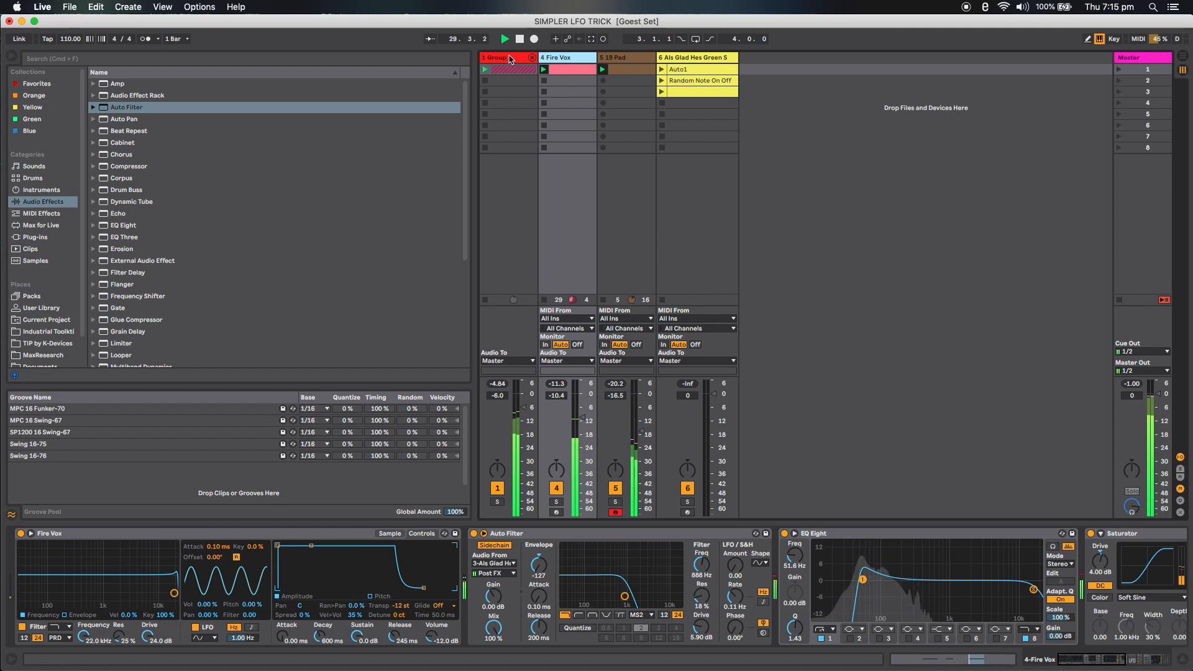
pyautogui.press('Left')
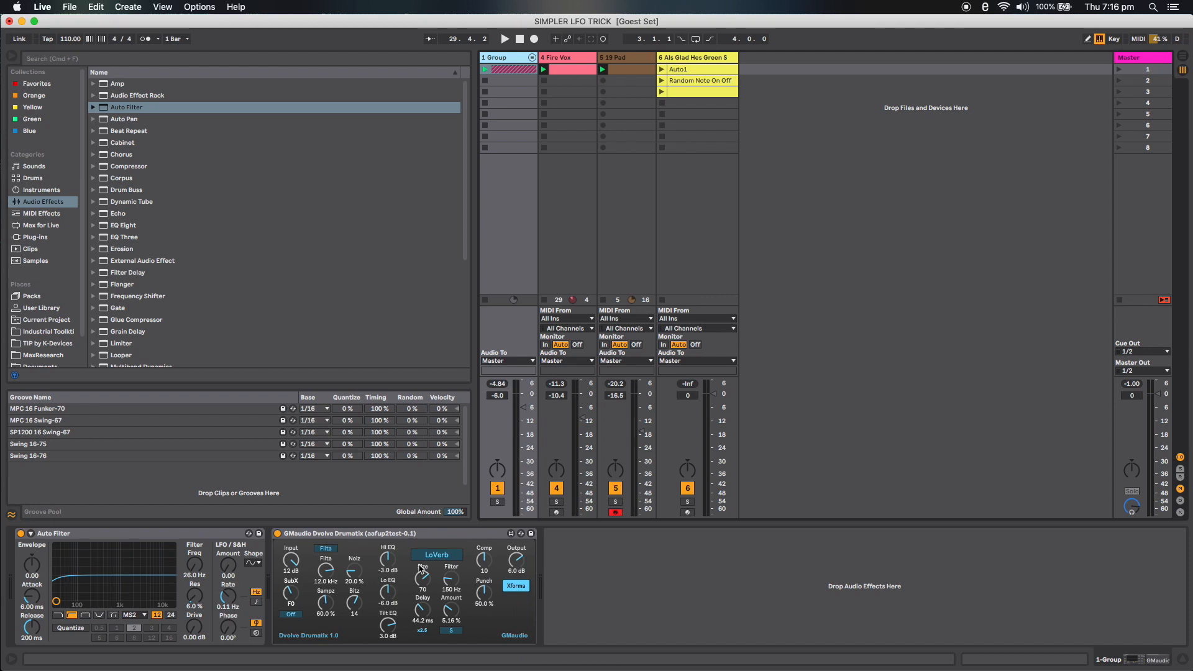
pyautogui.click(458, 544)
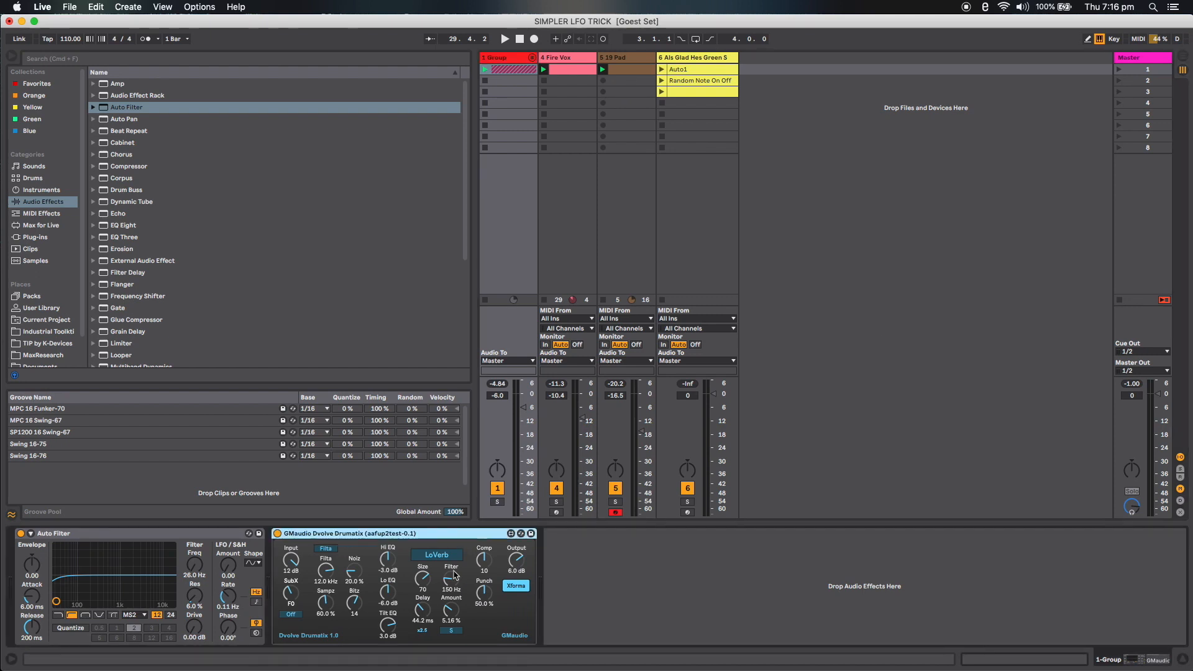